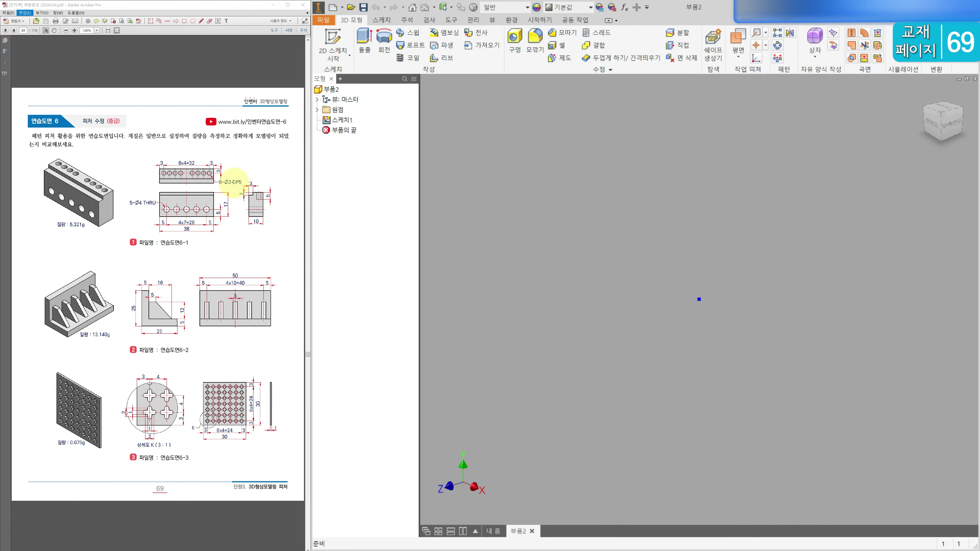
- Mark the 8-Ø3 DP5 and 5-Ø4 THRU hole callouts and the side view's hole in practice drawing 6-1 with the pencil tool
left_click(201, 21)
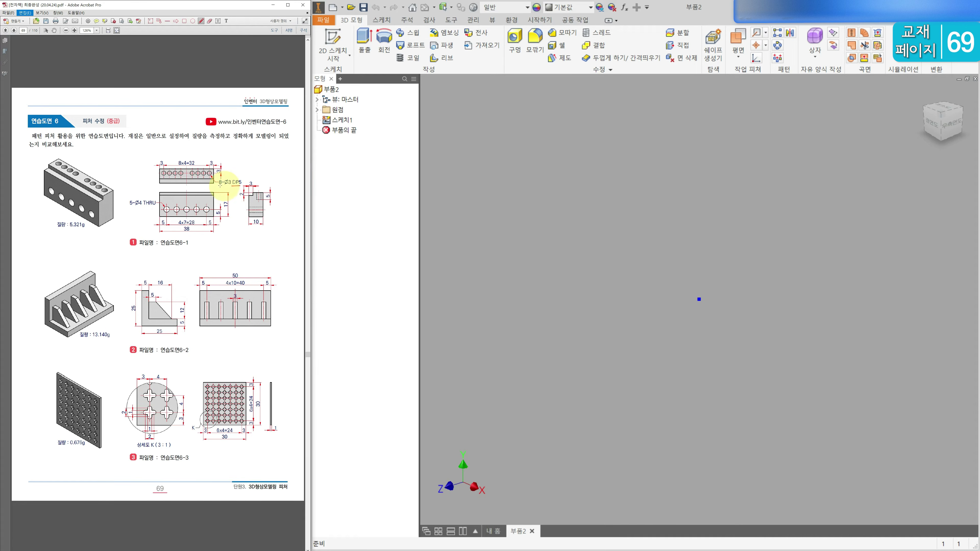
left_click(230, 185)
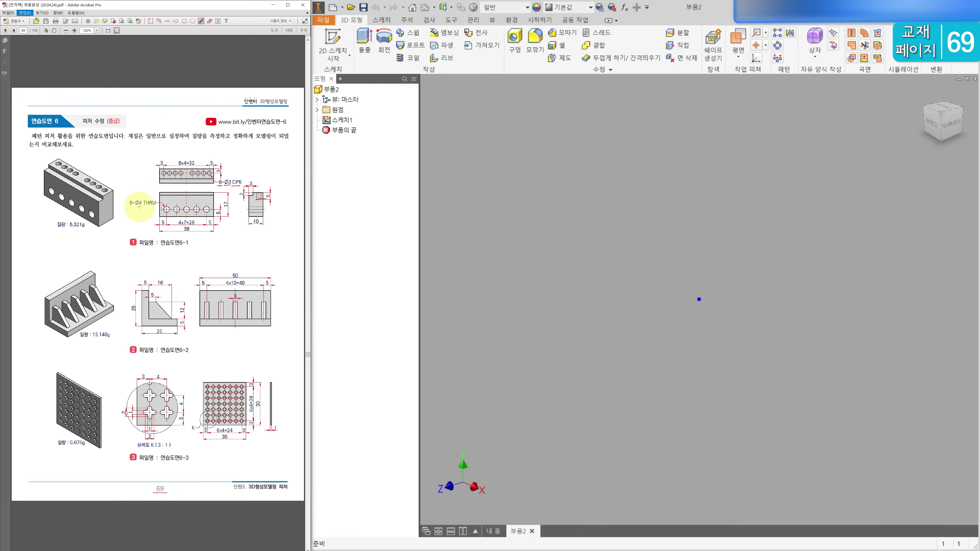
left_click_drag(131, 206, 139, 206)
left_click_drag(155, 207, 147, 208)
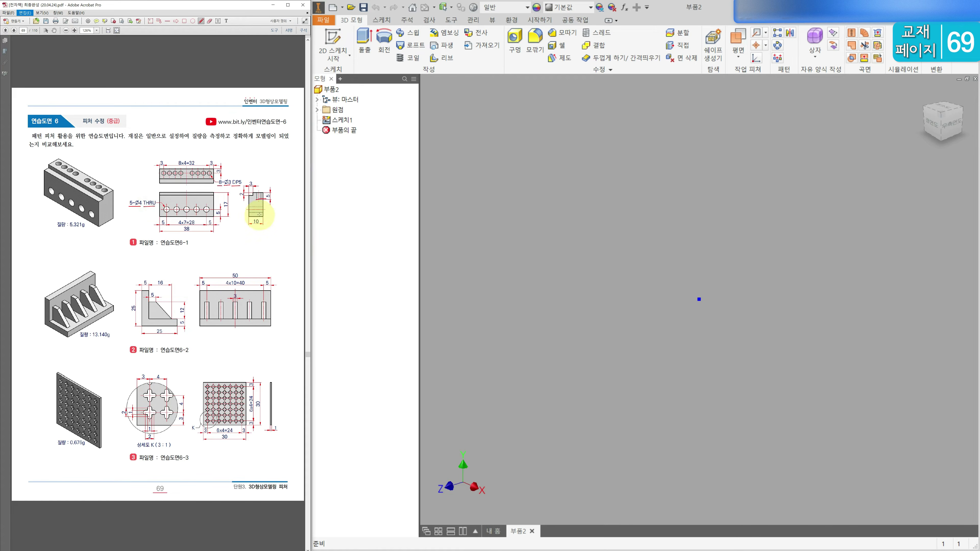
mouse_move(265, 205)
left_mouse_down()
mouse_move(252, 208)
mouse_move(267, 207)
left_mouse_up()
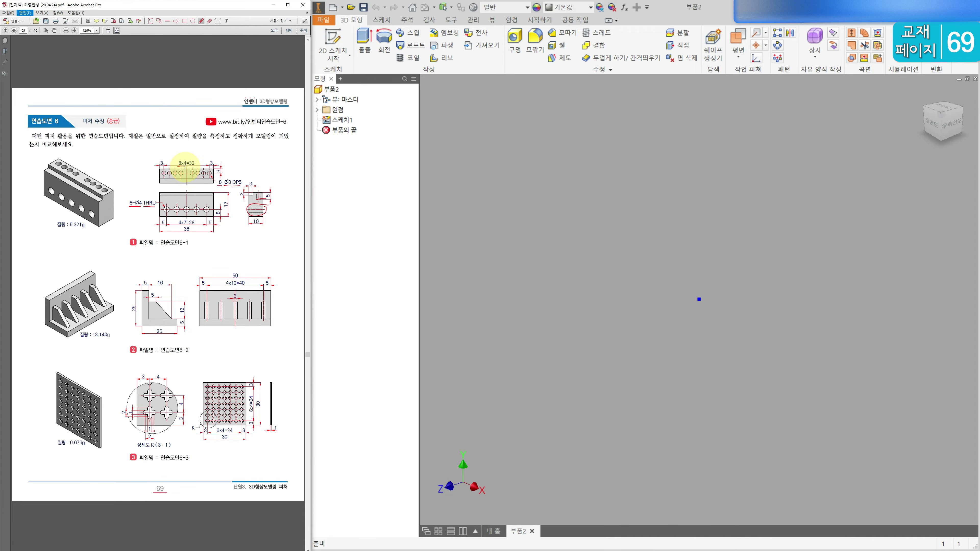
- Mark the 8x4=32 and 4x7=28 hole spacings with arcs and underline the 5.321 g mass in practice drawing 6-1
scroll(183, 166, "up", 4, "ctrl")
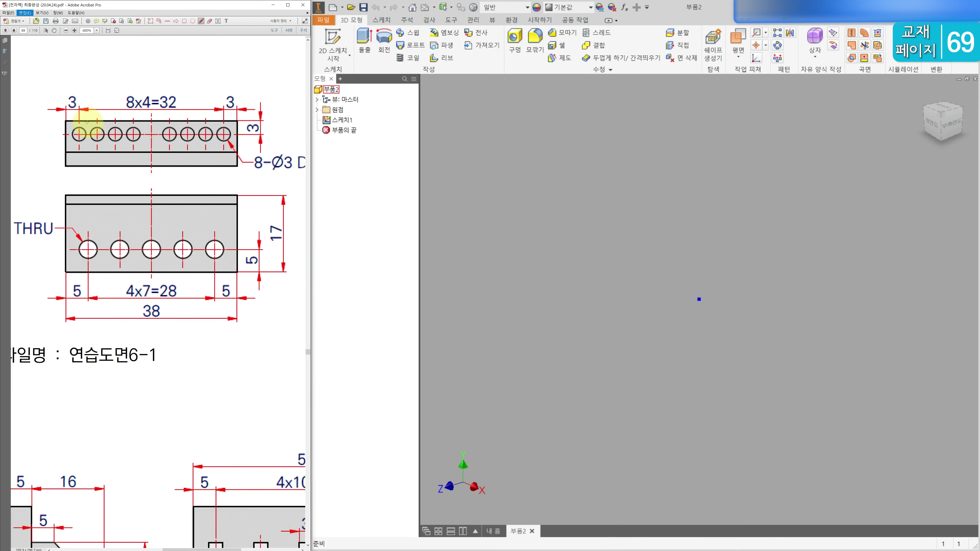
left_click_drag(124, 110, 171, 110)
left_click_drag(78, 124, 81, 119)
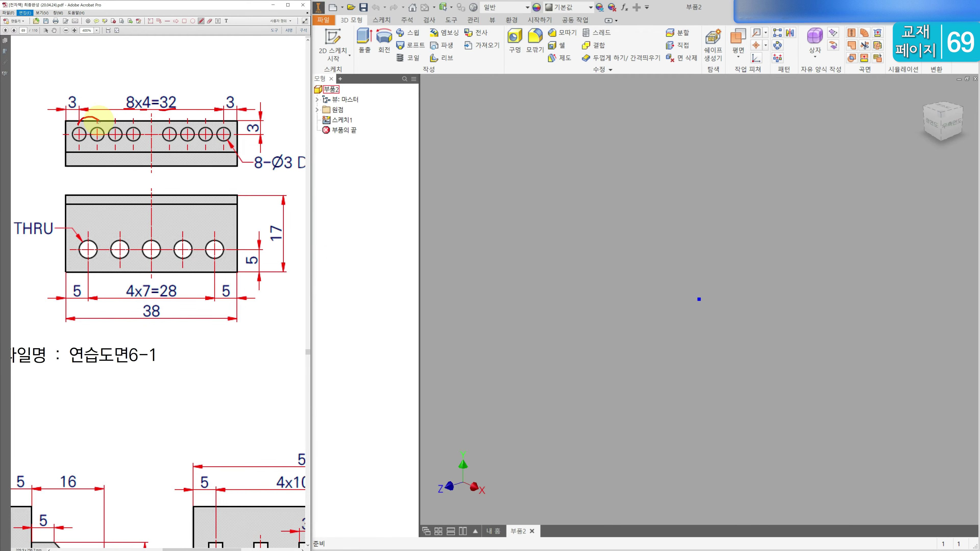
left_click_drag(107, 119, 219, 115)
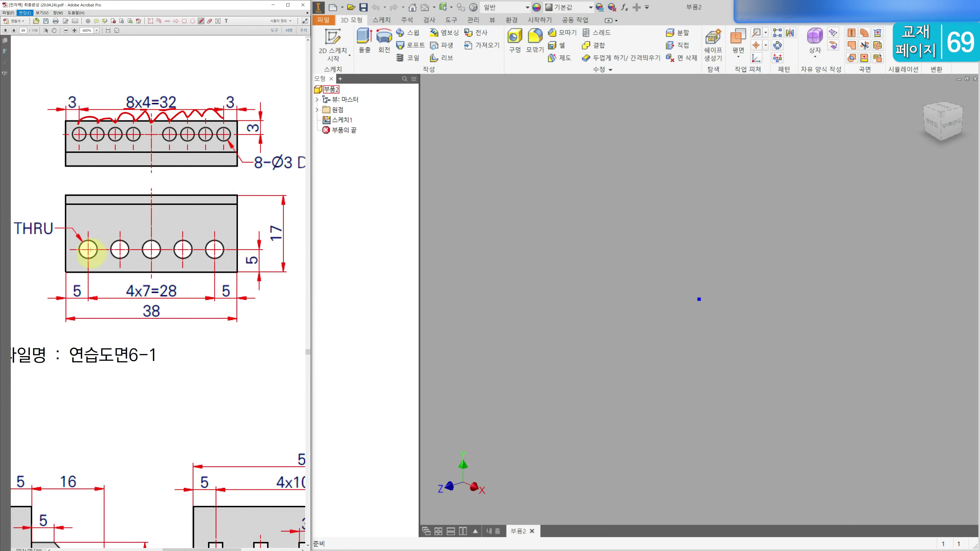
left_click_drag(89, 236, 93, 228)
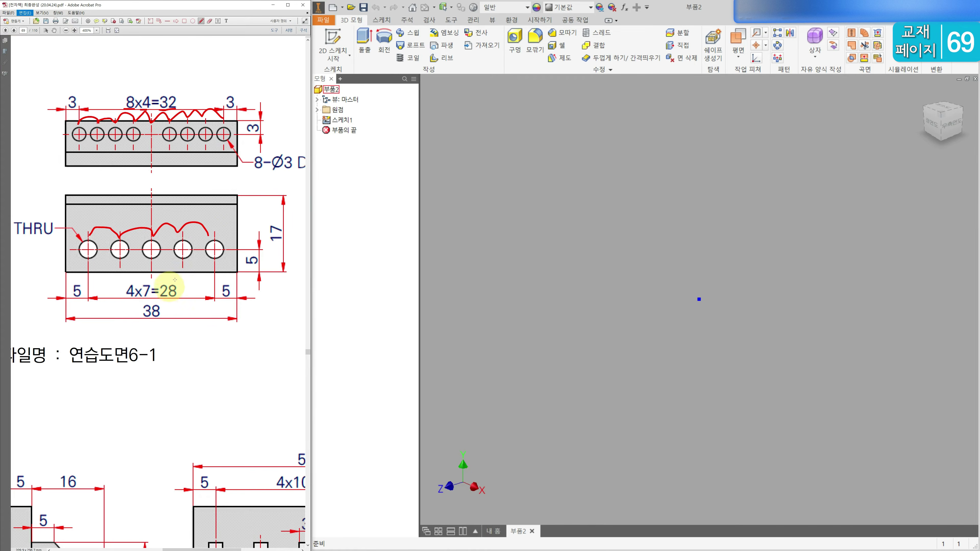
scroll(189, 278, "down", 5, "ctrl")
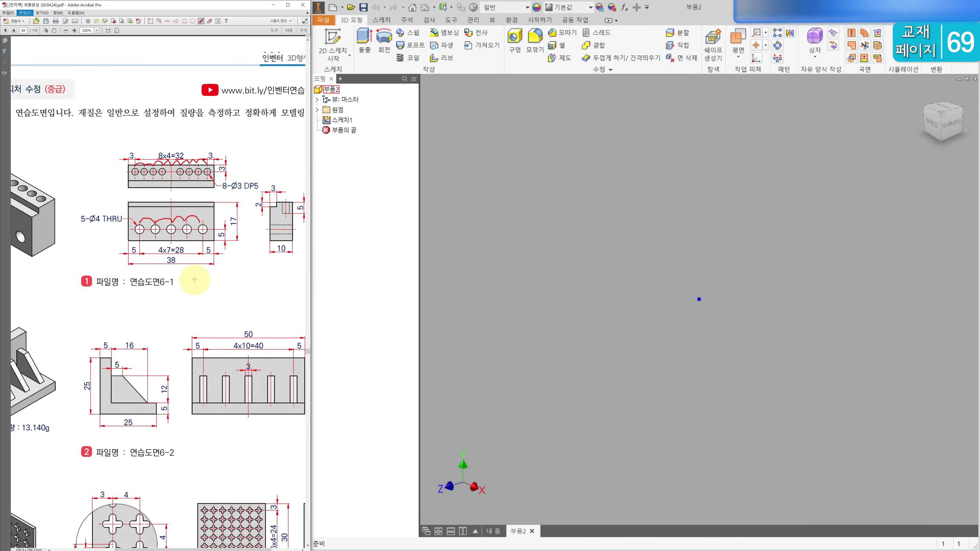
left_click_drag(57, 230, 84, 229)
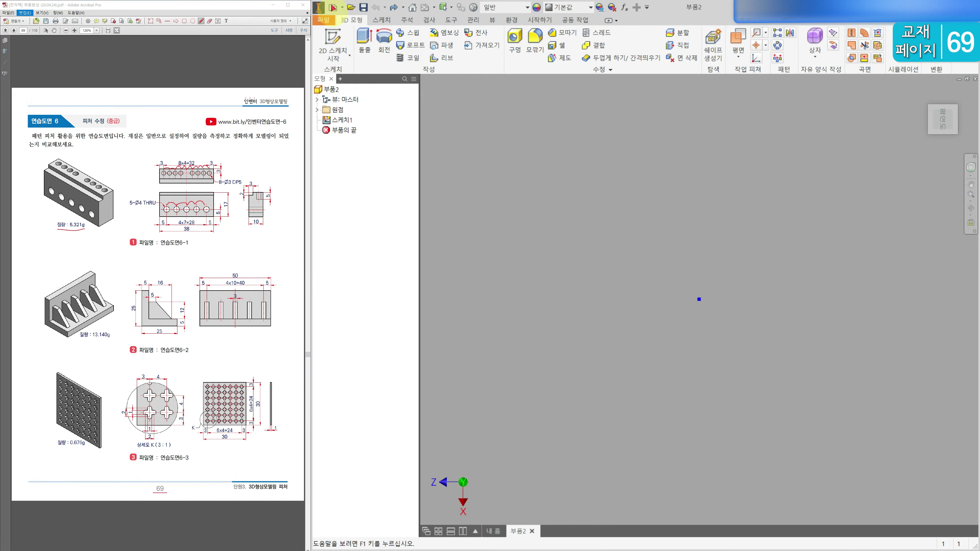
- Create a new part and start a 2D sketch on the YZ plane
left_click(332, 8)
left_click(796, 277)
double_click(795, 278)
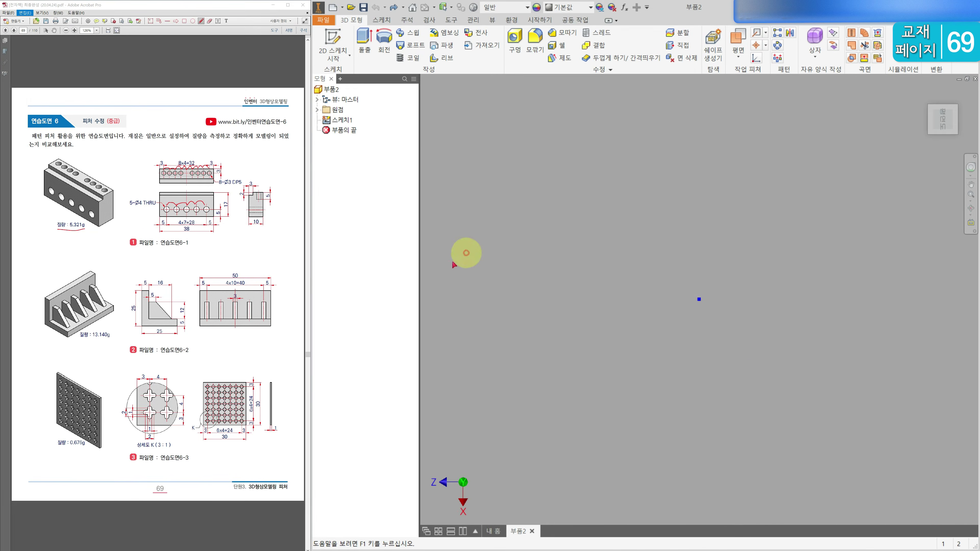
left_click(333, 40)
left_click(778, 161)
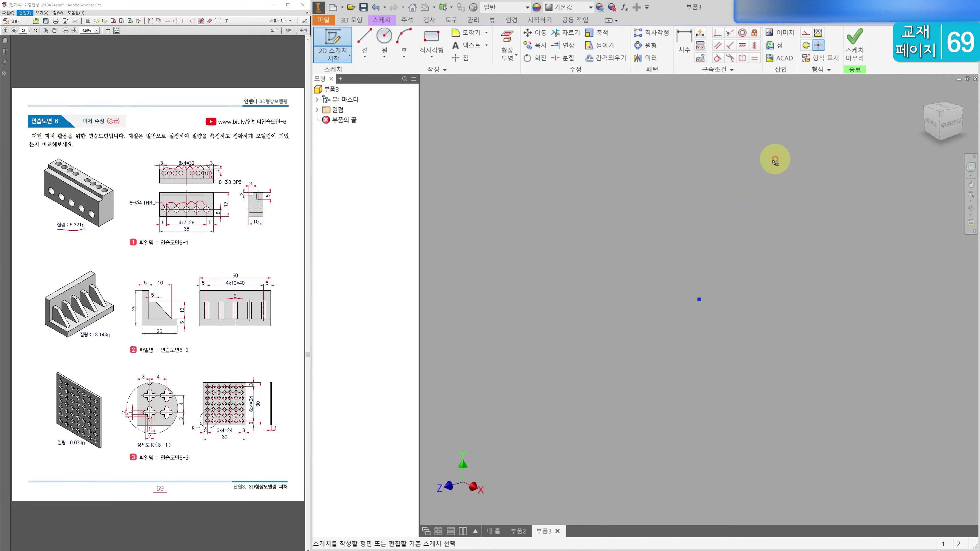
- Sketch a rectangle about 12 mm wide from the origin and trim a rectangular notch out of its upper-left corner
left_click(431, 42)
left_click(597, 352)
left_click(755, 201)
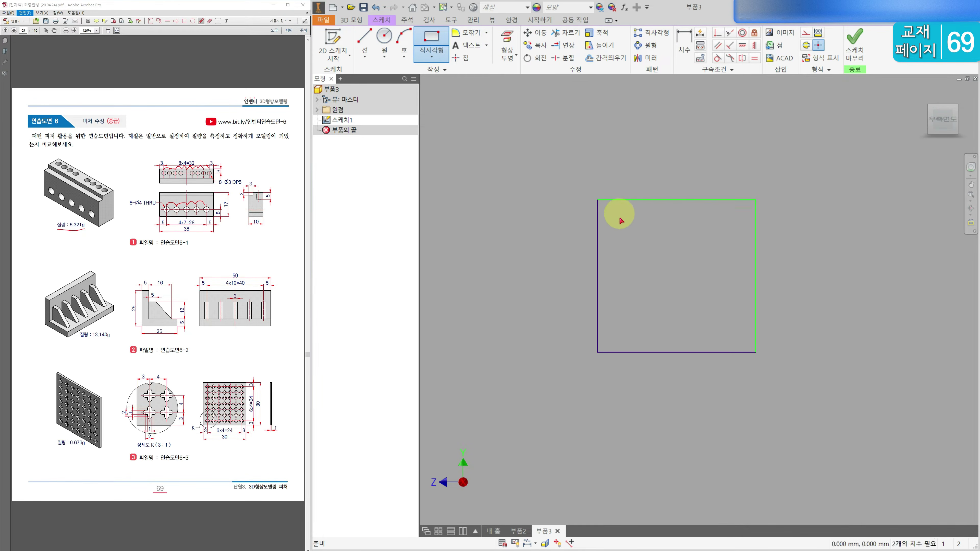
key("l")
left_click(638, 200)
left_click(597, 235)
left_click(565, 32)
left_click_drag(633, 176, 579, 210)
- Dimension the profile's overall width to 10 mm and its overall height to 17 mm
left_click(684, 42)
left_click(665, 352)
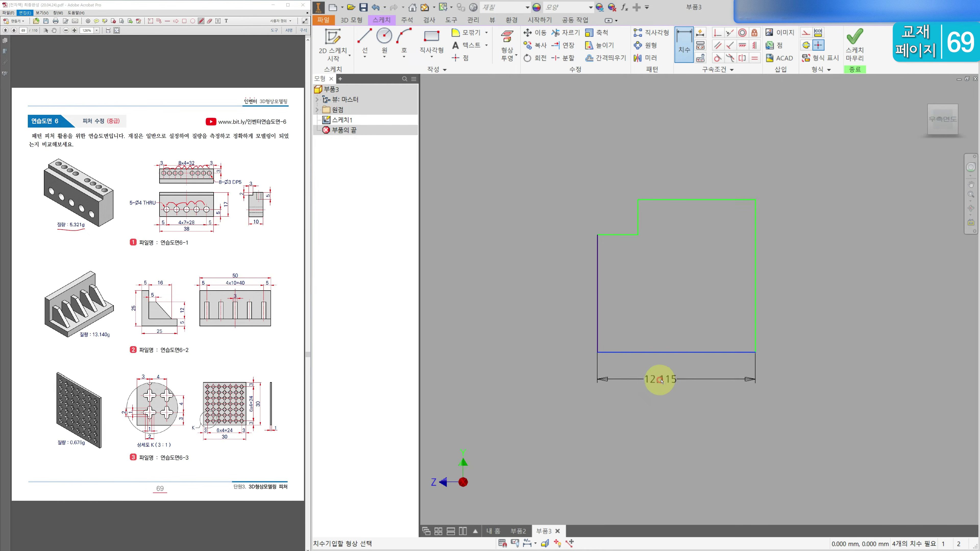
left_click(678, 376)
type("10")
key("Return")
left_click(728, 285)
left_click(792, 292)
type("17")
key("Return")
- Dimension the corner notch to 3 mm wide and 2 mm high
left_click(617, 235)
left_click(618, 255)
type("3")
key("Return")
left_click(637, 209)
left_click(549, 195)
type("2")
key("Return")
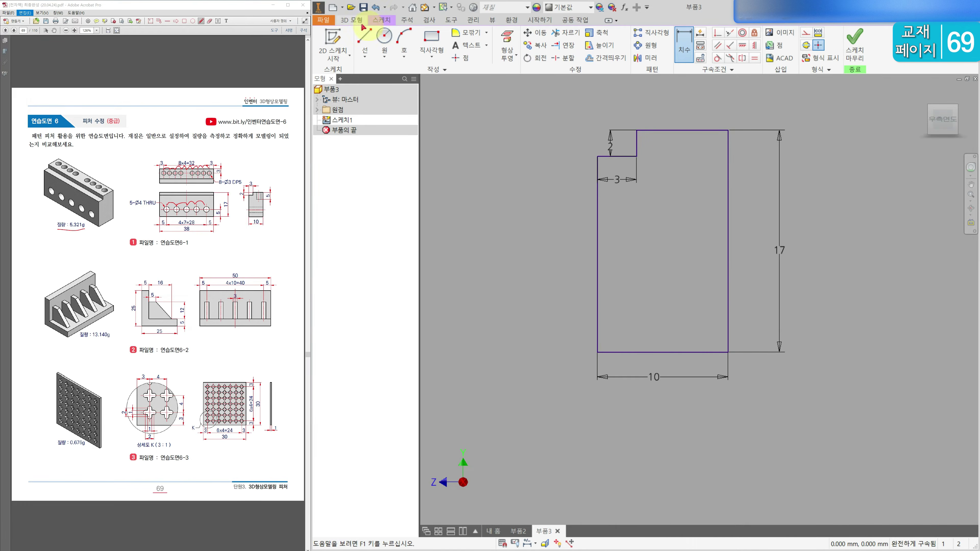
- Extrude the stepped profile 38 mm into a solid block
left_click(351, 20)
left_click(365, 43)
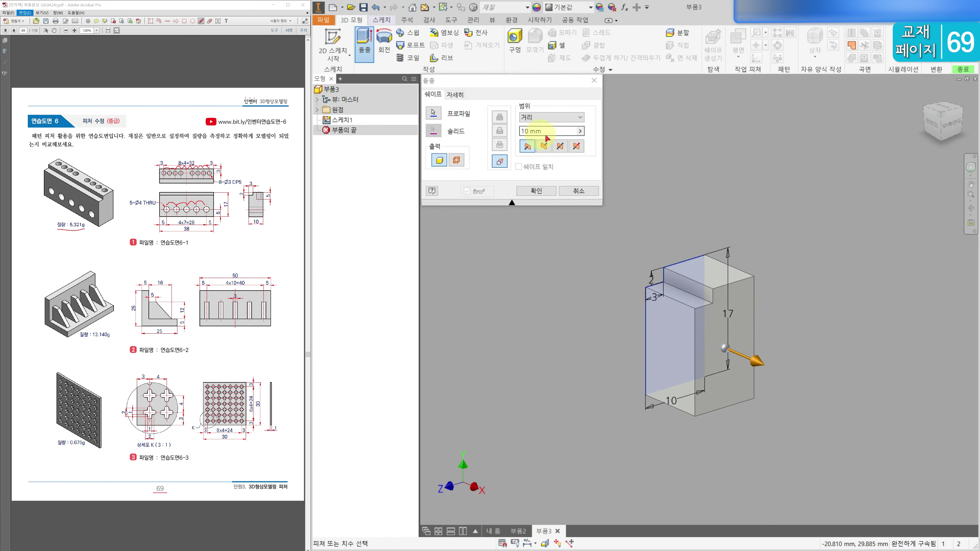
key("Return")
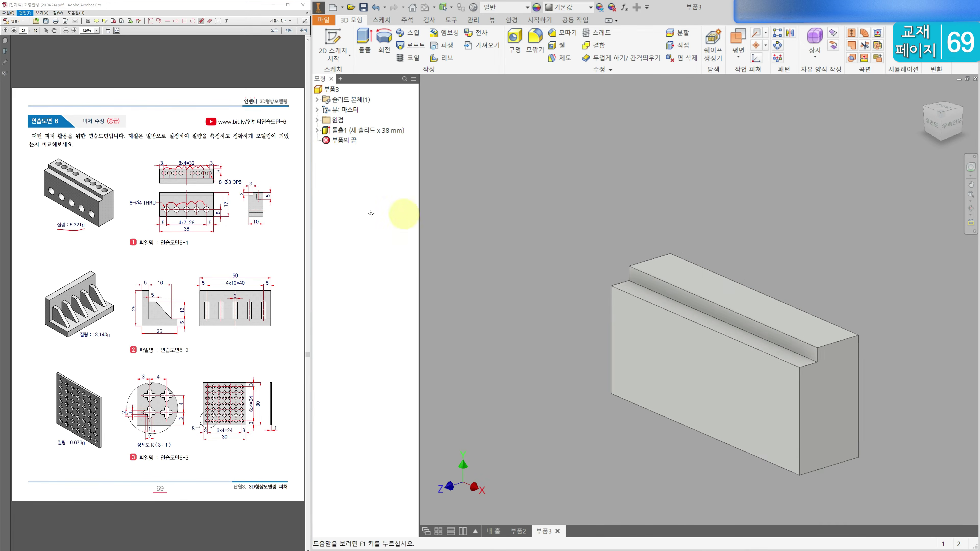
- Start a sketch on the block's raised top face and draw a circle about 2.7 mm in diameter near the left end
left_click(595, 290)
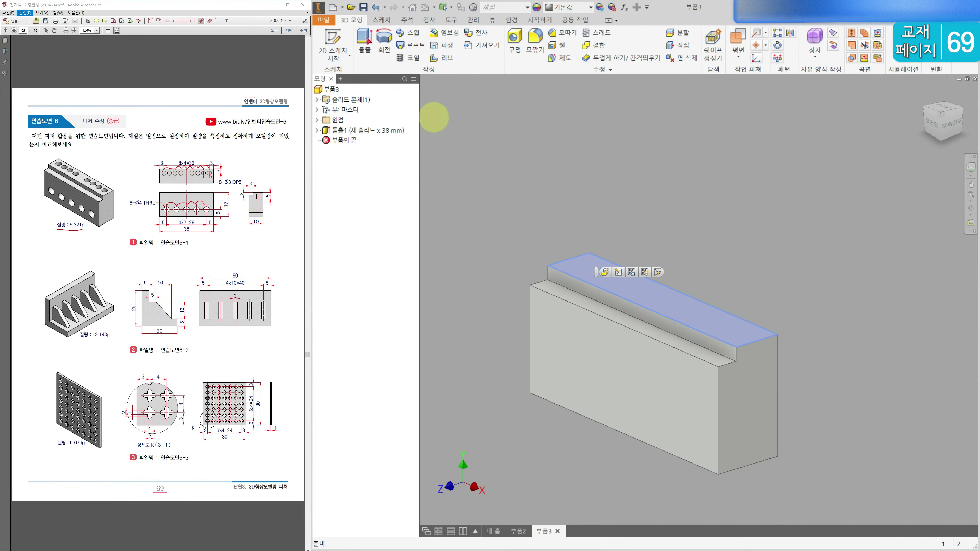
key("s")
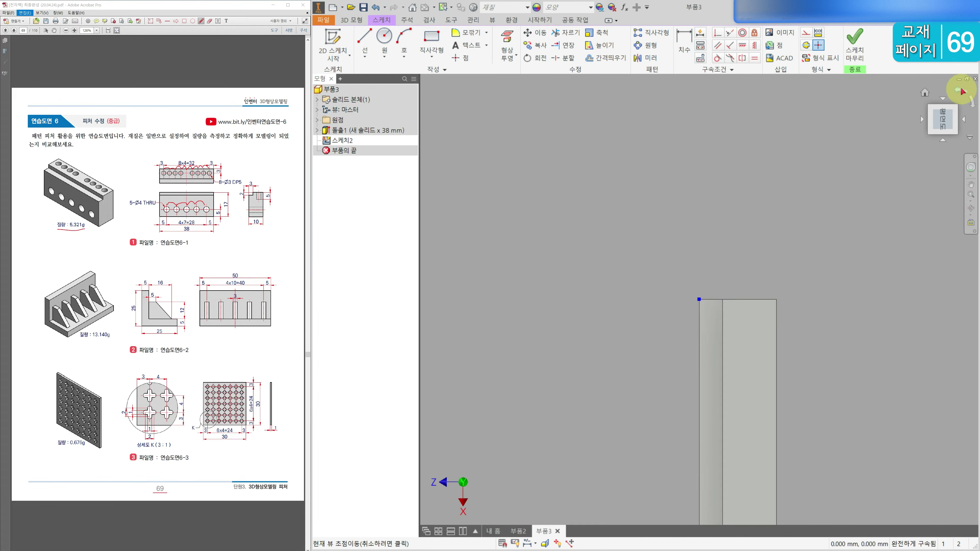
left_click(384, 38)
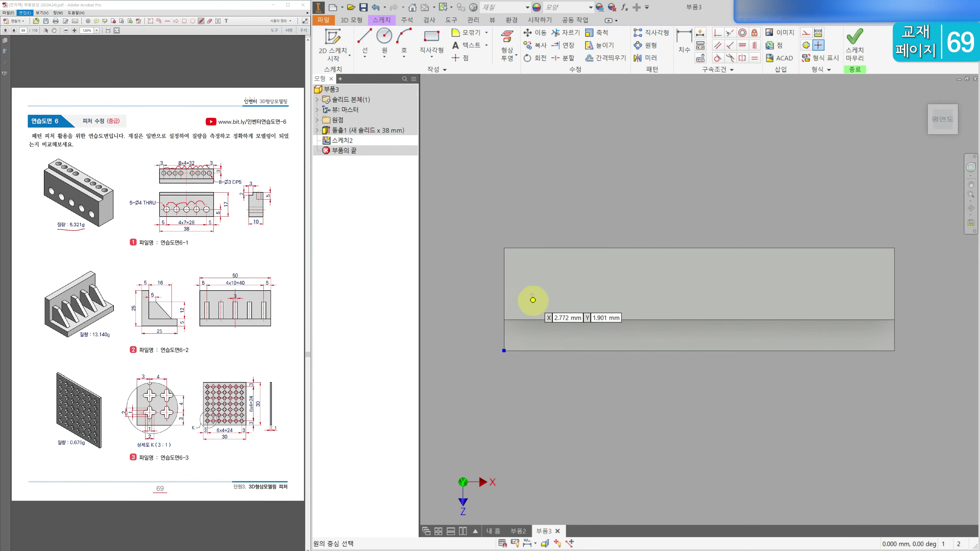
left_click(538, 279)
left_click(545, 291)
- Set the circle's diameter to 3 mm
left_click(684, 44)
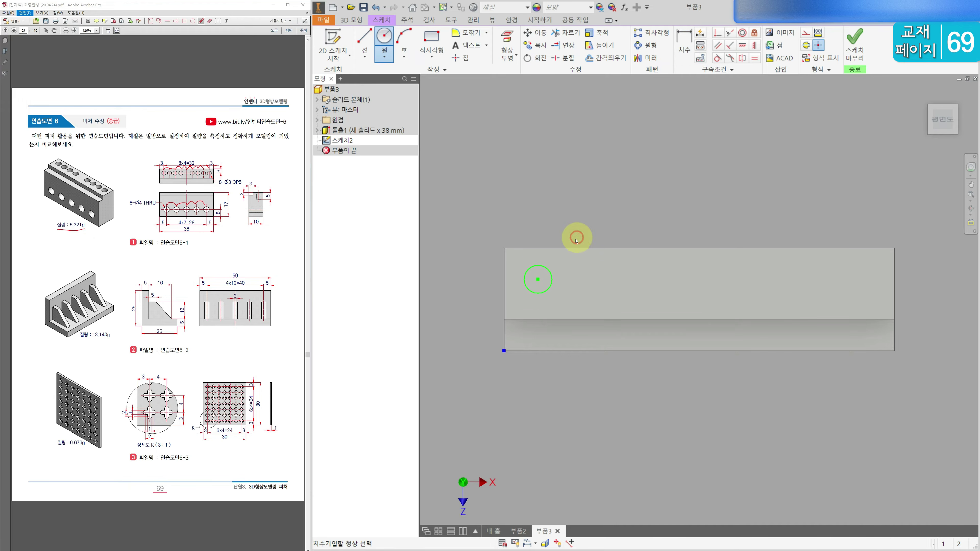
left_click(547, 266)
left_click(531, 213)
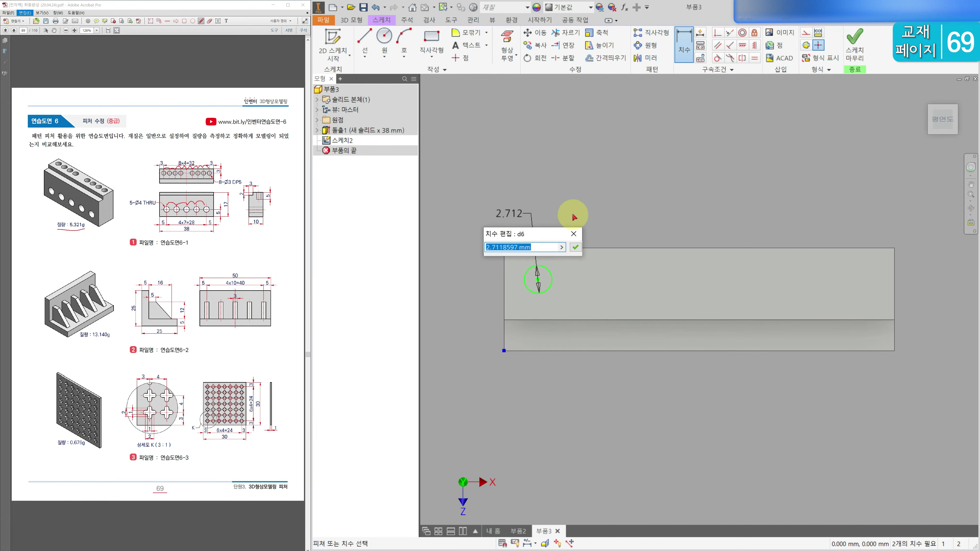
type("3")
key("Return")
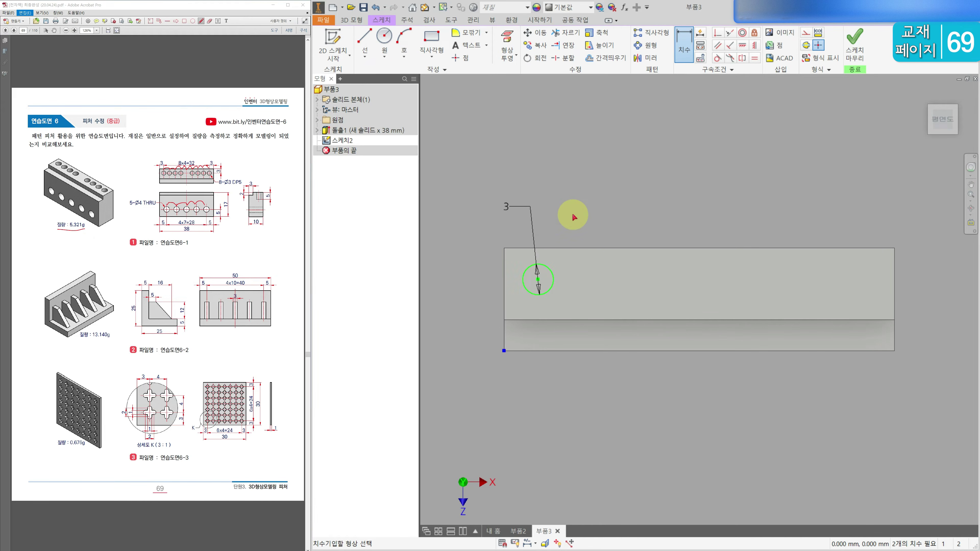
- Dimension the circle's centre 3 mm from the long back edge of the top face
left_click(524, 274)
left_click(519, 248)
left_click(472, 265)
type("3")
key("Return")
key("Escape")
- Dimension the circle's centre from the short left edge, linking the value to the existing 3 mm back-edge distance
key("d")
left_click(525, 270)
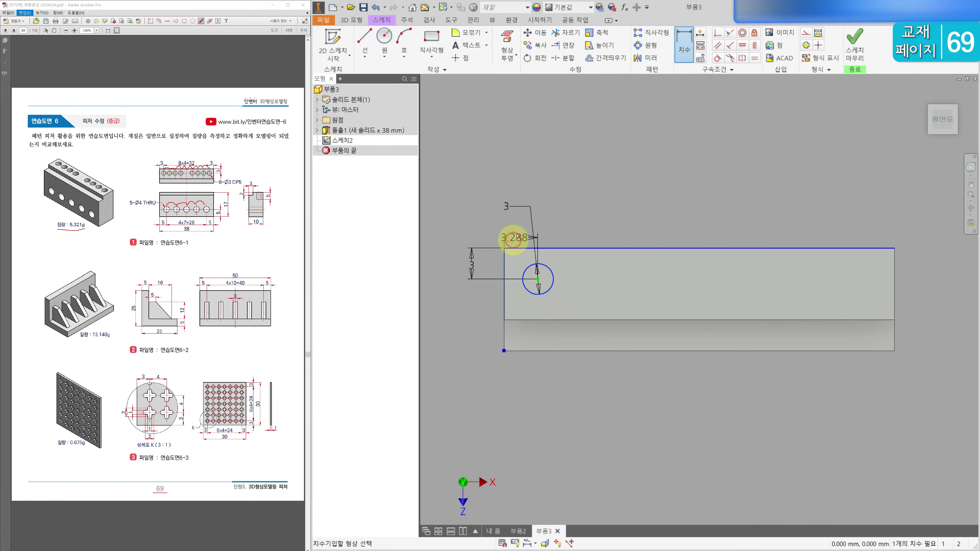
left_click(505, 253)
left_click(518, 234)
left_click(472, 265)
key("Return")
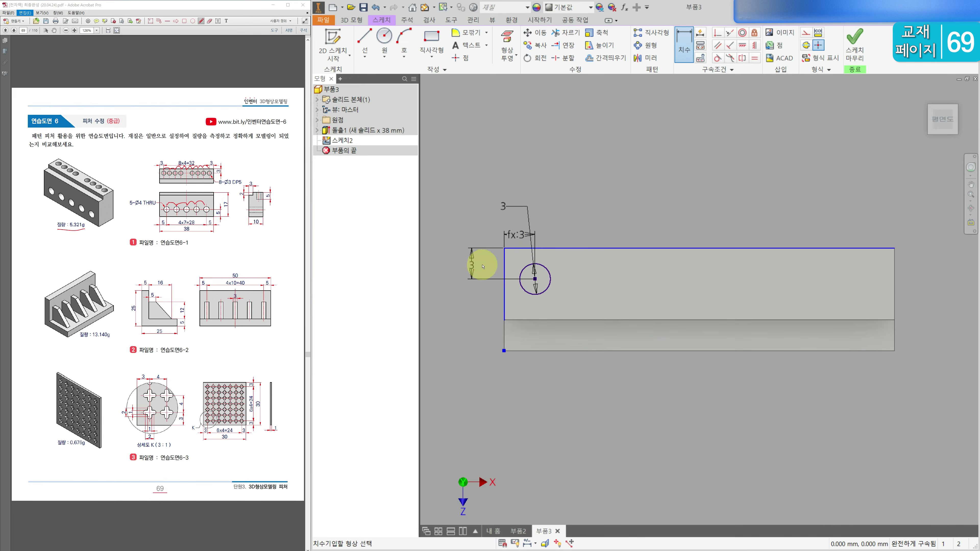
key("Escape")
- Cut-extrude the circle 5 mm deep into the block
left_click(855, 41)
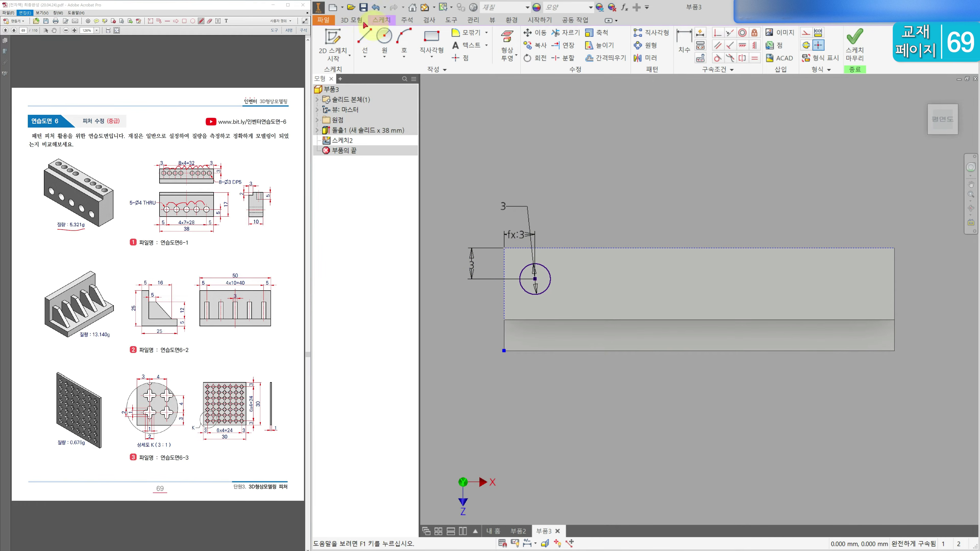
left_click(365, 41)
left_click(499, 131)
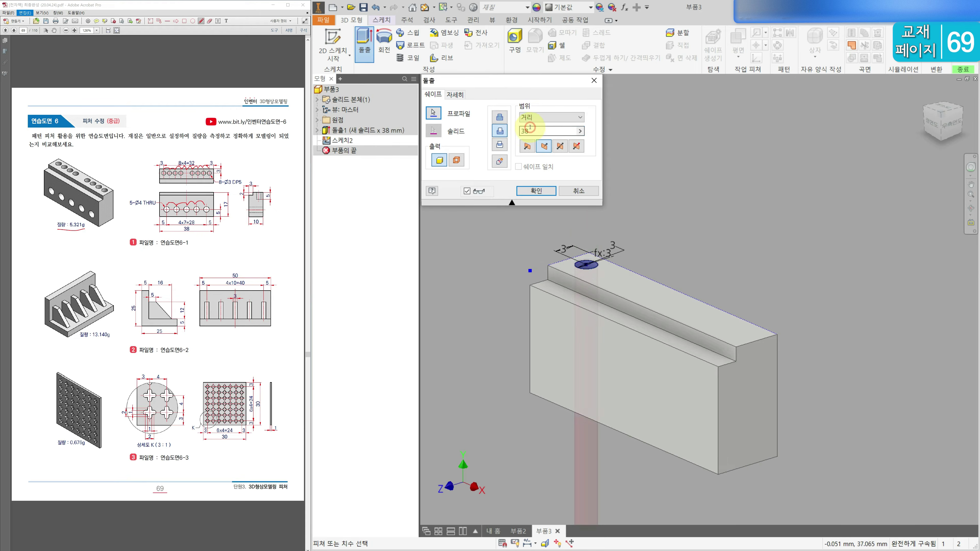
type("5")
left_click(533, 190)
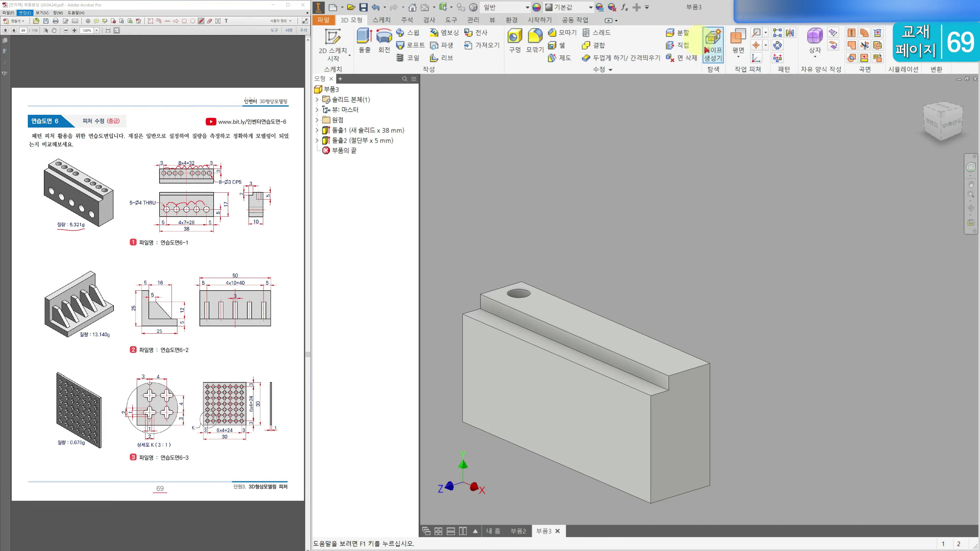
- Create a rectangular pattern of the hole along the block's long top edge with 9 instances spaced 4 mm apart
left_click(778, 34)
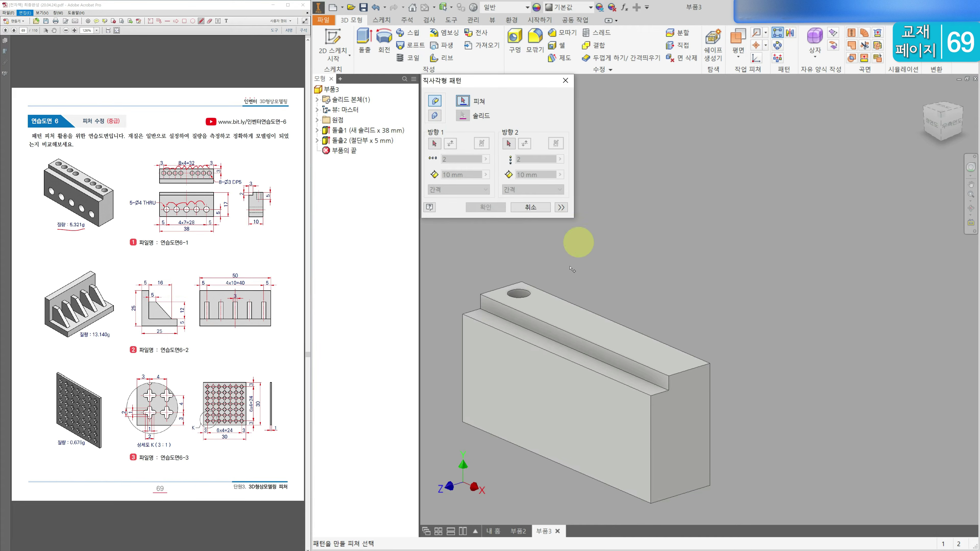
left_click(513, 295)
left_click(435, 144)
left_click(525, 314)
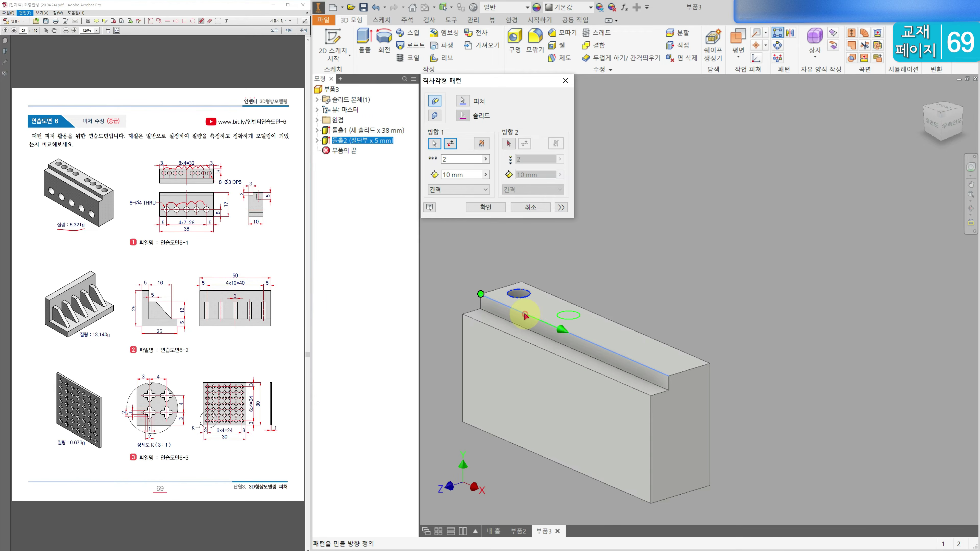
double_click(468, 158)
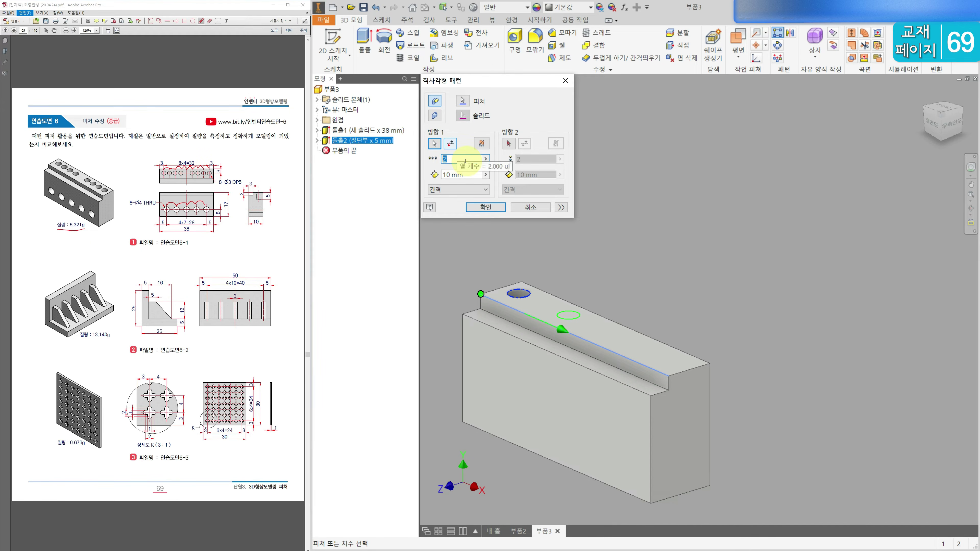
key("Tab")
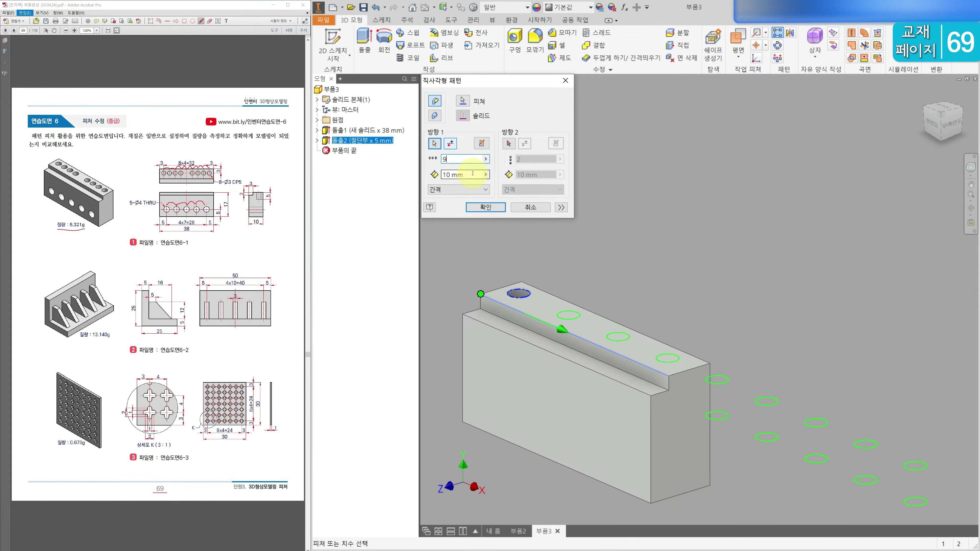
type("4")
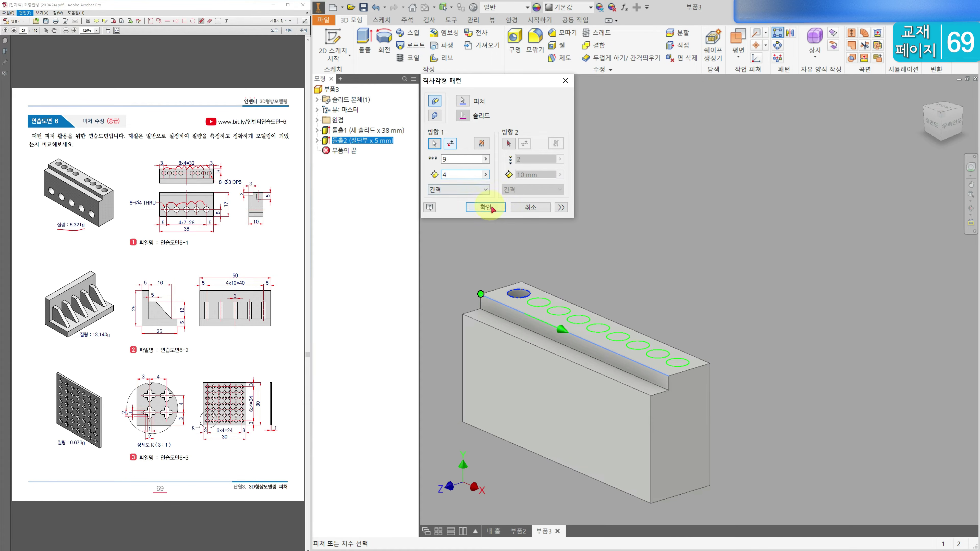
left_click(486, 207)
- Suppress the fifth (middle) occurrence of the 9-instance hole pattern on the block's top face
middle_click_drag(494, 203, 508, 267, "shift")
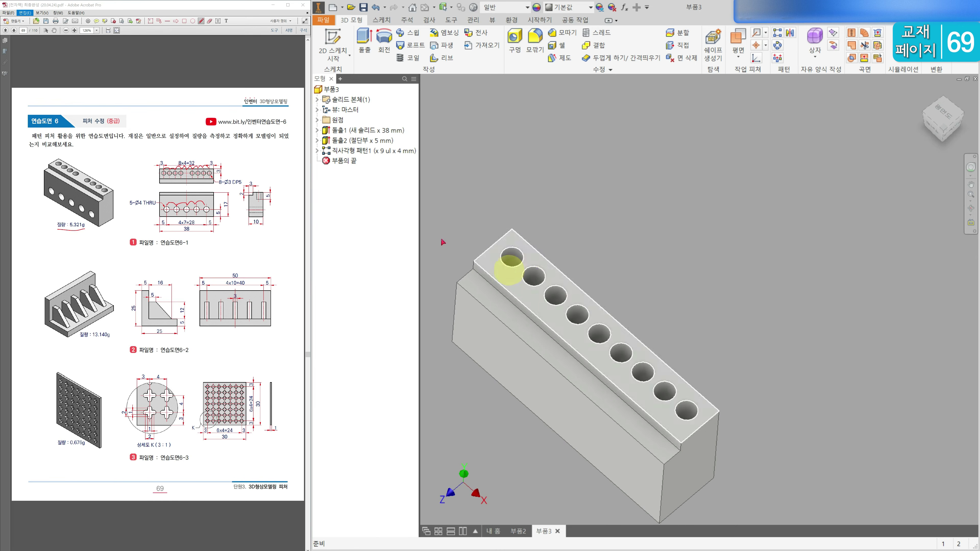
left_click(316, 152)
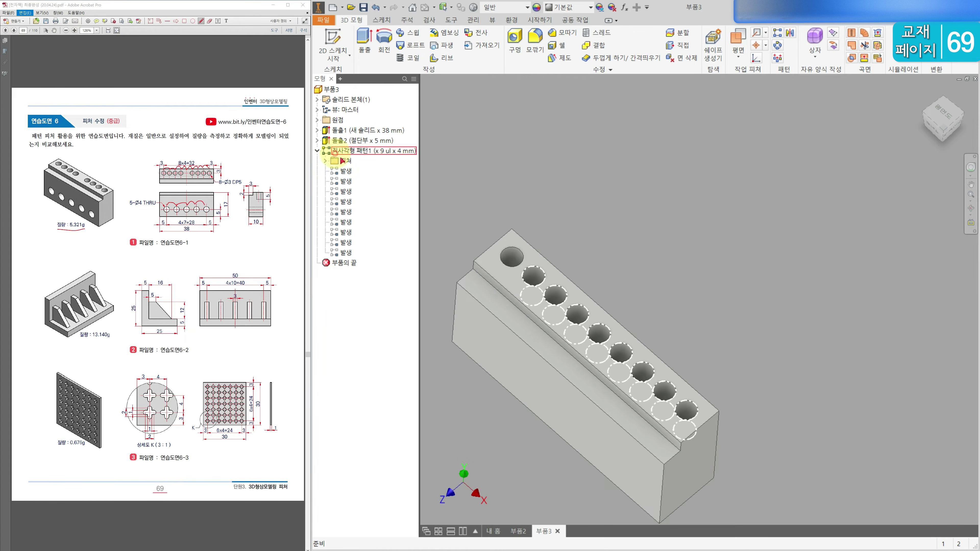
right_click(349, 216)
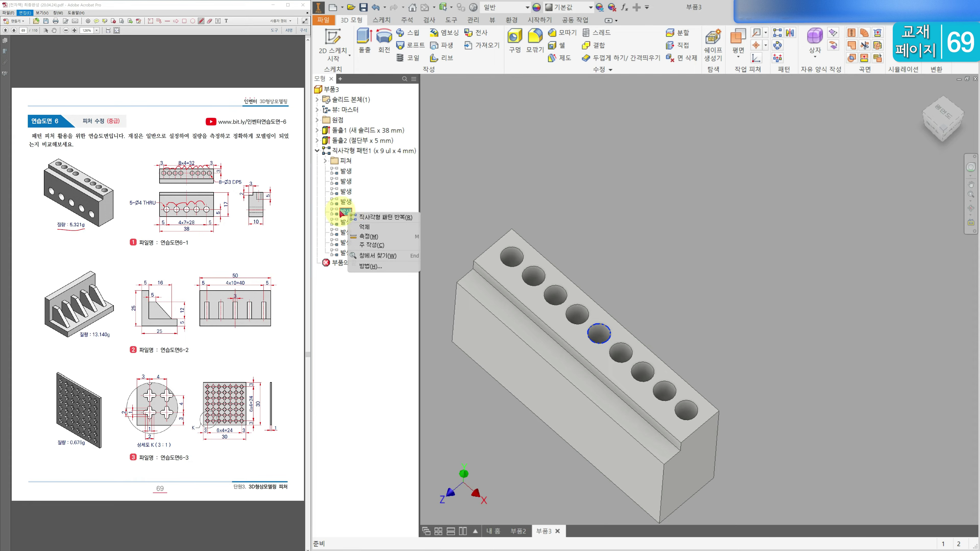
left_click(365, 227)
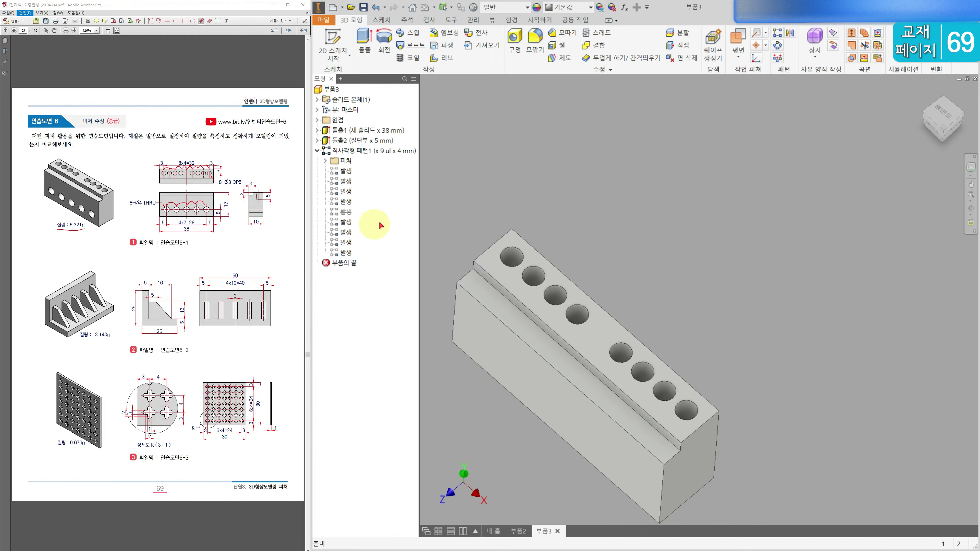
- Start a sketch on the block's large front face, look straight at it, and draw a circle near its lower-left corner
middle_click_drag(538, 214, 555, 170)
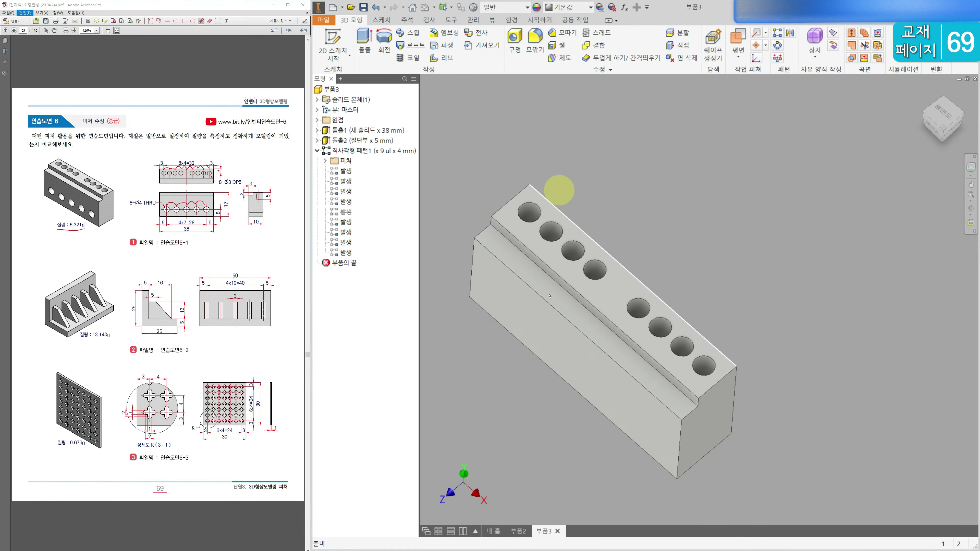
left_click(538, 319)
left_click(332, 38)
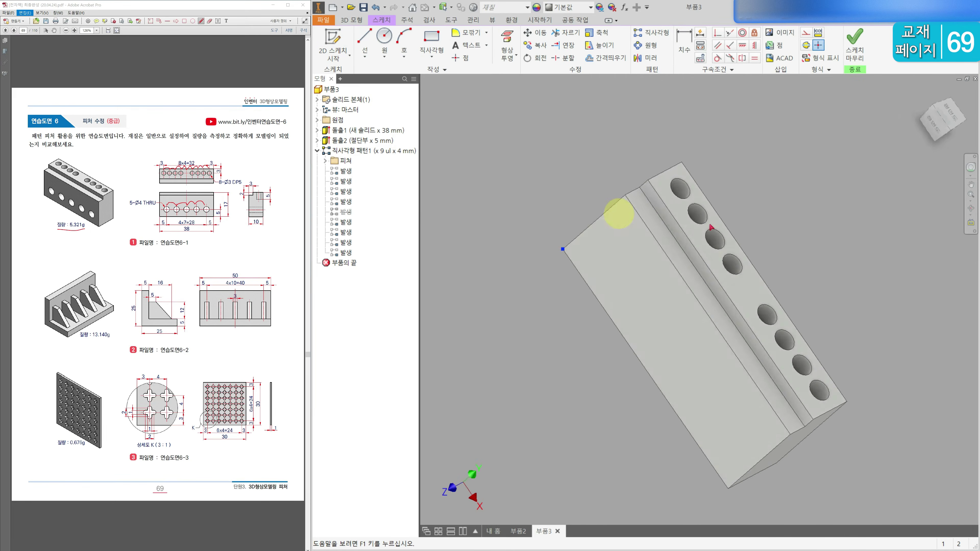
left_click(951, 93)
key("c")
left_click(564, 319)
left_click(547, 325)
- Dimension the circle on the front face with a diameter of 4 mm
left_click(684, 42)
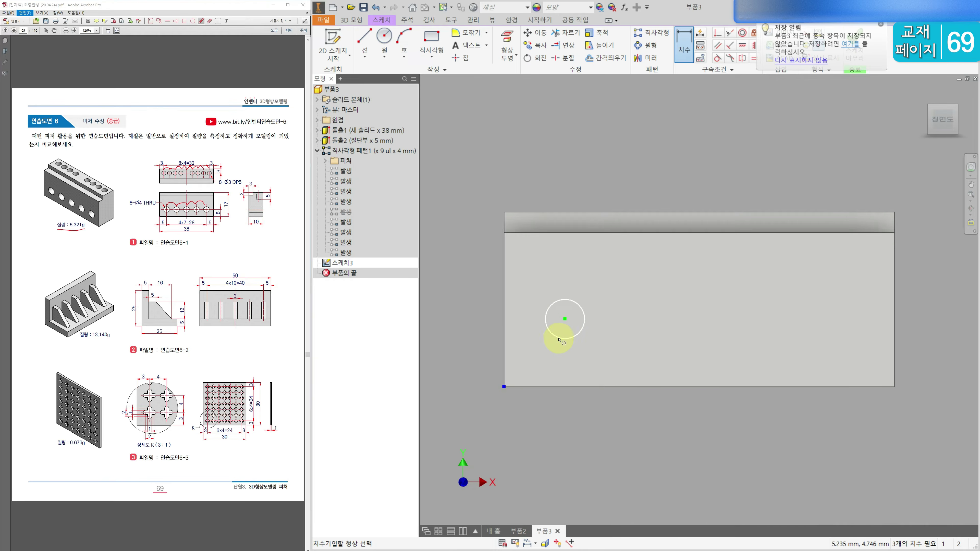
left_click(559, 340)
left_click(545, 351)
type("4")
key("Return")
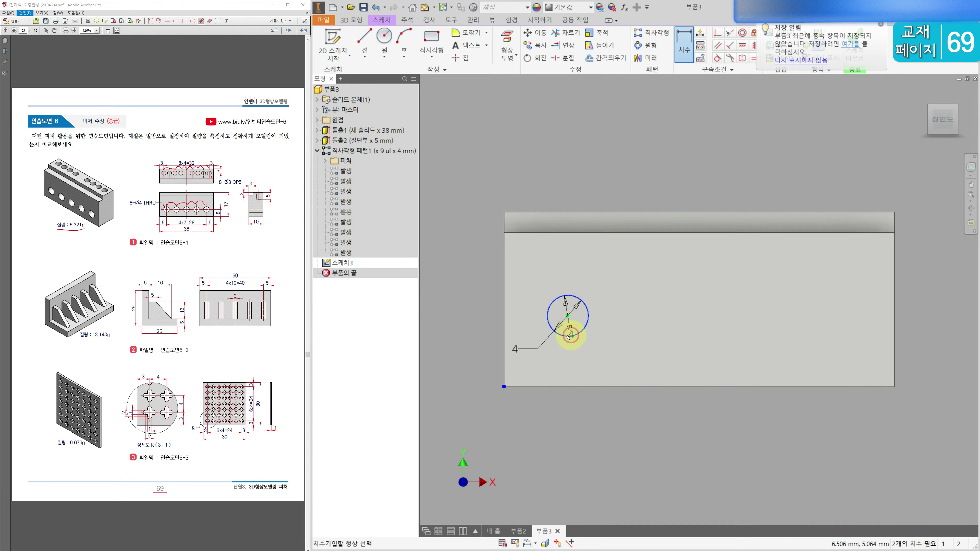
- Dimension the circle's centre 5 mm horizontally from the face's lower-left corner and link its vertical distance to that dimension
left_click(504, 388)
left_click(513, 428)
type("5")
key("Return")
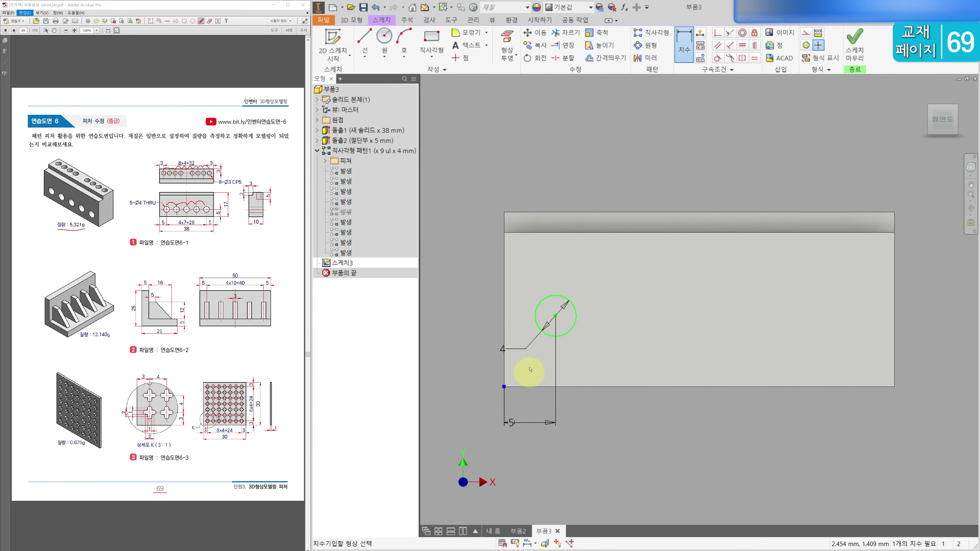
left_click(553, 337)
left_click(504, 388)
left_click(479, 380)
left_click(520, 423)
key("Return")
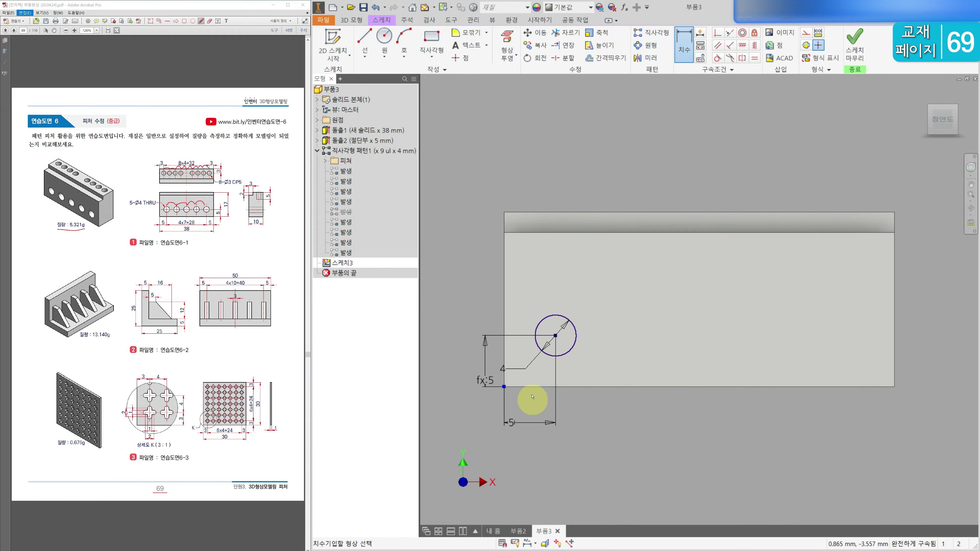
- Cut-extrude the 4 mm circle through the whole block
left_click(351, 20)
left_click(364, 43)
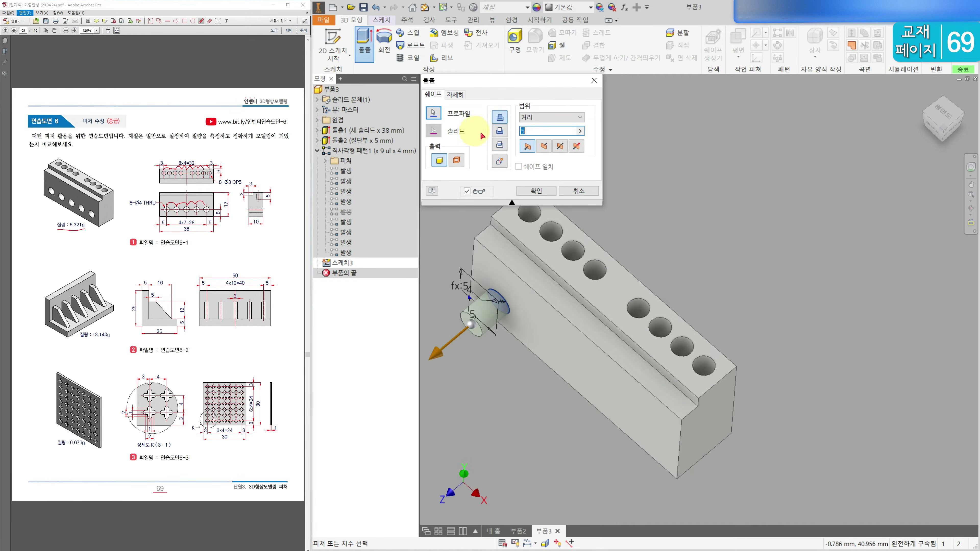
left_click(500, 131)
left_click(534, 117)
left_click(540, 153)
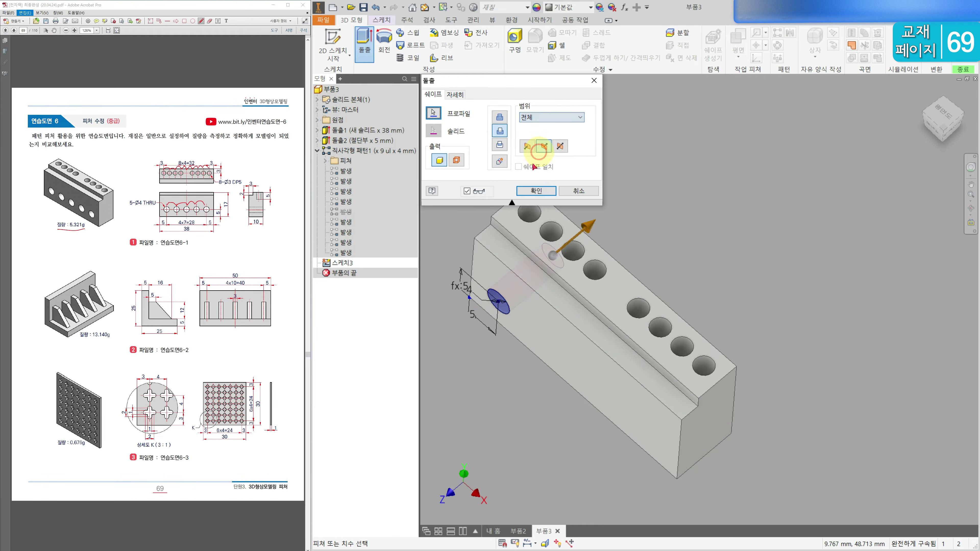
left_click(535, 191)
- Create a rectangular pattern of the through hole along the front face's long upper edge with 5 instances spaced 7 mm apart
middle_click_drag(598, 431, 612, 277, "shift")
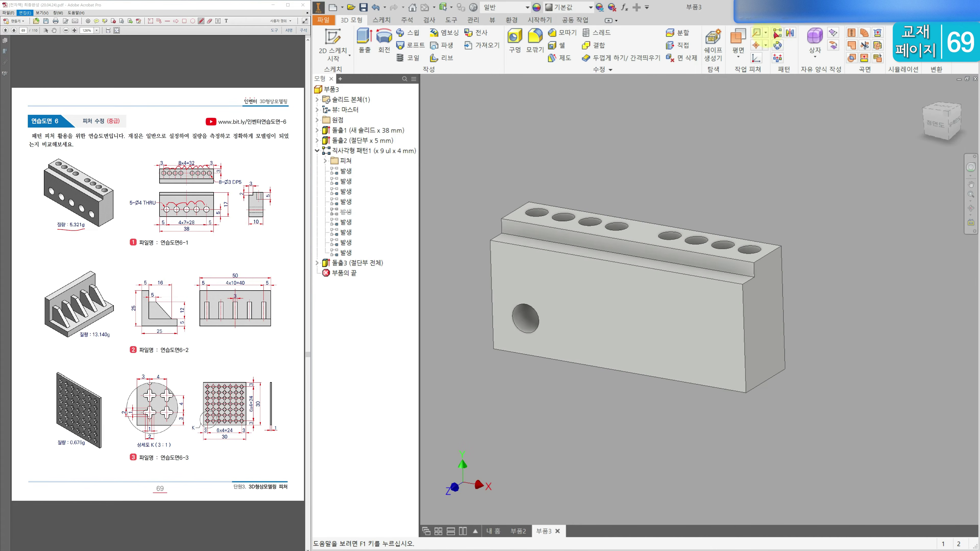
left_click(778, 32)
left_click(523, 311)
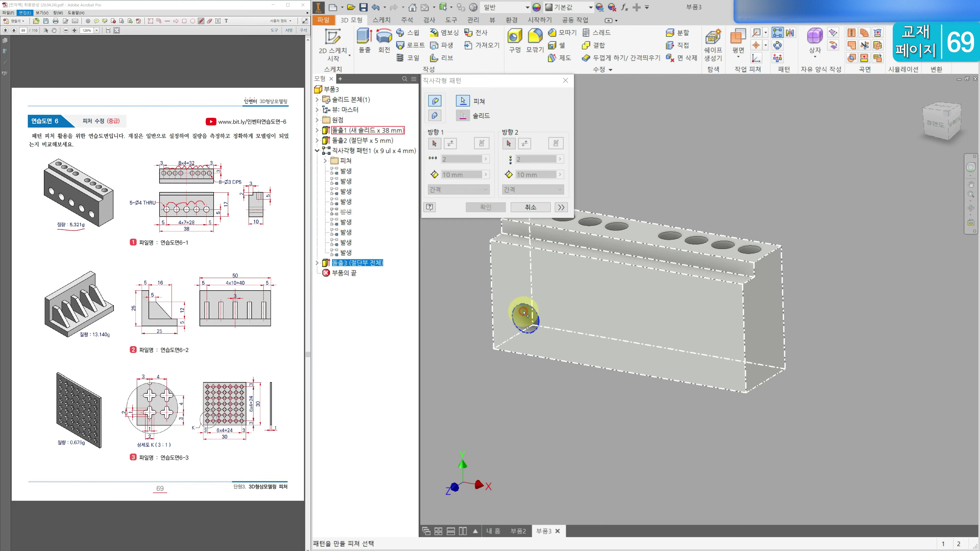
left_click(539, 248)
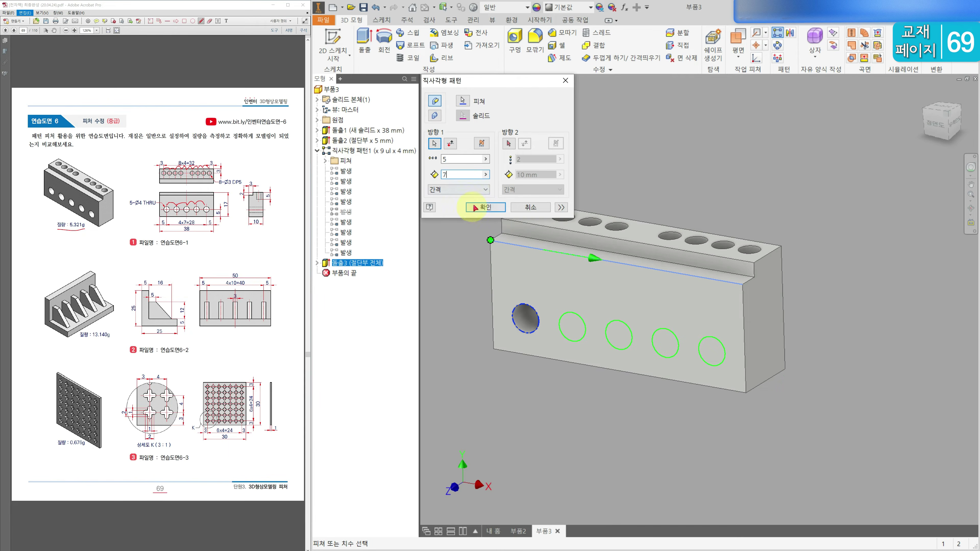
left_click(482, 209)
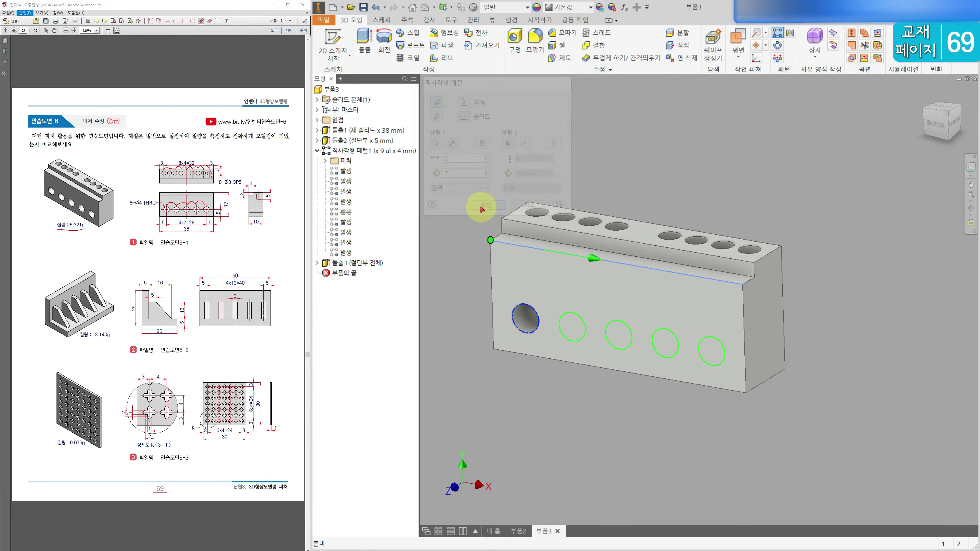
- Show the block in the shaded with hidden edges visual style and return to the home view
left_click(493, 20)
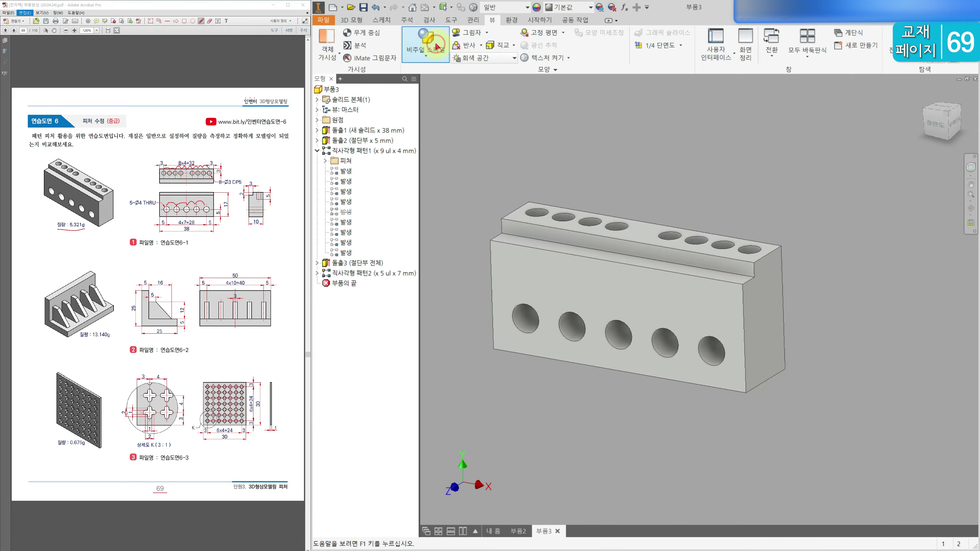
left_click(426, 43)
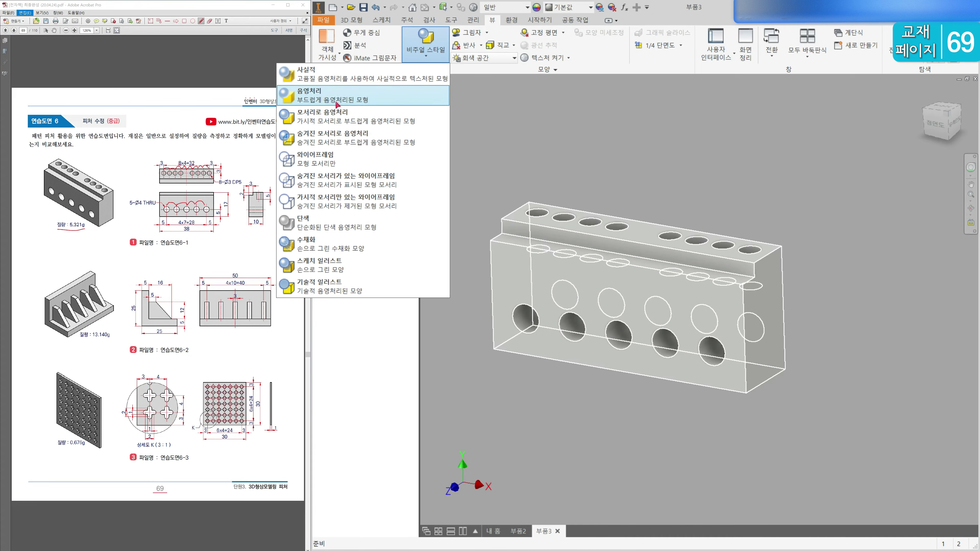
left_click(337, 145)
left_click(952, 123)
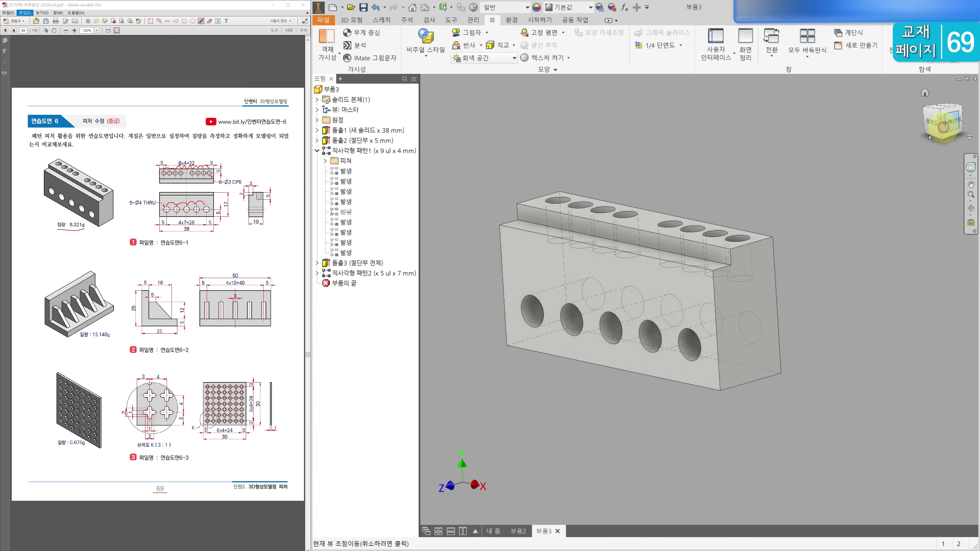
left_click(925, 93)
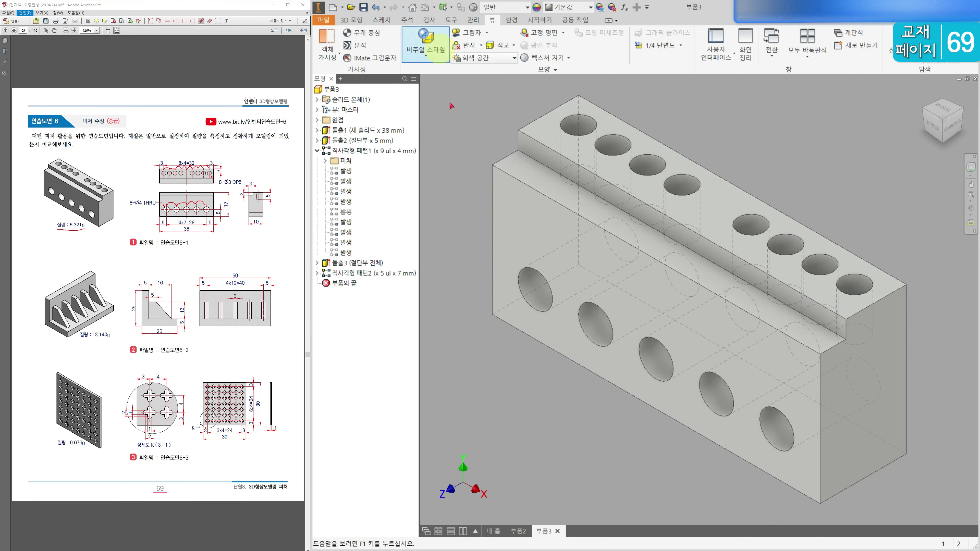
- Calculate the part's physical properties in iProperties to check its mass against the drawing
left_click(330, 90)
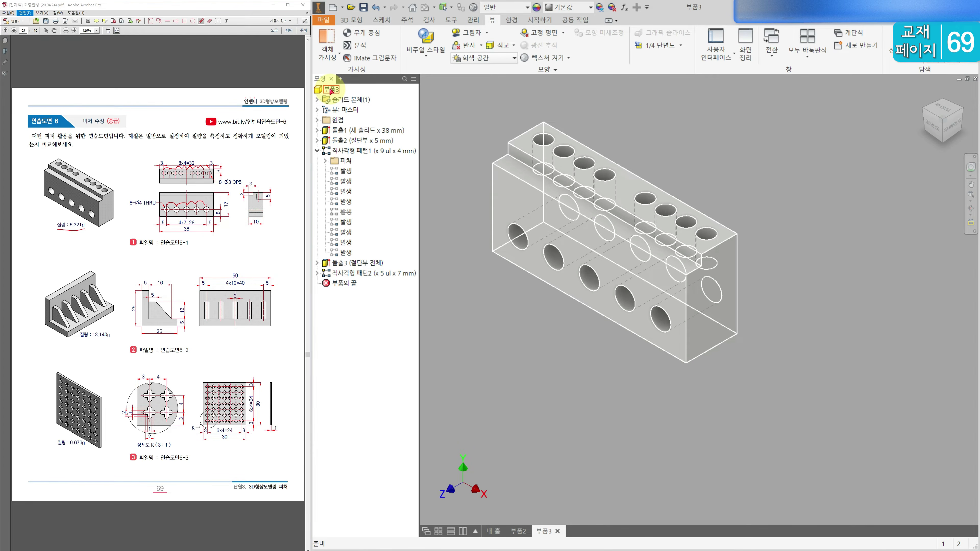
right_click(330, 90)
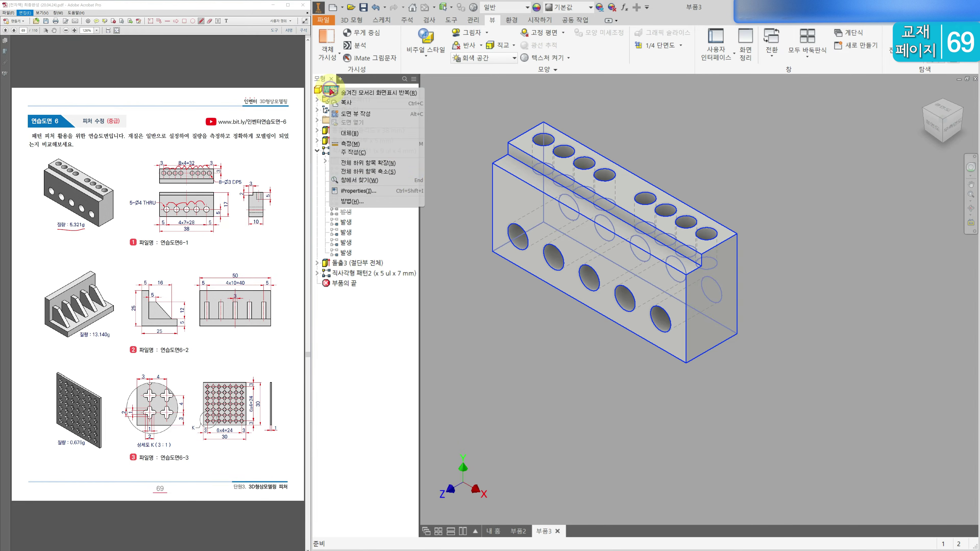
left_click(377, 193)
left_click_drag(258, 83, 596, 105)
left_click(608, 124)
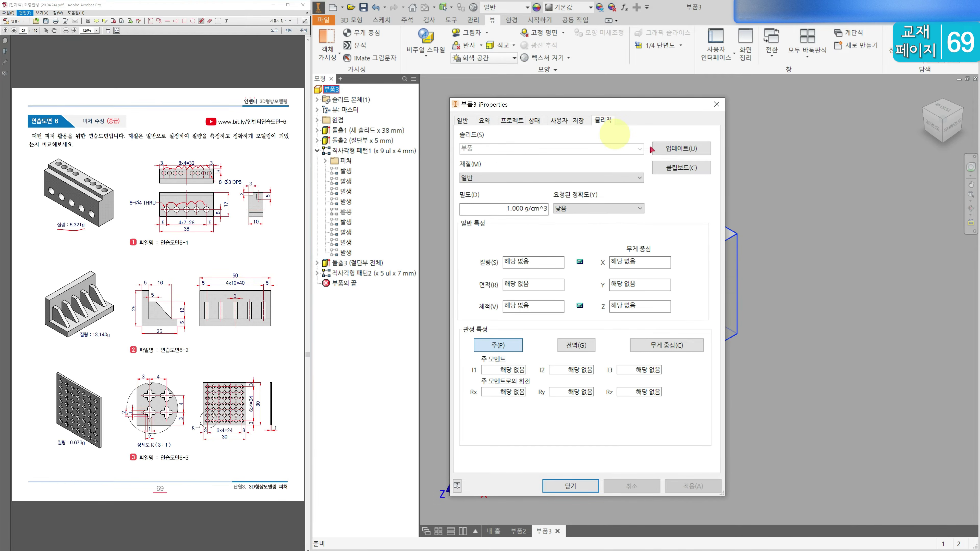
left_click(680, 148)
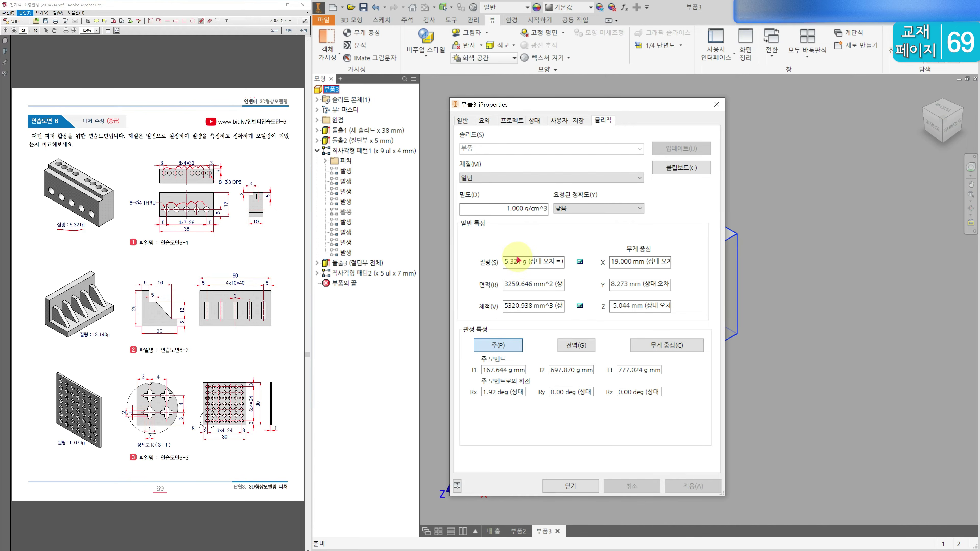
left_click(574, 485)
- Save the part as 연습도면6-1 in the 연습도면 folder
scroll(560, 344, "up", 5)
left_click(511, 383)
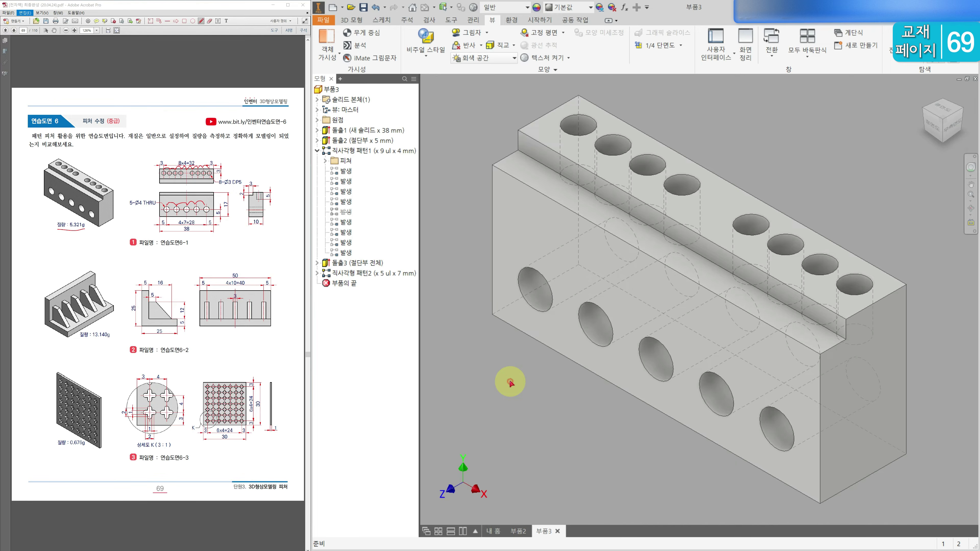
key("ctrl+s")
scroll(718, 281, "down", 3)
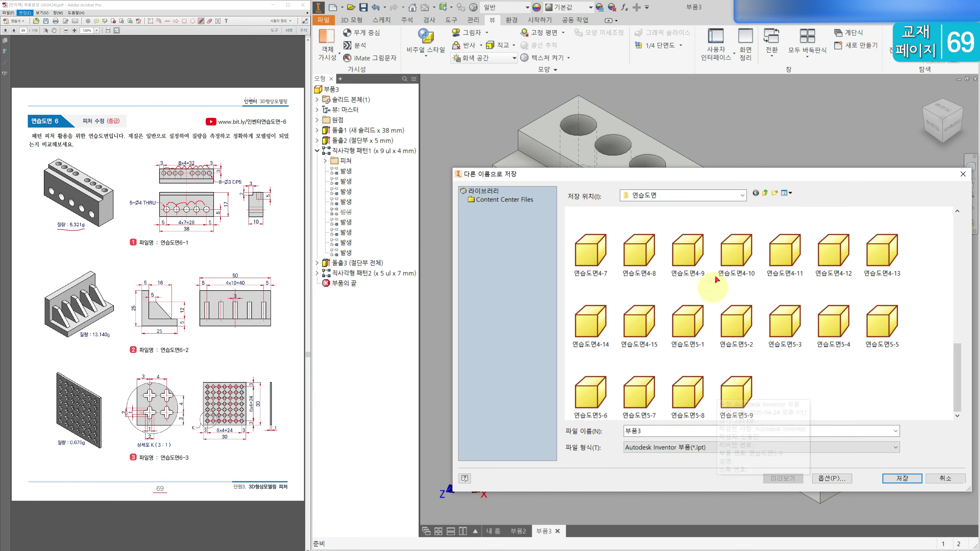
left_click(735, 406)
left_click(659, 429)
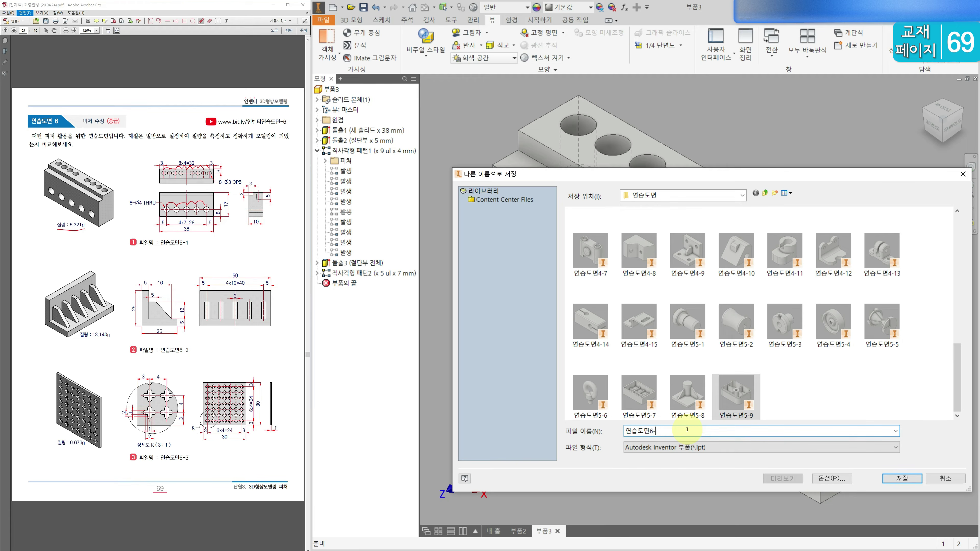
key("Return")
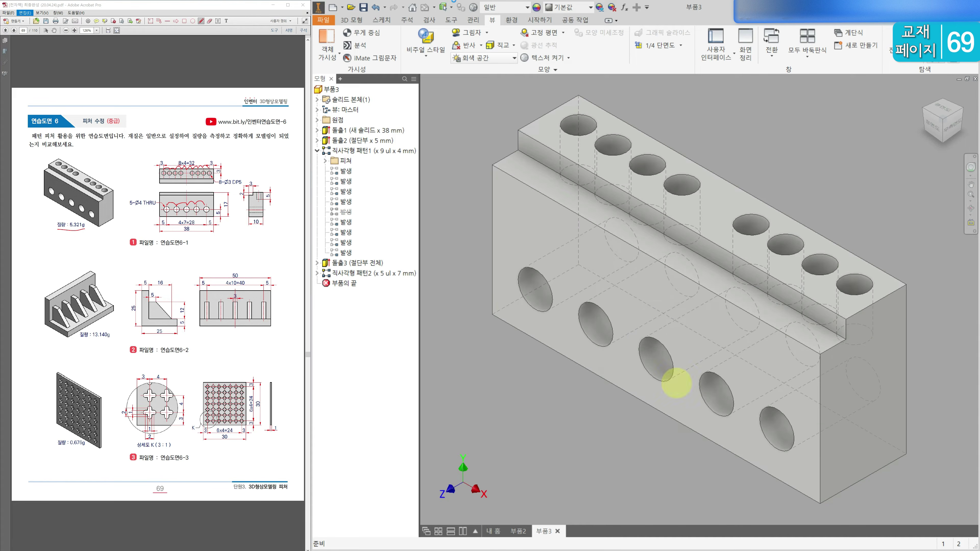
- Create a new part file and start a 2D sketch on the front (XY) plane
key("ctrl+n")
double_click(787, 278)
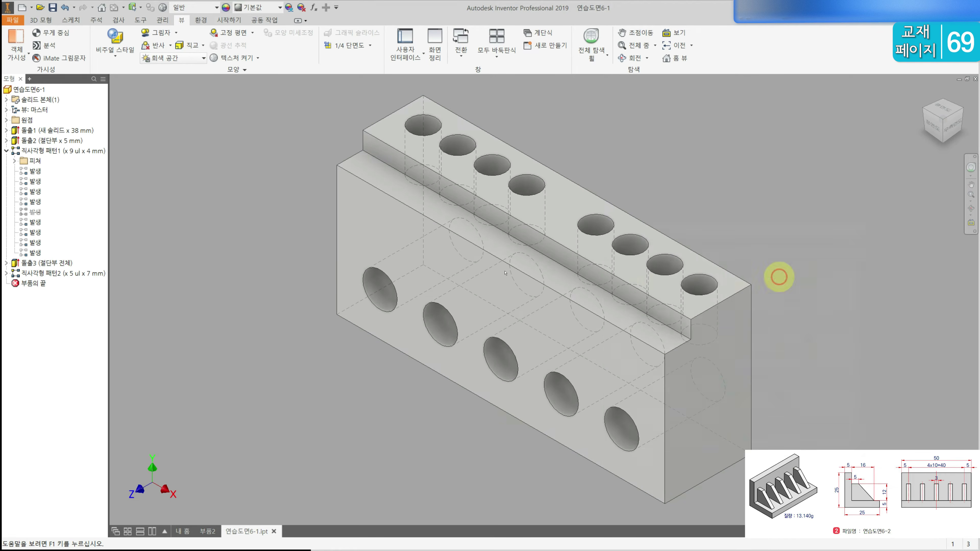
left_click(22, 38)
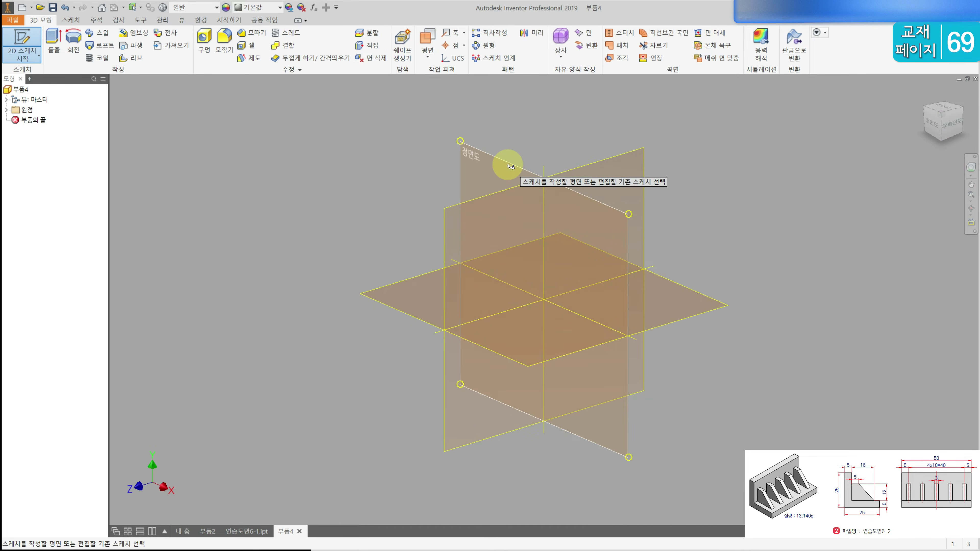
left_click(524, 219)
- Draw a closed L-shaped profile about 9.8 mm tall with six lines
left_click(55, 39)
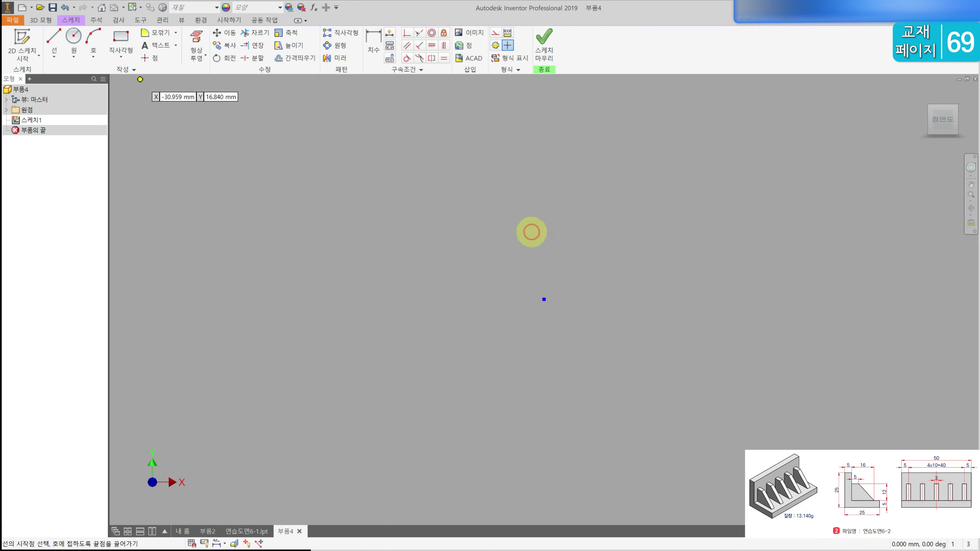
left_click(345, 351)
left_click(346, 223)
left_click(374, 223)
left_click(375, 320)
left_click(448, 320)
left_click(448, 351)
left_click(345, 351)
- Dimension the L-profile's bottom edge as 25 mm and link the height of its long vertical edge to that dimension
key("d")
left_click(389, 352)
left_click(387, 374)
type("25")
key("Return")
left_click(345, 300)
left_click(287, 302)
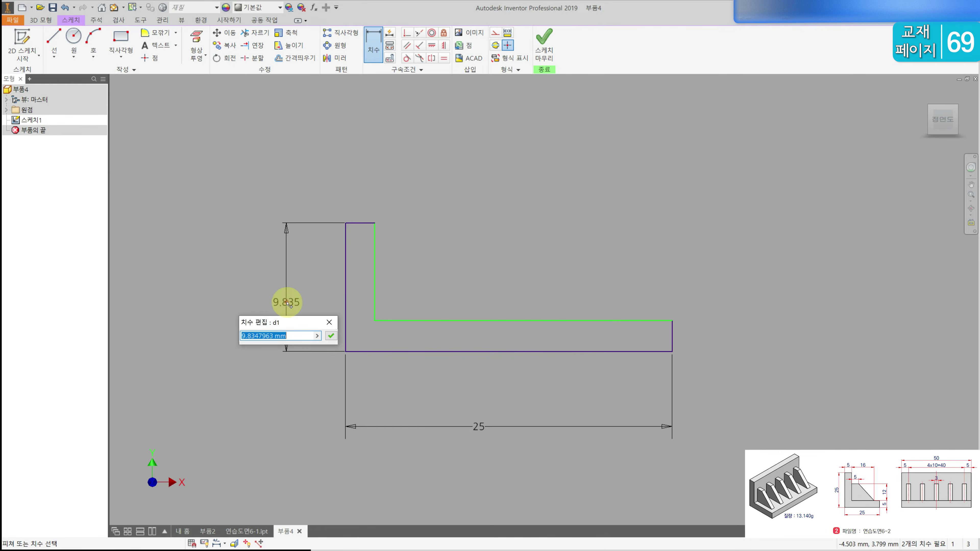
left_click(475, 426)
key("Return")
- Dimension the horizontal leg's thickness as 5 mm and link the vertical leg's width to that dimension
left_click(534, 326)
left_click(565, 332)
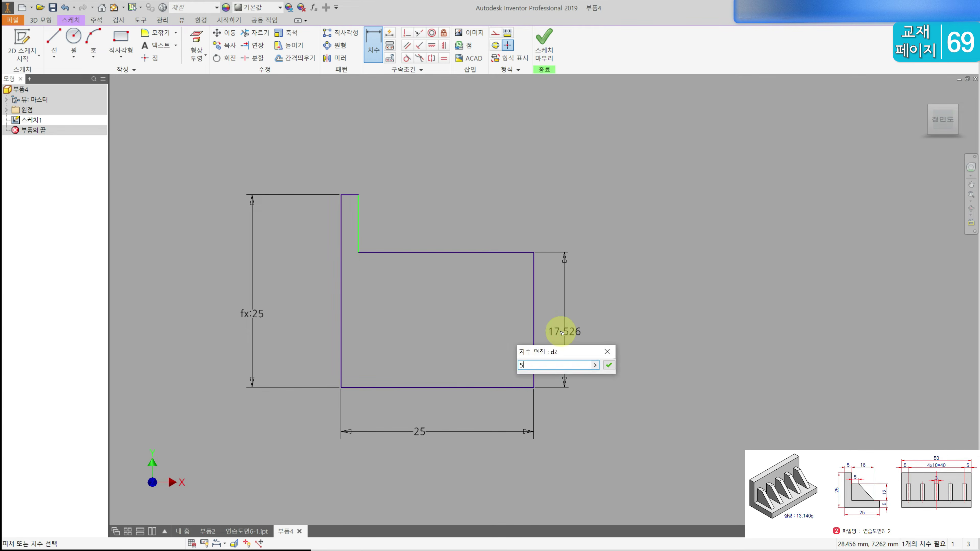
type("5")
key("Return")
left_click(350, 196)
left_click(357, 172)
left_click(545, 363)
key("Return")
- Extrude the L-shaped profile 50 mm symmetrically about the sketch plane
left_click(44, 21)
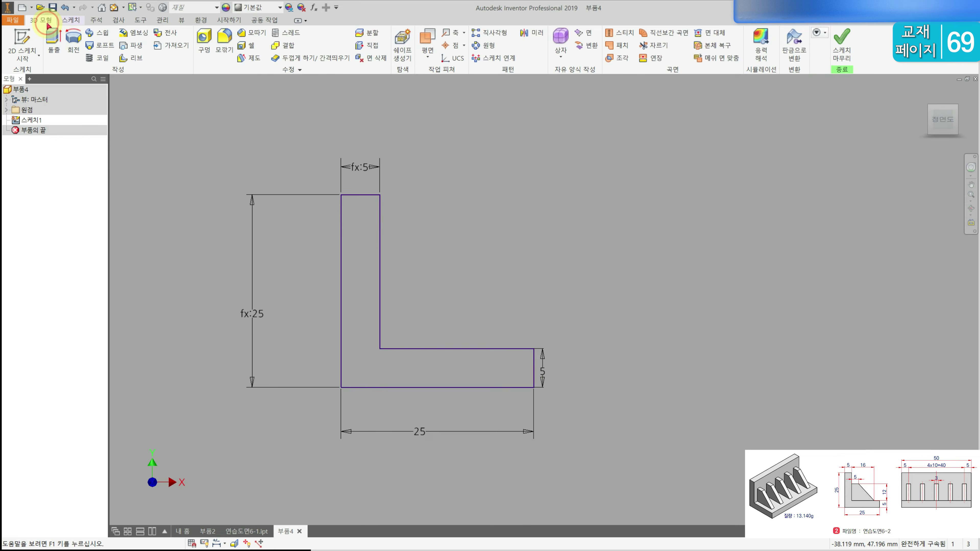
left_click(54, 40)
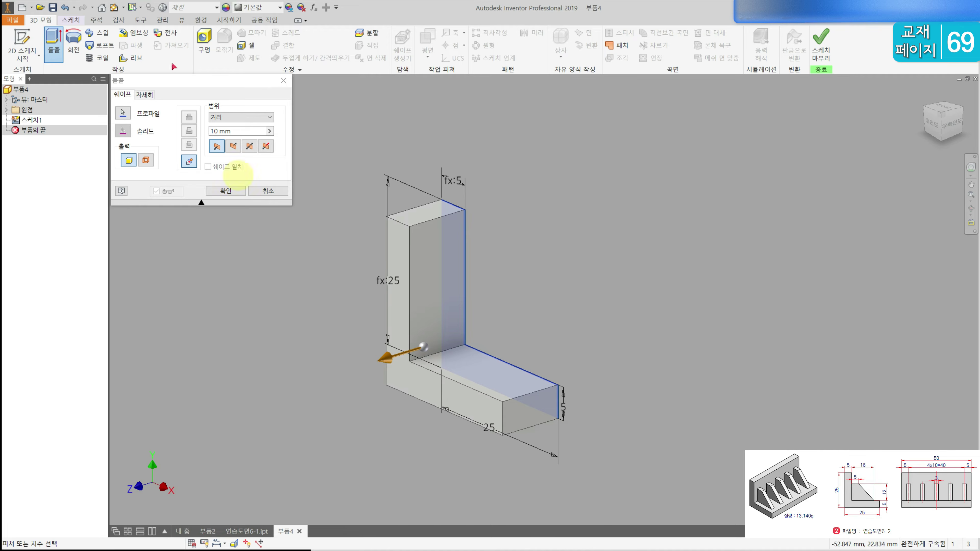
left_click(250, 146)
left_click(106, 142)
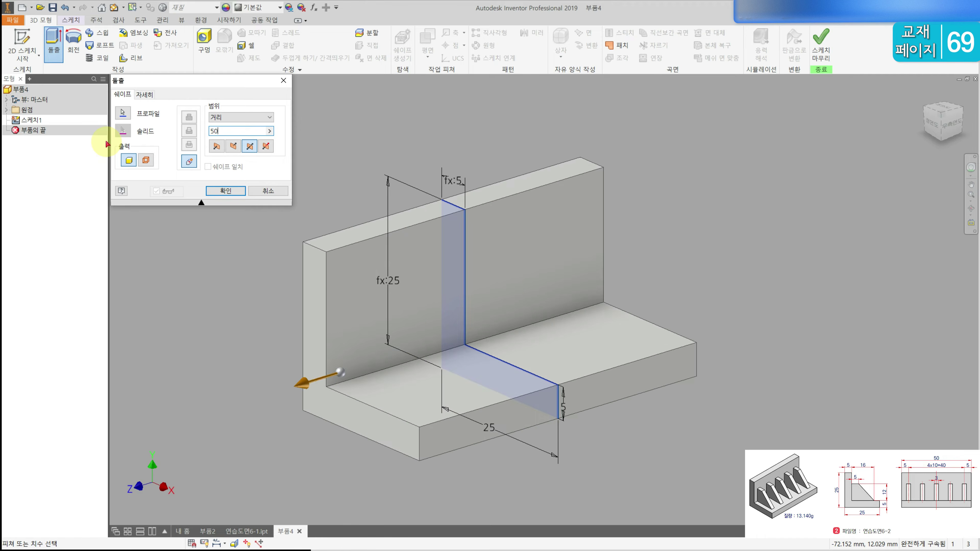
key("Return")
- Start a sketch on the origin's front plane and project the L-section's cut edges as construction geometry
left_click(6, 120)
left_click(38, 151)
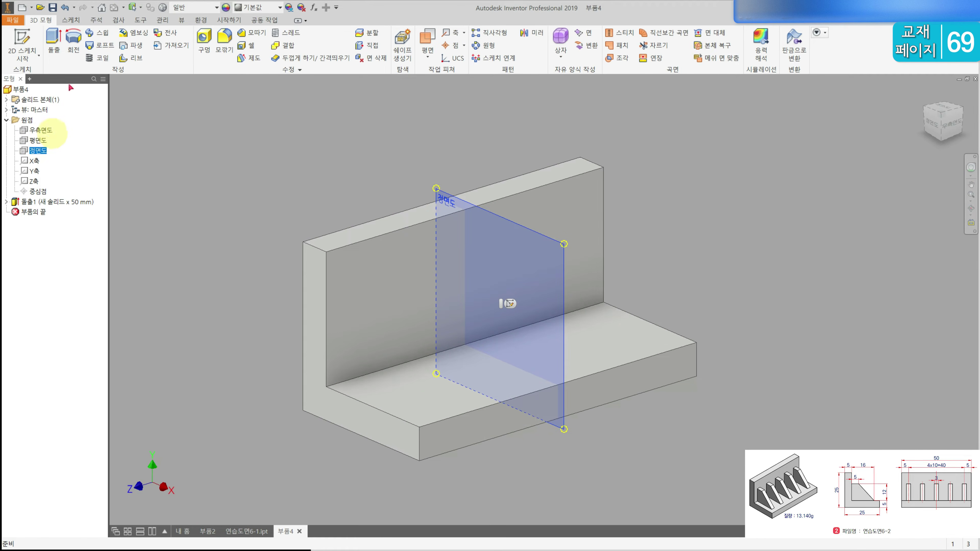
left_click(20, 33)
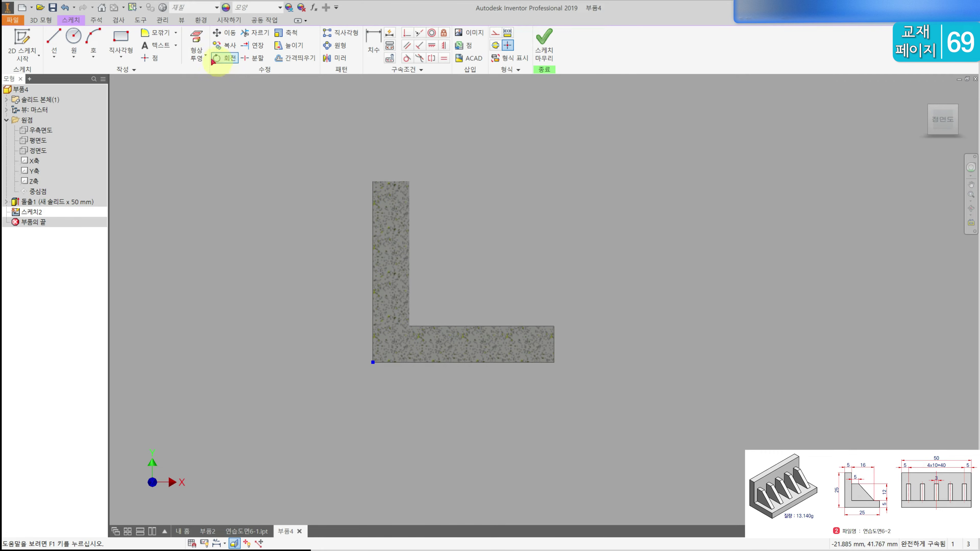
left_click(197, 56)
left_click(169, 90)
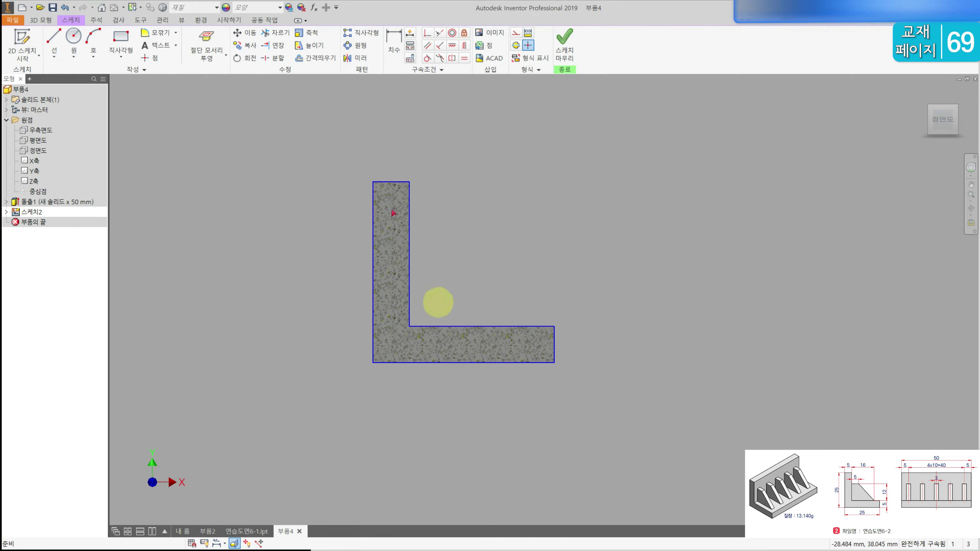
left_click_drag(584, 419, 231, 141)
left_click(519, 212)
- Draw the open rib profile: a horizontal line from the vertical leg's inner face, continued by a sloped line down to the horizontal leg
left_click(48, 36)
left_click(410, 259)
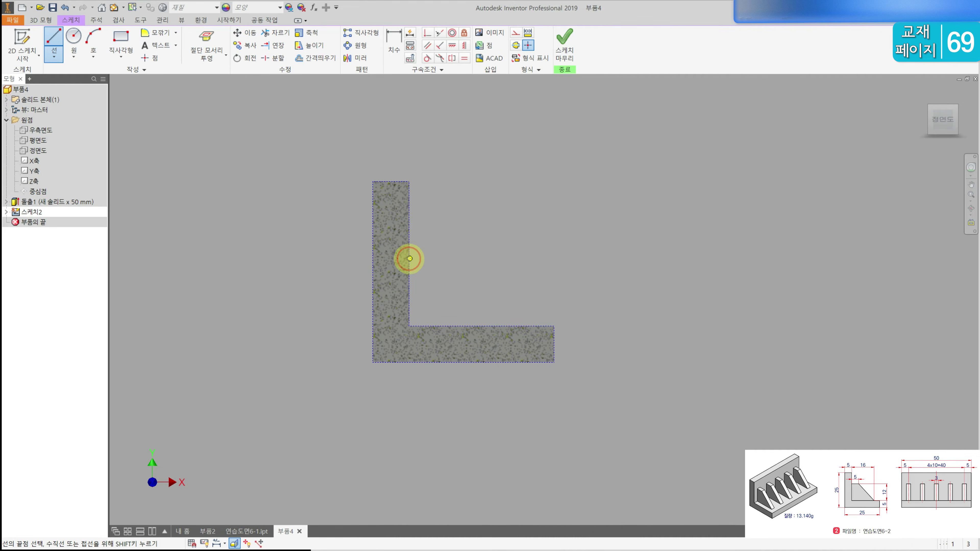
left_click(440, 259)
left_click(492, 326)
- Dimension the rib profile as 12 mm high, 5 mm along its top line and 16 mm from the vertical leg to its lower end
key("d")
left_click(478, 308)
left_click(535, 293)
type("12")
key("Return")
left_click(444, 239)
left_click(432, 214)
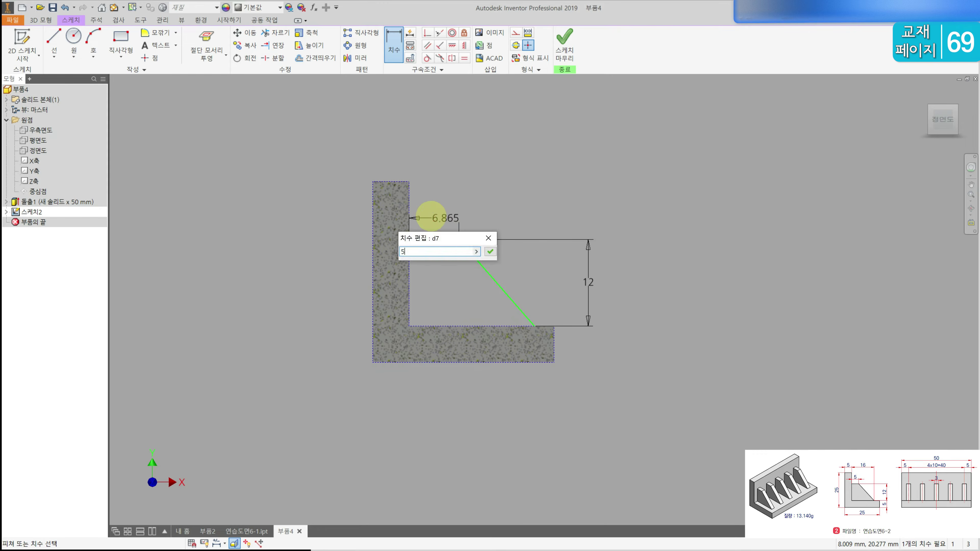
type("5")
key("Return")
left_click(626, 425)
left_click(429, 184)
type("16")
key("Return")
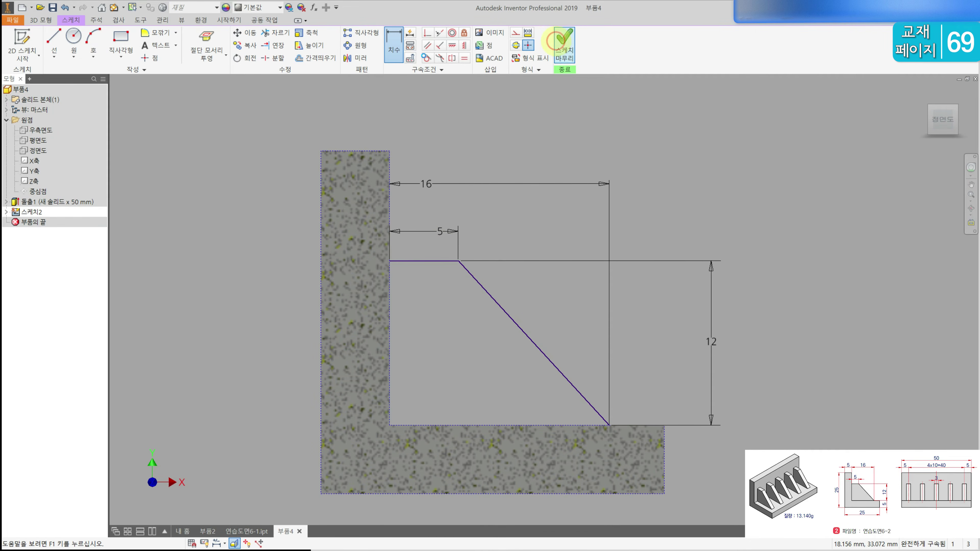
- Finish the sketch and create a 3 mm thick rib from the profile, parallel to the sketch plane
left_click(565, 42)
left_click(132, 58)
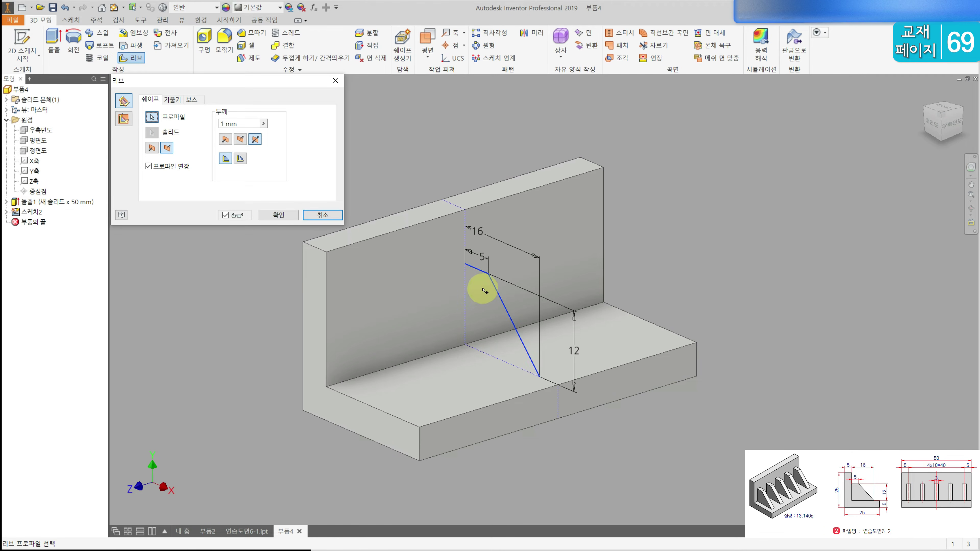
left_click(124, 120)
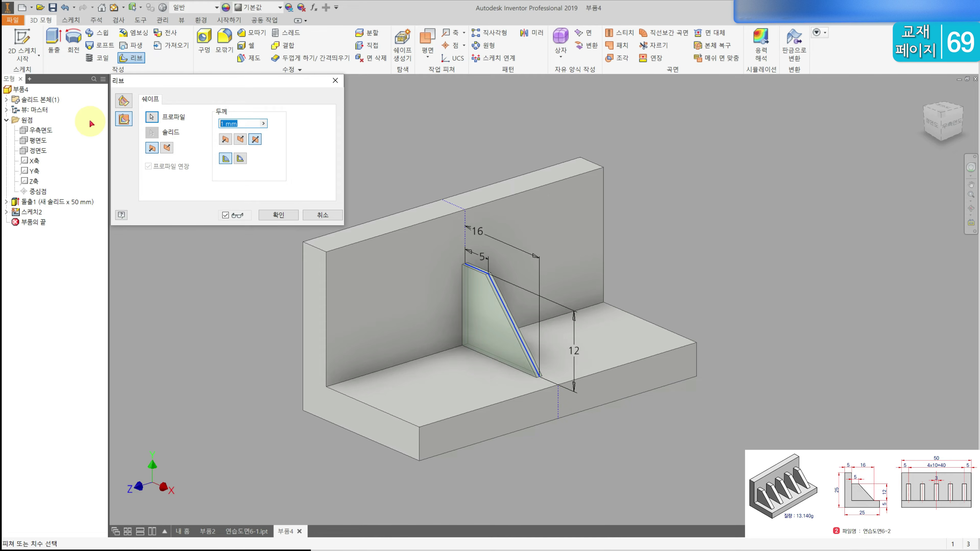
type("3")
left_click(277, 215)
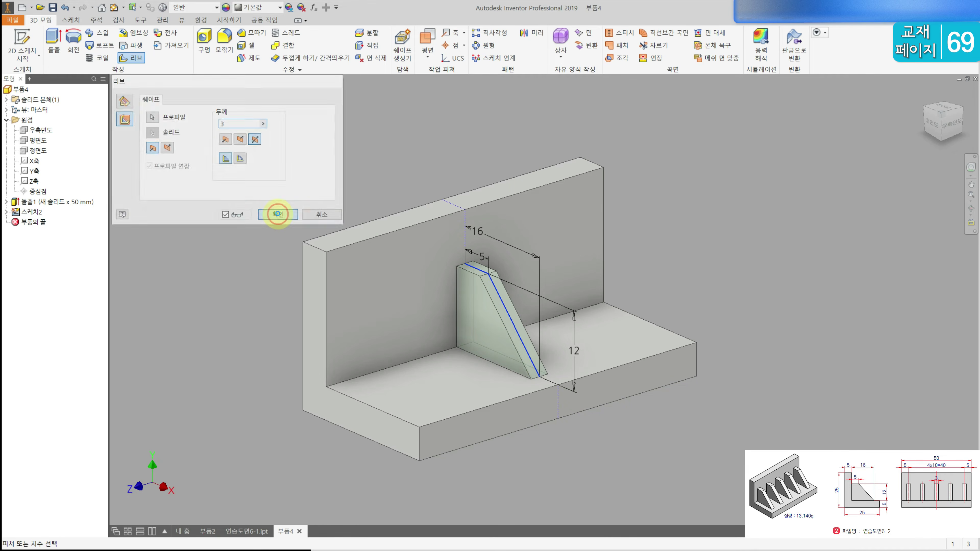
- Pattern the rib along the bracket's long edge with 5 instances spaced 10 mm apart, extending symmetrically to both sides
left_click(481, 302)
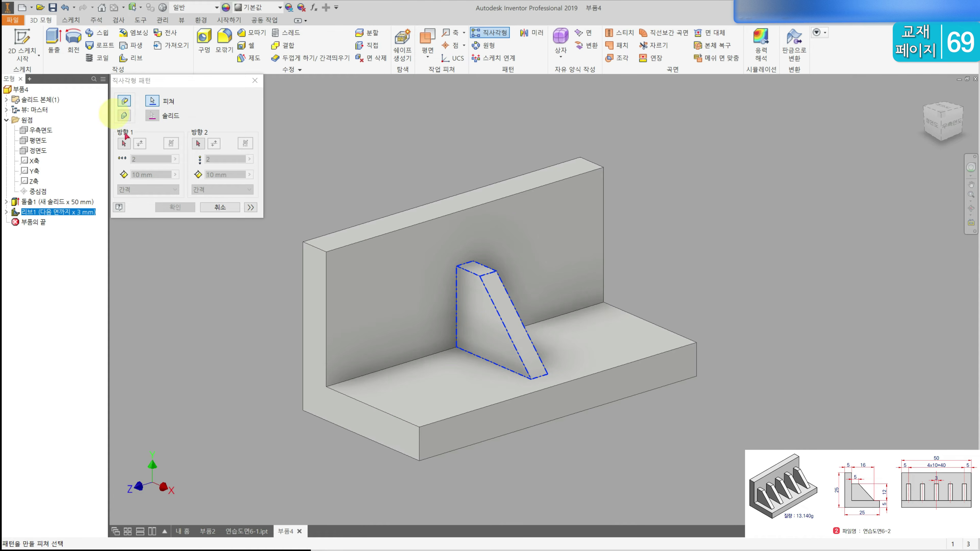
left_click(124, 143)
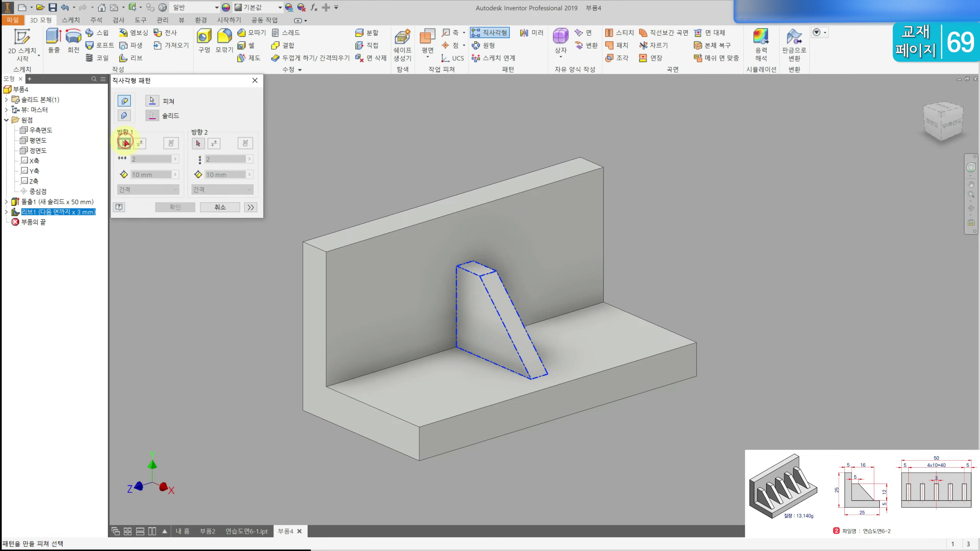
left_click(460, 214)
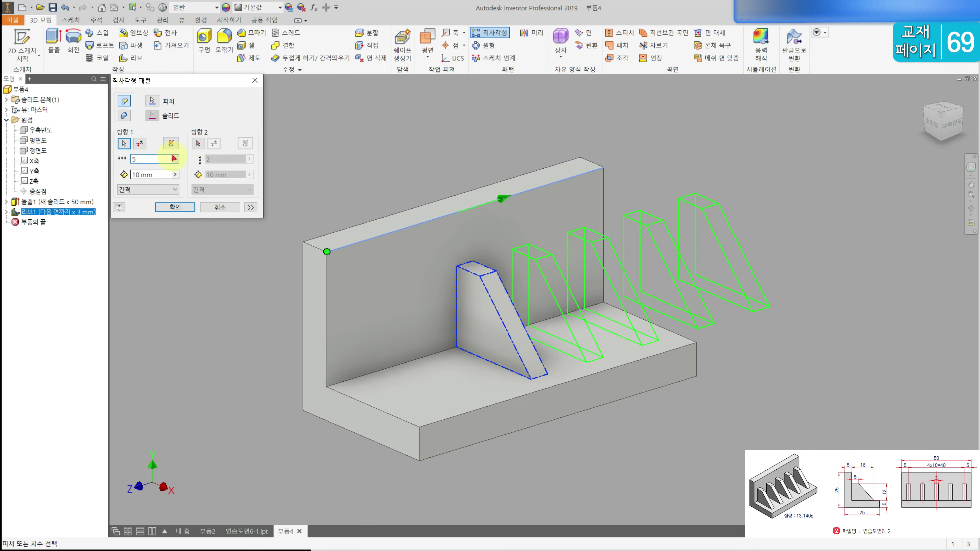
left_click(171, 146)
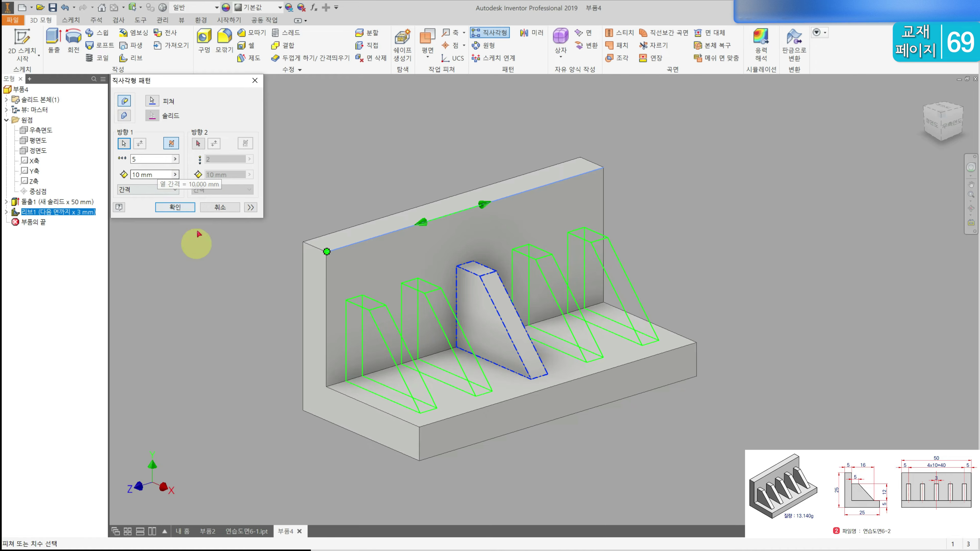
left_click(182, 211)
- Update the part's physical properties in iProperties and check its mass
key("F6")
left_click(20, 91)
right_click(20, 92)
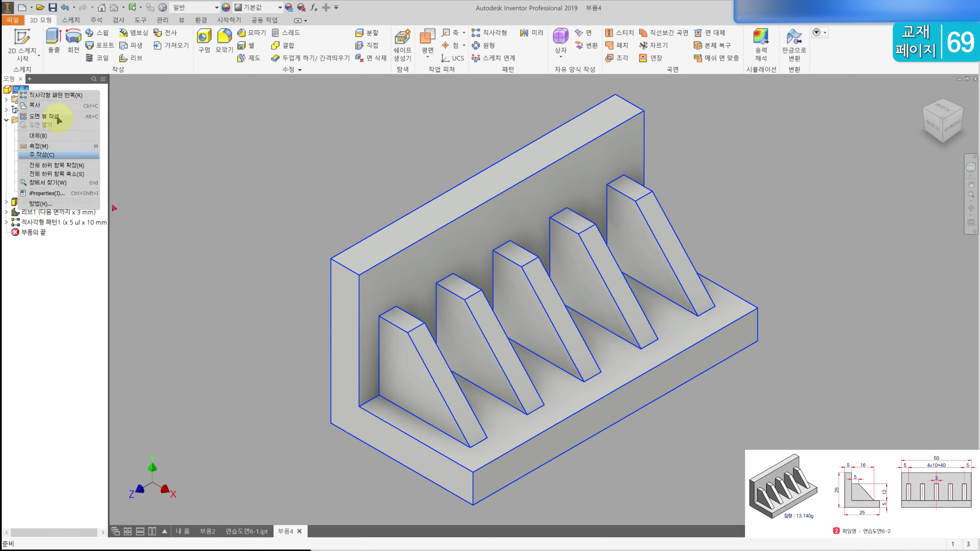
left_click(76, 198)
left_click(603, 119)
left_click_drag(602, 105, 259, 90)
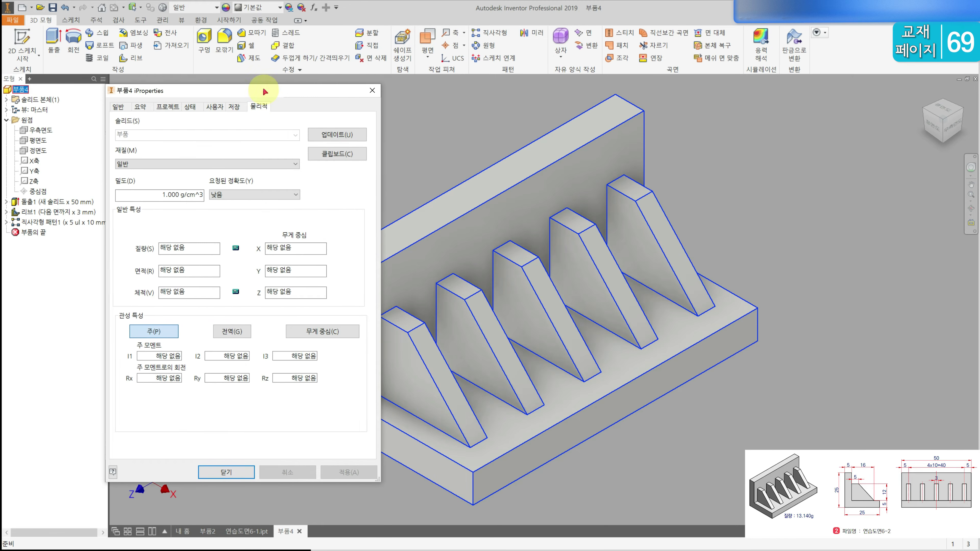
left_click(328, 134)
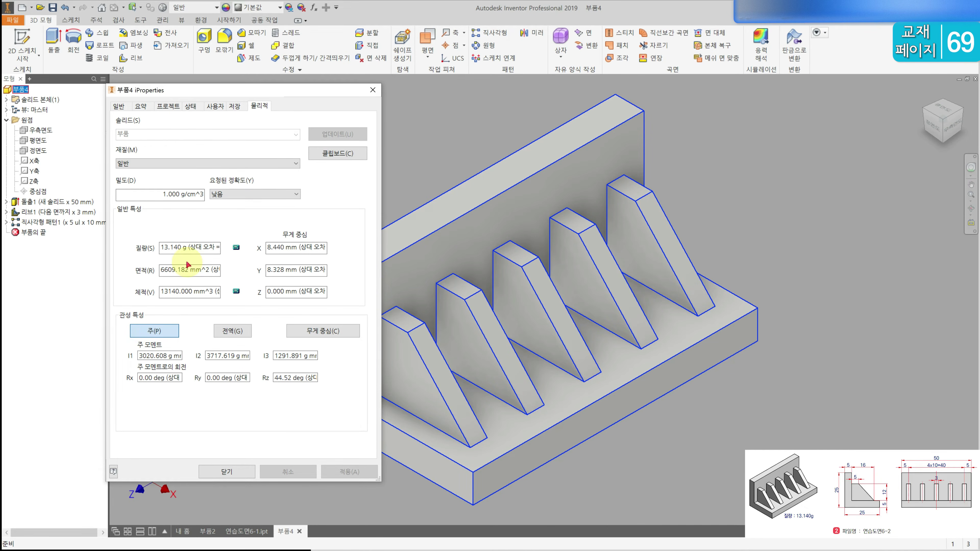
left_click(228, 472)
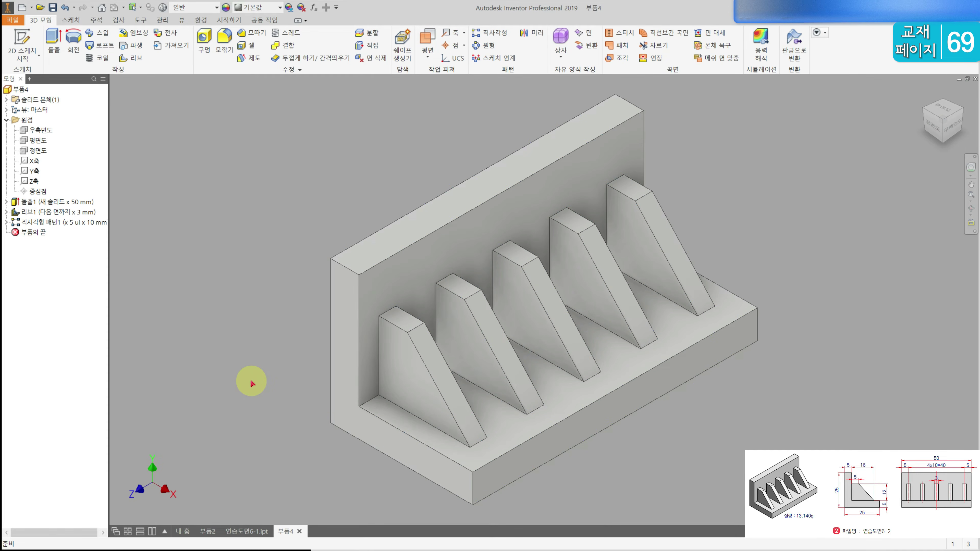
- Save the part as 연습도면6-2 in the 연습도면 folder
key("ctrl+s")
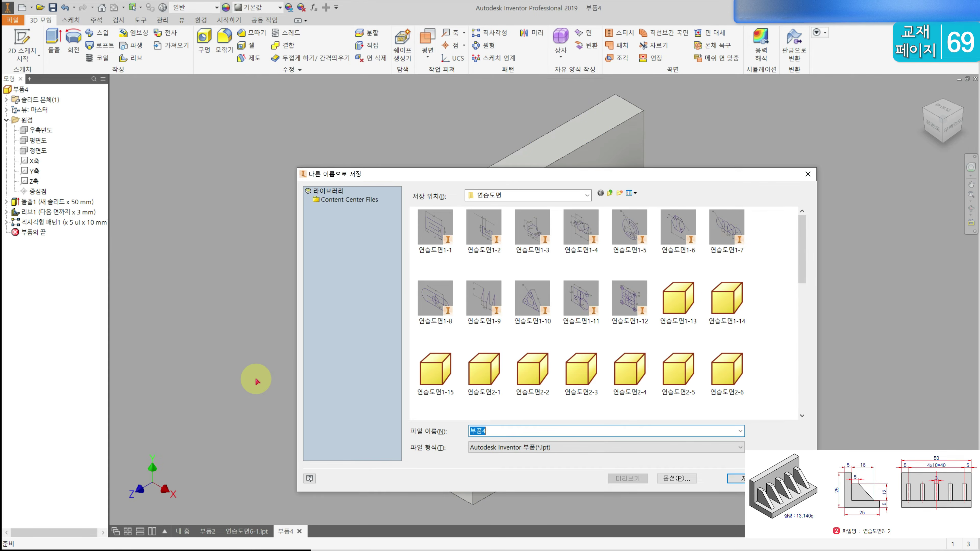
left_click(802, 402)
left_click(803, 402)
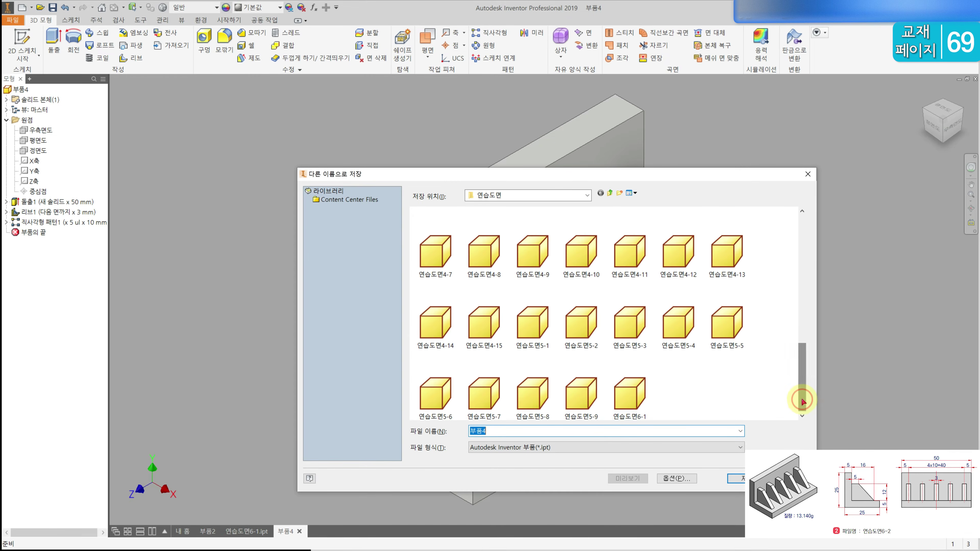
left_click(643, 398)
left_click(560, 431)
key("BackSpace")
type("2")
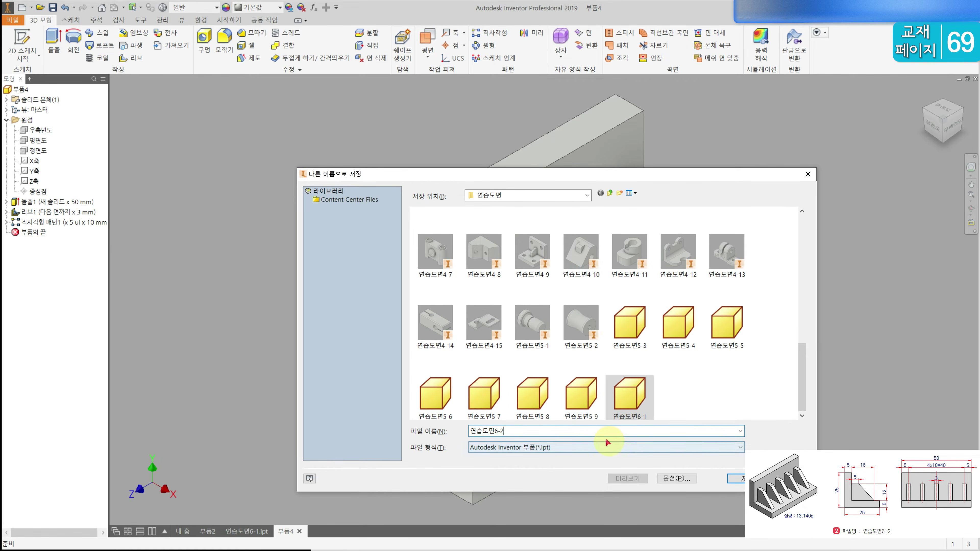
left_click(739, 479)
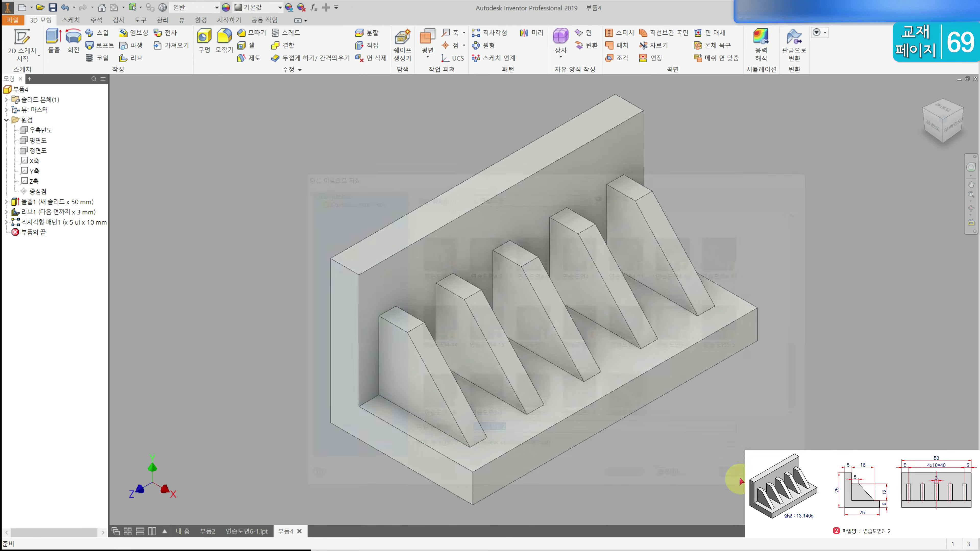
- Create a new part from the 부품.ipt template and start a 2D sketch on the front (XY) plane
left_click(24, 7)
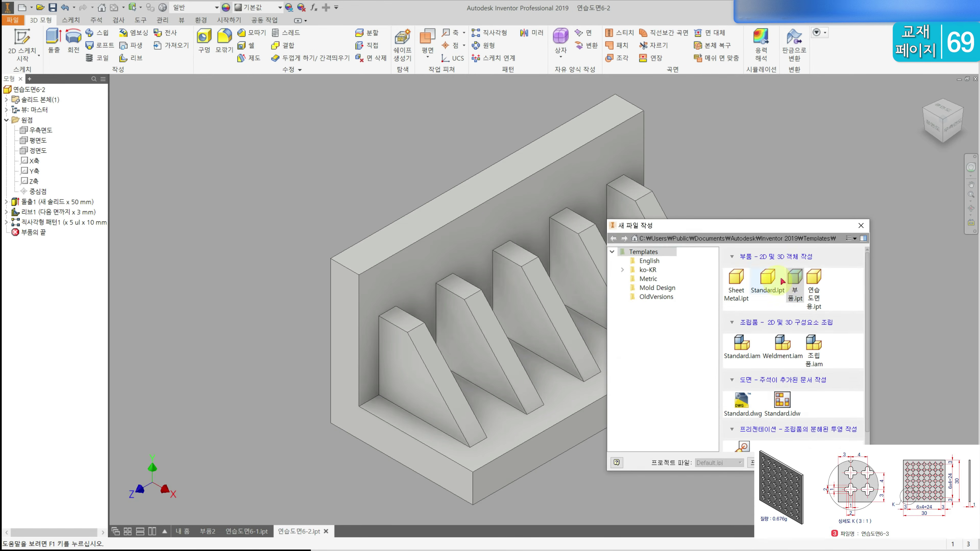
double_click(793, 277)
left_click(22, 39)
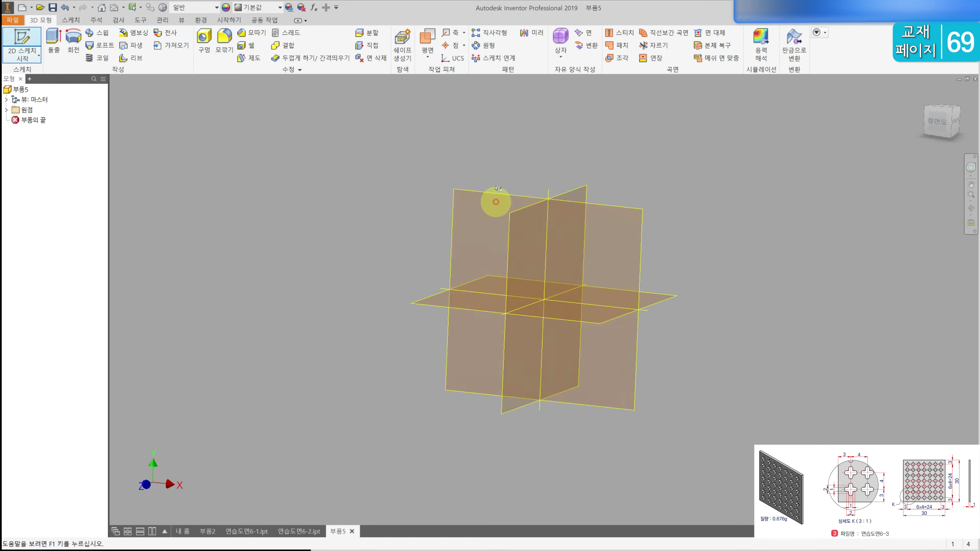
left_click(470, 160)
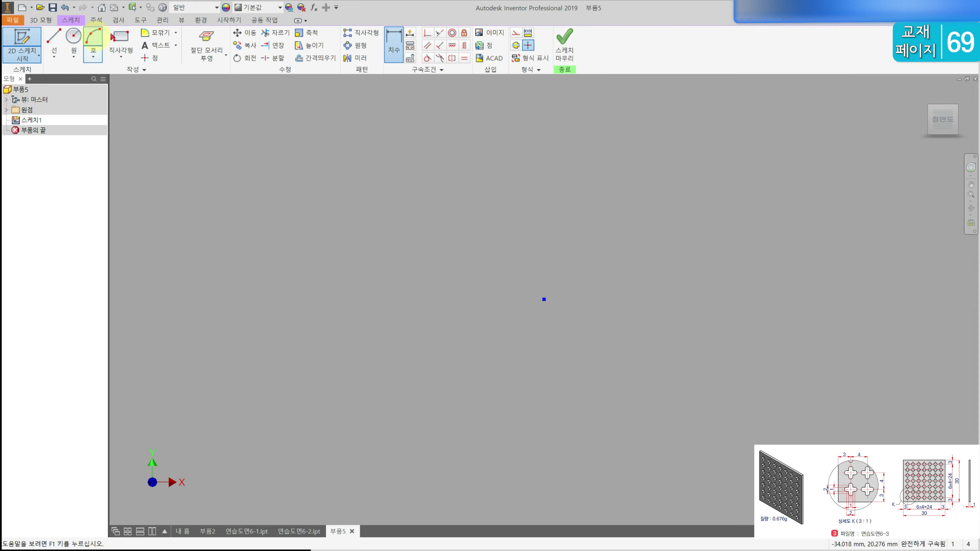
- Draw a rectangle with its lower-left corner on the sketch origin
left_click(119, 34)
left_click(544, 300)
left_click(758, 109)
- Dimension the rectangle's width as 30 mm and link its height to that dimension
left_click(394, 42)
middle_click_drag(580, 226, 251, 342)
left_click(326, 224)
left_click(325, 185)
type("30")
key("Return")
left_click(503, 252)
left_click(527, 241)
type("30")
key("Return")
- Extrude the square 1 mm and start a sketch on the plate's front face
left_click(40, 19)
left_click(53, 42)
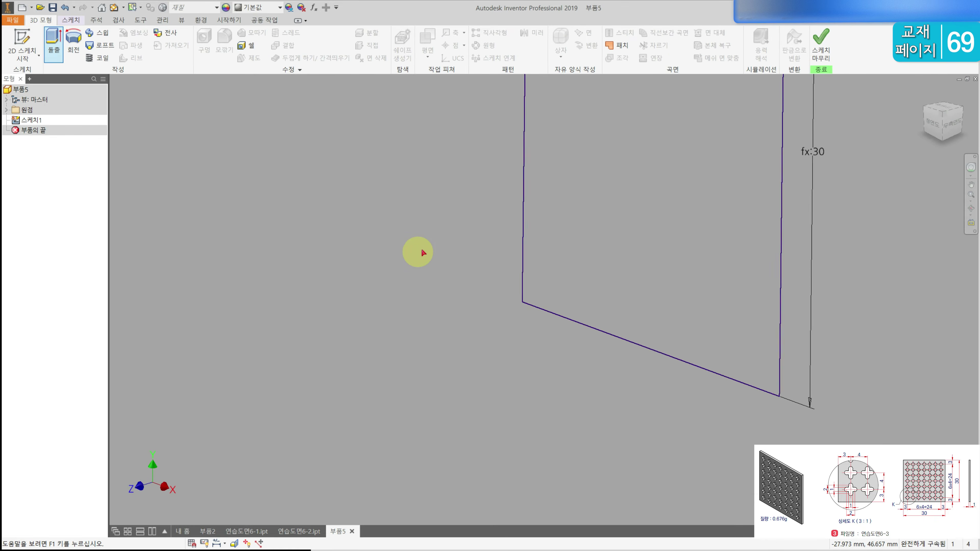
key("Return")
middle_click_drag(607, 170, 414, 305)
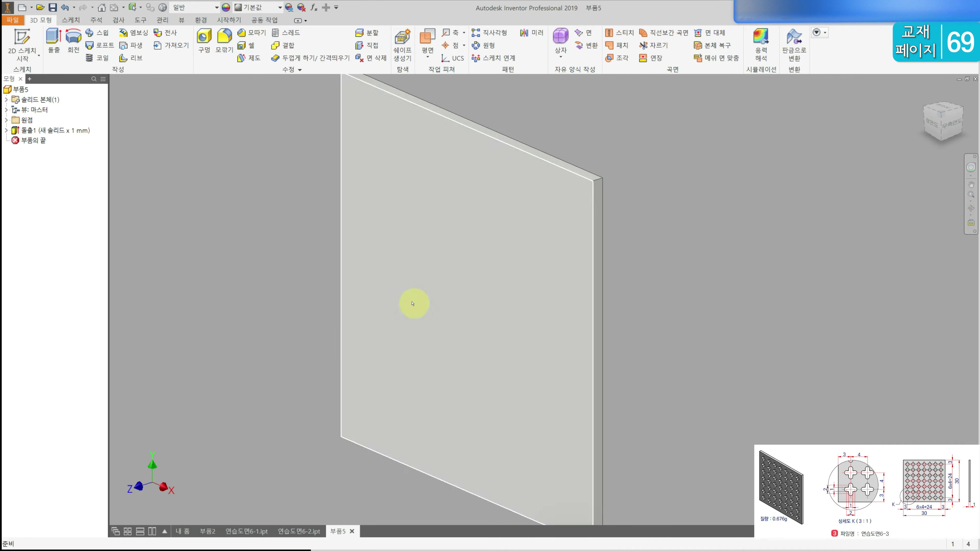
left_click(413, 304)
left_click(14, 36)
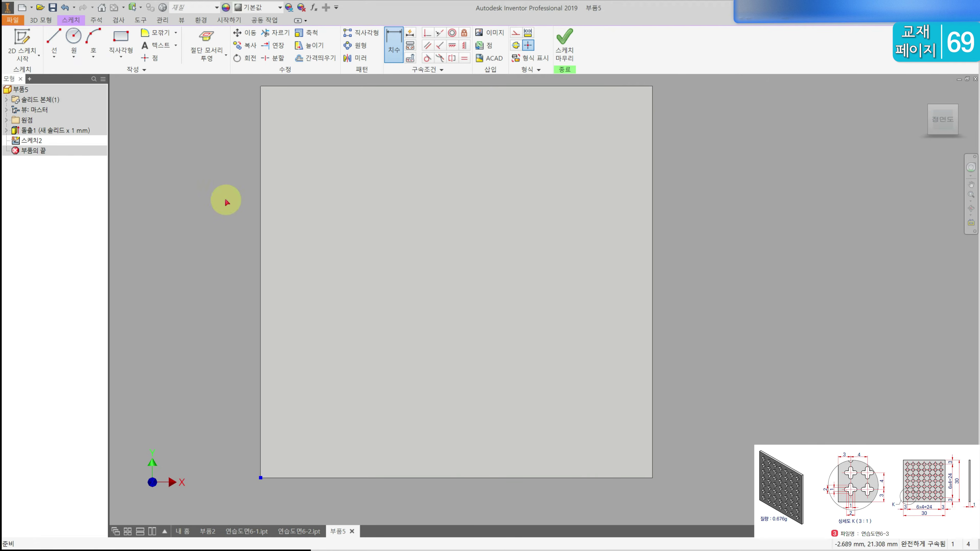
- Draw a vertical and a horizontal centre-point slot sharing one centre about 3.3 mm right of and 3.7 mm above the plate's lower-left corner
left_click(121, 57)
left_click(106, 205)
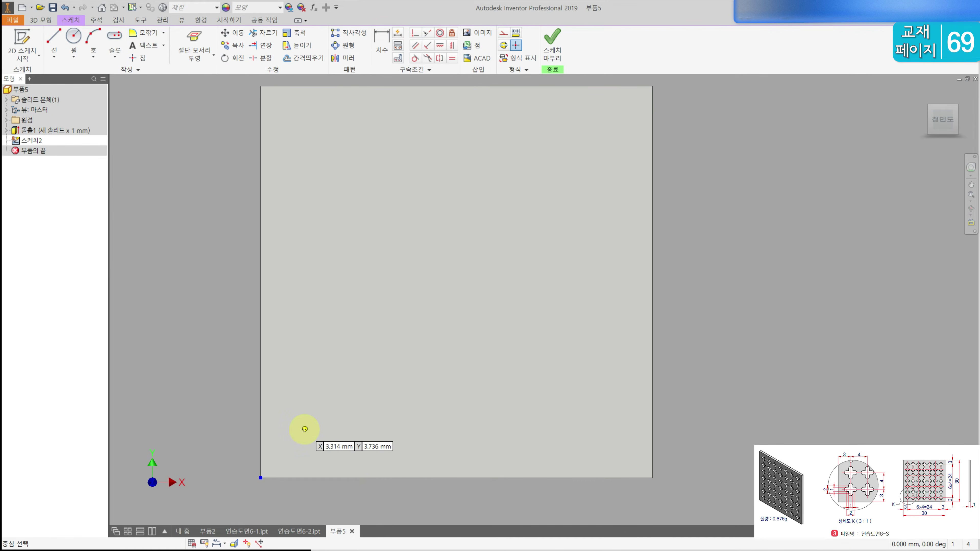
left_click(305, 430)
left_click(304, 405)
left_click(313, 413)
scroll(305, 417, "up", 5)
scroll(302, 395, "down", 3)
left_click(299, 396)
left_click(342, 395)
left_click(342, 414)
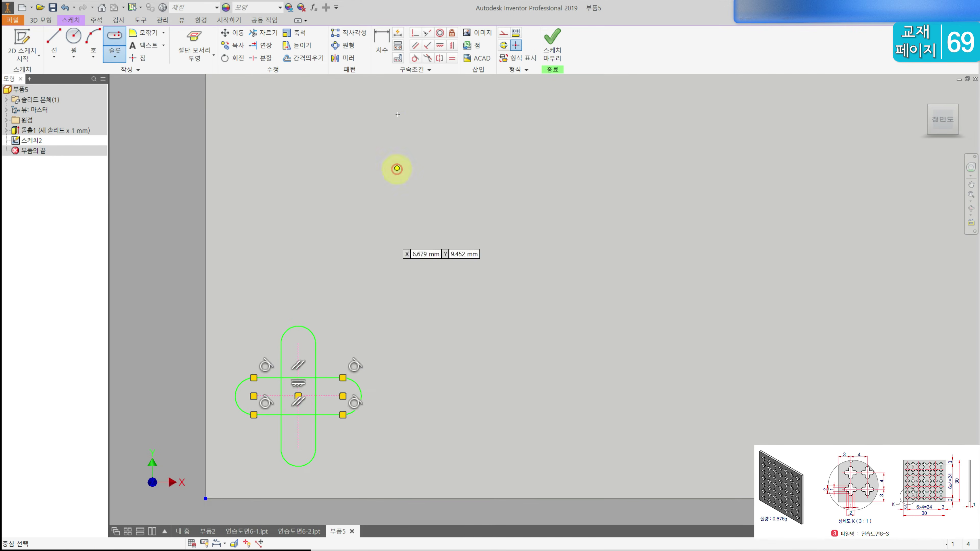
- Dimension the straight edge of the horizontal slot as 2 mm
left_click(381, 42)
left_click(326, 377)
left_click(315, 282)
type("1")
key("Return")
middle_click_drag(240, 417, 258, 370)
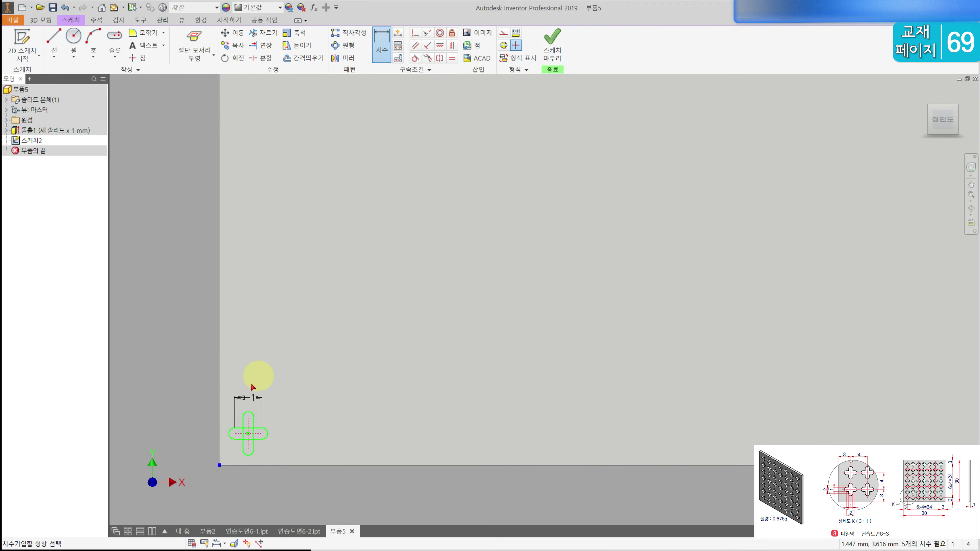
scroll(249, 424, "up", 3)
key("Escape")
double_click(258, 373)
type("2")
key("Return")
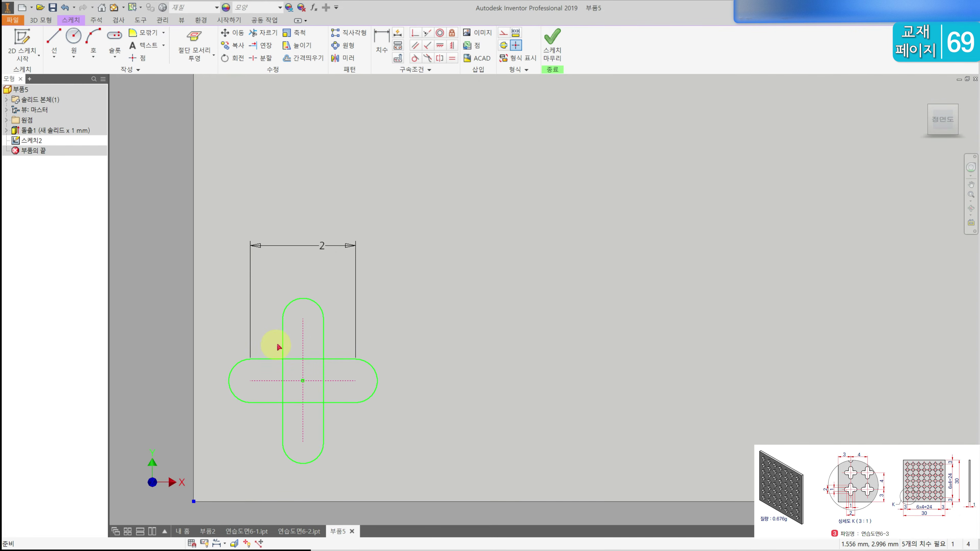
- Dimension the vertical slot's straight edge and link it to the horizontal slot's 2 mm length dimension
left_click(283, 346)
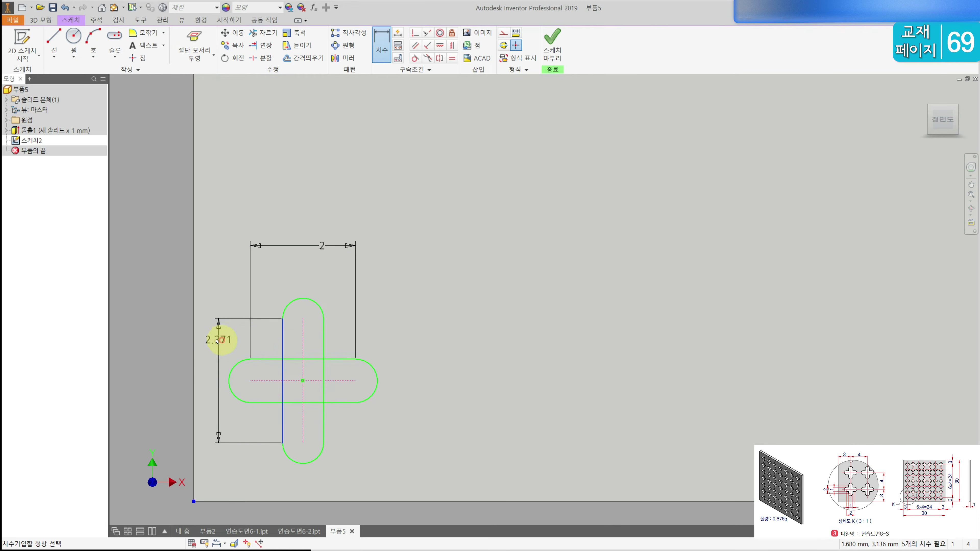
left_click(218, 340)
left_click(322, 246)
key("Return")
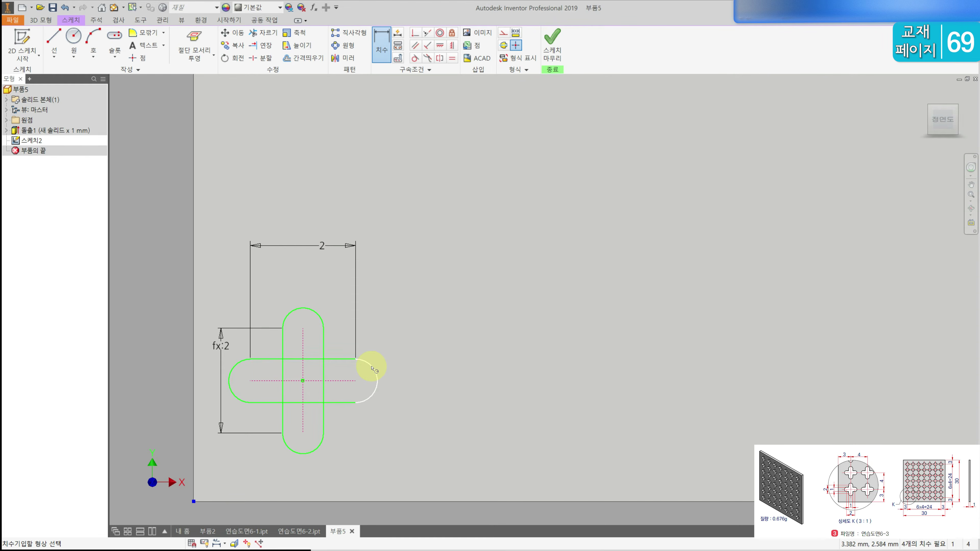
- Dimension the horizontal slot's width as 1 mm and link the vertical slot's width to that dimension
left_click(343, 360)
left_click(328, 402)
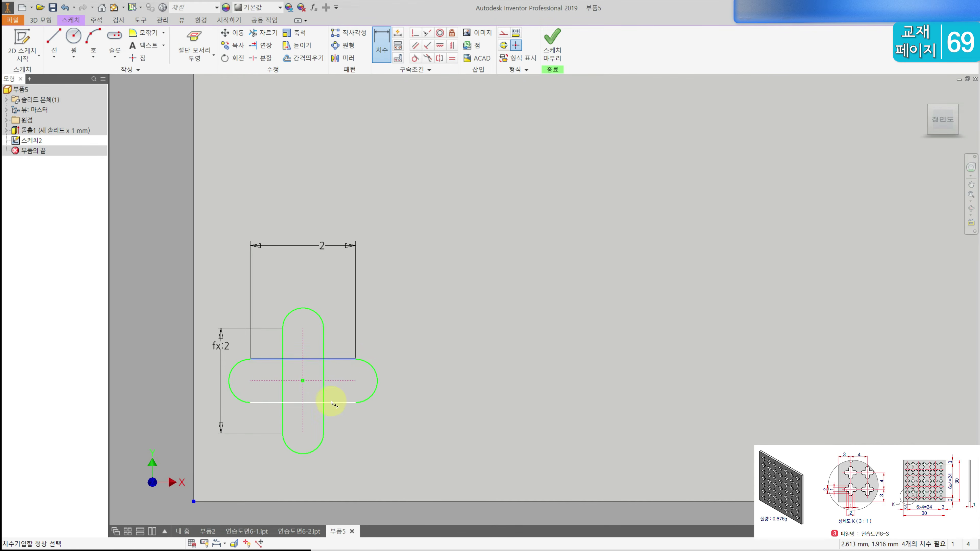
left_click(401, 367)
type("1")
key("Return")
left_click(283, 332)
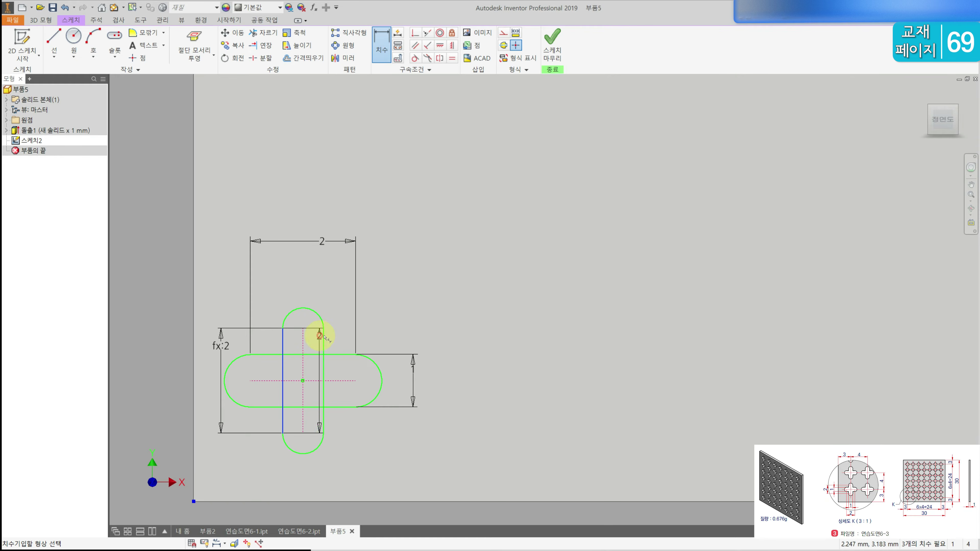
left_click(305, 262)
left_click(413, 370)
key("Return")
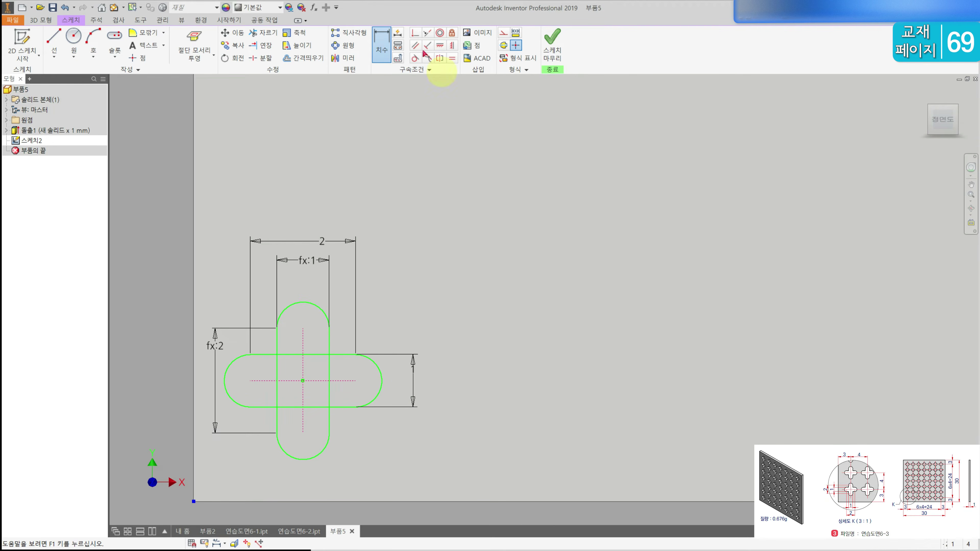
- Locate the slots' shared centre 3 mm horizontally and 3 mm vertically from the plate's lower-left corner
scroll(405, 383, "down", 3)
left_click(404, 391)
left_click(358, 418)
left_click(393, 451)
type("3")
key("Return")
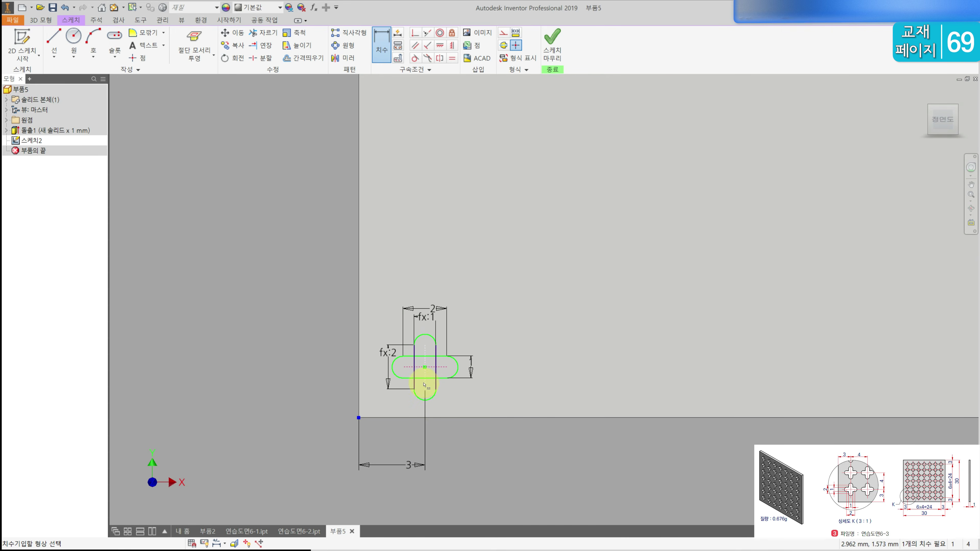
left_click(424, 367)
left_click(358, 418)
left_click(324, 376)
type("3")
key("Return")
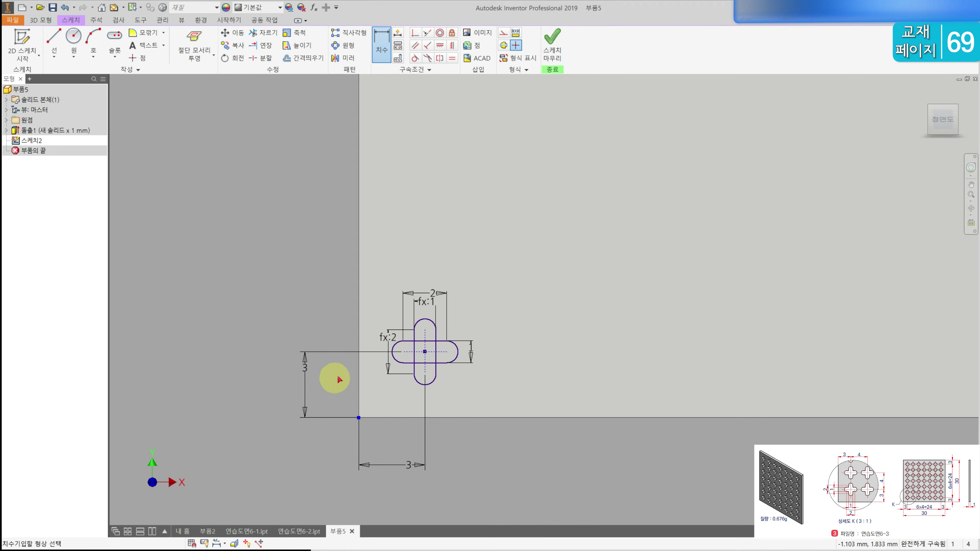
- Extrude the cross-shaped slot profile as a cut through the whole plate
key("e")
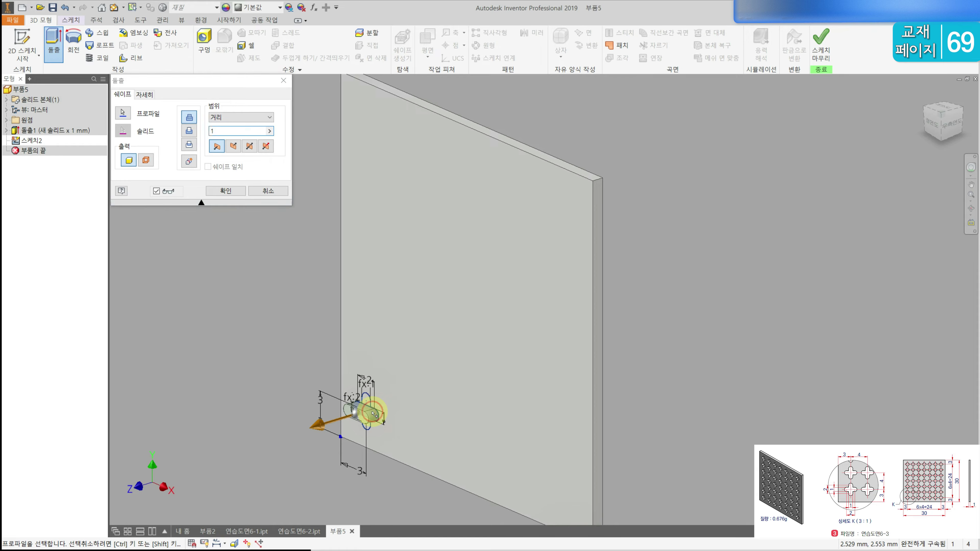
left_click(190, 130)
left_click(242, 117)
left_click(232, 163)
left_click(226, 190)
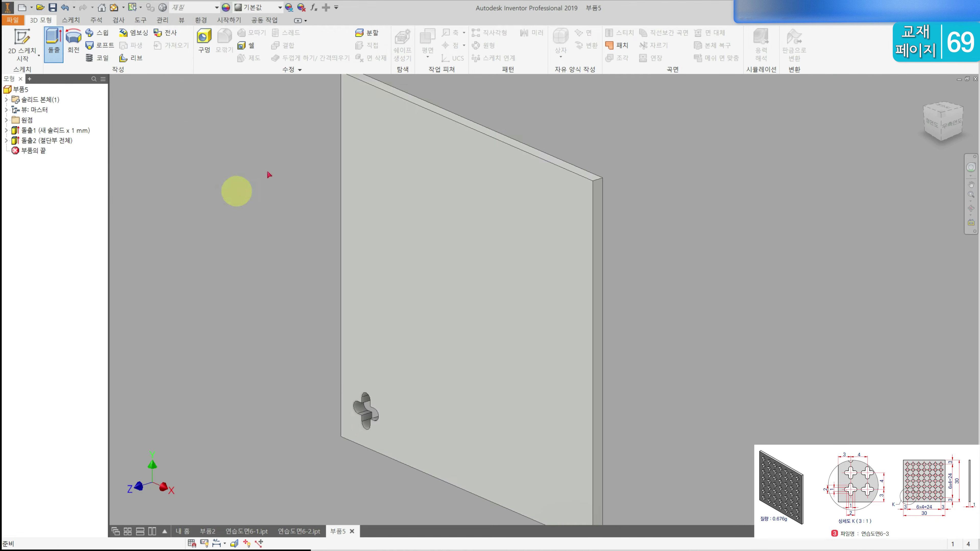
- Pattern the cross-shaped cut in a rectangular 7 by 7 grid with 4 mm spacing along the plate's bottom and left edges
left_click(367, 409)
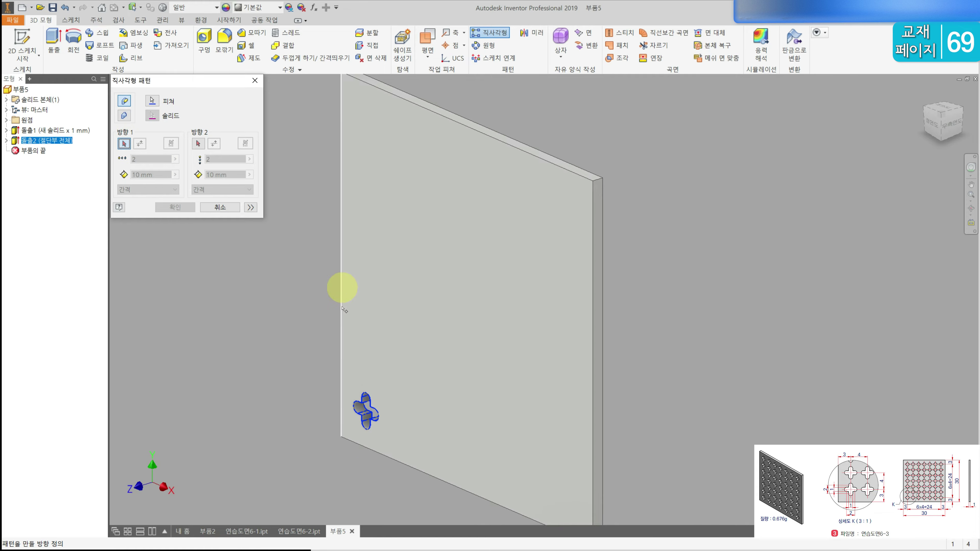
left_click(383, 455)
double_click(152, 158)
type("7")
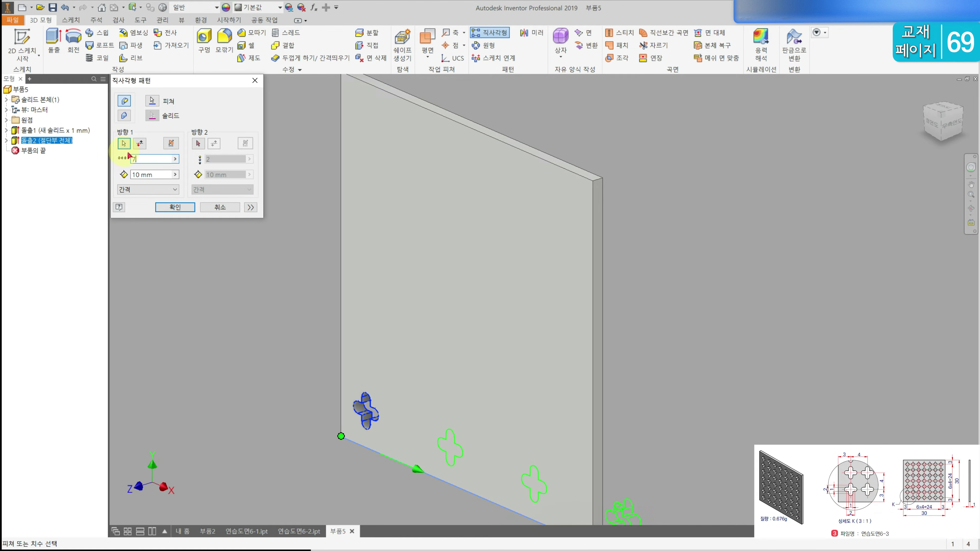
type("4")
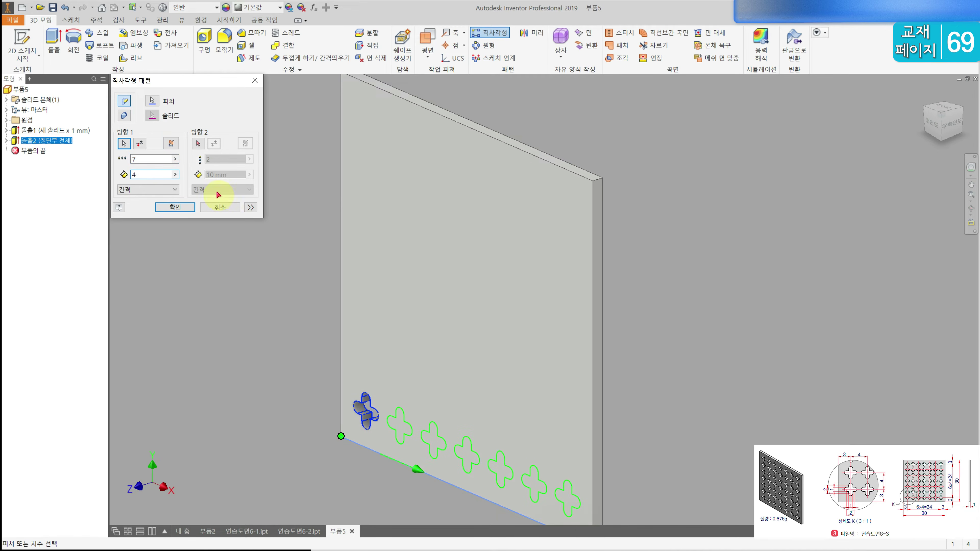
left_click(342, 186)
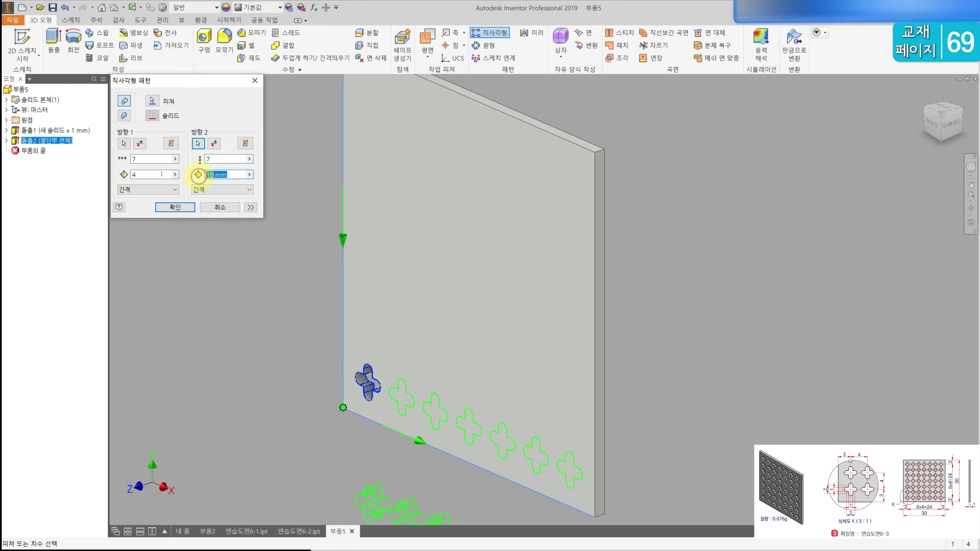
left_click(215, 143)
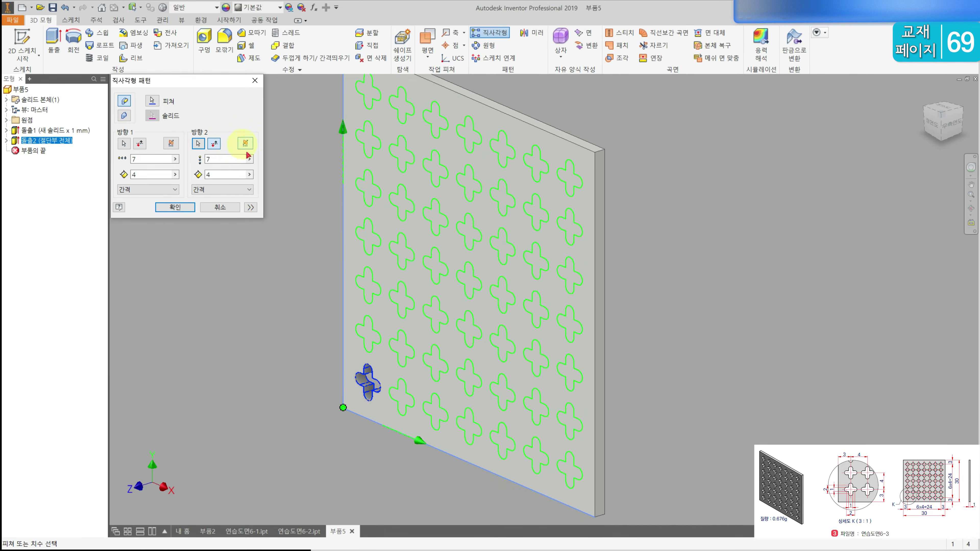
left_click(185, 209)
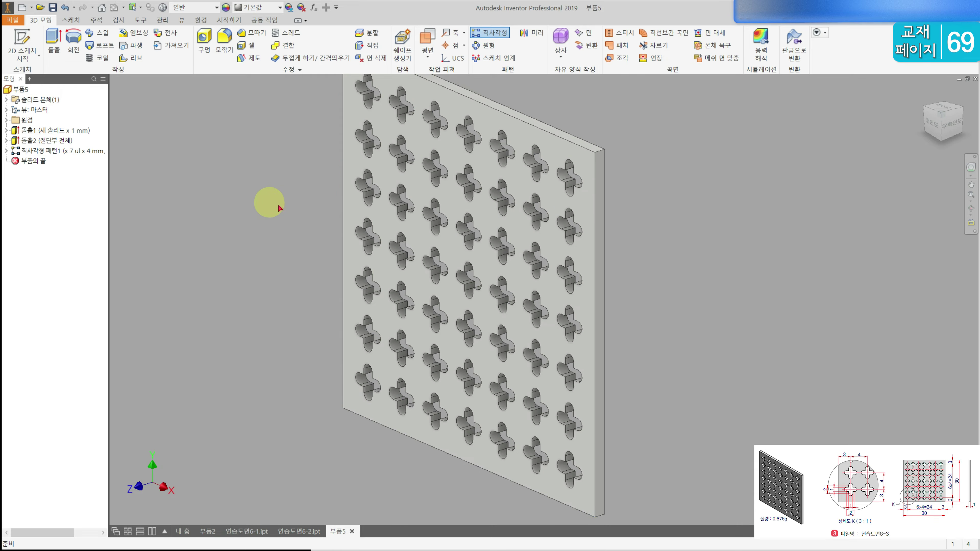
- Check the finished plate's mass in the updated physical properties and close the properties dialog
scroll(313, 286, "down", 3)
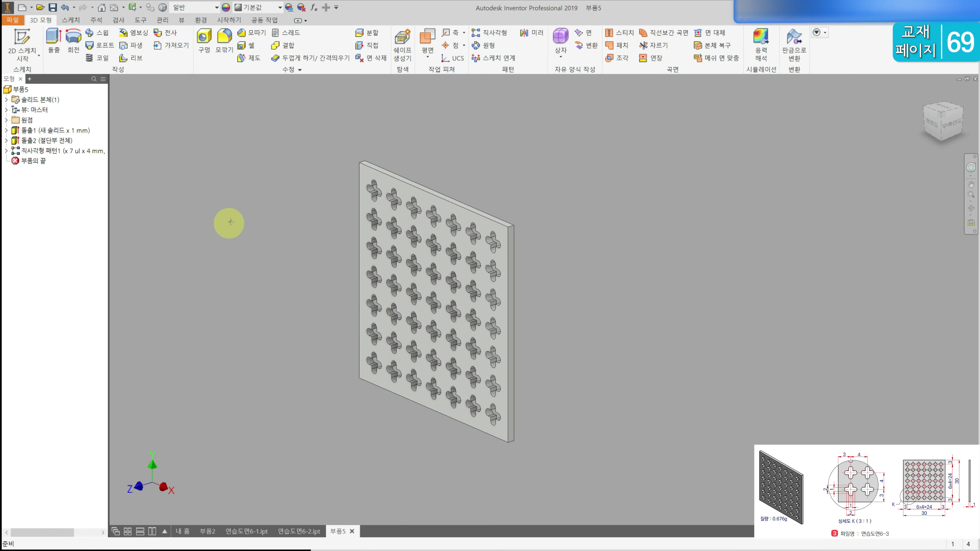
middle_click_drag(230, 224, 426, 203)
right_click(16, 90)
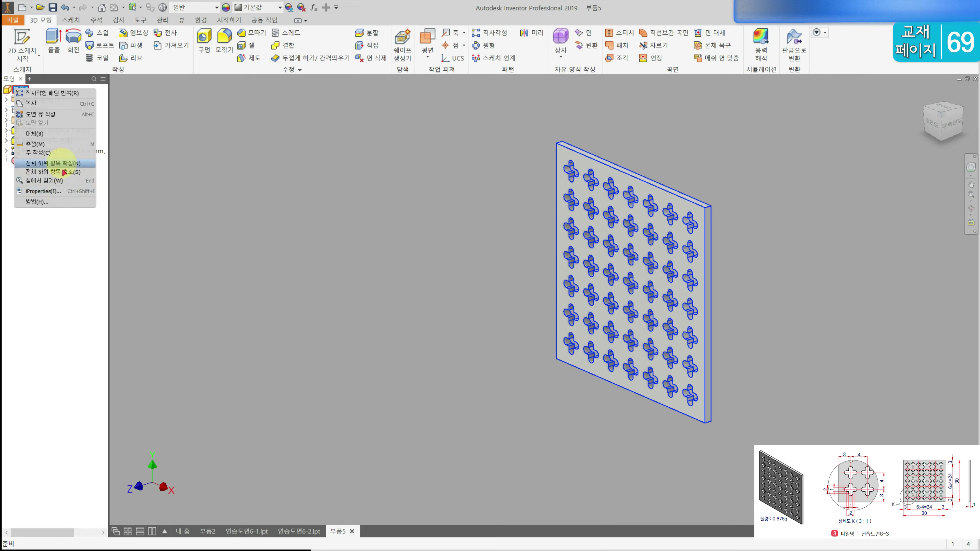
left_click(64, 191)
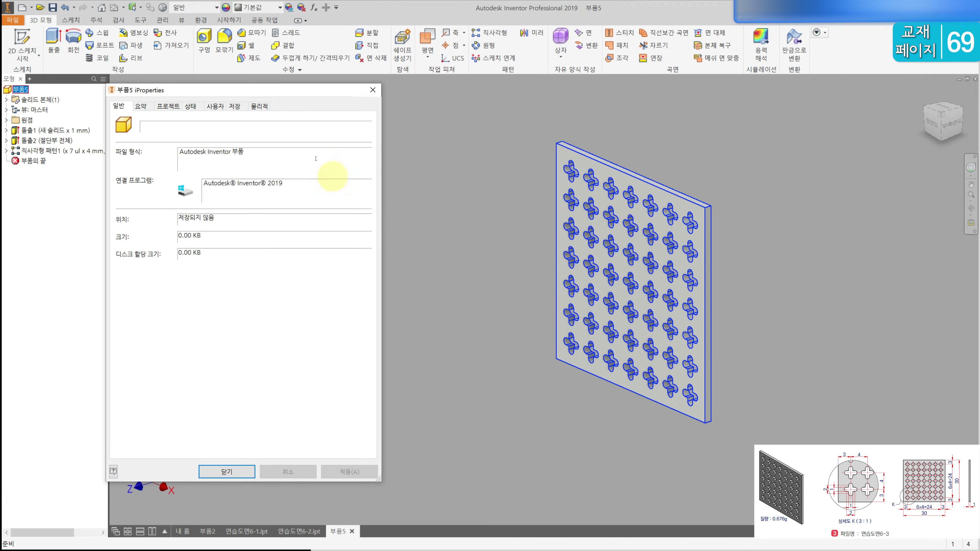
left_click(267, 106)
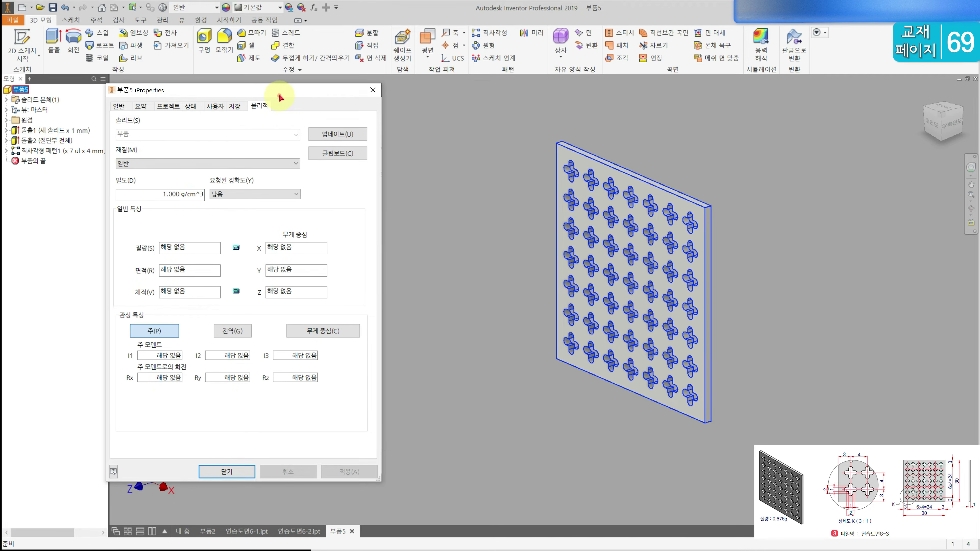
left_click(357, 133)
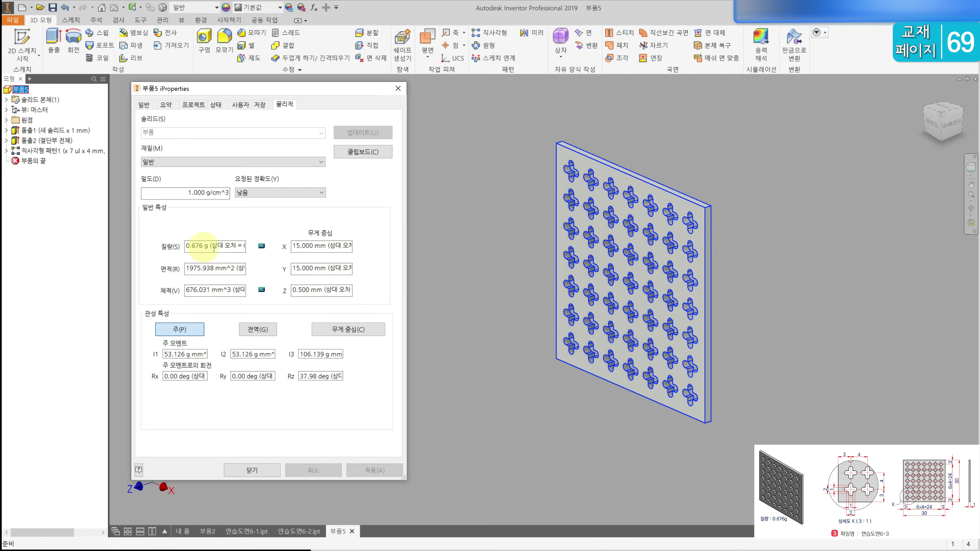
left_click(251, 471)
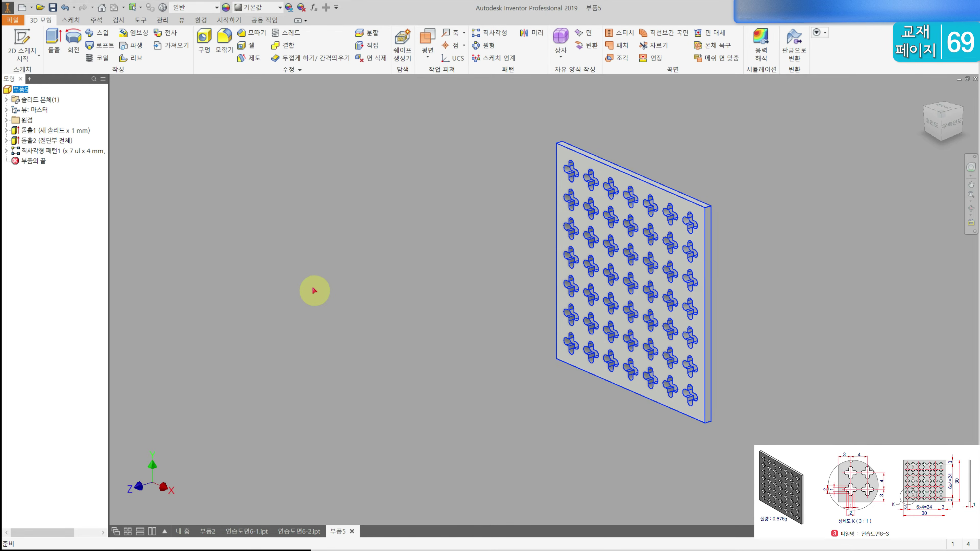
- Save the part as 연습도면6-3 in the 연습도면 folder
key("ctrl+s")
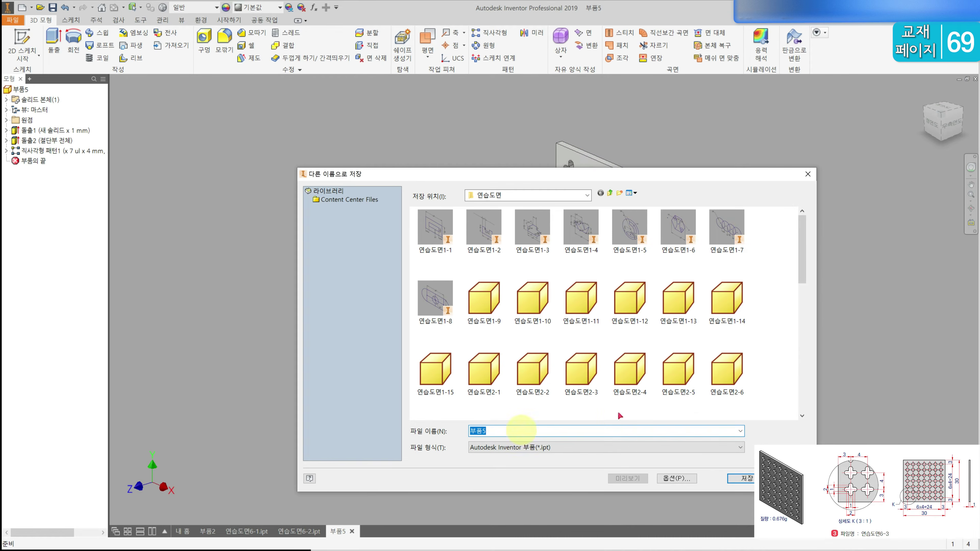
scroll(795, 402, "down", 10)
left_click(678, 394)
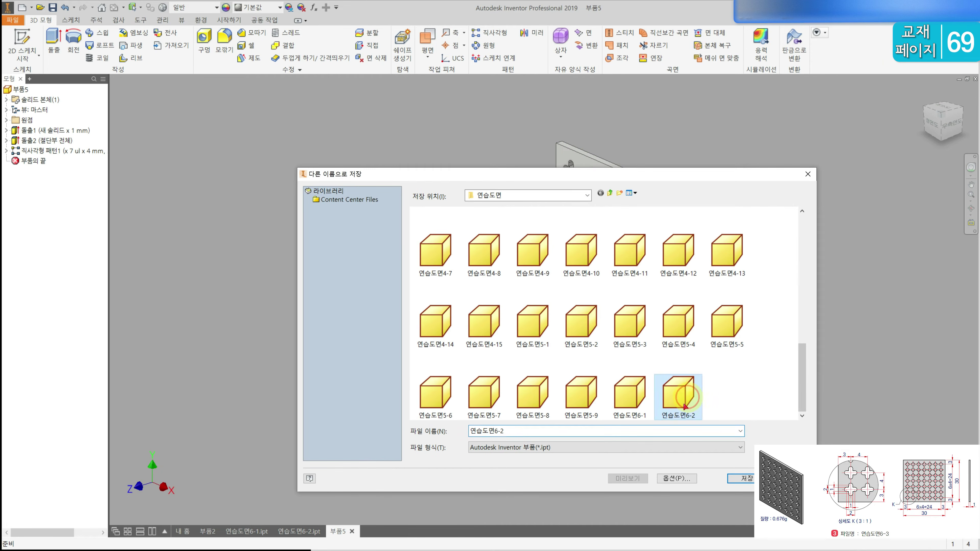
left_click(602, 430)
key("BackSpace")
type("3")
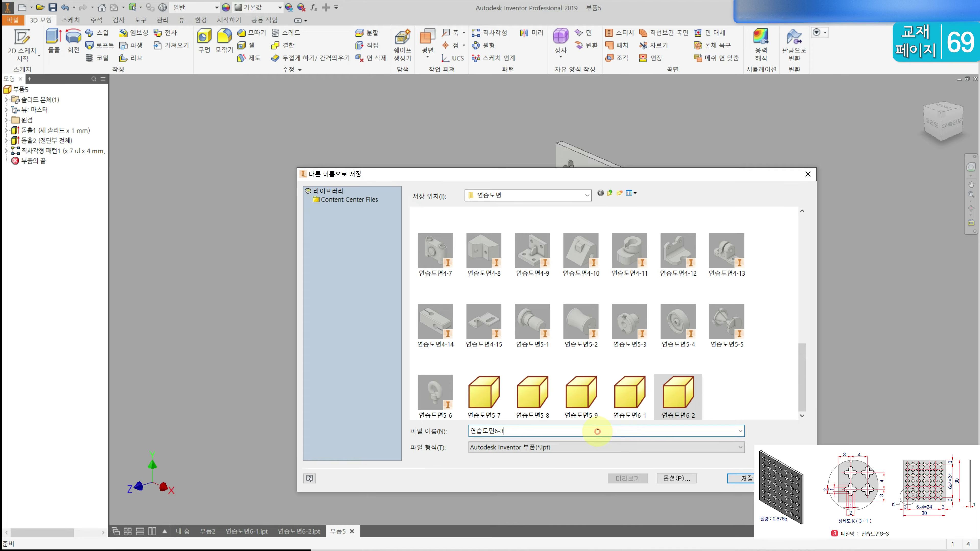
left_click(739, 479)
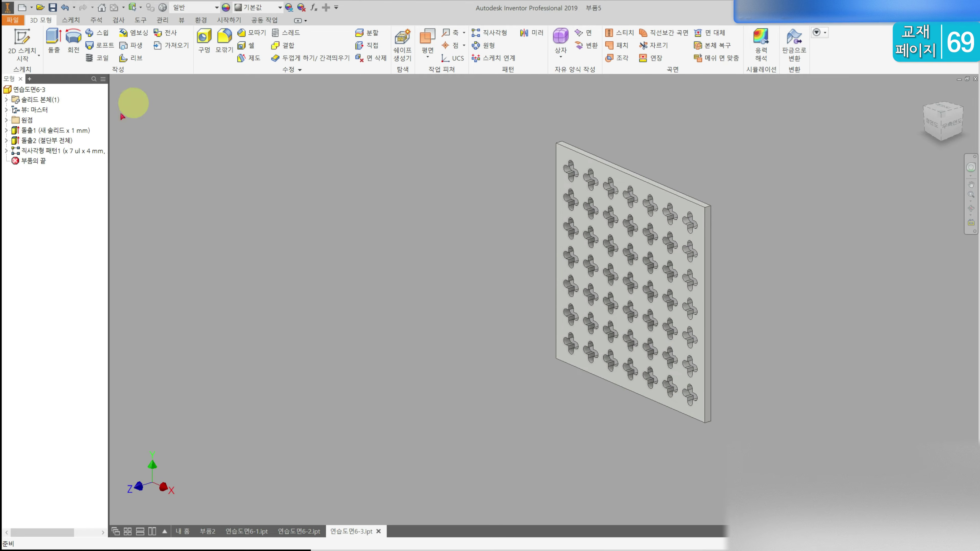
- Create a new part and start a 2D sketch on the front (XY) plane
left_click(20, 8)
double_click(795, 284)
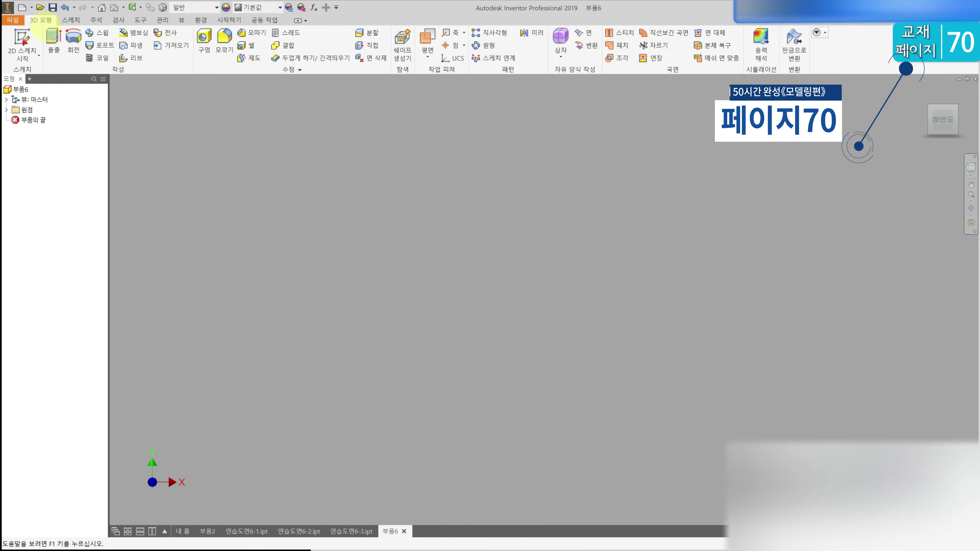
key("s")
left_click(478, 160)
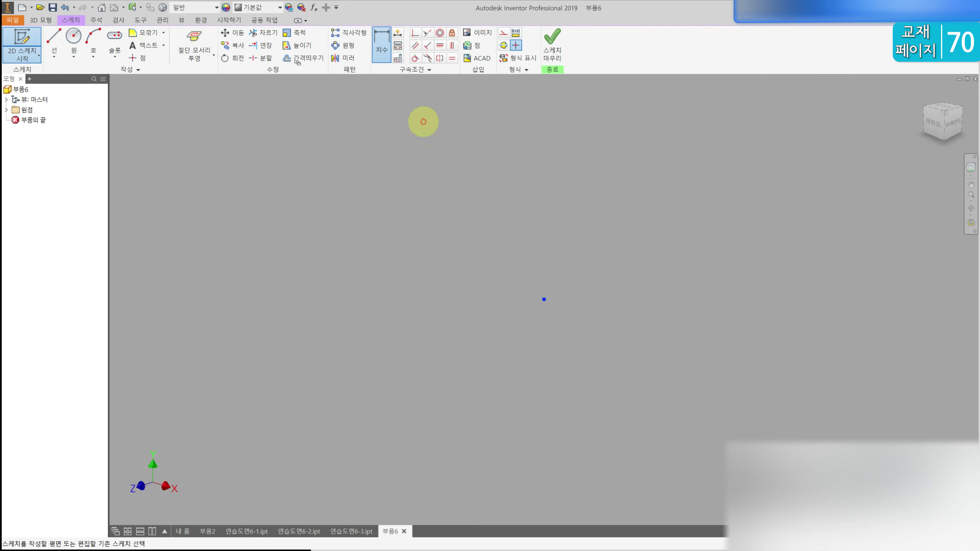
- Draw a circle centred on the origin and dimension its diameter as 35 mm
left_click(75, 39)
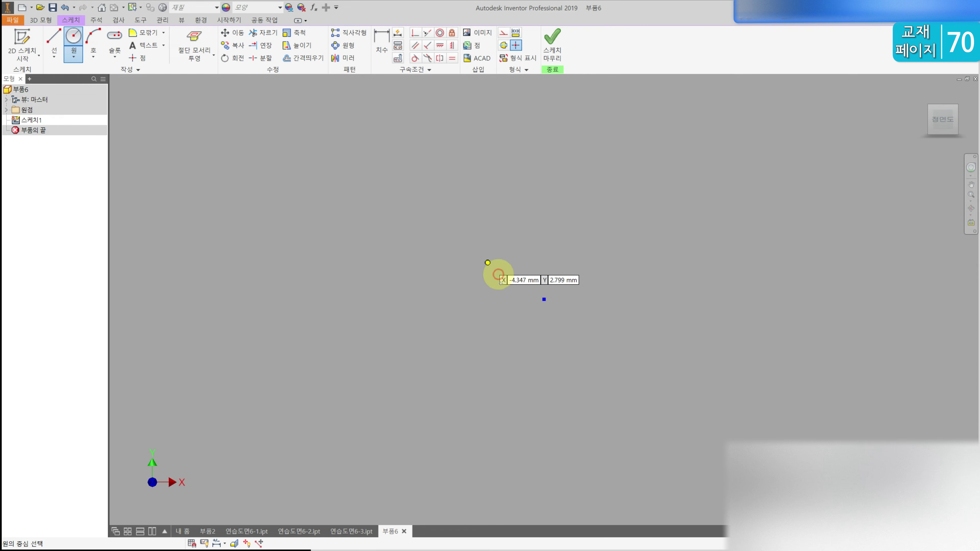
left_click(544, 299)
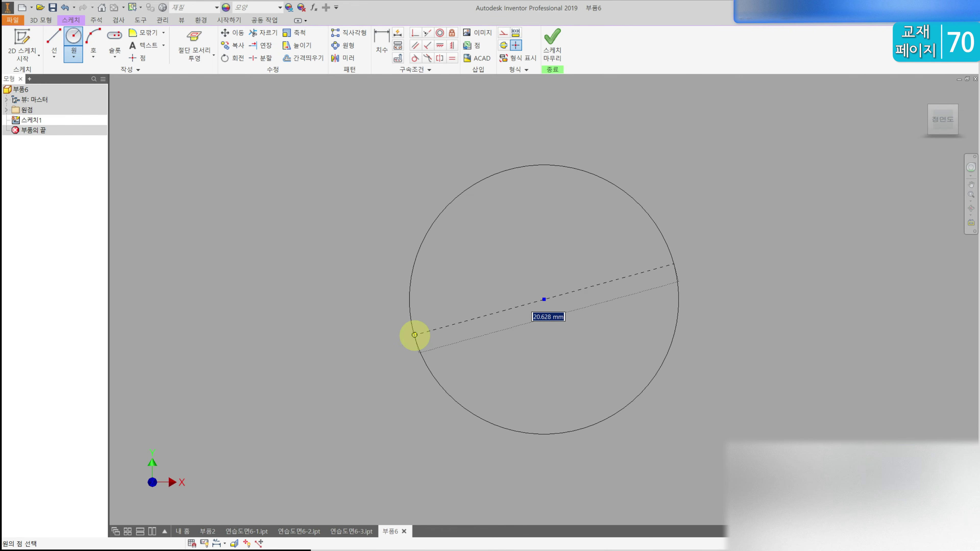
left_click(415, 335)
key("d")
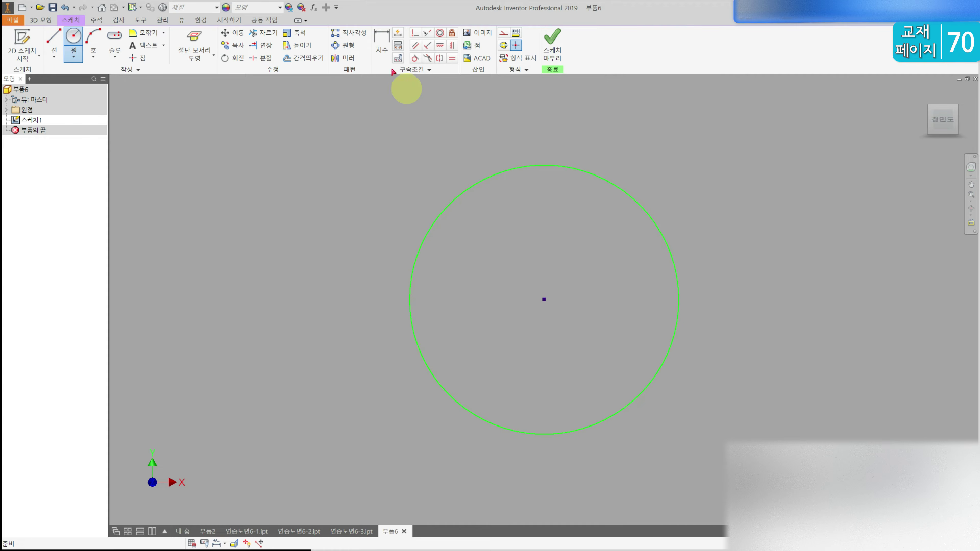
left_click(441, 213)
left_click(383, 180)
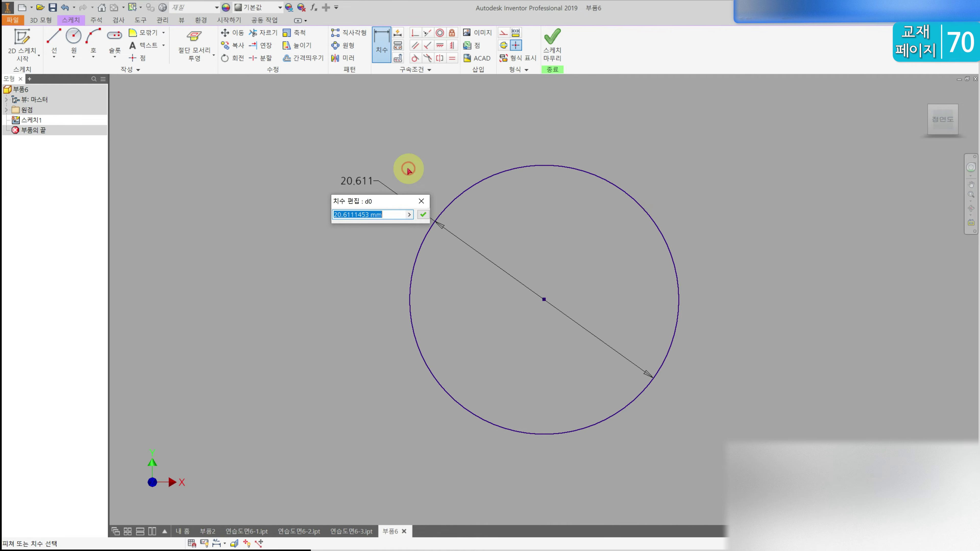
type("3")
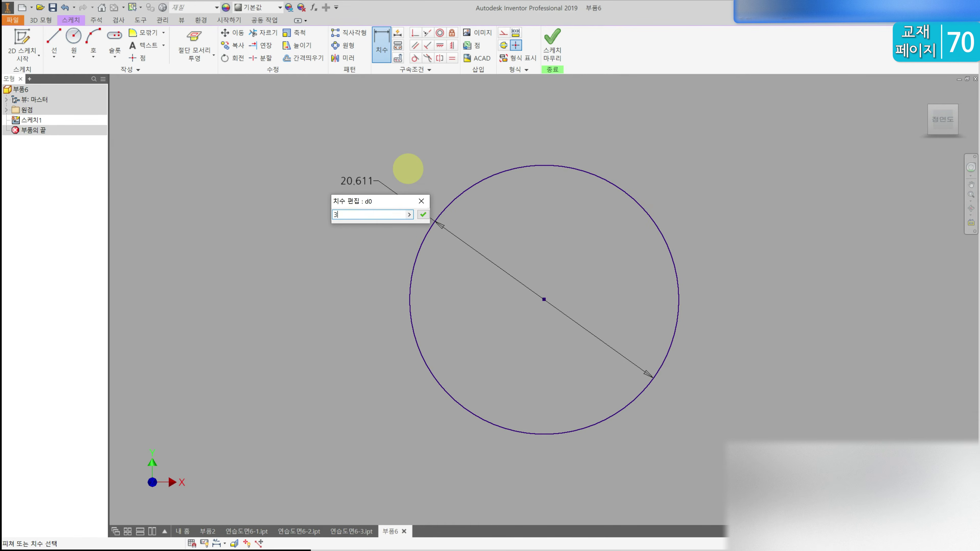
type("5")
key("Return")
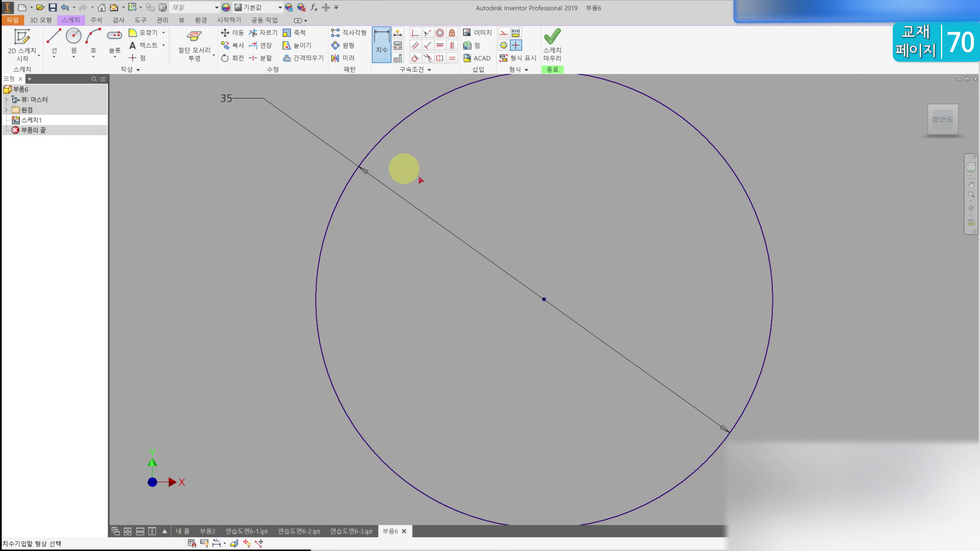
- Extrude the 35 mm circle 20 mm in the reversed direction to form a solid cylinder
scroll(431, 273, "down", 2)
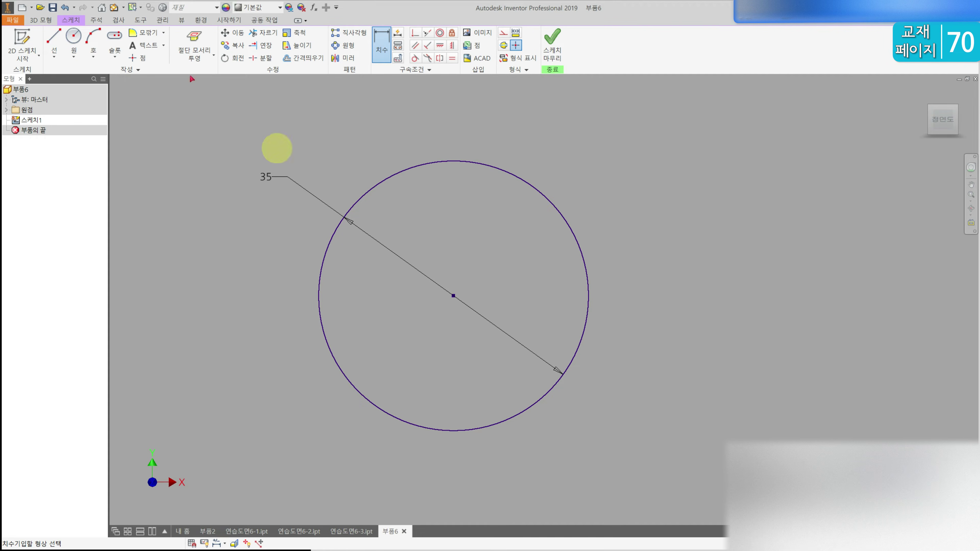
left_click(45, 22)
left_click(53, 38)
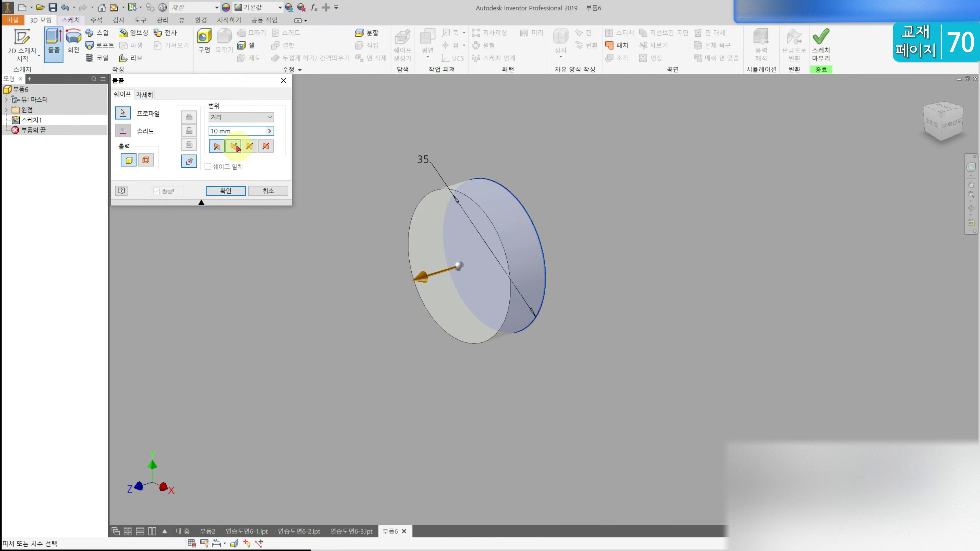
left_click(234, 147)
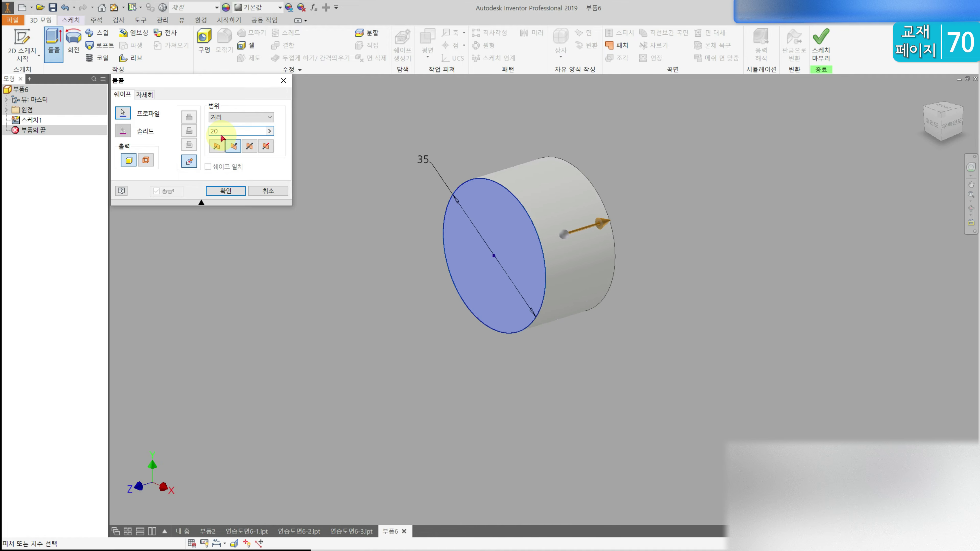
left_click(228, 192)
- Start a sketch on the cylinder's rear end face and offset its circular edge inward by 1 mm
middle_click_drag(404, 224, 289, 229, "shift")
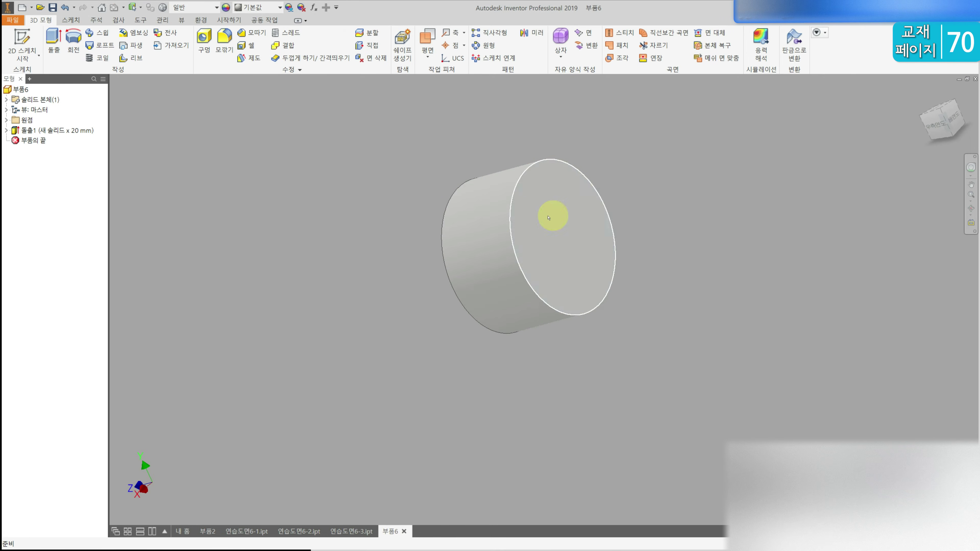
left_click(552, 218)
left_click(22, 42)
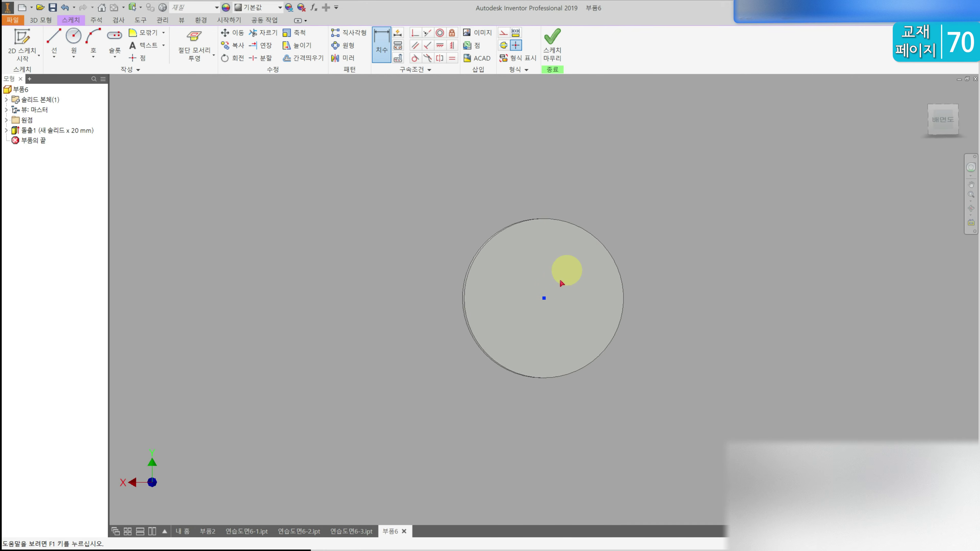
left_click(73, 37)
left_click(283, 58)
left_click(536, 220)
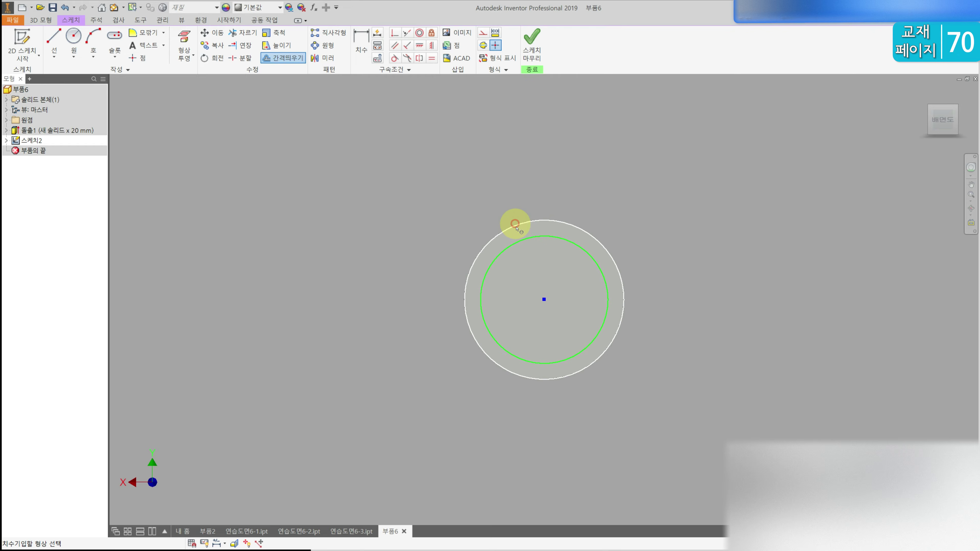
key("d")
left_click(521, 239)
left_click(517, 226)
left_click(505, 189)
type("1")
key("Return")
- Extrude the inner circle as a 19 mm deep cut to hollow out the cylinder
left_click(35, 24)
left_click(54, 41)
left_click(570, 204)
left_click(189, 131)
left_click(226, 128)
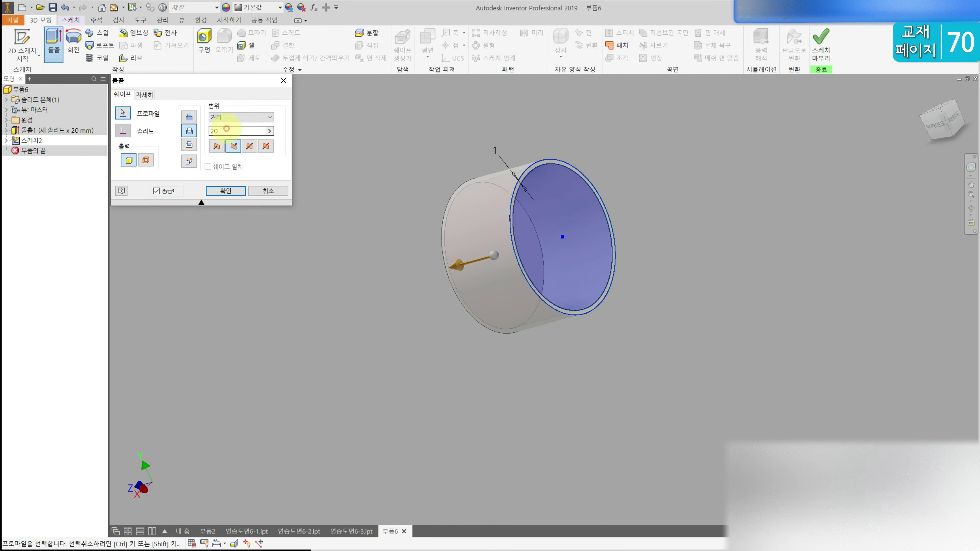
double_click(226, 128)
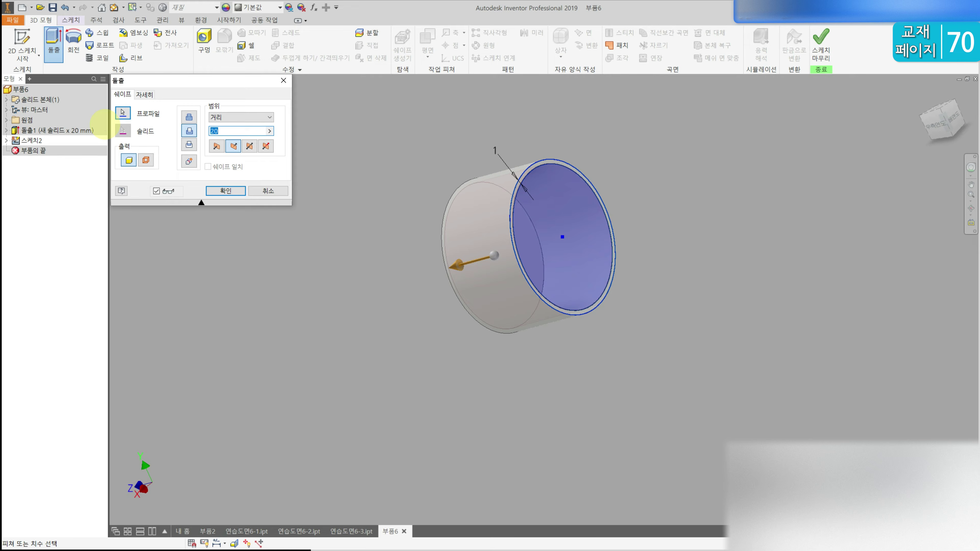
key("Return")
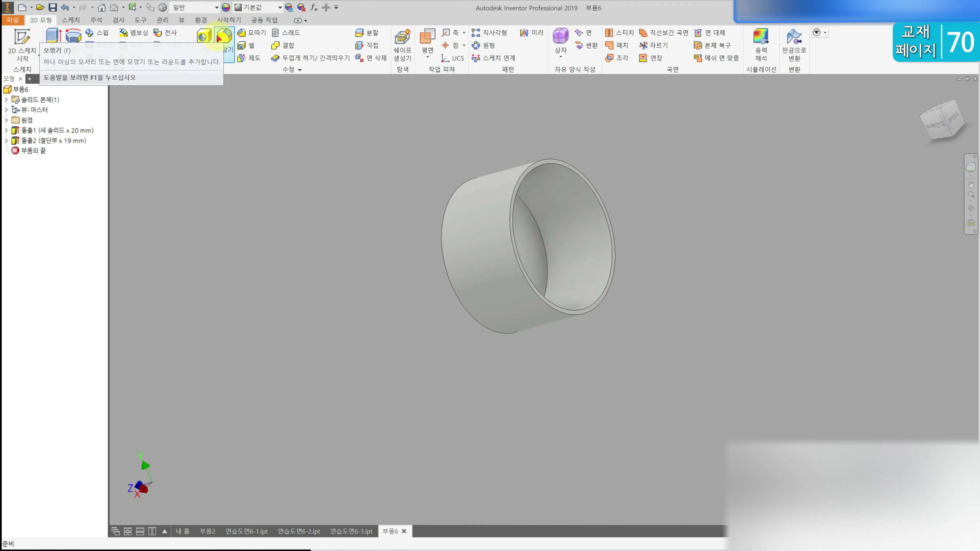
- Fillet the inner edge at the bottom of the hollow with a 3 mm radius
left_click(225, 43)
type("3")
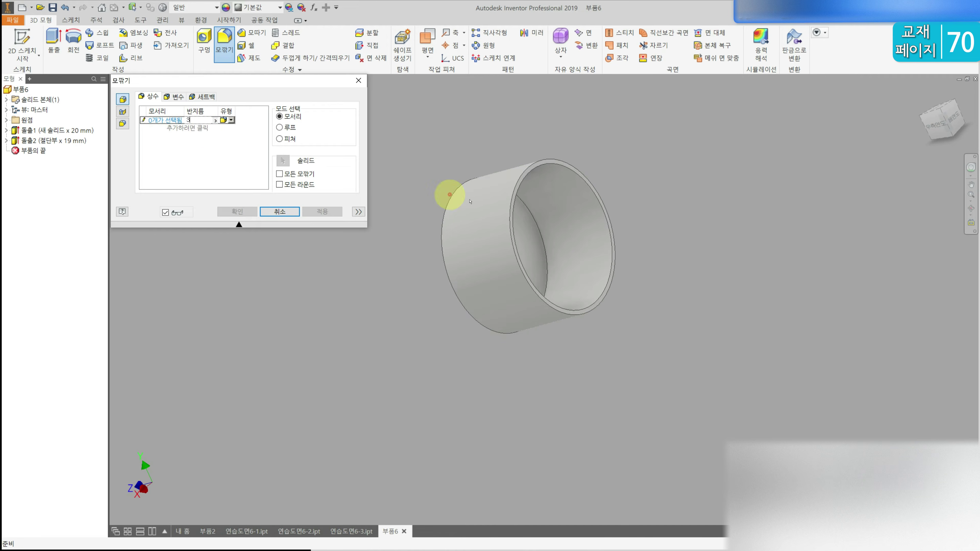
left_click(528, 216)
left_click(243, 211)
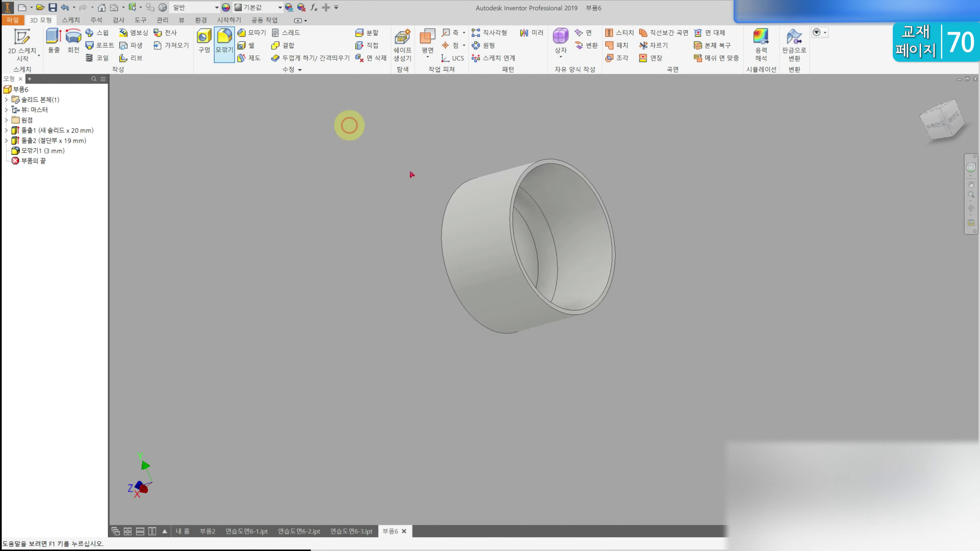
- Fillet the outer edge at the closed end of the cup with a 4 mm radius
left_click(200, 117)
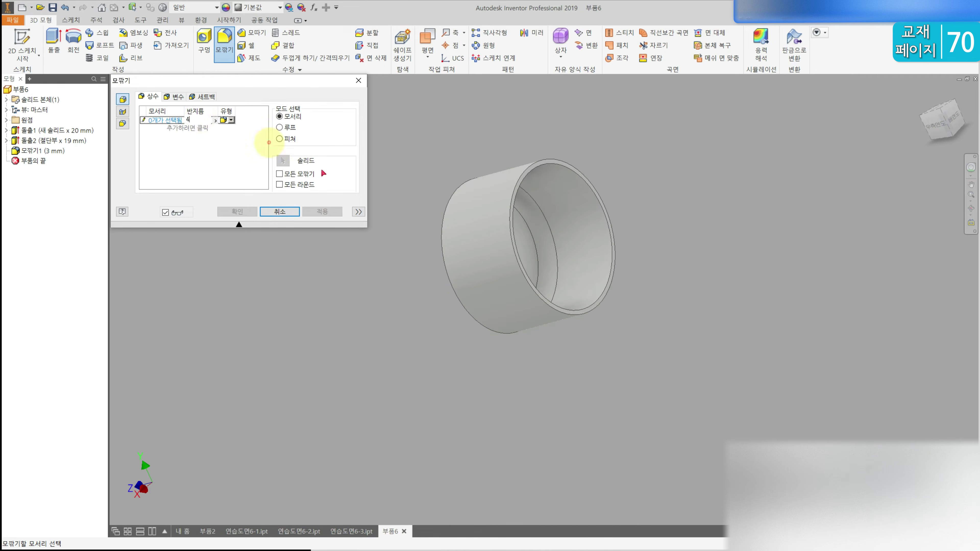
left_click(448, 224)
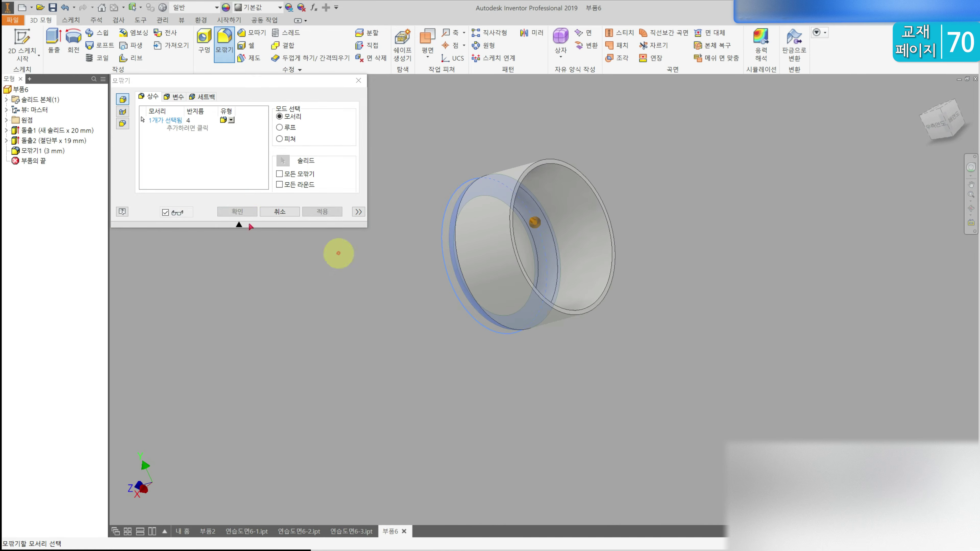
left_click(237, 212)
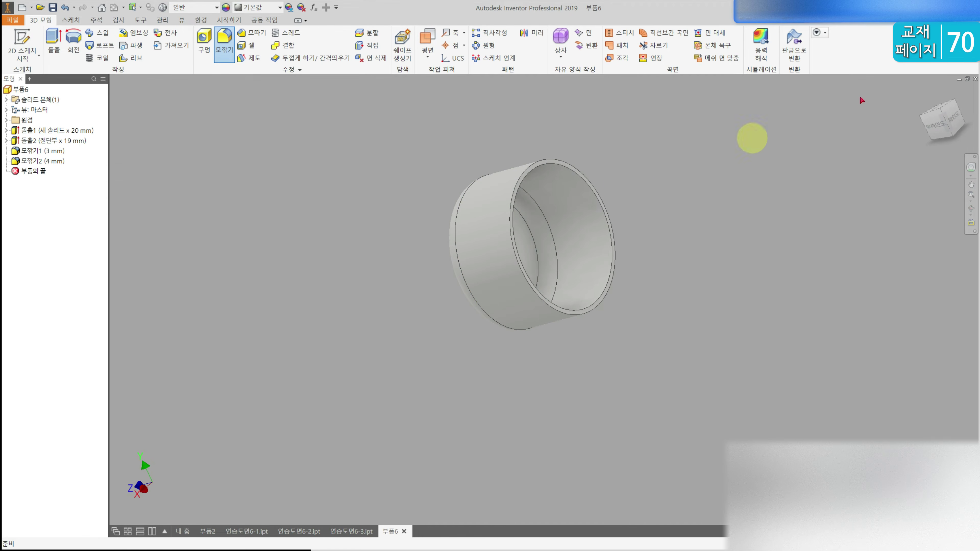
- Examine the cup's inside with a half section view on the right-side origin plane, leaving the section afterwards unset
left_click_drag(919, 100, 895, 105)
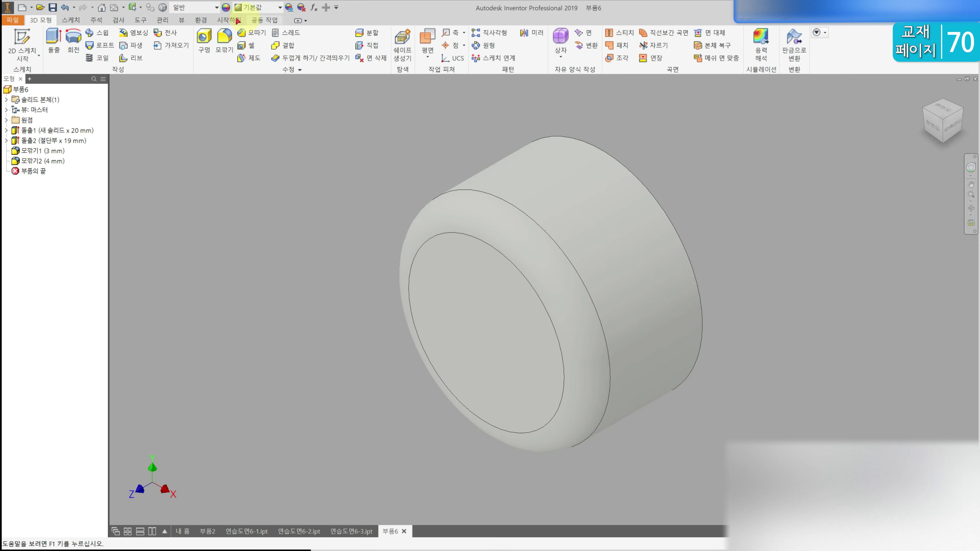
left_click(182, 21)
left_click(373, 46)
left_click(339, 82)
left_click(7, 120)
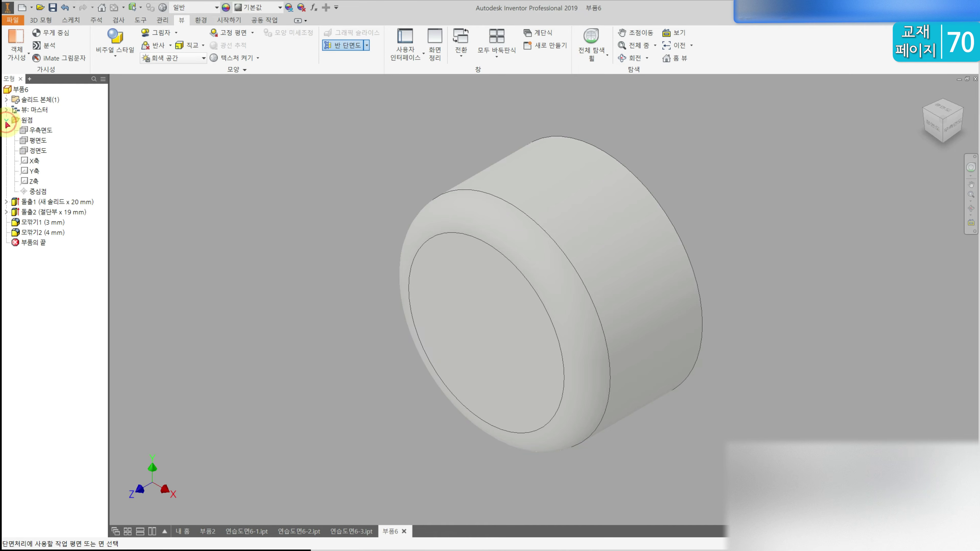
left_click(39, 130)
middle_click_drag(365, 231, 340, 215, "shift")
key("Escape")
middle_click_drag(256, 267, 250, 311)
- Start a sketch on the closed end's flat face and draw two circles above the centre, vertically aligned with each other
left_click(447, 328)
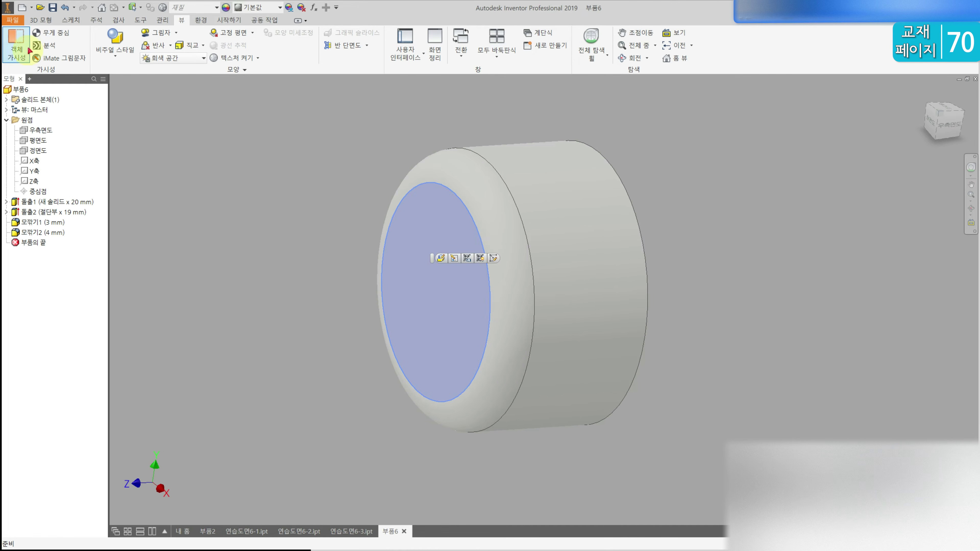
left_click(40, 19)
left_click(17, 41)
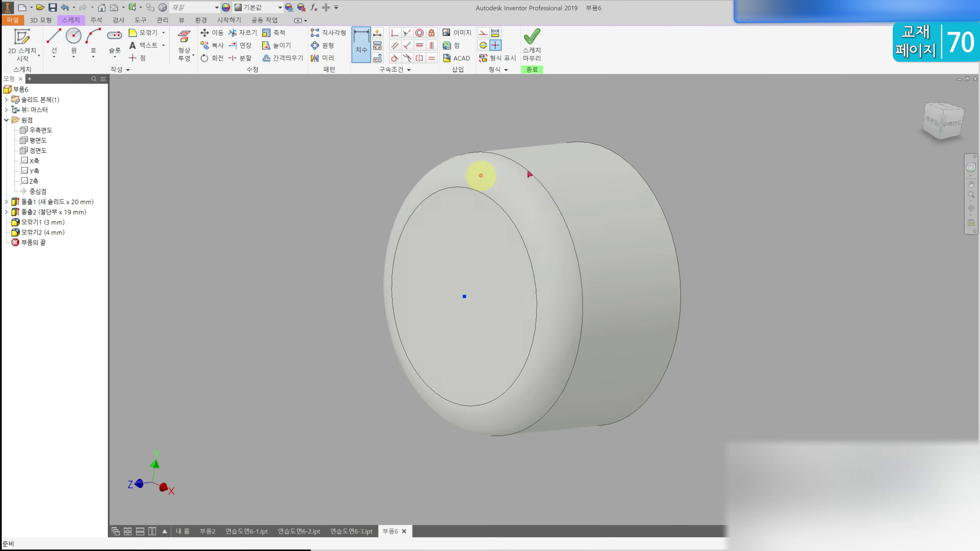
left_click(73, 39)
left_click(421, 251)
left_click(438, 189)
left_click(432, 47)
left_click(422, 186)
left_click(421, 251)
left_click(279, 92)
- Draw one line on each side joining the upper circle to the lower circle
left_click(54, 38)
left_click(408, 201)
left_click(412, 251)
left_click(431, 250)
left_click(434, 201)
- Make both side lines tangent to the circles and trim the inner arcs to leave a closed tapered slot outline
left_click(395, 58)
left_click(411, 202)
left_click(410, 212)
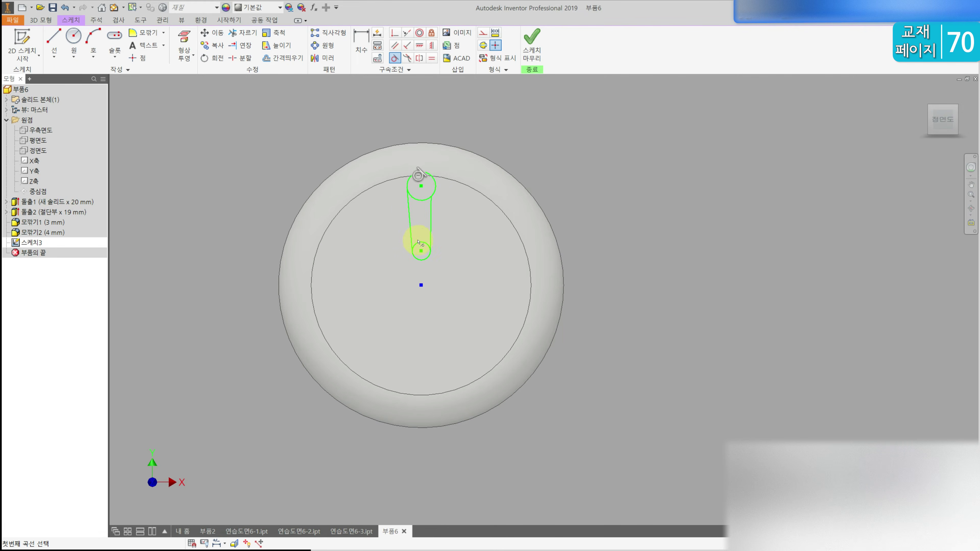
left_click(431, 231)
left_click(434, 201)
left_click(436, 190)
key("Escape")
left_click(243, 33)
left_click_drag(420, 192, 423, 246)
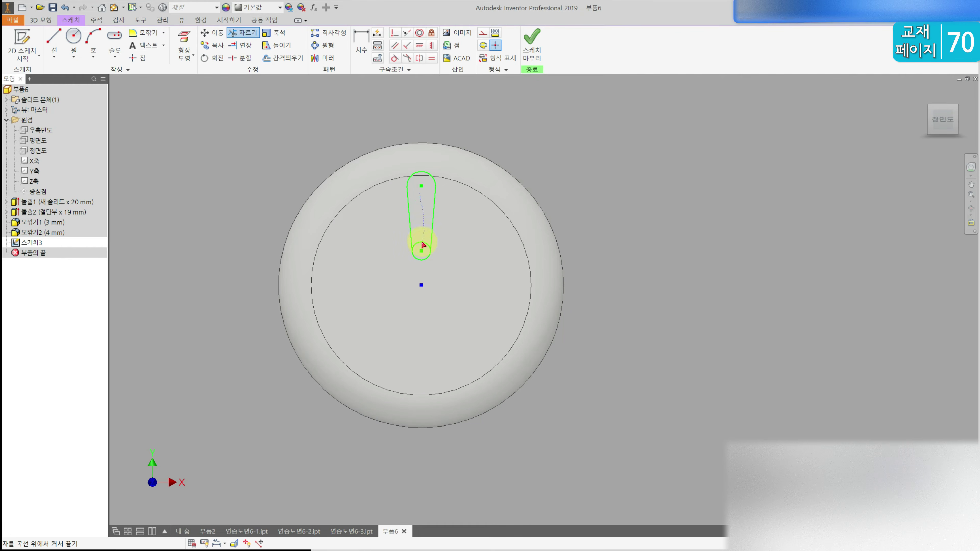
- Dimension the tapered slot's lower arc radius as 1 mm and its upper arc radius as 2 mm
left_click(361, 43)
left_click(415, 258)
left_click(404, 271)
type("1")
key("Return")
left_click(393, 190)
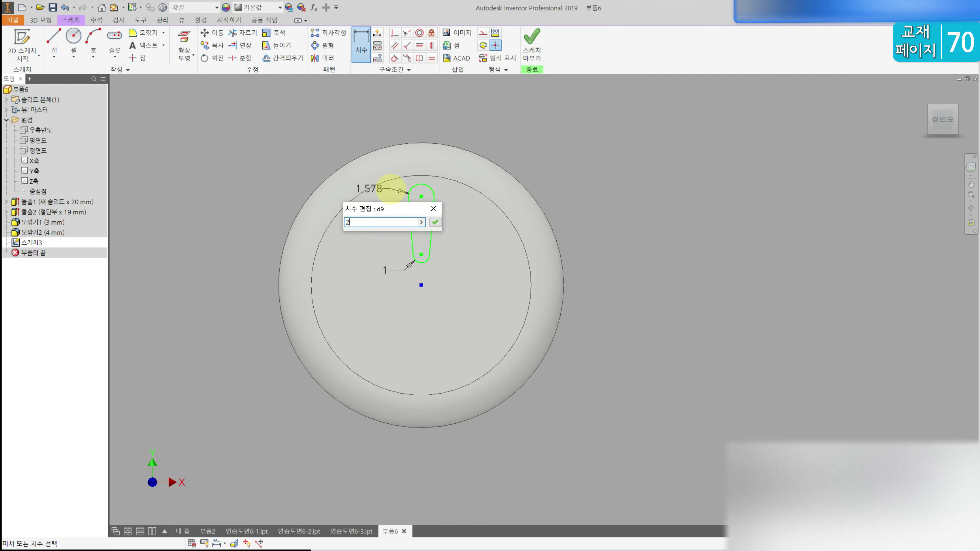
type("2")
key("Return")
- Dimension the upper arc centre at 22/2 mm and the lower arc centre at 8/2 mm above the origin
left_click(431, 191)
left_click(421, 286)
left_click(467, 239)
type("22/2")
key("Return")
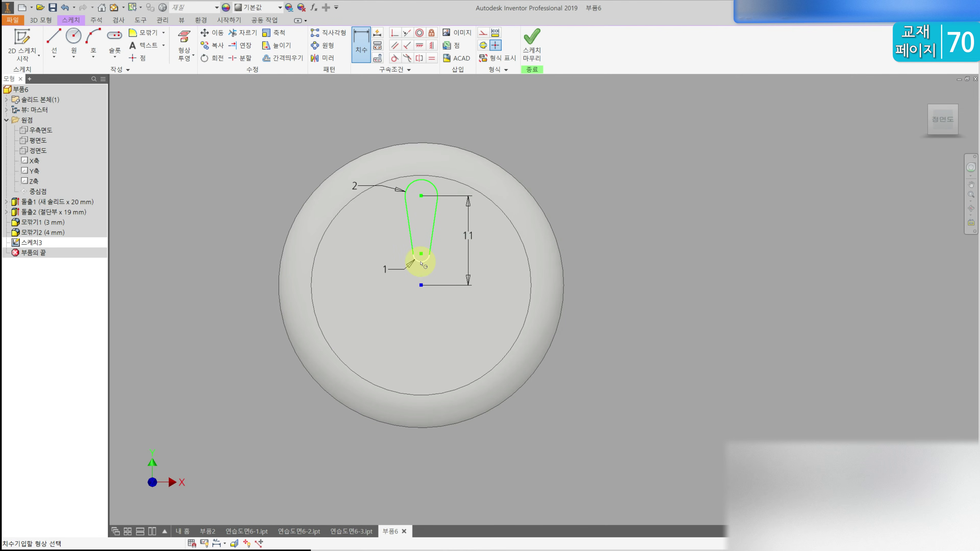
left_click(421, 264)
left_click(455, 270)
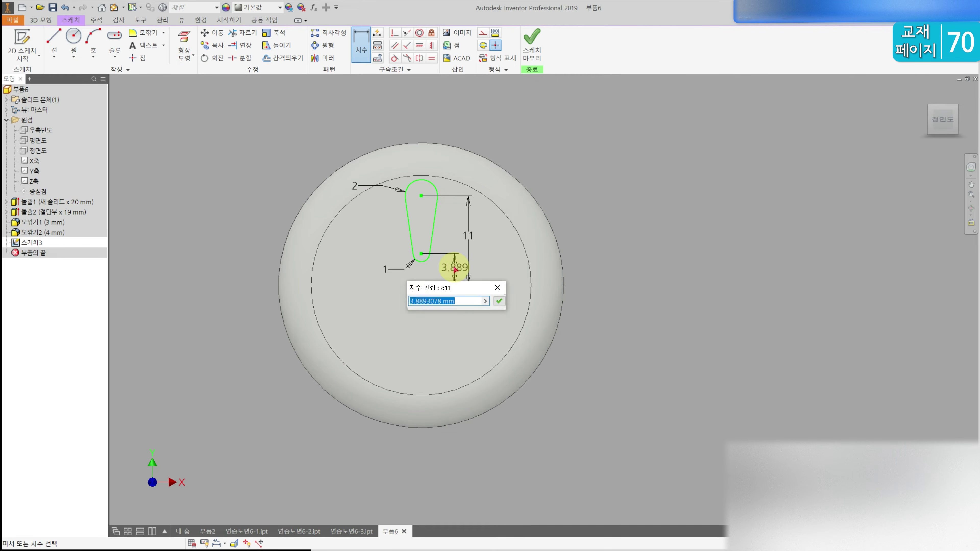
type("8/4")
key("Return")
double_click(439, 276)
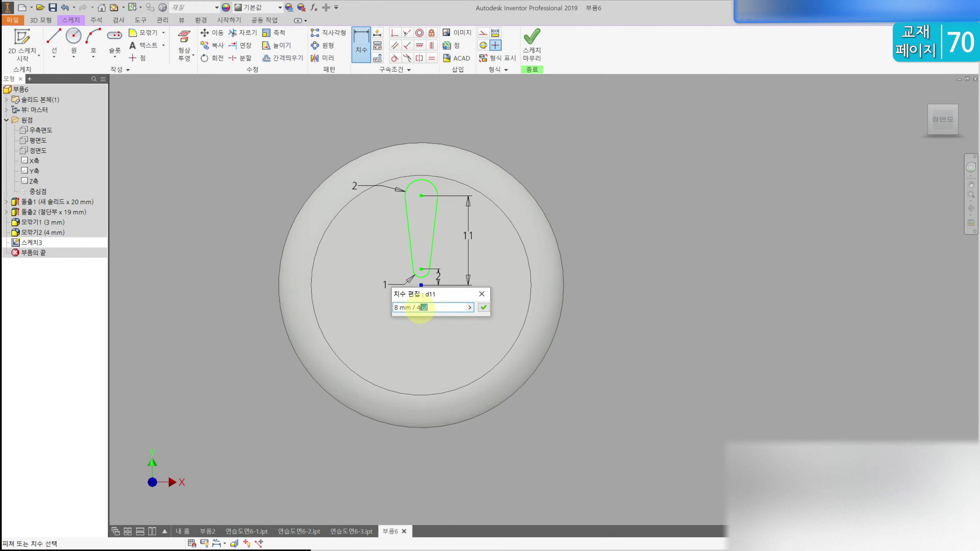
type("2")
key("Return")
- Constrain the upper arc's centre to be vertically aligned with the origin
left_click(431, 45)
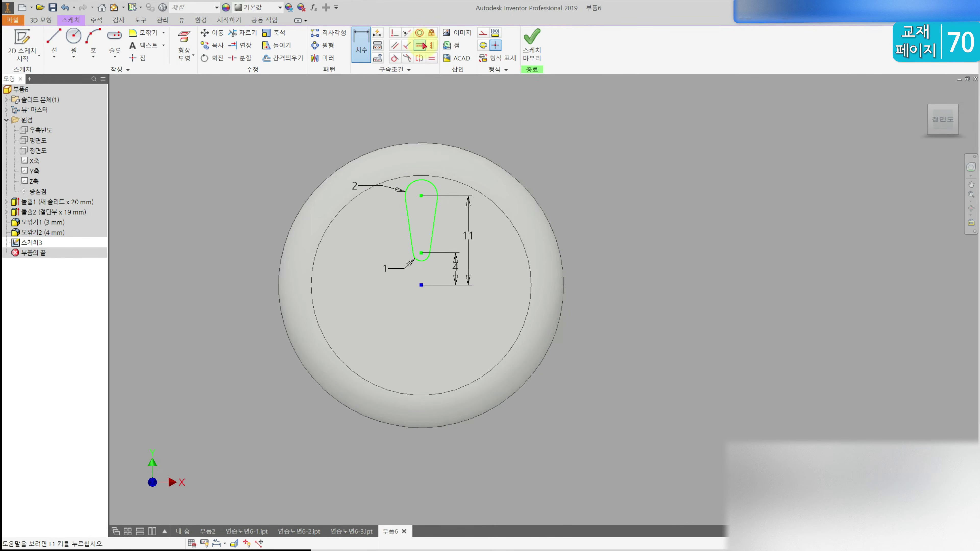
left_click(421, 196)
key("Escape")
- Extrude the tapered slot profile as a 19 mm cut into the cup through its end wall
left_click(45, 21)
left_click(54, 44)
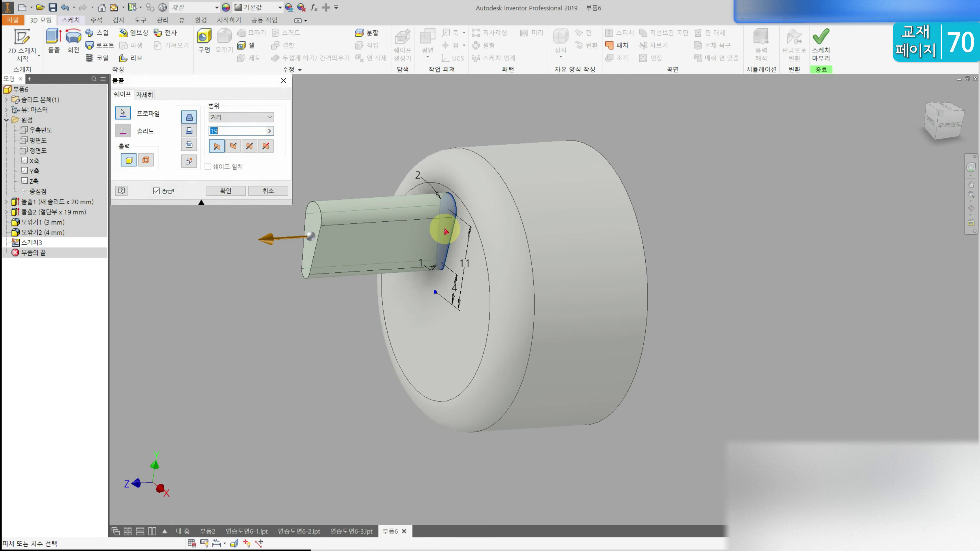
left_click(233, 147)
left_click(193, 132)
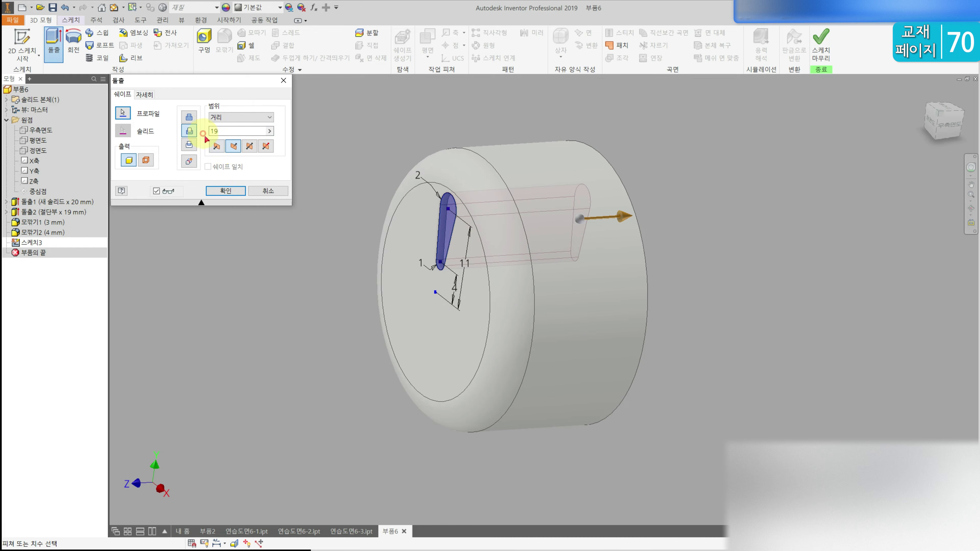
left_click(212, 190)
- Pattern the slot cut circularly around the cylinder's axis with 8 occurrences over 360 degrees
left_click(485, 46)
left_click(447, 209)
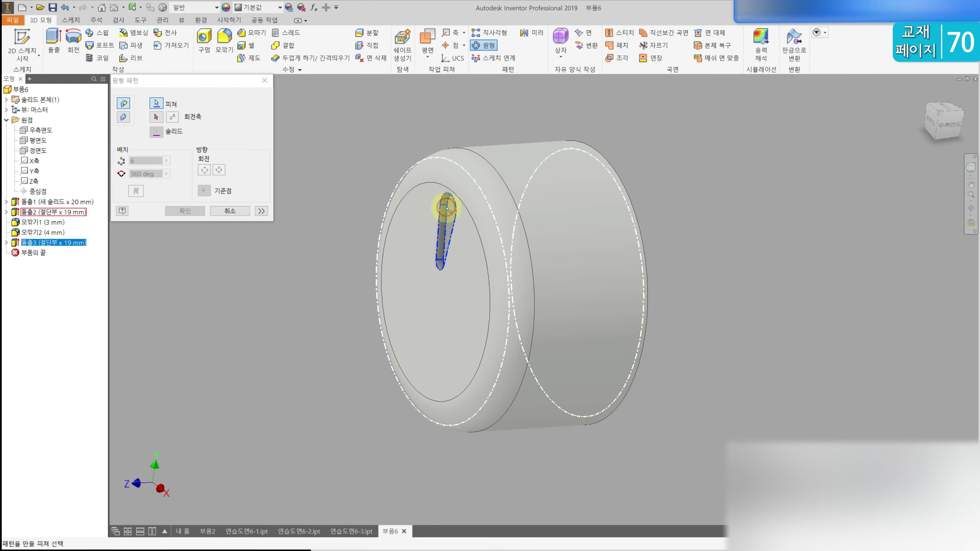
left_click(156, 116)
left_click(546, 209)
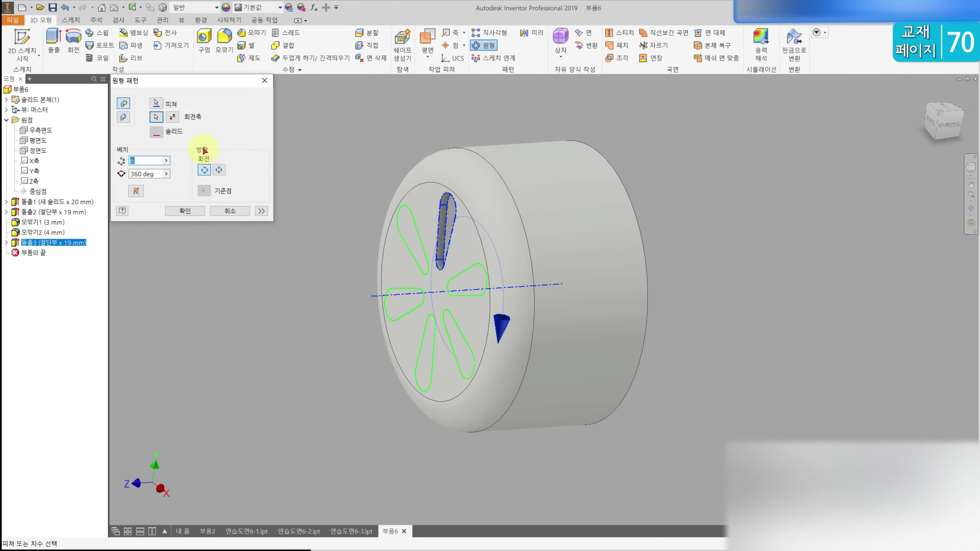
type("8")
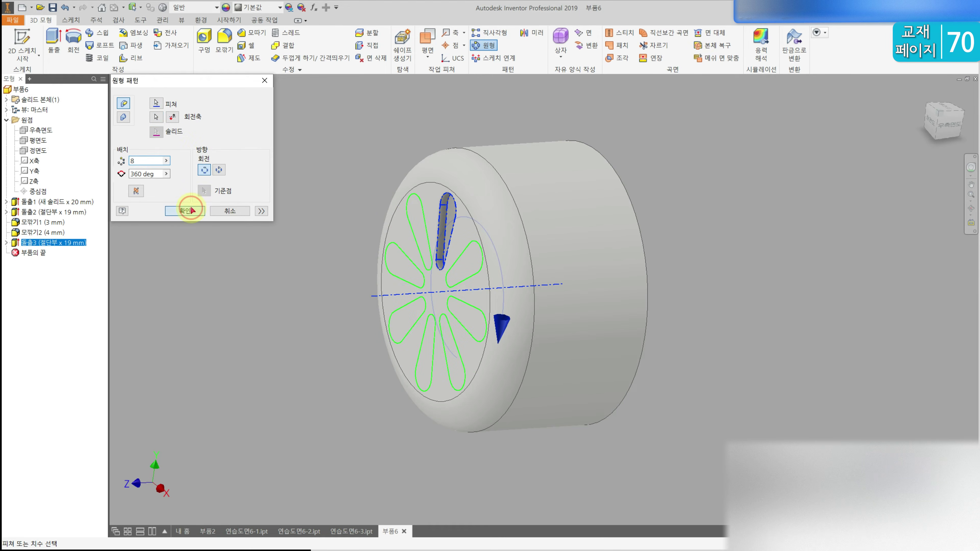
left_click(190, 210)
- Start a sliced-view sketch on the right-side origin plane and draw a horizontal overall slot with end radius about 2.5 mm inside the cup
left_click(40, 130)
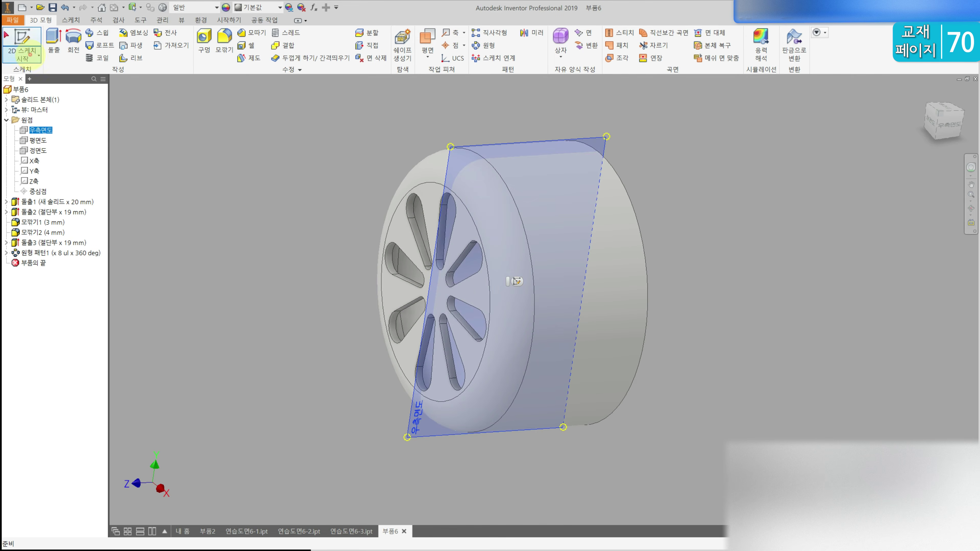
left_click(517, 281)
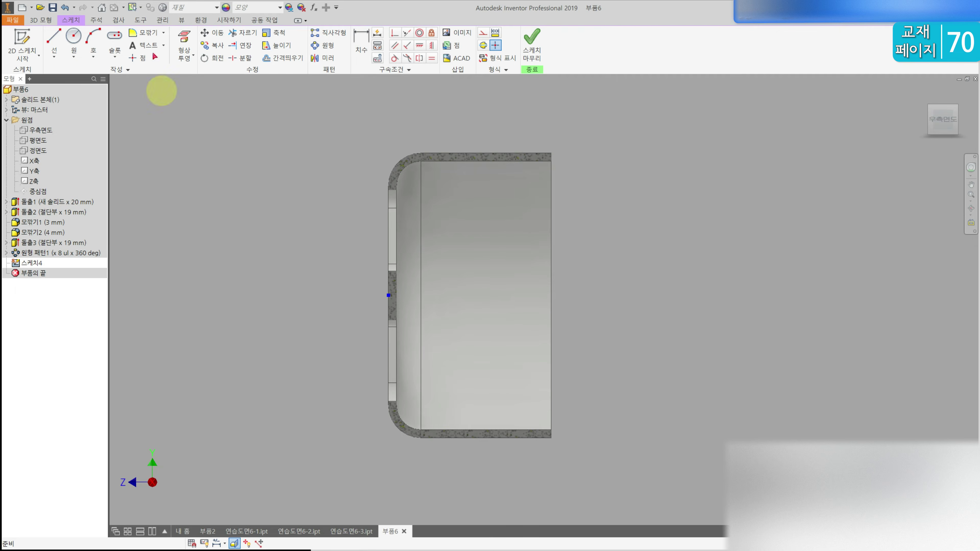
left_click(118, 55)
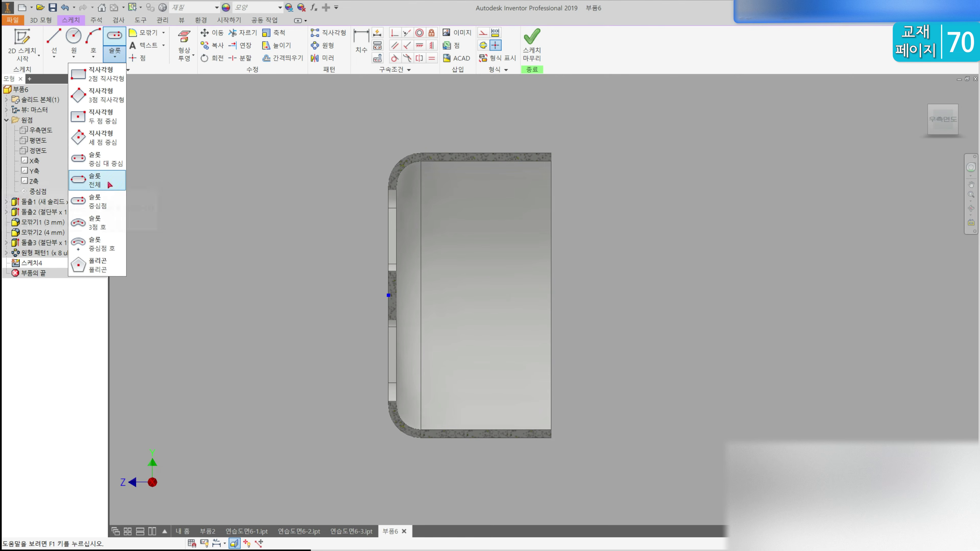
left_click(110, 185)
left_click(449, 295)
left_click(512, 295)
left_click(510, 276)
- Dimension the horizontal slot's end arc radius as 1 mm
key("d")
left_click(530, 285)
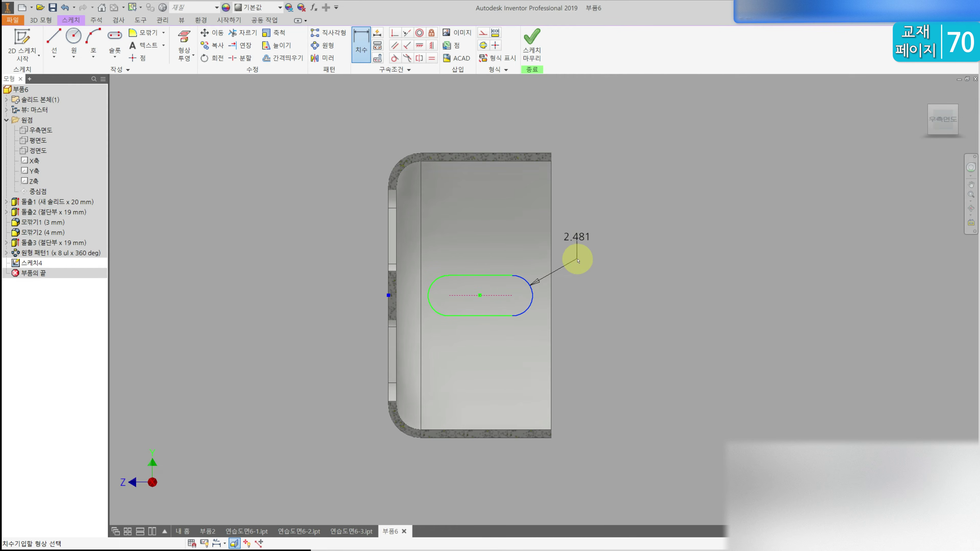
left_click(577, 261)
type("1")
key("Return")
key("Escape")
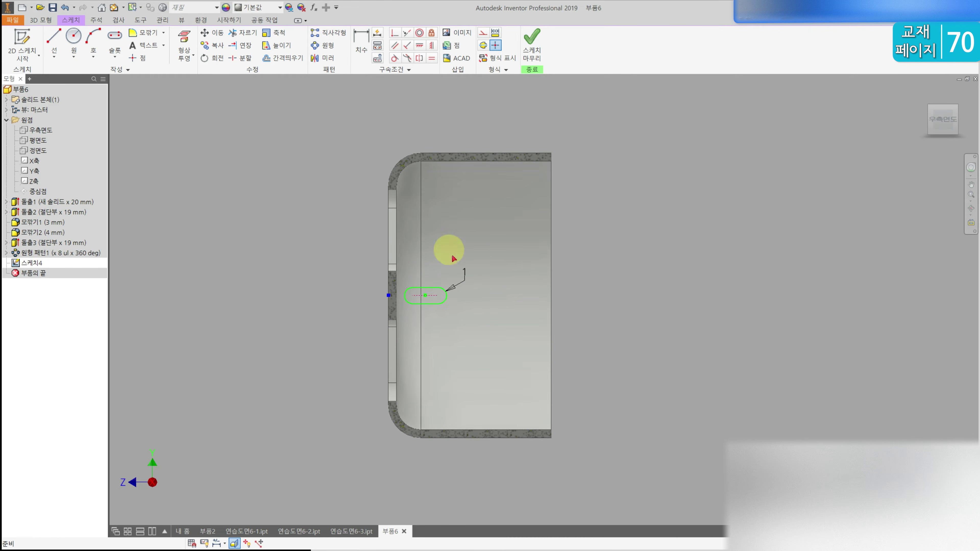
- Dimension the side slot 4 mm from the cup's open edge to its nearer arc centre, with 8 mm between its arc centres
left_click(447, 296)
left_click(551, 291)
left_click(519, 247)
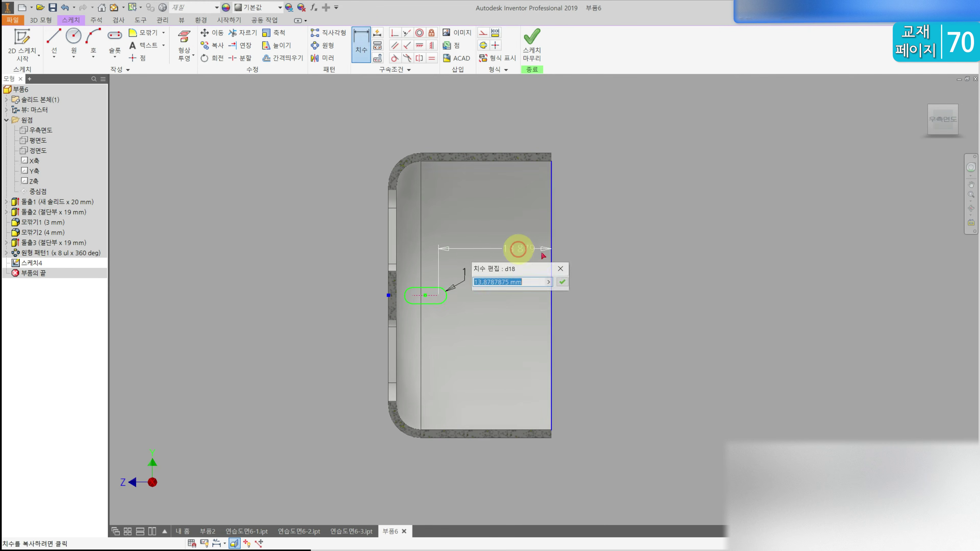
type("4")
key("Return")
left_click(498, 295)
left_click(503, 247)
type("8")
key("Return")
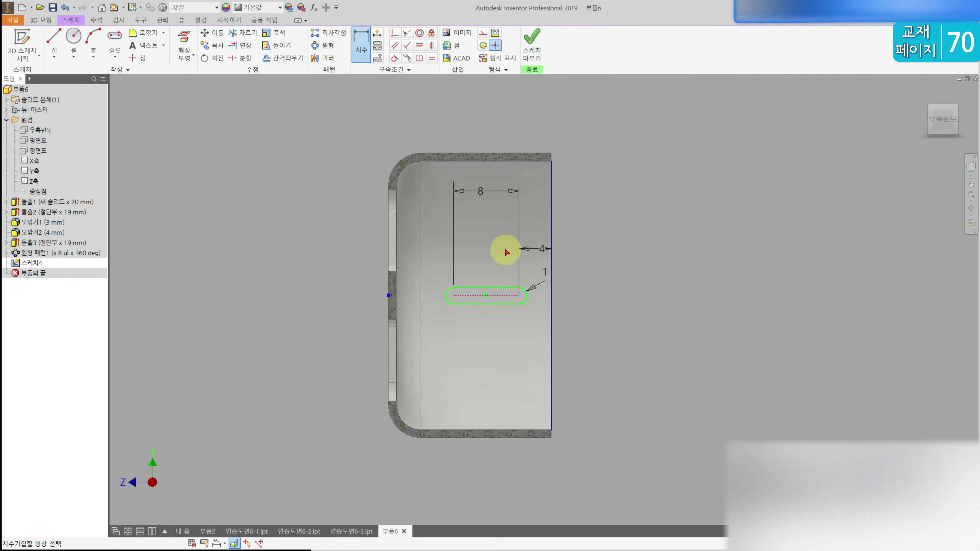
- Constrain the side slot's centre point horizontally to the origin point
left_click(432, 46)
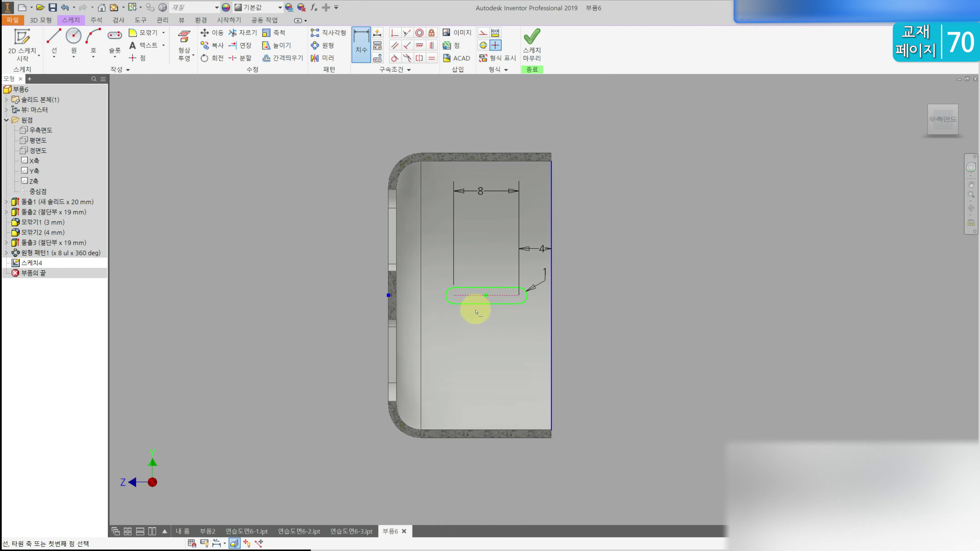
left_click(486, 295)
left_click(389, 295)
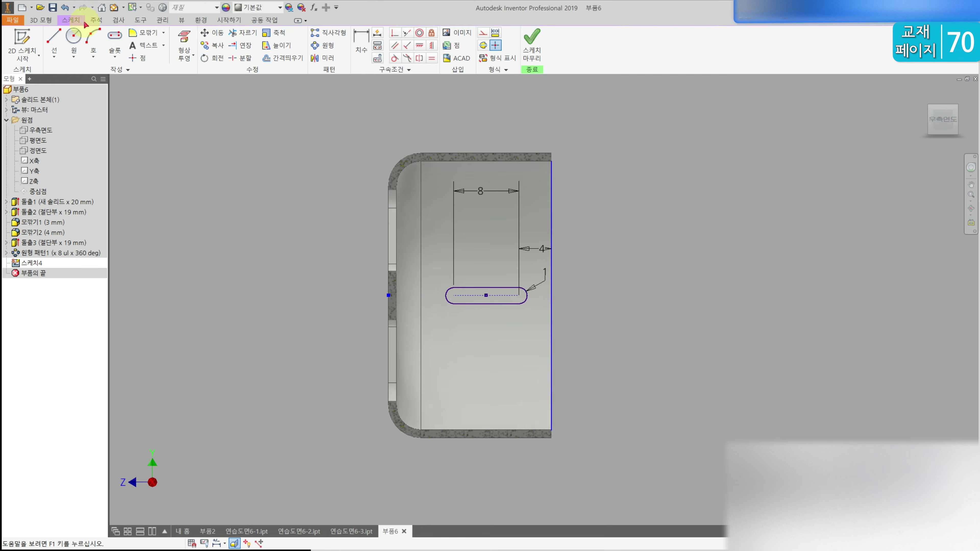
- Extrude the side slot profile as a through-all cut towards the front through the cup's side wall
left_click(40, 20)
left_click(53, 42)
left_click(486, 301)
left_click(189, 130)
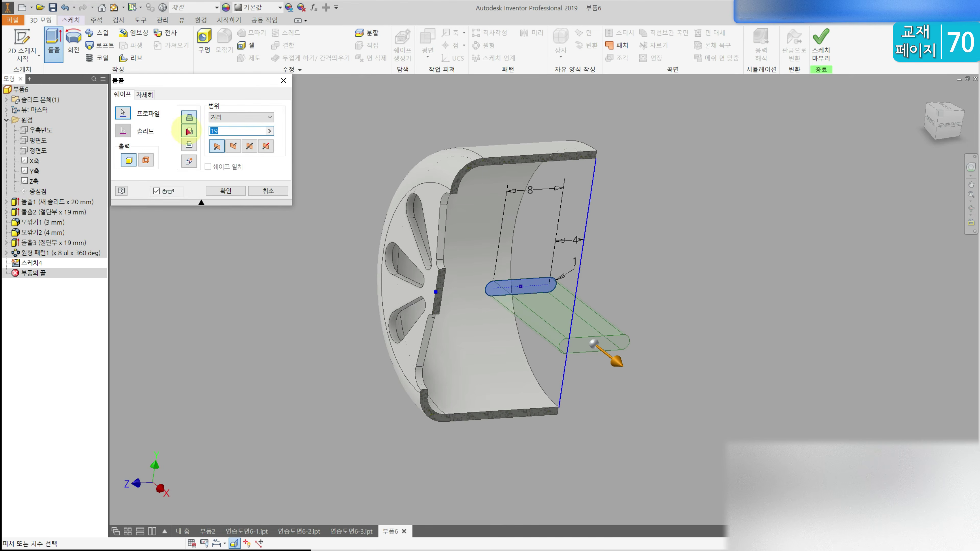
left_click(238, 116)
left_click(235, 154)
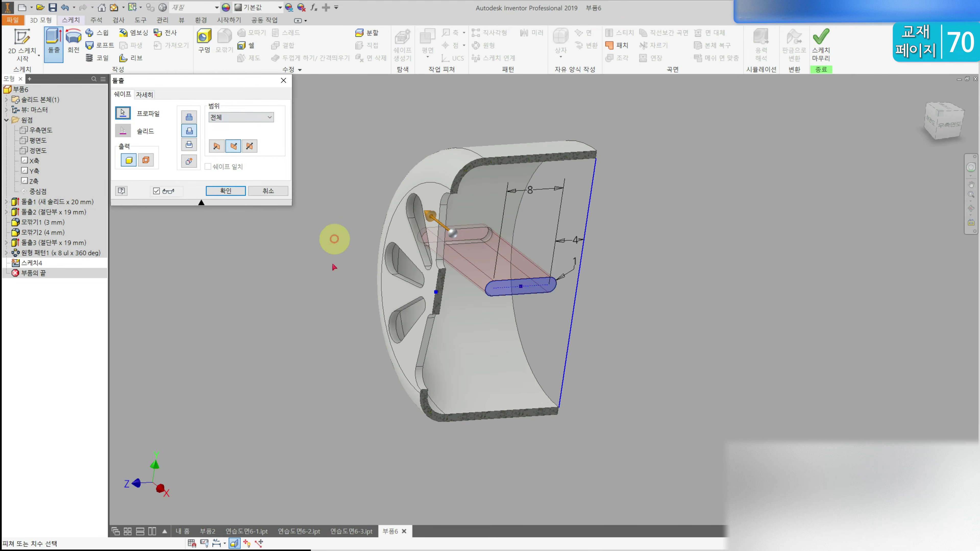
left_click(215, 146)
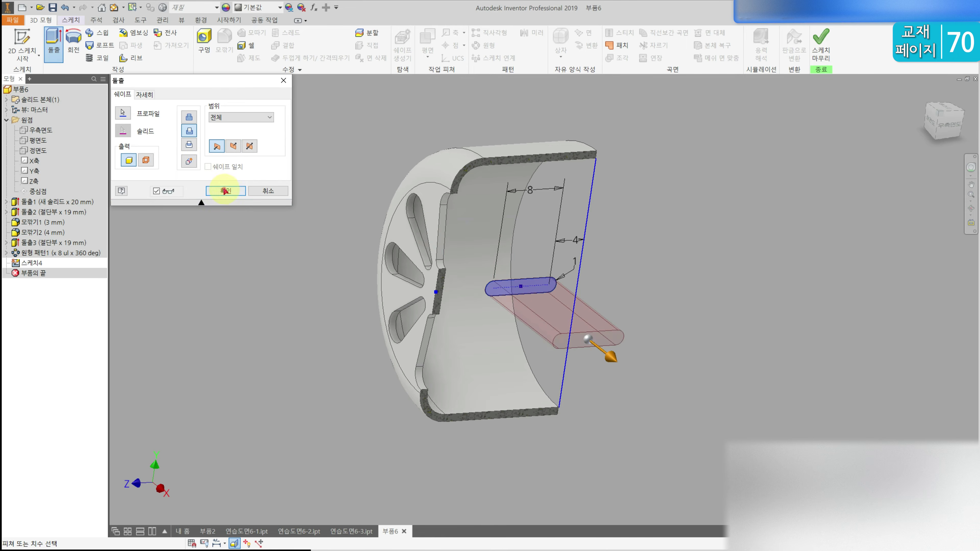
left_click(226, 191)
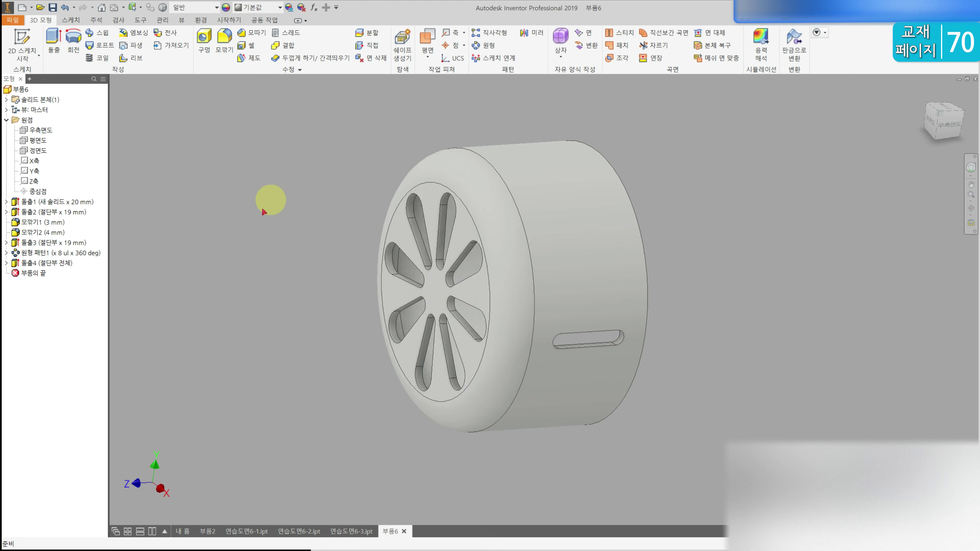
- Pattern the side slot cut circularly around the cup's axis with 24 occurrences over 360 degrees
scroll(278, 258, "up", 3)
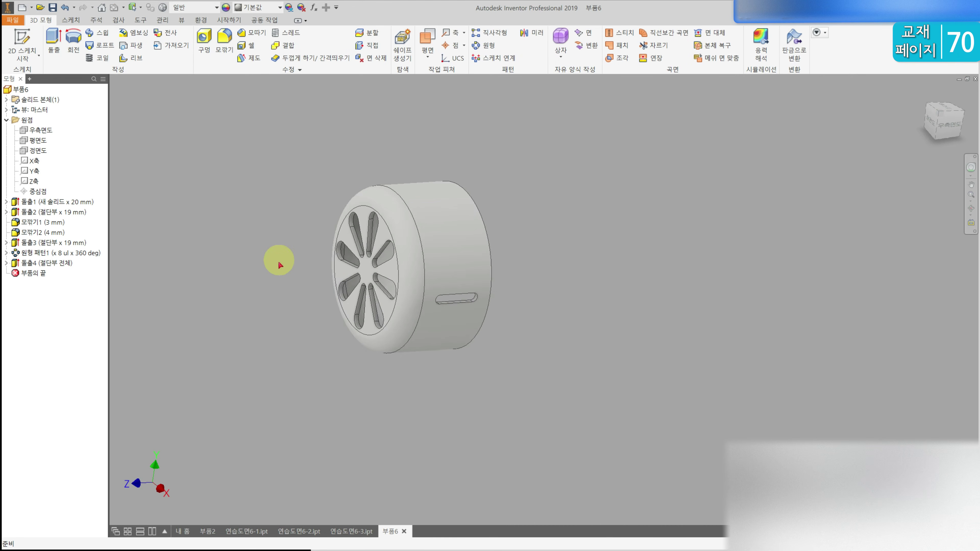
left_click(483, 46)
scroll(475, 270, "down", 3)
left_click(478, 279)
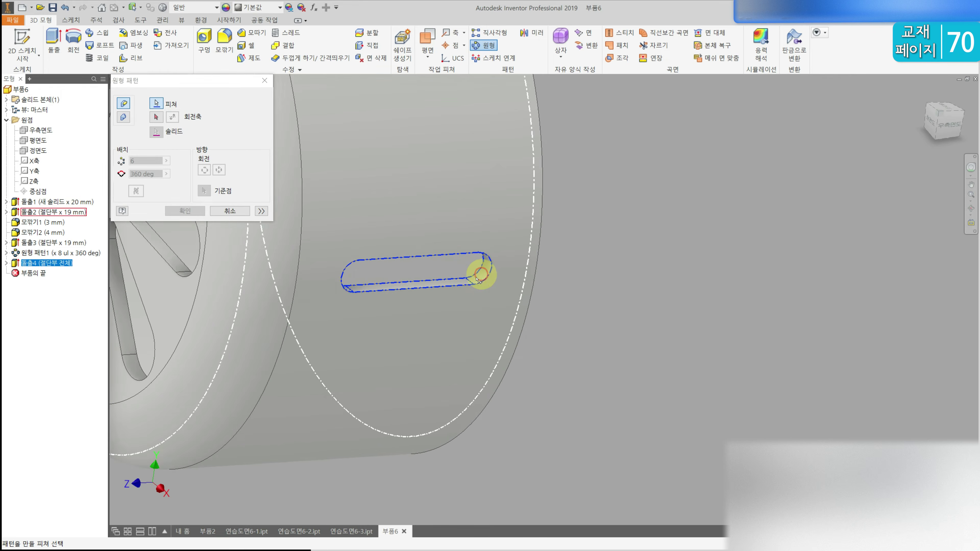
scroll(473, 286, "up", 4)
left_click(156, 118)
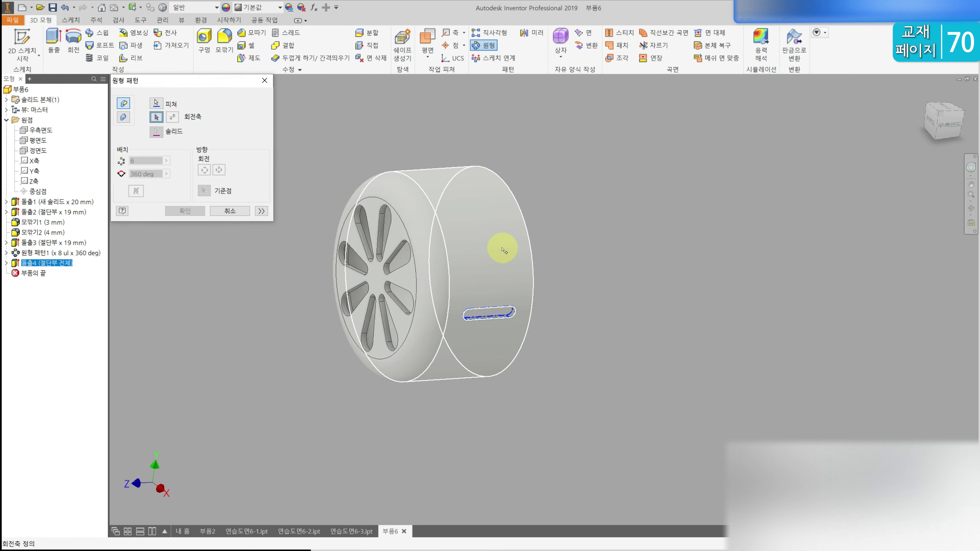
left_click(504, 250)
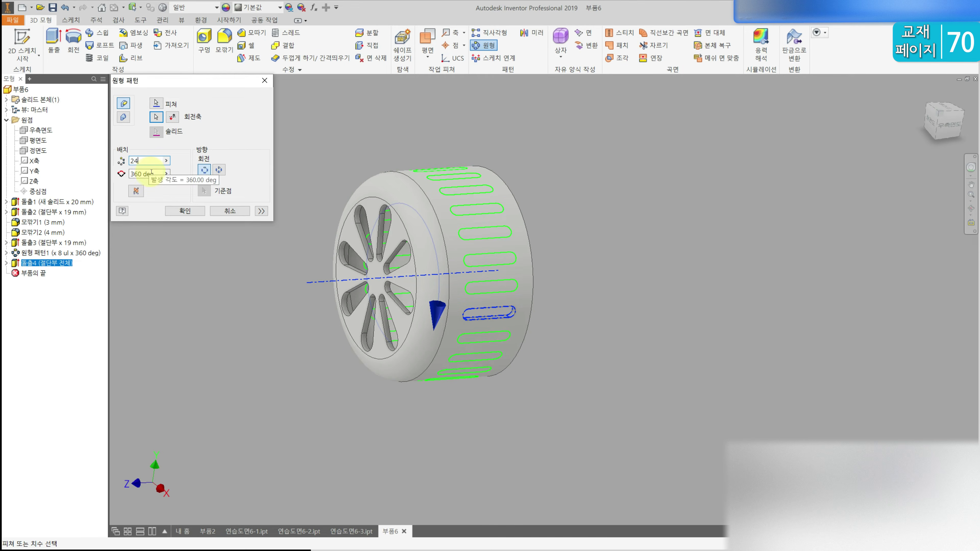
left_click(185, 211)
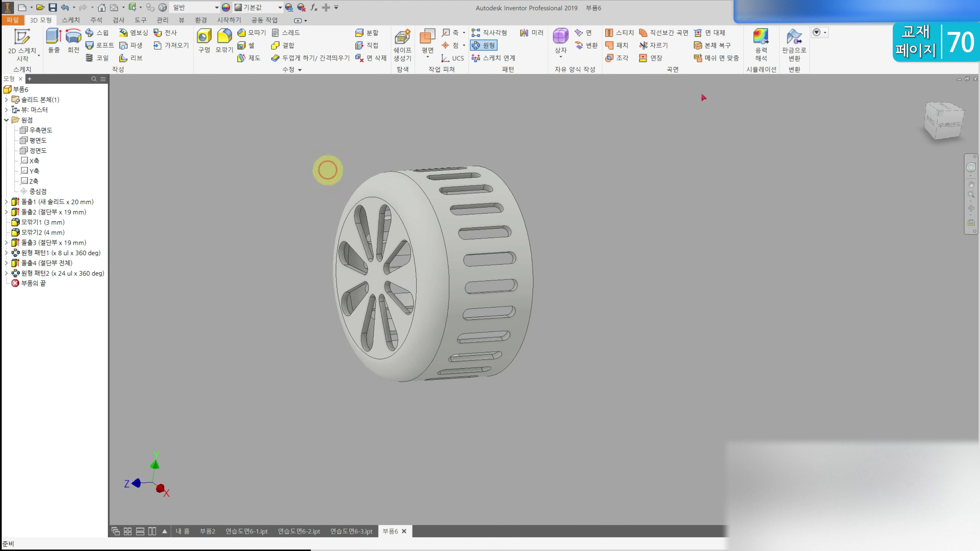
- View the finished cup from the home view and update its physical properties in iProperties to check the mass
left_click(924, 93)
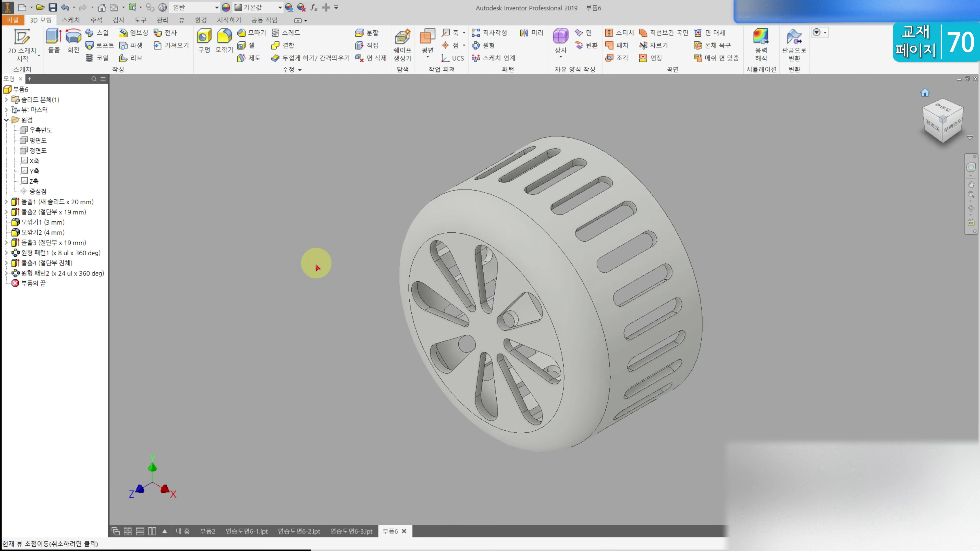
right_click(19, 90)
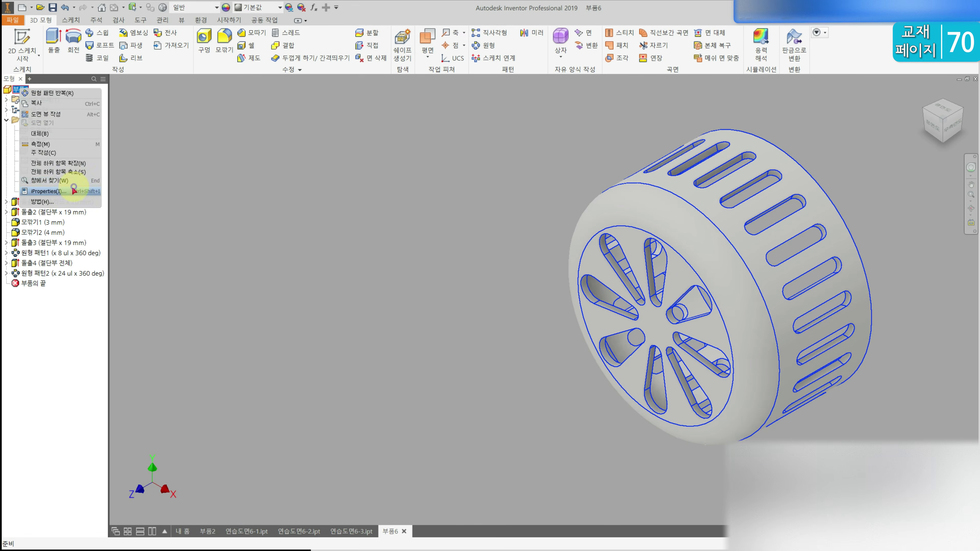
left_click(74, 190)
left_click(285, 104)
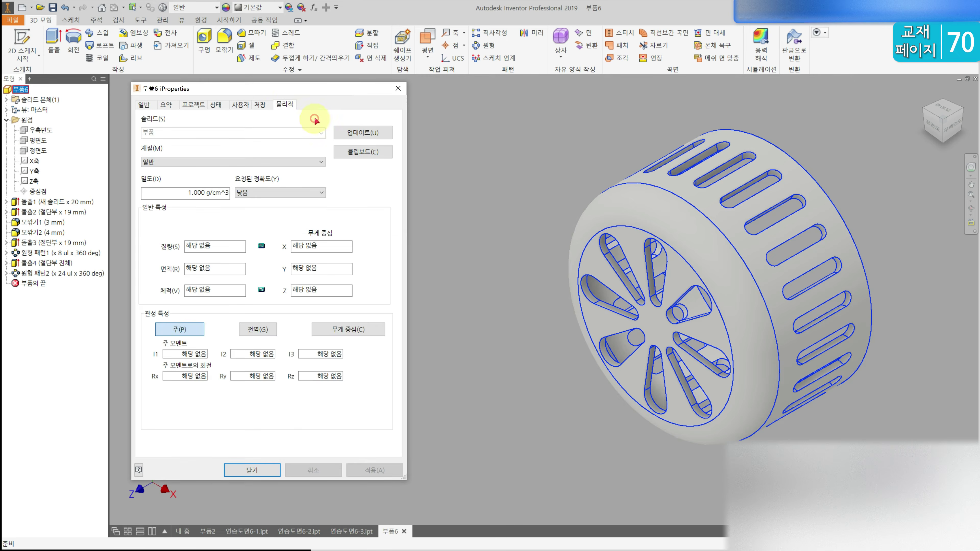
left_click(352, 132)
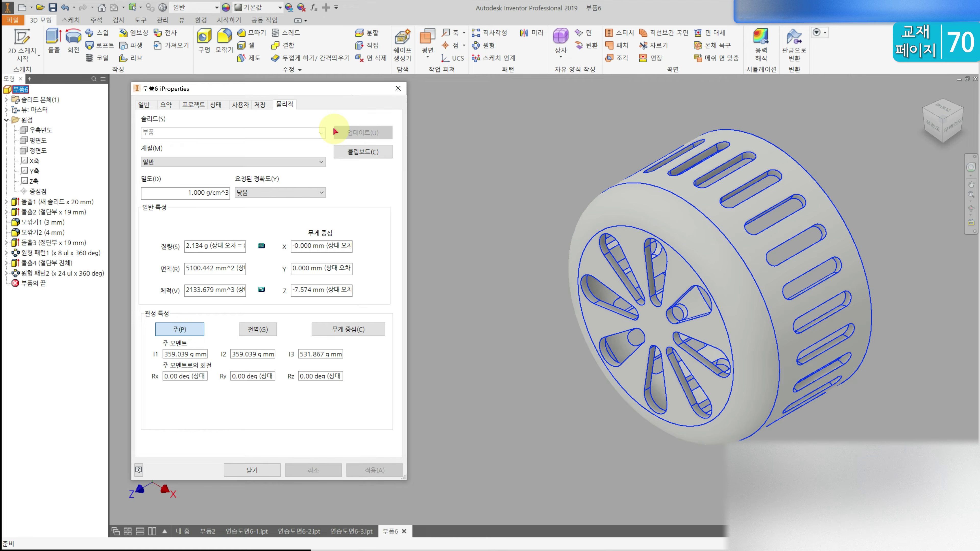
left_click(263, 472)
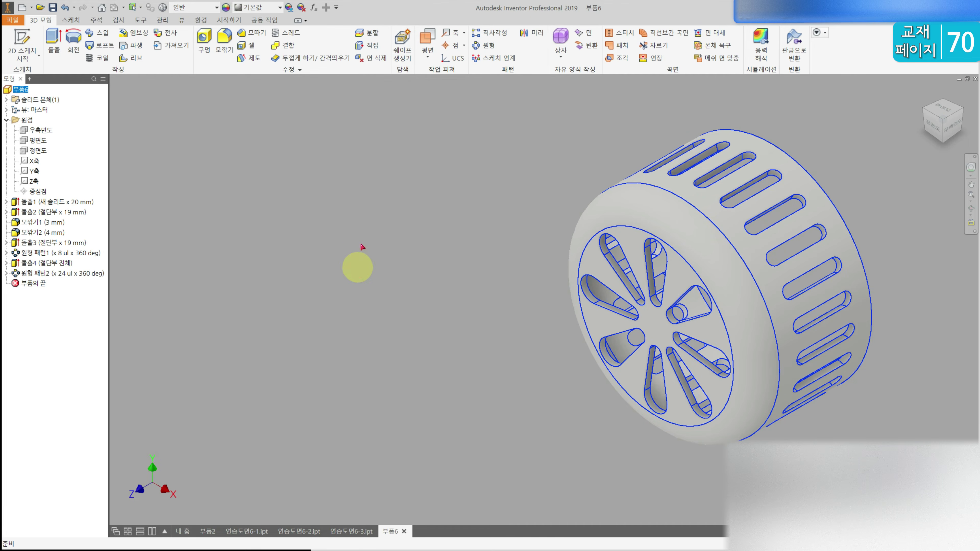
- Save the part as 연습도면6-4 in the 연습도면 folder
key("ctrl+s")
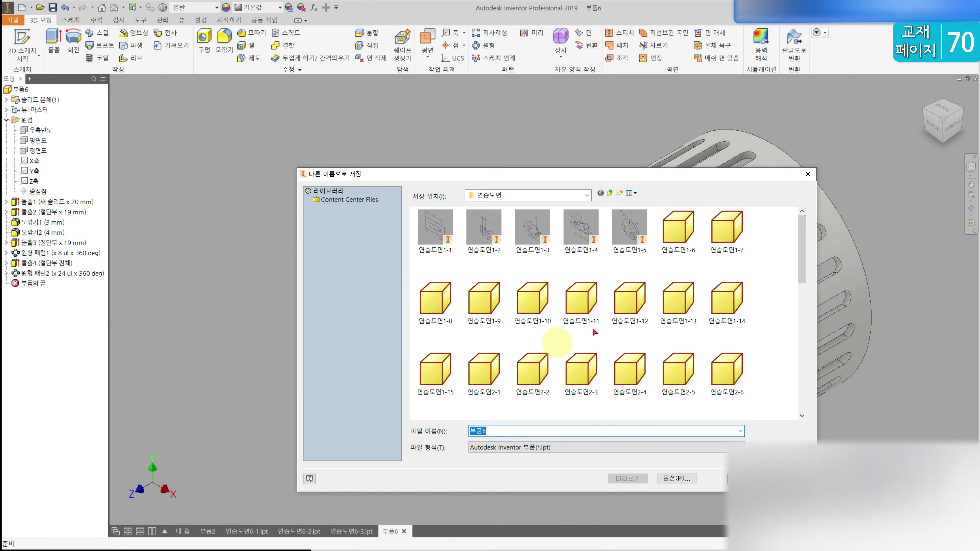
left_click_drag(799, 241, 799, 402)
left_click(730, 396)
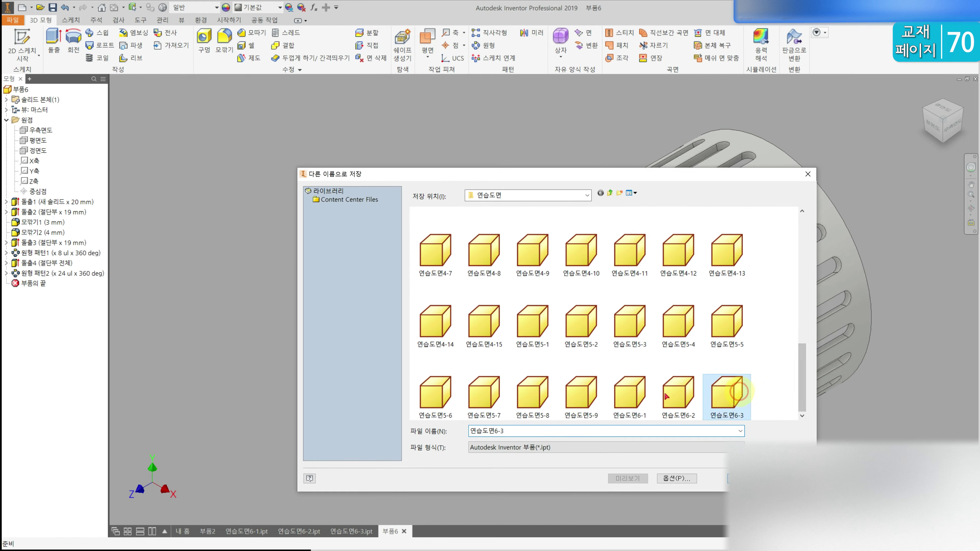
left_click(528, 434)
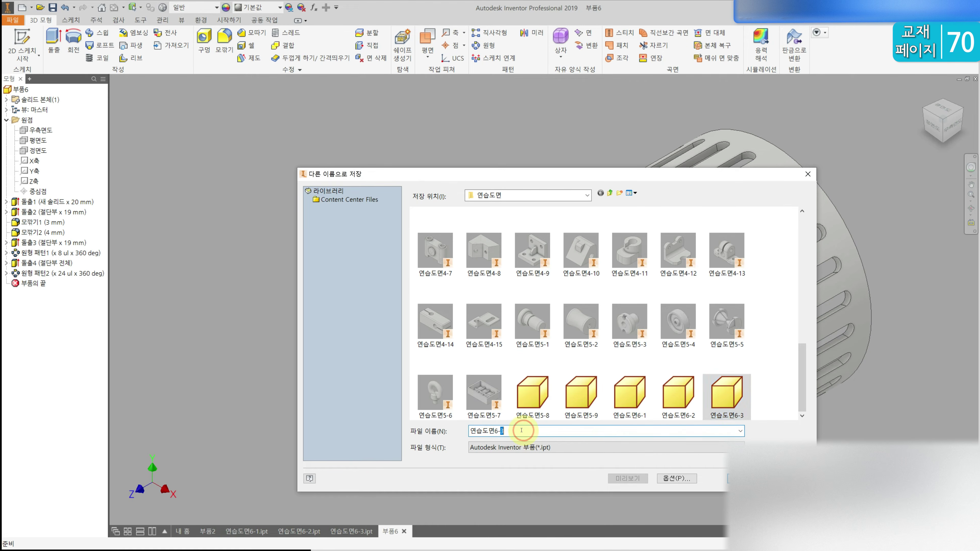
key("shift+Left")
key("Return")
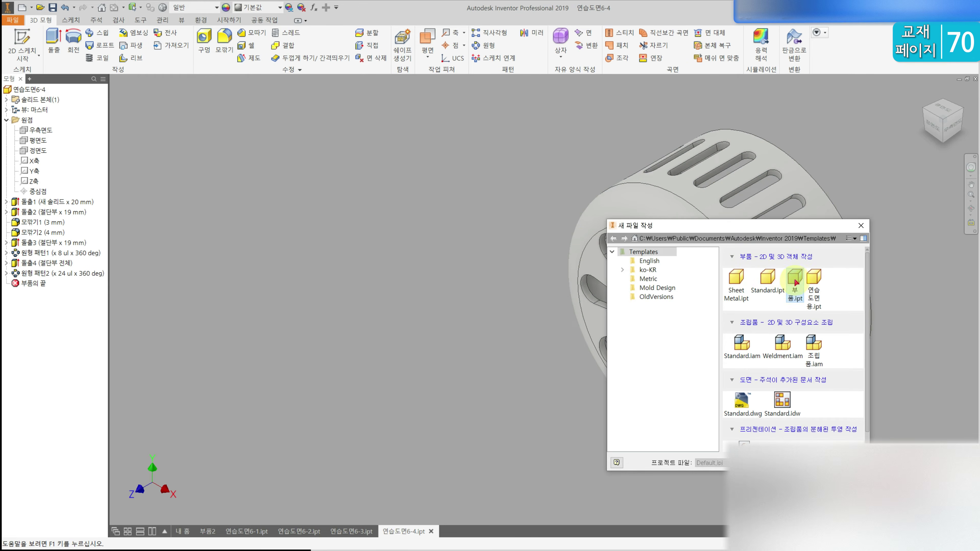
- Create a new part from the 부품.ipt template and start a sketch on the right-side origin plane
key("Escape")
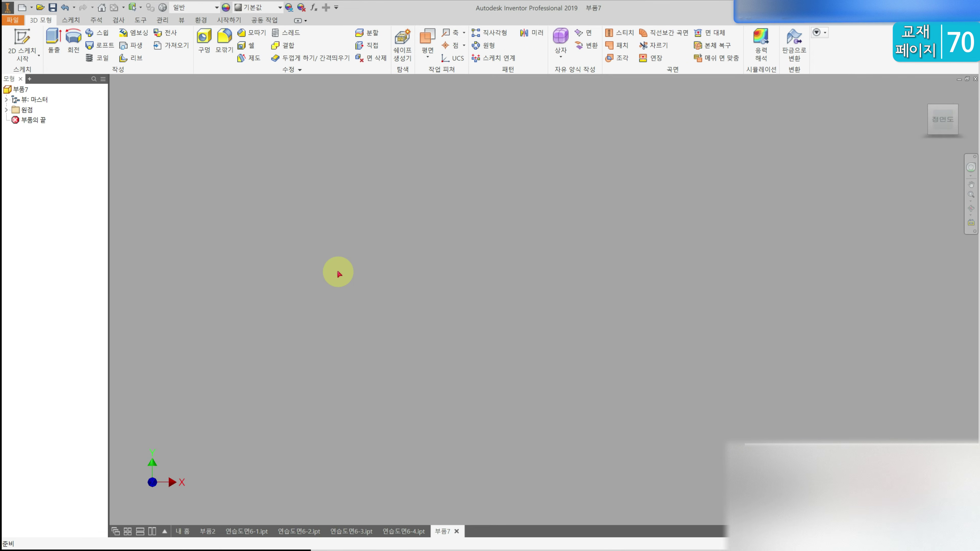
key("ctrl+z")
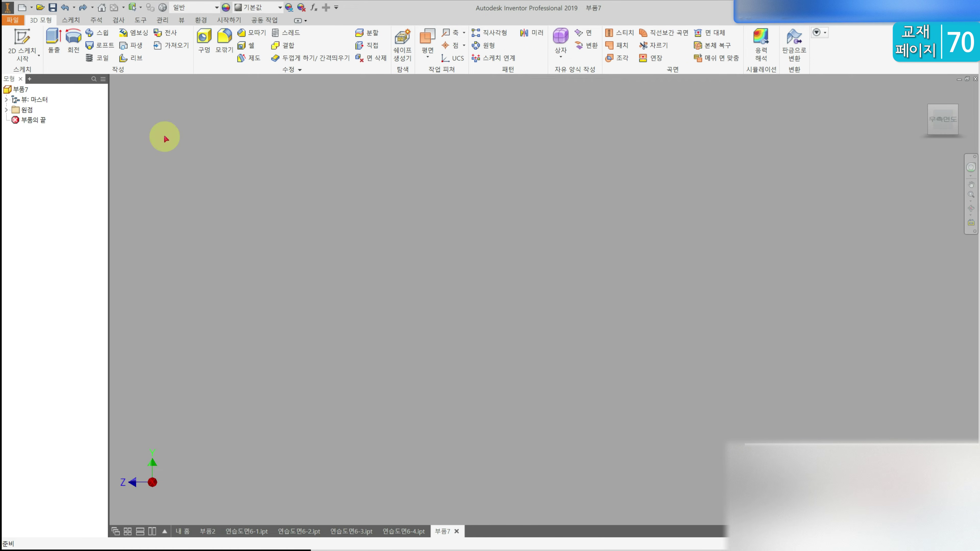
left_click(27, 40)
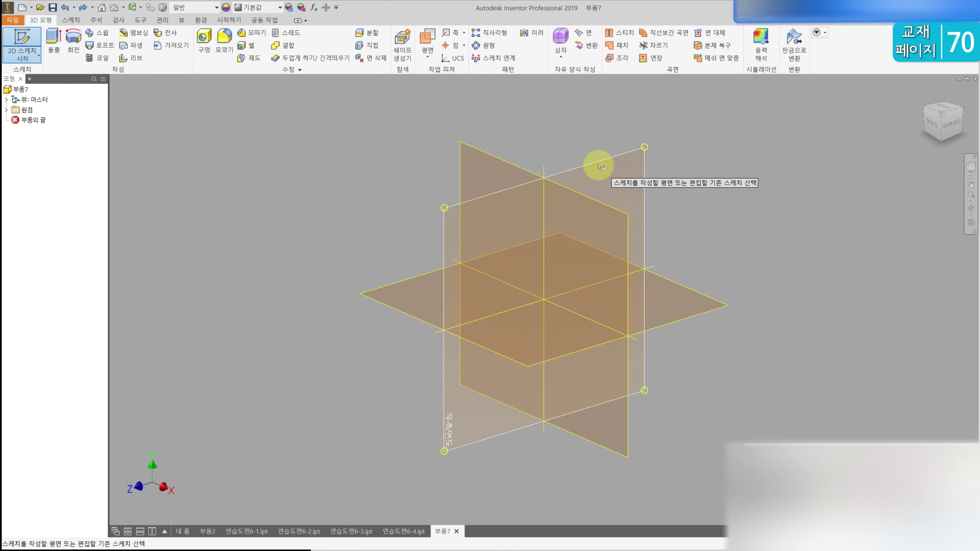
left_click(601, 167)
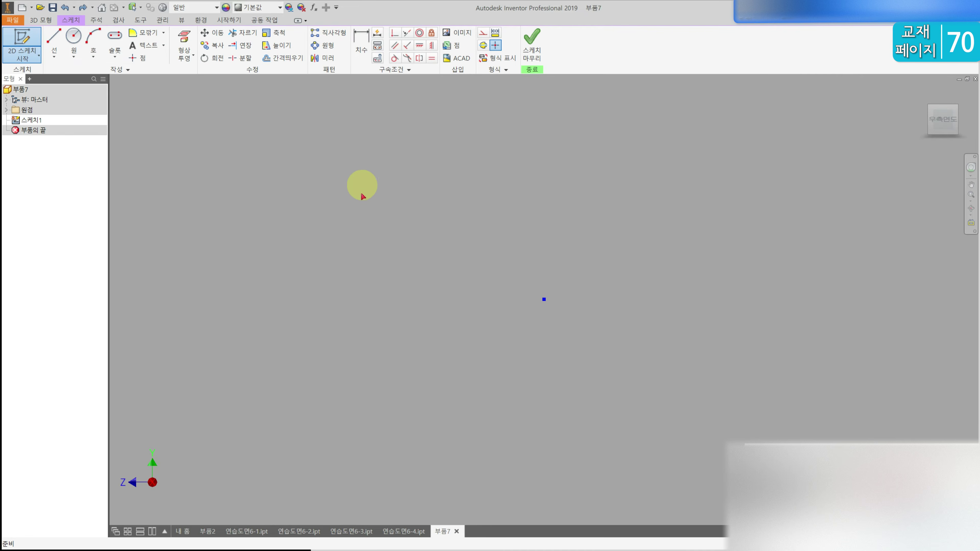
- Sketch a rectangle from the origin, making its bottom edge a centerline and its two vertical sides construction lines
left_click(114, 57)
left_click(104, 82)
left_click(467, 341)
left_click(589, 241)
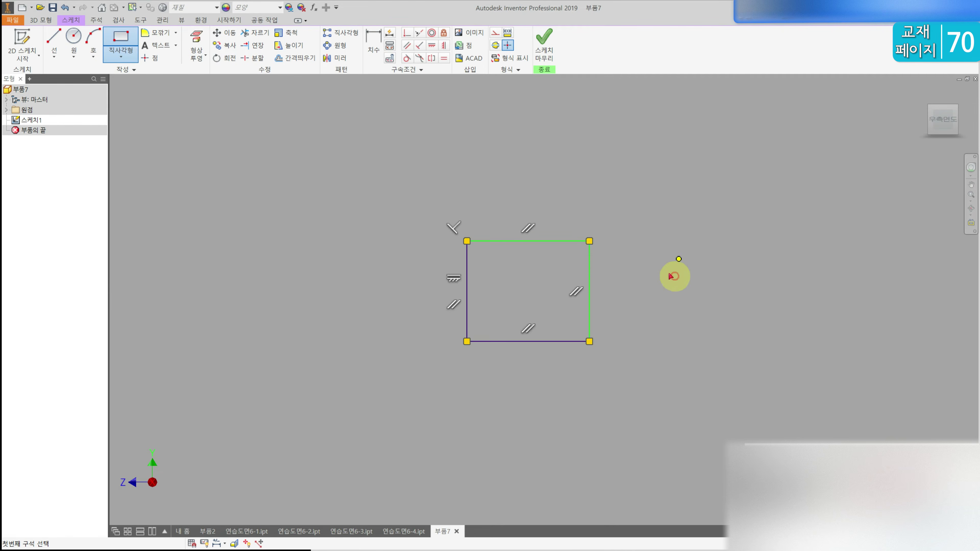
key("Escape")
left_click(494, 47)
- Draw a stepped line profile above the rectangle, running from its upper-left corner over a narrower raised flange to its upper-right corner
left_click(54, 39)
left_click(467, 241)
left_click(467, 108)
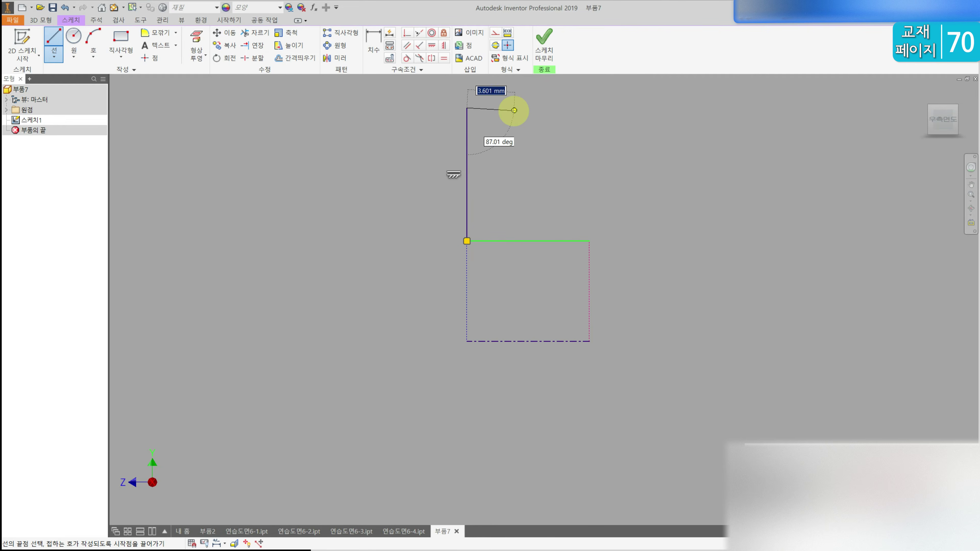
left_click(512, 107)
left_click(511, 171)
left_click(589, 171)
left_click(589, 241)
- Dimension the profile's bore edge and step edge about the centerline as 12 mm and 25 mm diameters
key("d")
left_click(548, 241)
left_click(552, 342)
left_click(625, 366)
type("12")
key("Return")
left_click(545, 245)
left_click(523, 377)
left_click(636, 327)
key("Return")
- Dimension the flange's top edge about the centerline as a 40 mm diameter
left_click(487, 166)
left_click(485, 379)
left_click(376, 344)
type("40")
key("Return")
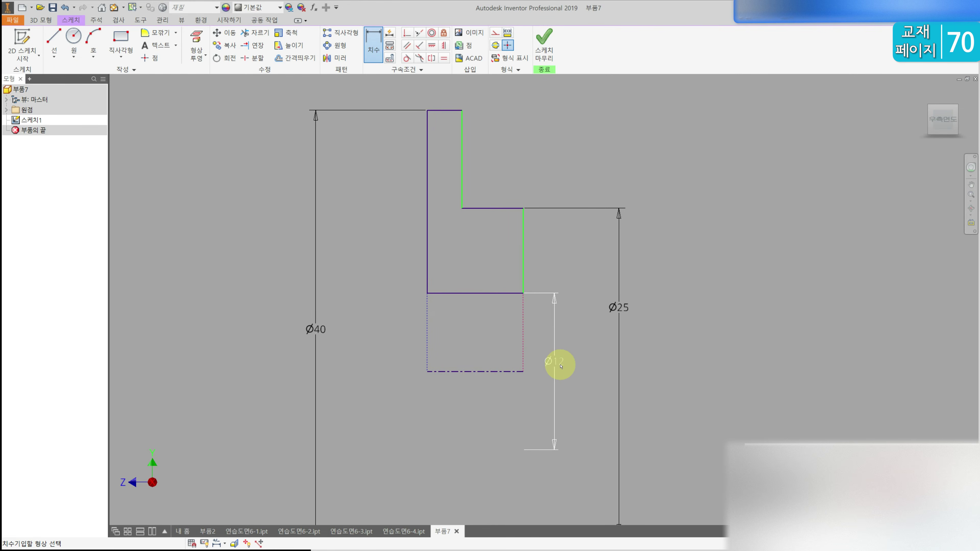
- Set the profile's overall width to 10 mm and the flange's width to 6 mm
left_click(483, 372)
left_click(476, 398)
key("Return")
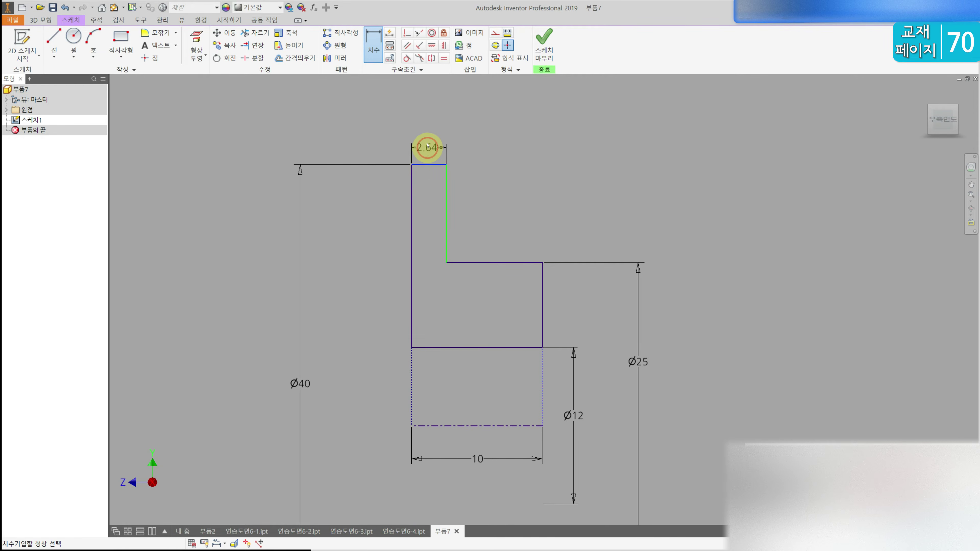
left_click(428, 144)
type("6")
key("Return")
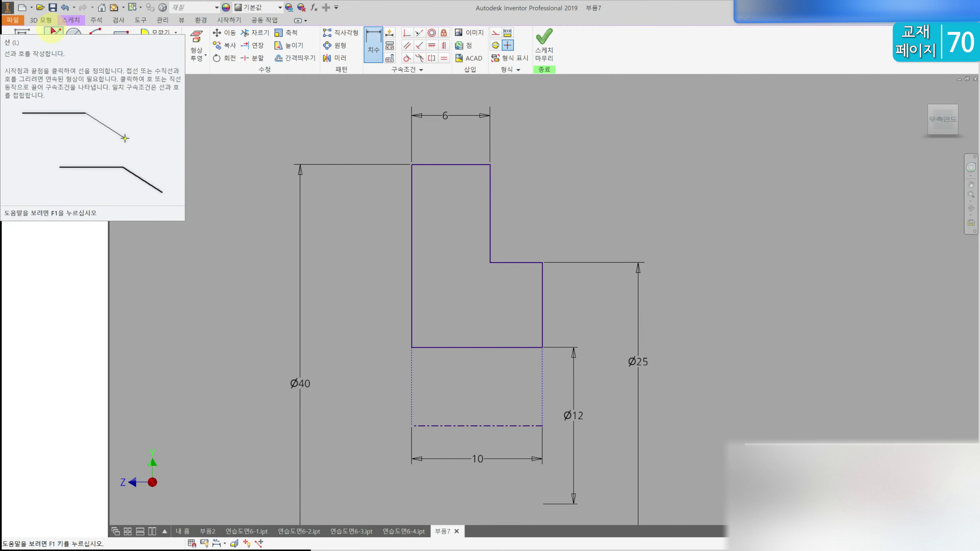
- Revolve the stepped profile fully around the centerline into a new solid
left_click(48, 20)
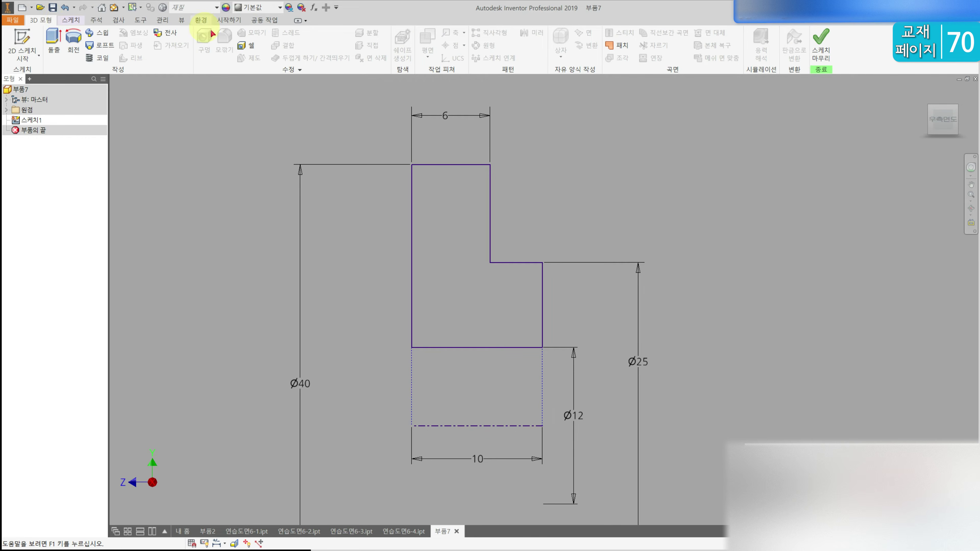
left_click(70, 22)
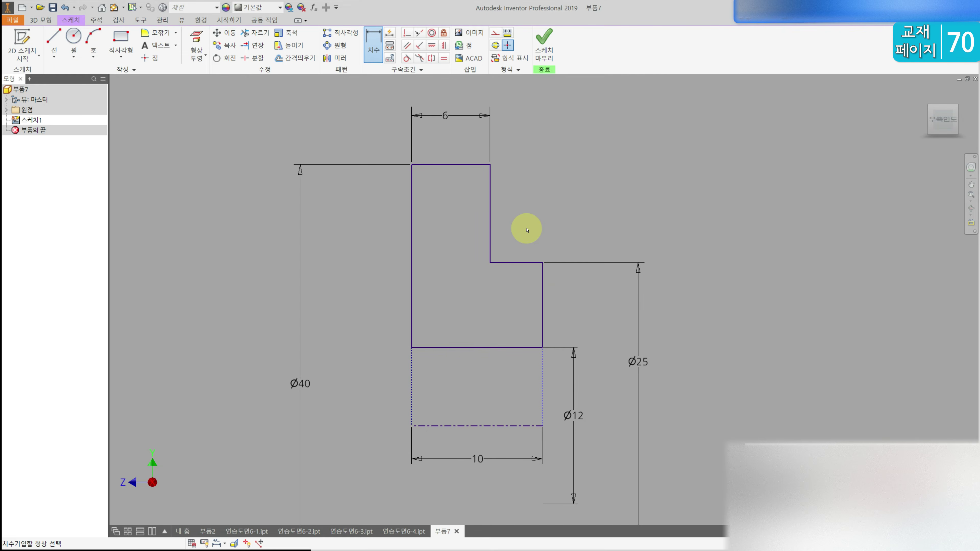
left_click(40, 20)
left_click(73, 42)
left_click(535, 236)
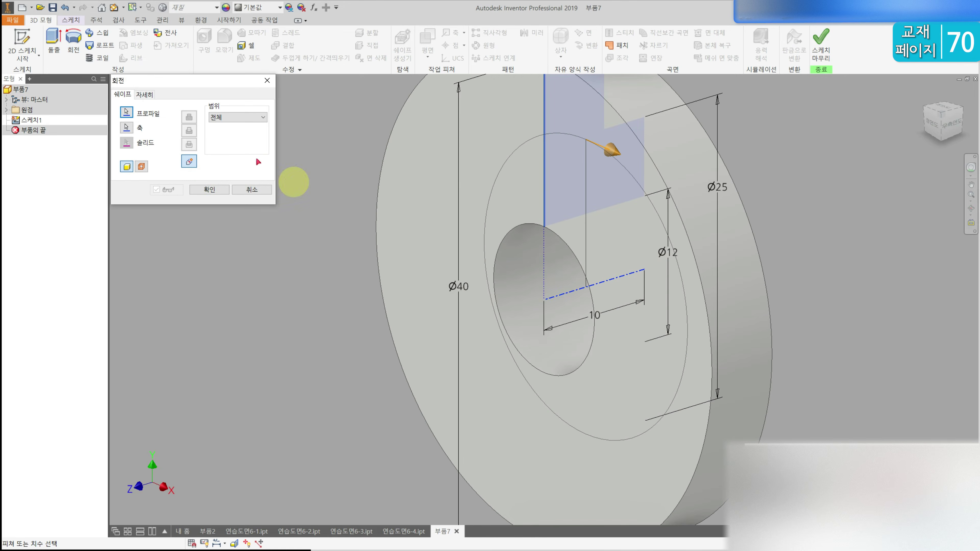
left_click(213, 189)
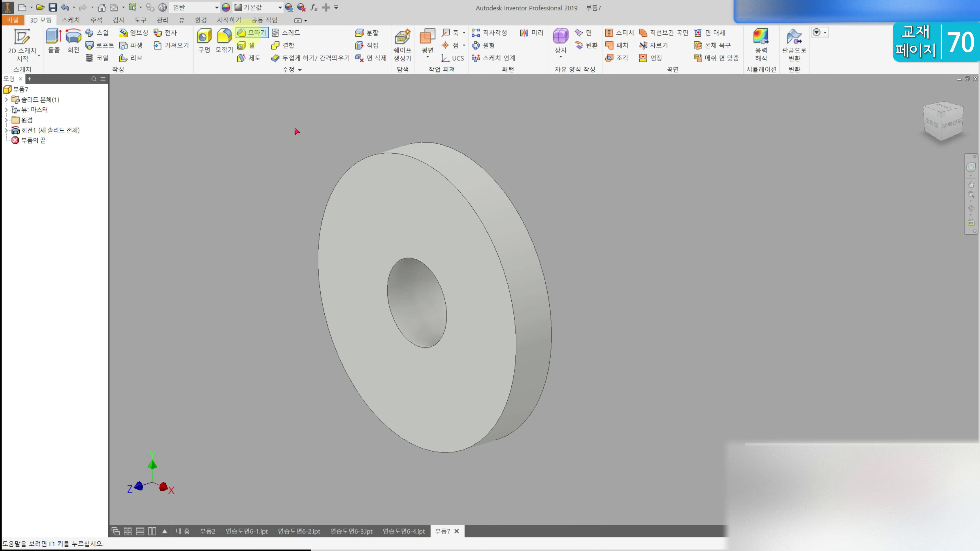
- Sketch a circle above the bore on the disc's large flat face and set its diameter to 3 mm
left_click(398, 204)
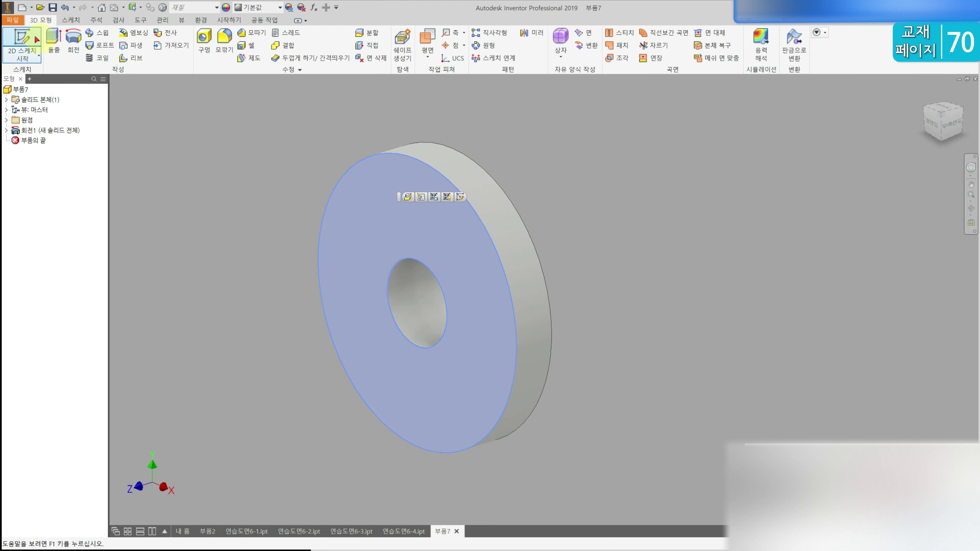
left_click(22, 40)
left_click(74, 36)
left_click(544, 185)
left_click(546, 170)
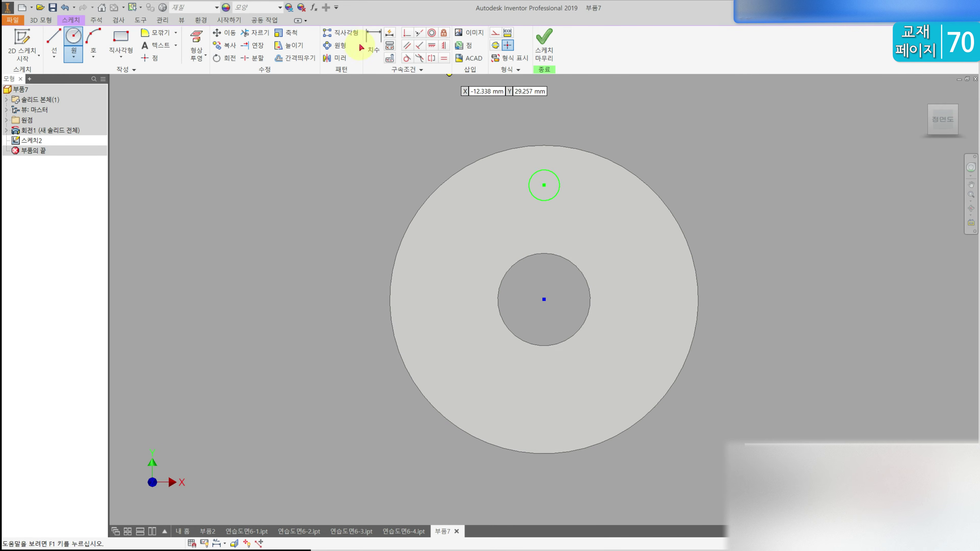
left_click(369, 45)
left_click(554, 174)
left_click(601, 117)
type("3")
key("Return")
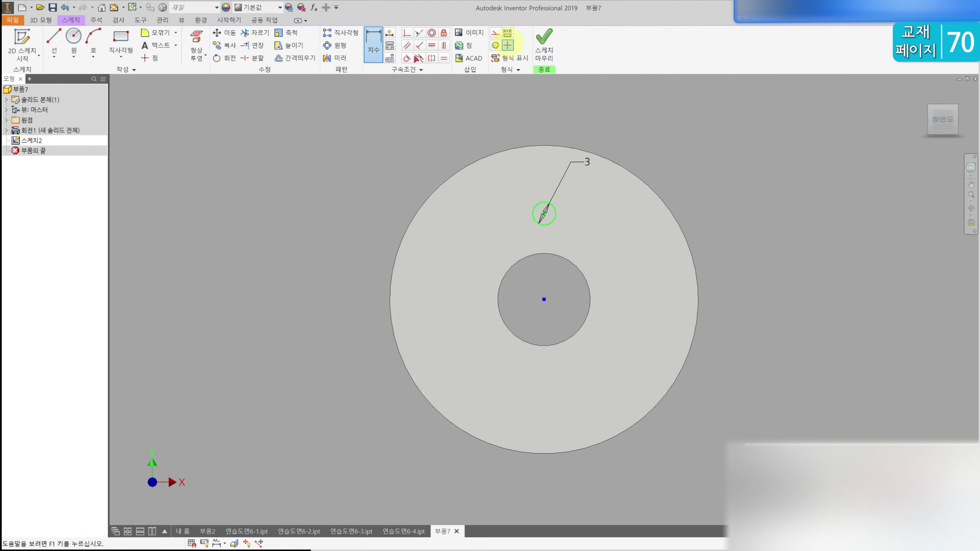
- Align the small circle's center vertically with the disc's center and set the distance between them to 30/2 mm
left_click(444, 49)
left_click(545, 300)
left_click(544, 214)
left_click(376, 44)
left_click(544, 213)
left_click(544, 300)
left_click(560, 278)
type("30/2")
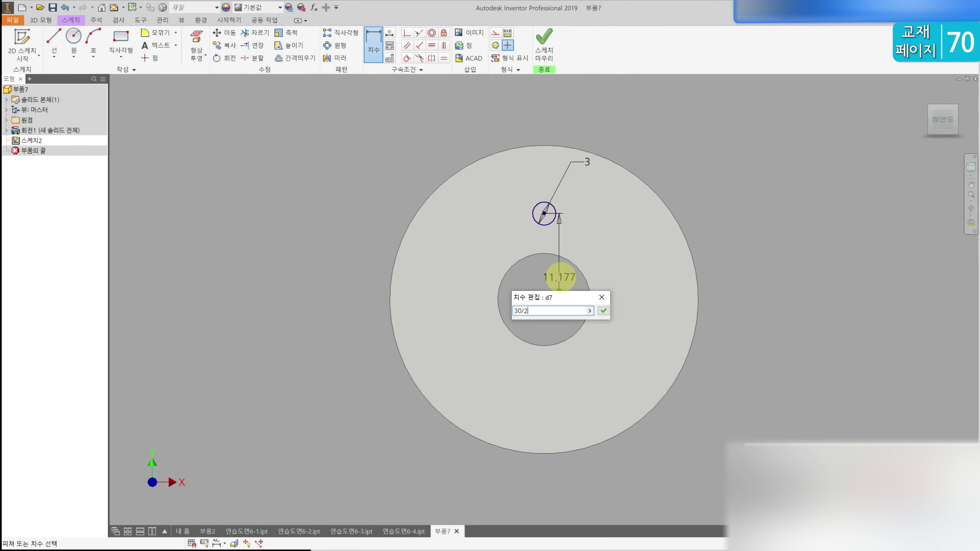
key("Return")
- Extrude the 3 mm circle as a 10 mm deep cut into the disc
left_click(41, 19)
key("e")
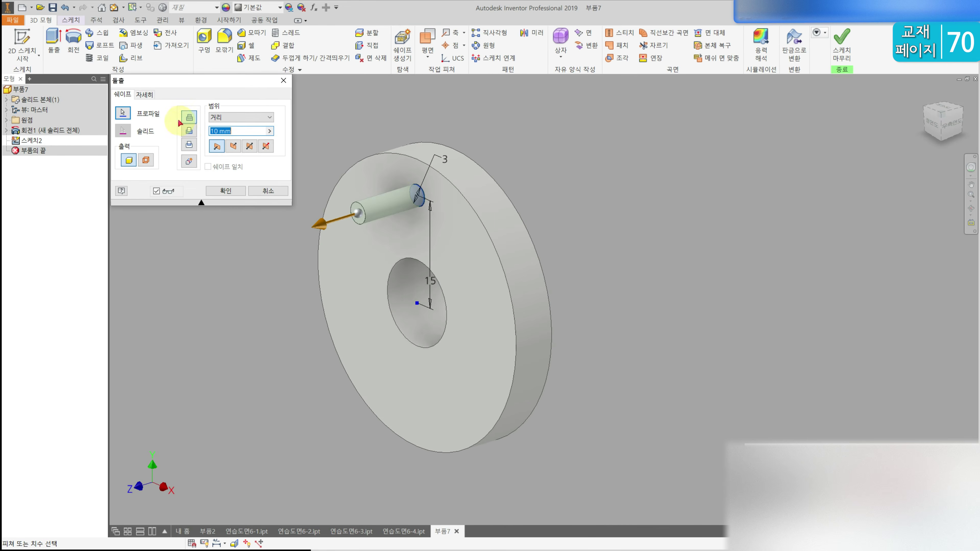
left_click(234, 146)
middle_click_drag(499, 196, 455, 189, "shift")
left_click(233, 193)
middle_click_drag(277, 209, 354, 225, "shift")
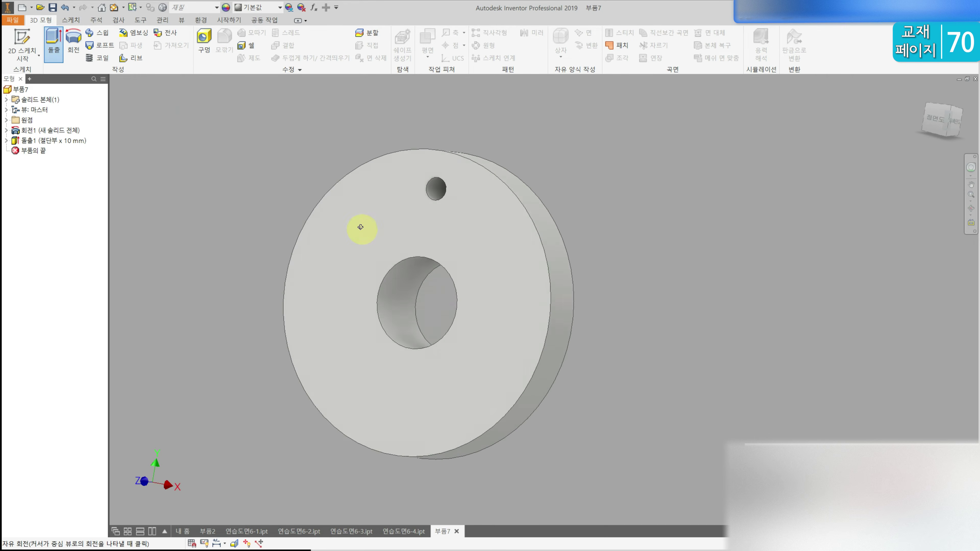
- On the disc's large face, project the small hole's edge and sketch a concentric circle of 5 mm diameter
left_click(398, 175)
left_click(11, 39)
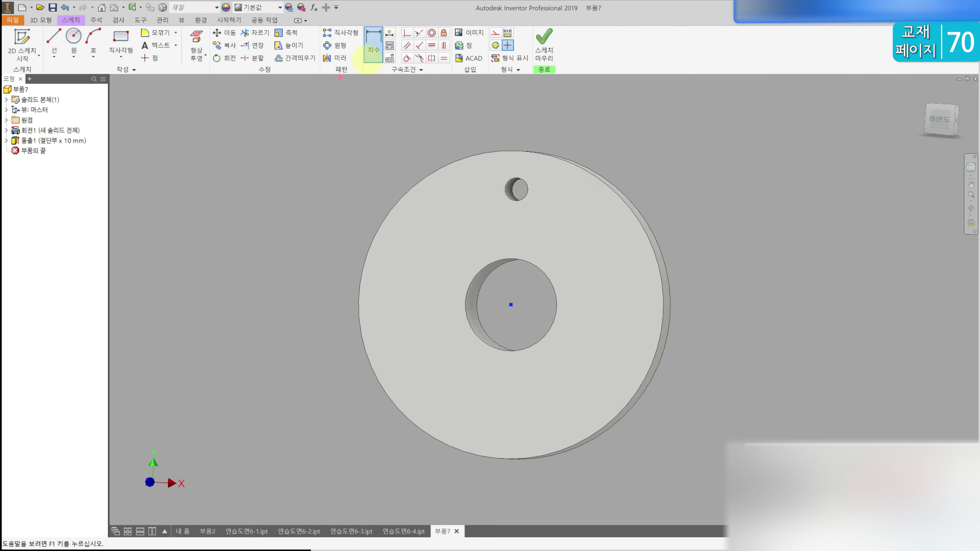
left_click(196, 43)
left_click(536, 181)
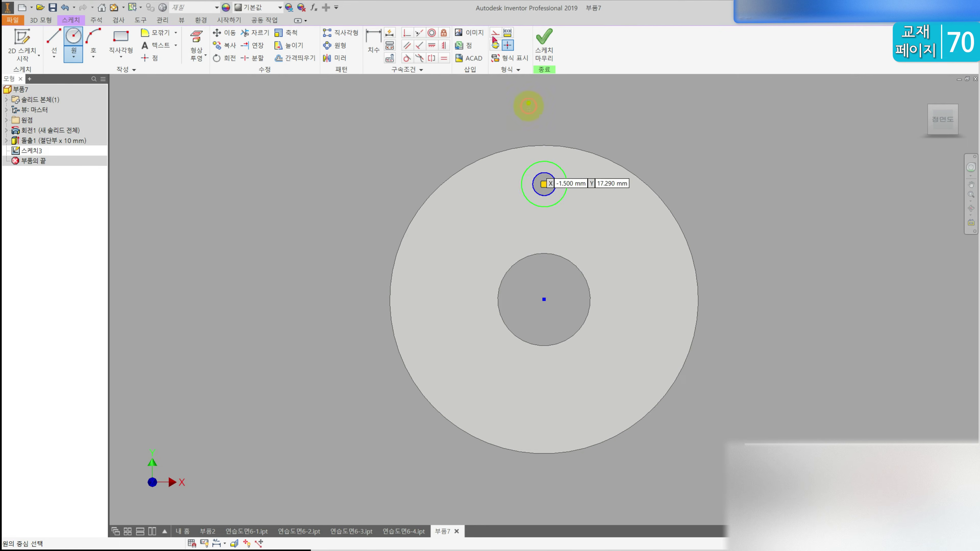
left_click(373, 42)
left_click(535, 151)
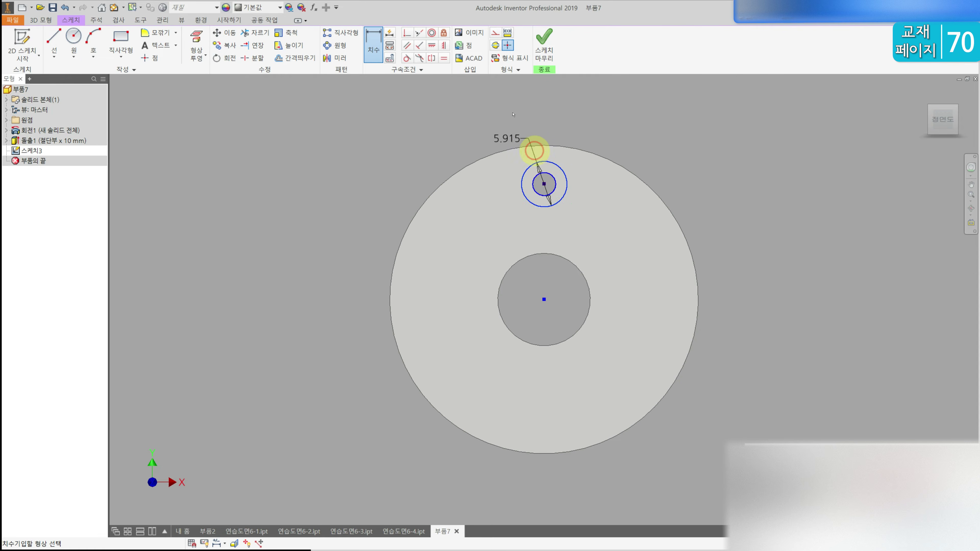
left_click(508, 108)
type("5")
key("Return")
- Cut the ring between the 5 mm circle and the hole 3 mm deep as a counterbore
left_click(42, 20)
left_click(53, 42)
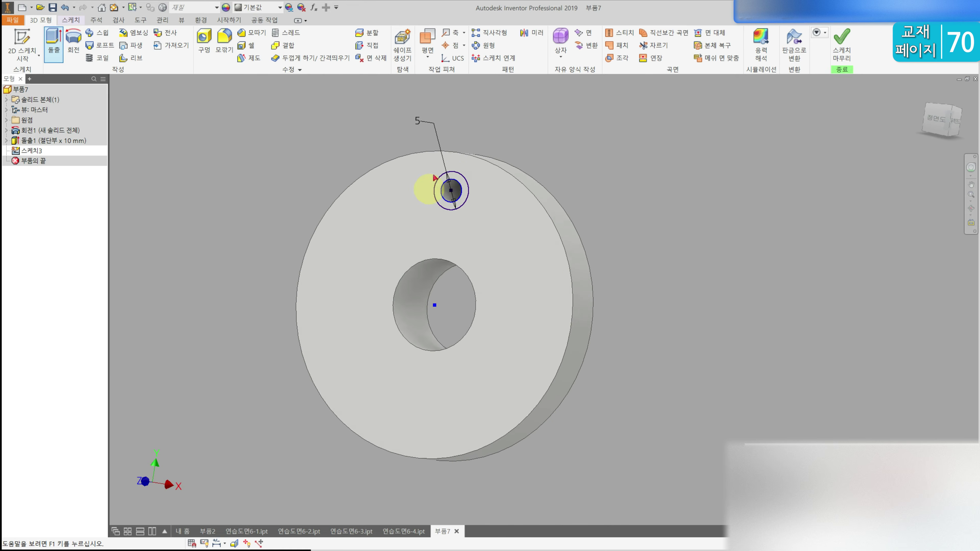
left_click(435, 178)
left_click(223, 131)
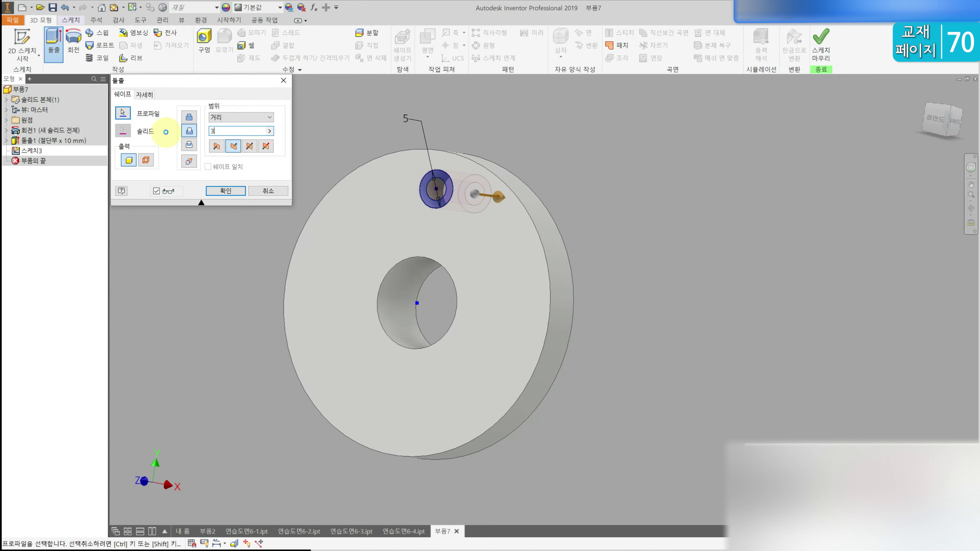
type("3")
key("Return")
- Pattern both hole cuts circularly around the disc's axis with 6 occurrences over 360 degrees
left_click(487, 45)
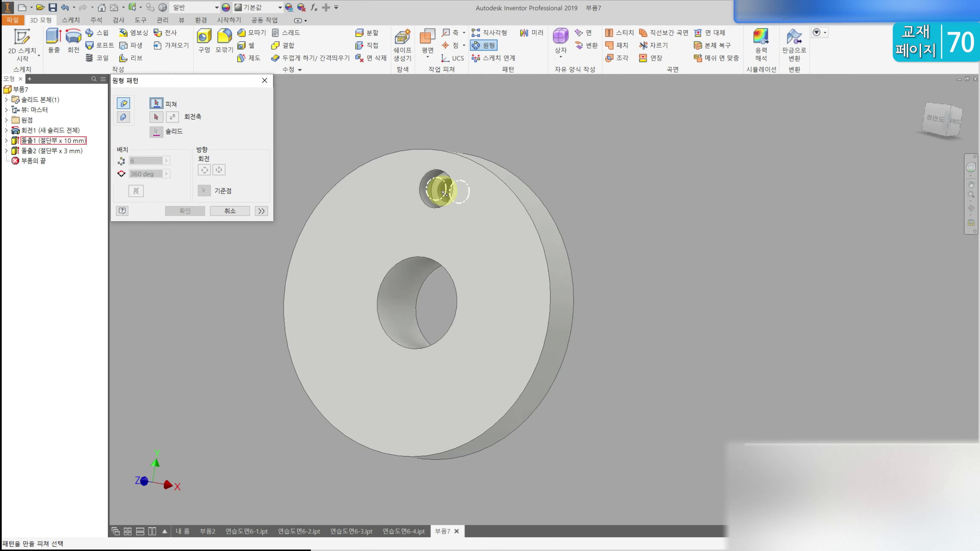
left_click(444, 193)
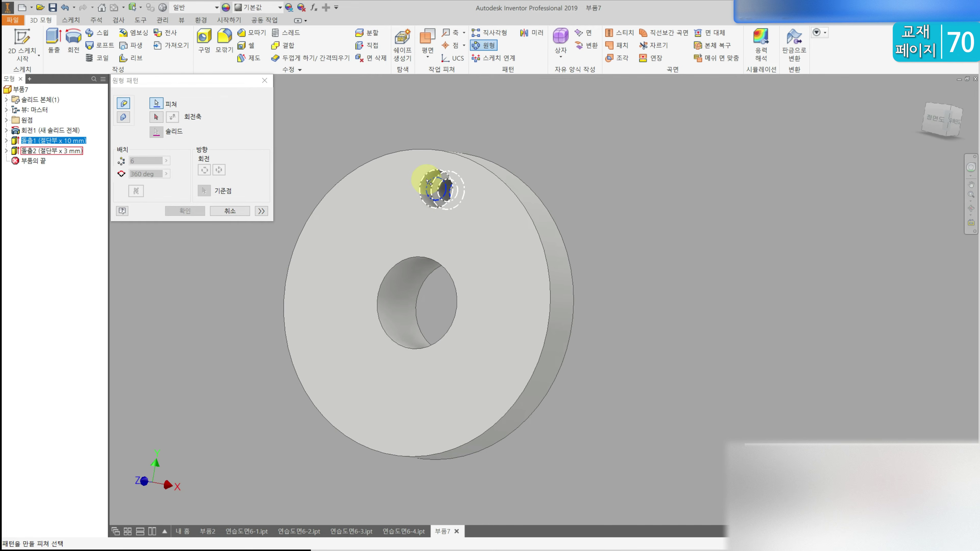
left_click(428, 182)
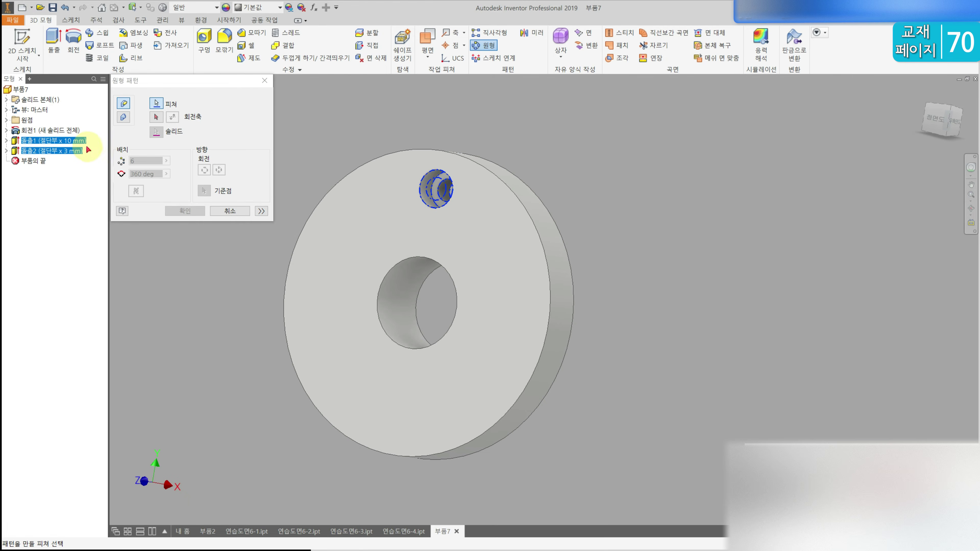
left_click(542, 203)
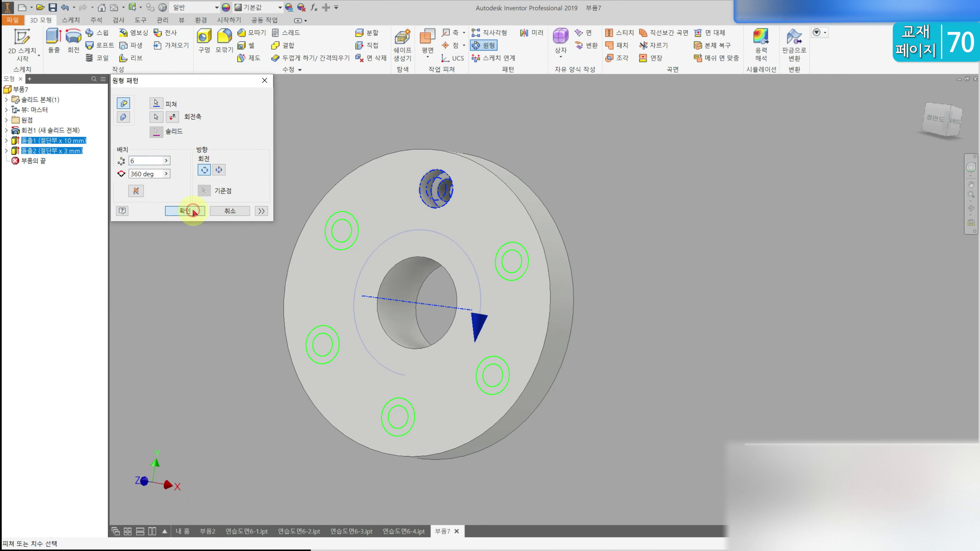
left_click(186, 210)
- Chamfer the disc's outer circular edges by 1 mm
middle_click_drag(289, 182, 245, 177, "shift")
left_click(261, 34)
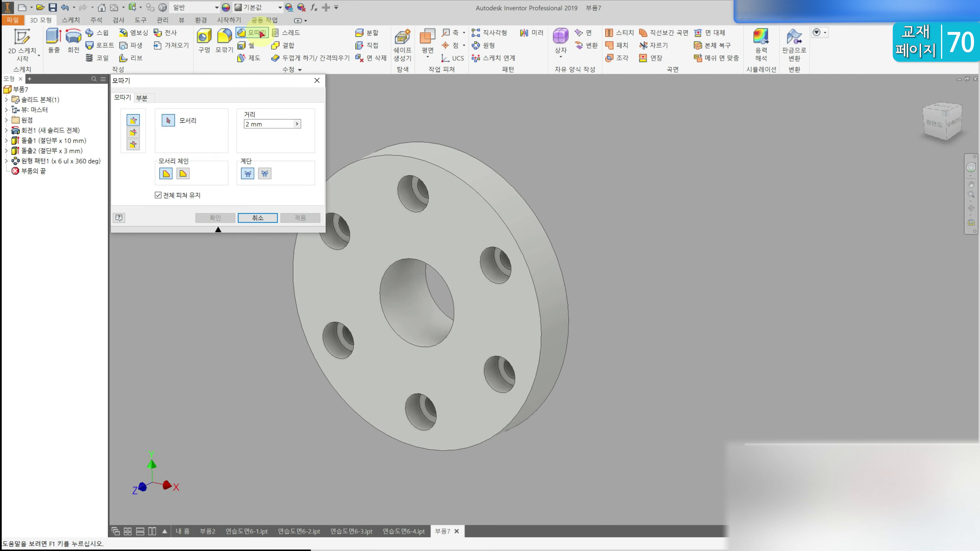
type("1")
left_click(438, 168)
middle_click_drag(438, 165, 464, 210, "shift")
left_click(475, 211)
left_click(216, 219)
- Update the part's physical properties in iProperties and check its mass
left_click(923, 93)
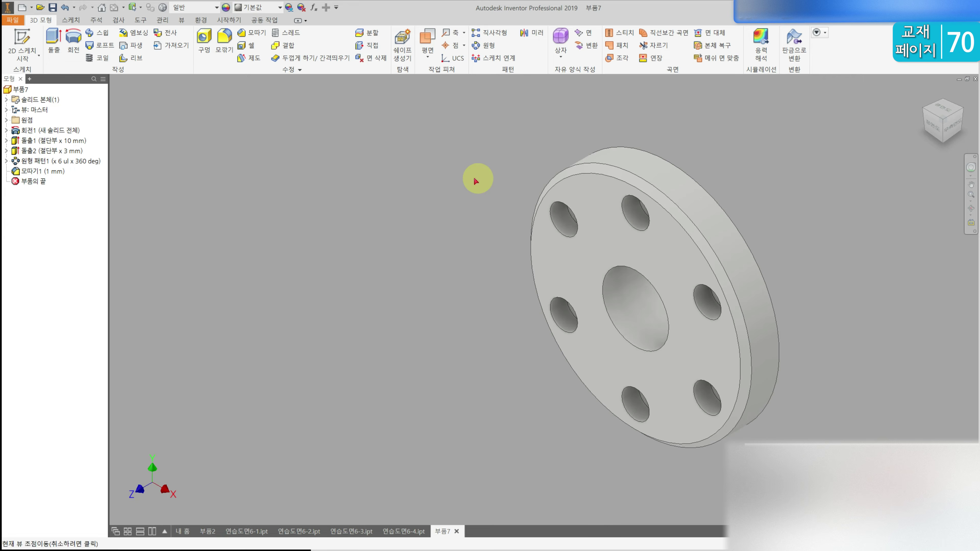
right_click(19, 90)
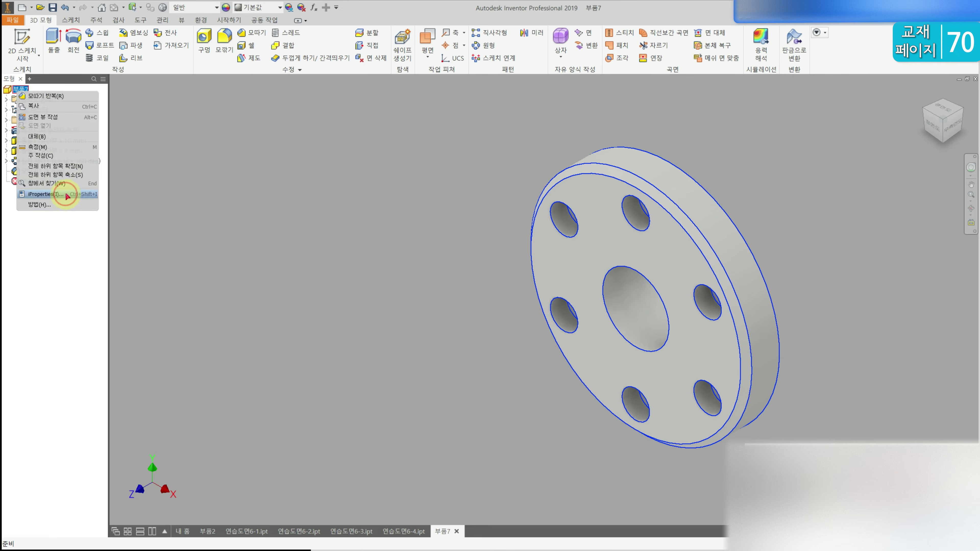
left_click(46, 193)
left_click(290, 110)
left_click(361, 131)
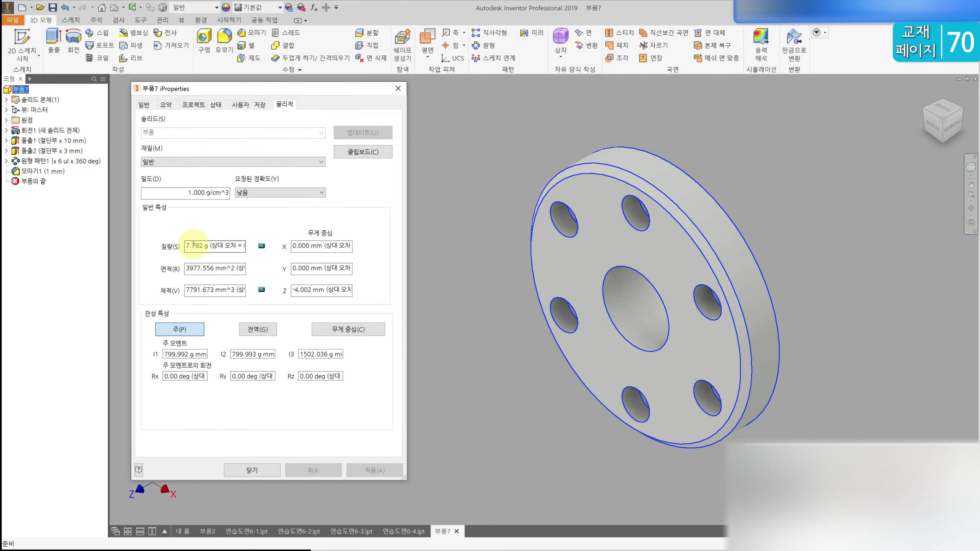
left_click(253, 472)
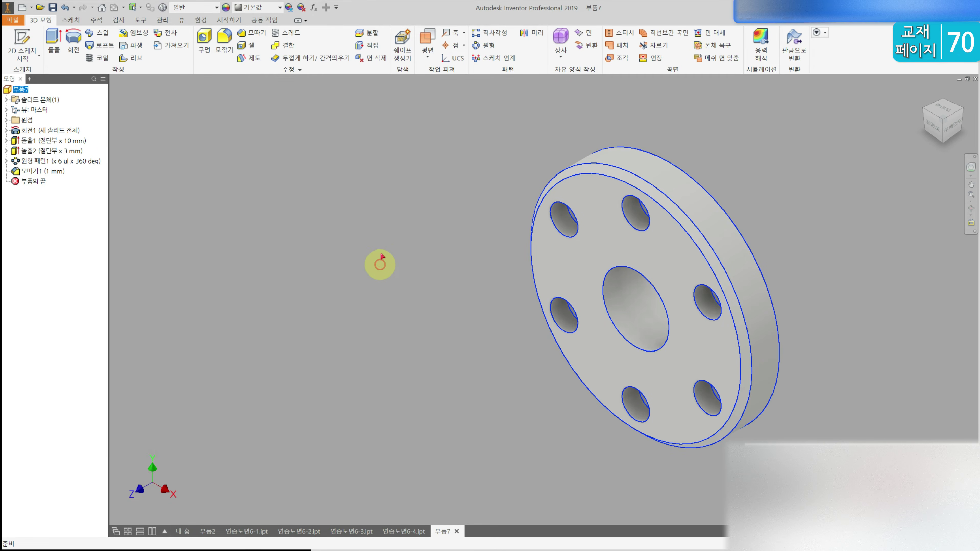
- Save the part as 연습도면6-5 in the 연습도면 folder
key("ctrl+s")
scroll(533, 295, "down", 5)
left_click(435, 396)
left_click(475, 429)
double_click(504, 431)
left_click(503, 431)
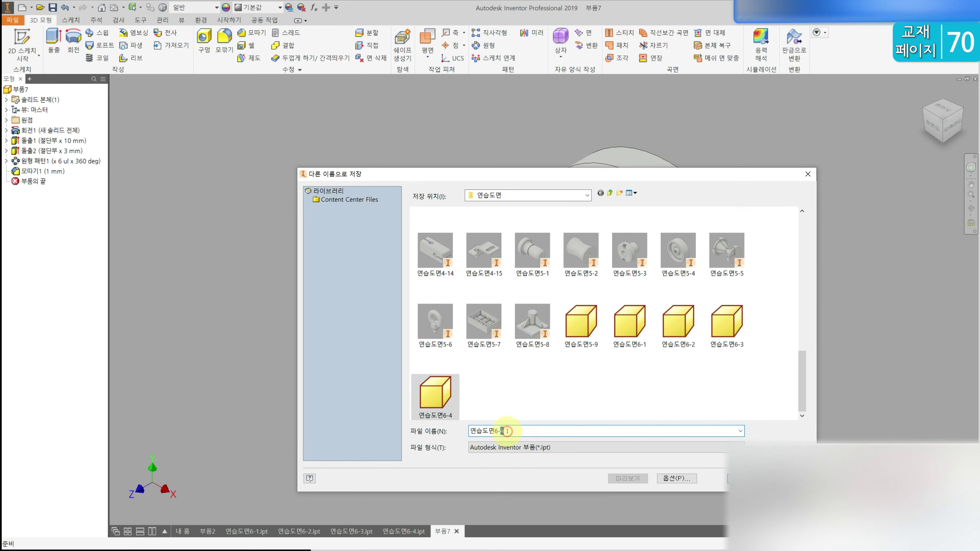
key("shift+Left")
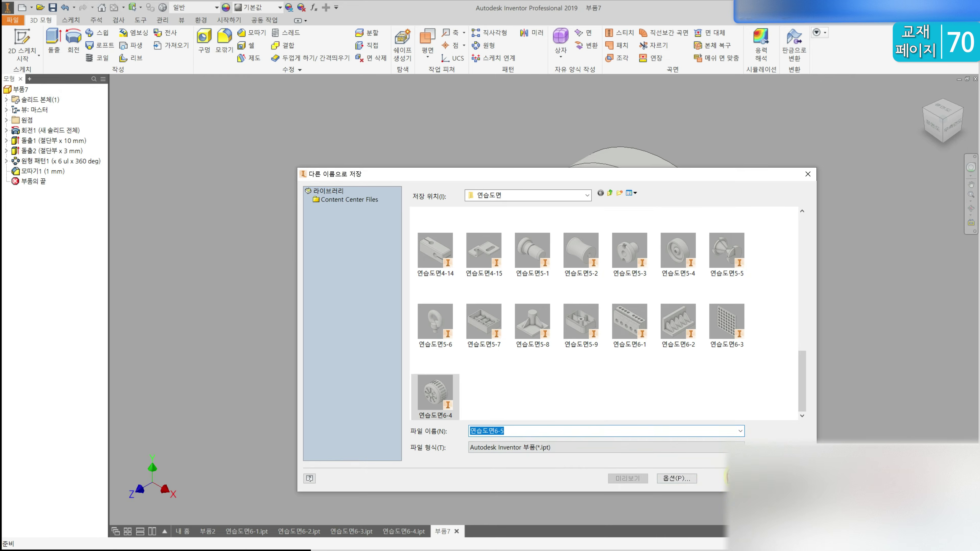
key("Return")
- Create a new part from the 부품.ipt template
left_click(22, 7)
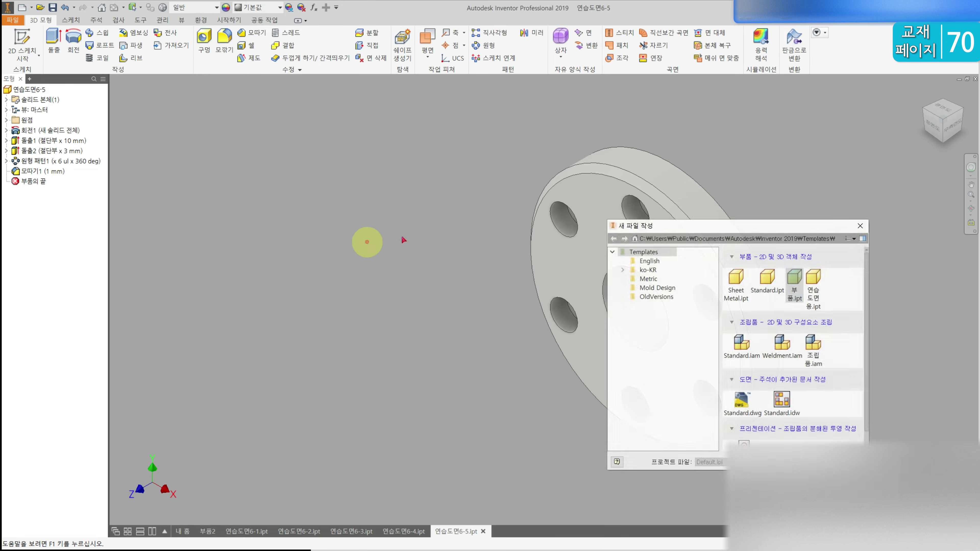
left_click(795, 276)
double_click(796, 277)
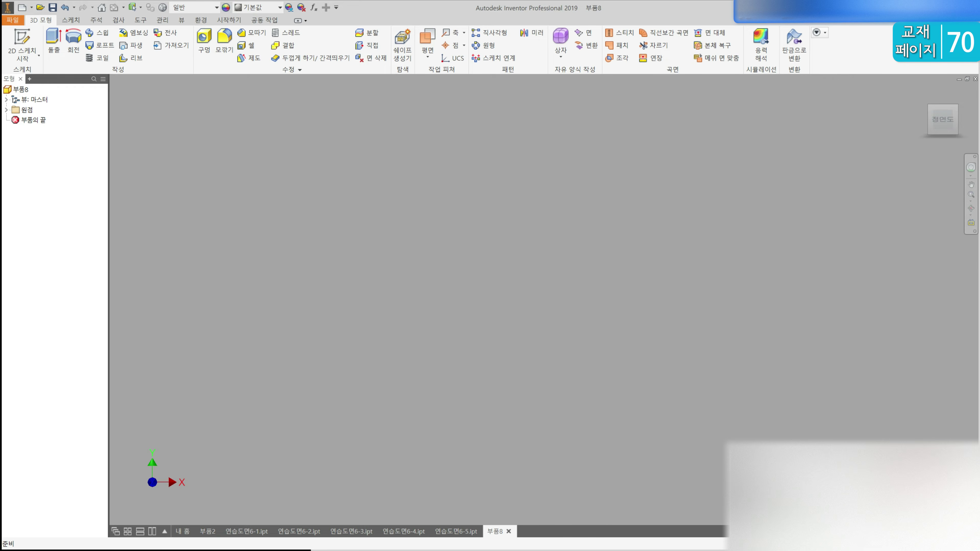
- Sketch two concentric circles directly above the origin on the front plane, the outer one about 4.9 mm in diameter
left_click(22, 43)
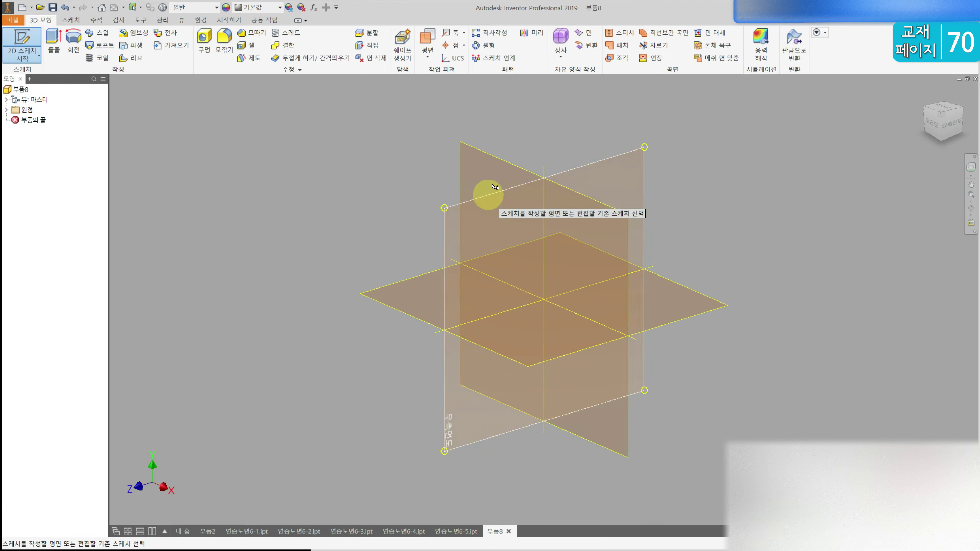
left_click(497, 177)
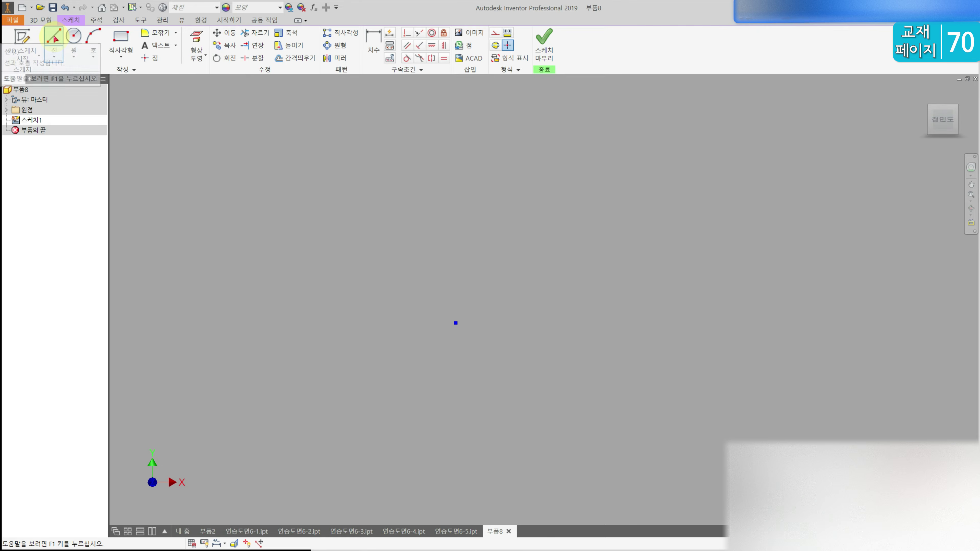
left_click(73, 36)
left_click(456, 144)
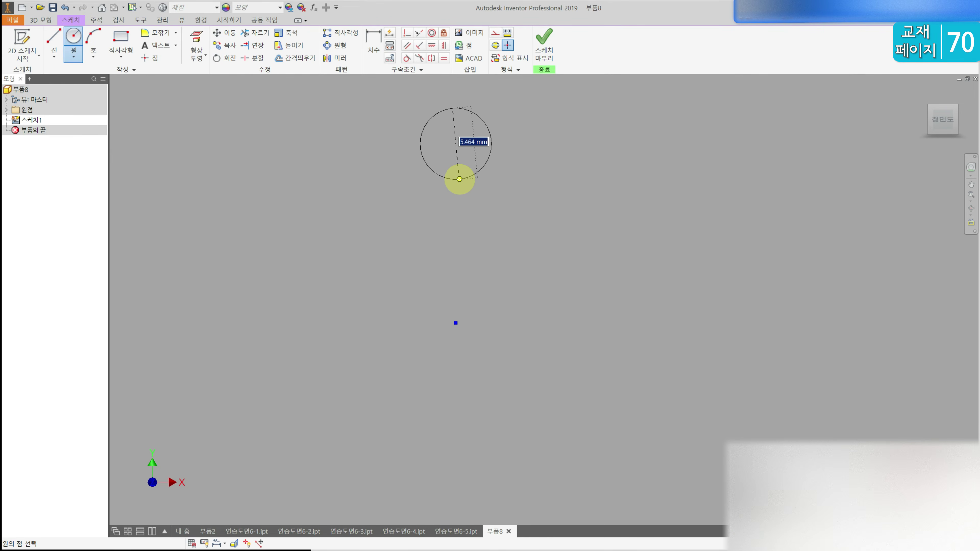
left_click(457, 175)
left_click(456, 144)
left_click(457, 159)
- Draw two sloped side lines from the outer circle's sides, joined by a horizontal base line near the origin
left_click(53, 39)
left_click(424, 144)
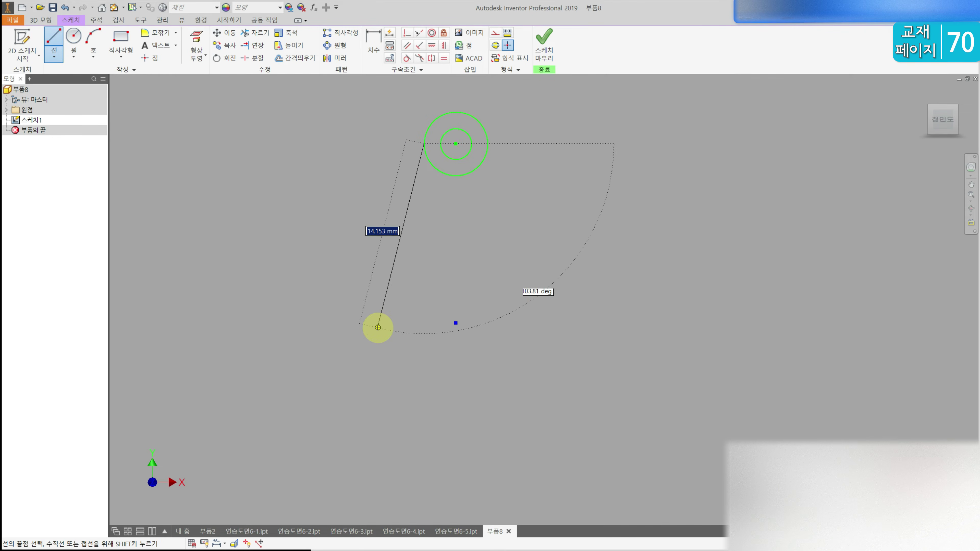
left_click(382, 311)
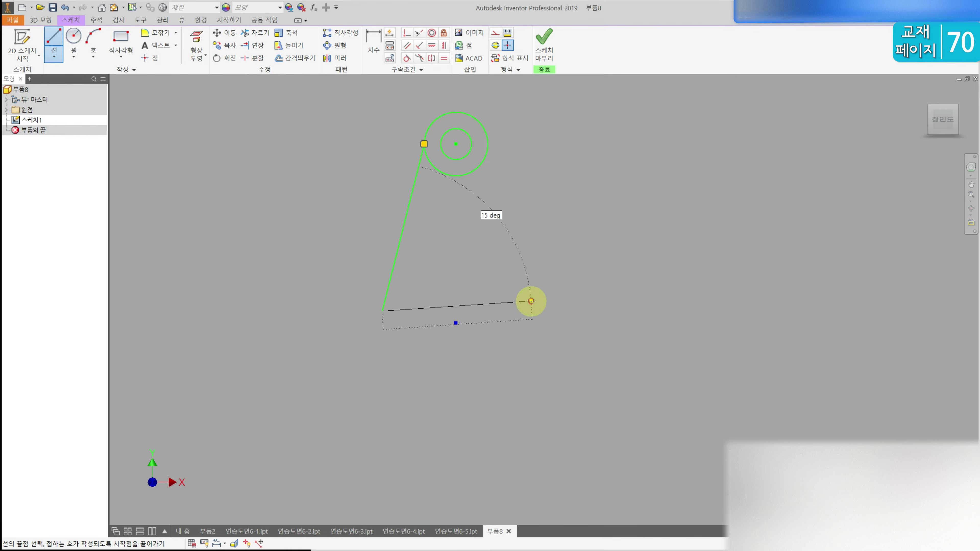
left_click(531, 310)
left_click(488, 145)
key("Escape")
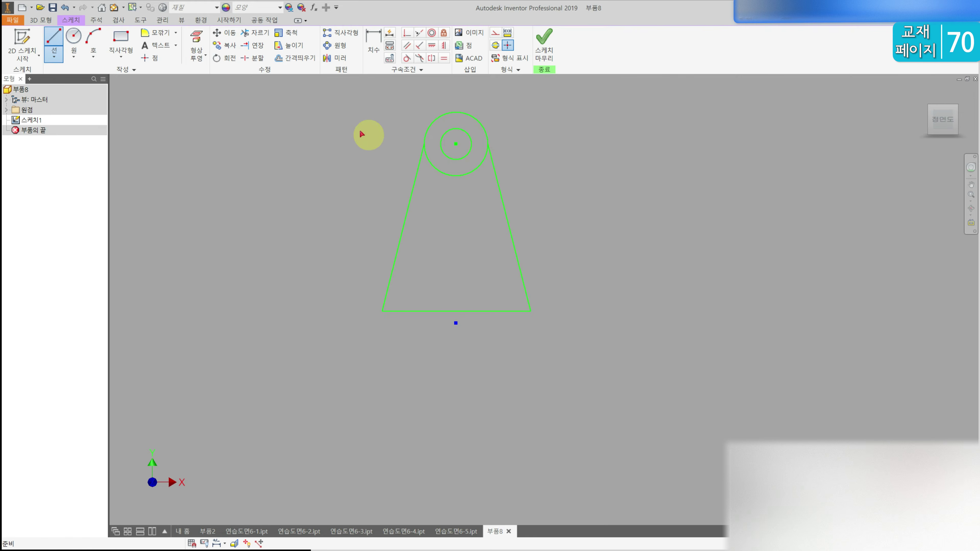
- Fix the base line's midpoint to the origin and make both sloped lines tangent to the outer circle
left_click(409, 34)
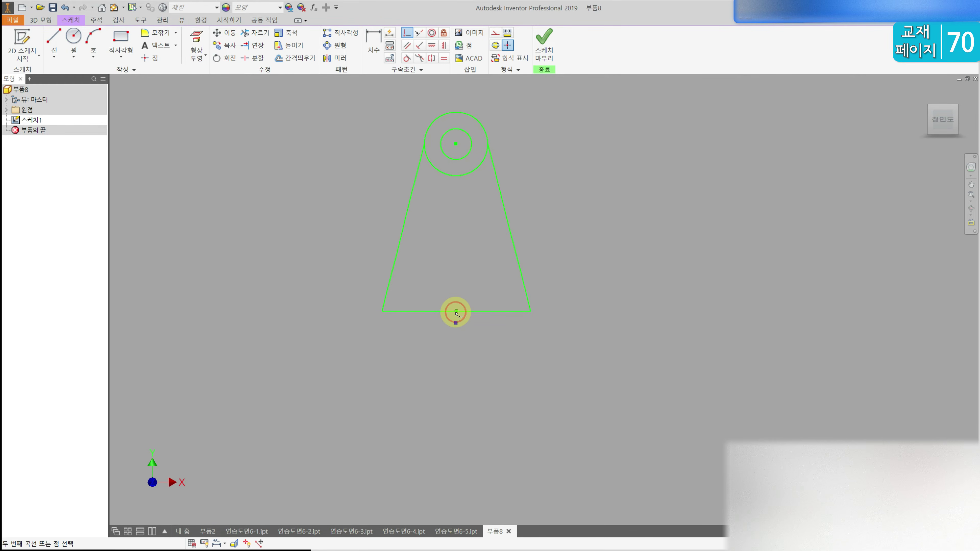
left_click(455, 324)
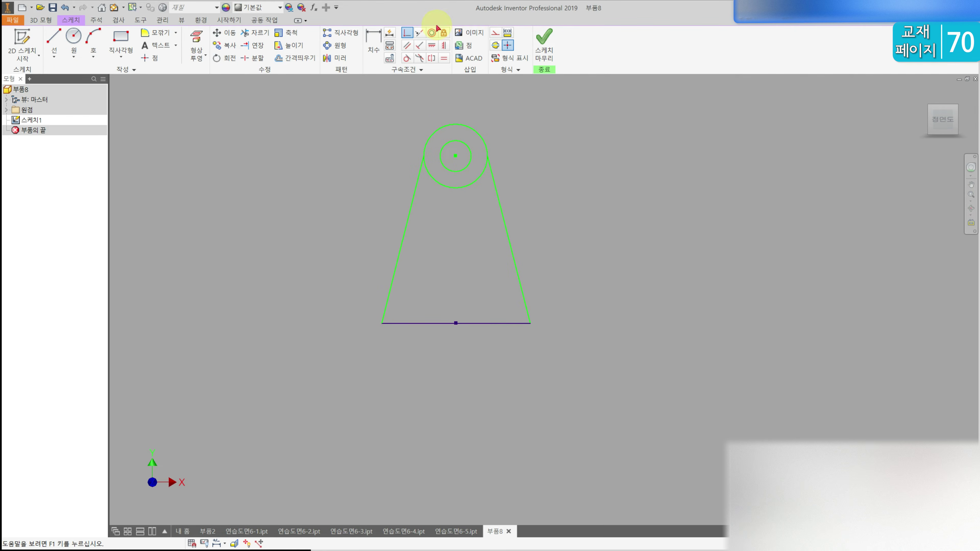
left_click(407, 59)
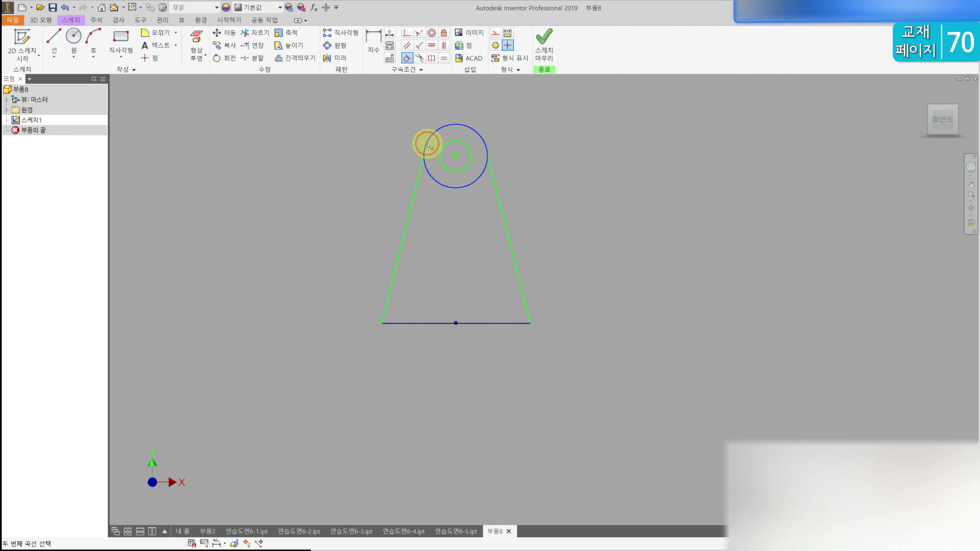
left_click(419, 180)
left_click(485, 170)
left_click(494, 181)
key("Escape")
- Trim away the outer circle's lower arc between the two sloped lines
left_click(255, 32)
left_click(459, 190)
key("Escape")
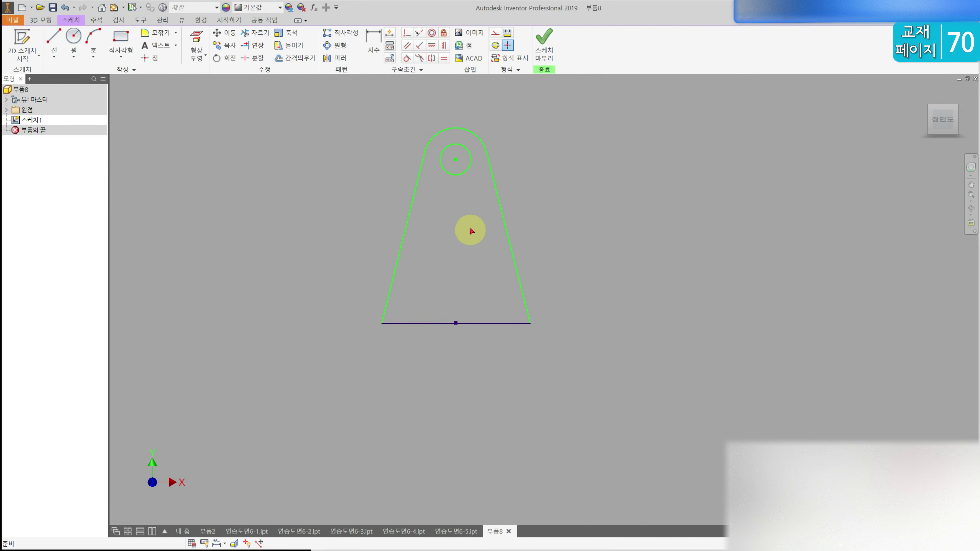
- Dimension the lug's rounded top to a 3 mm radius and its hole to a 3 mm diameter
left_click(373, 44)
left_click(436, 134)
left_click(429, 114)
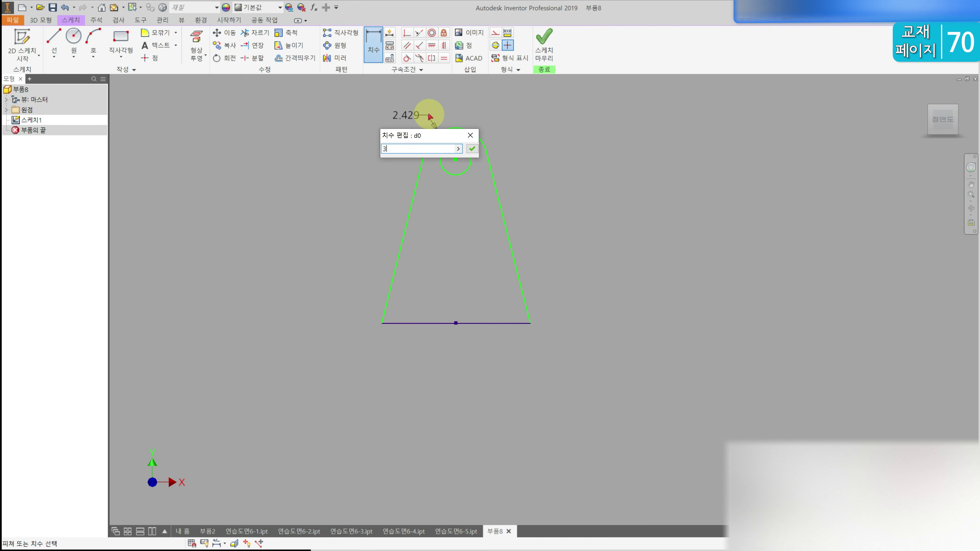
left_click(472, 149)
left_click(473, 131)
left_click(536, 185)
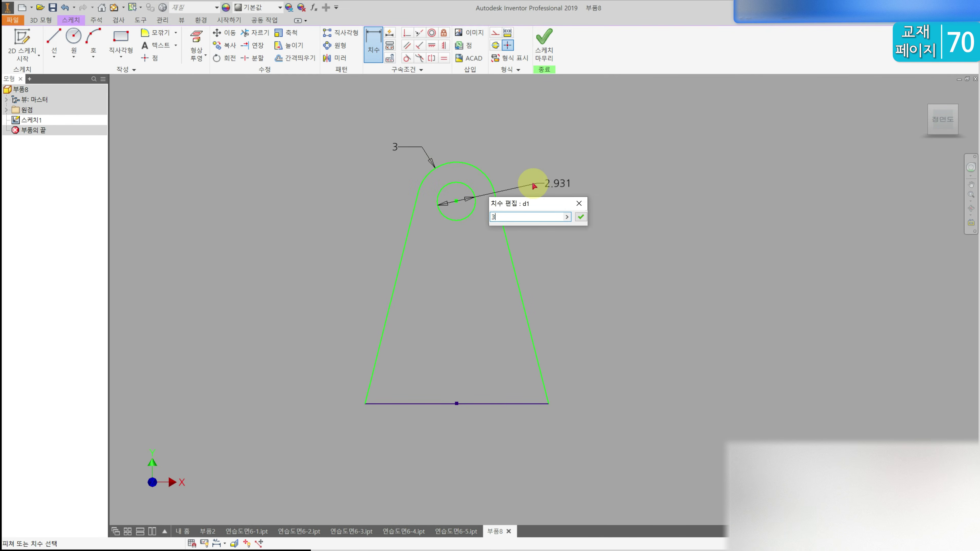
key("Return")
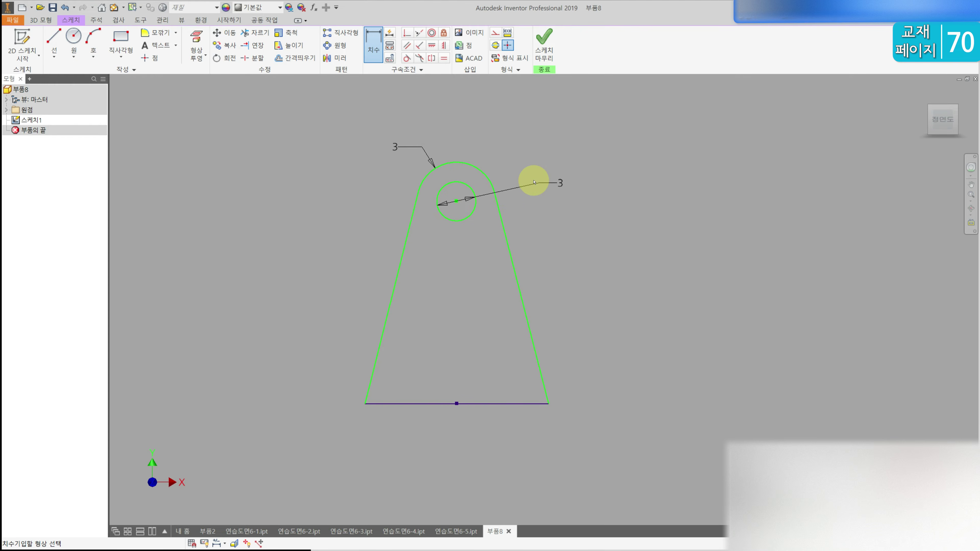
- Set the angle between the two sloped side lines to 32 degrees
left_click(404, 249)
left_click(505, 248)
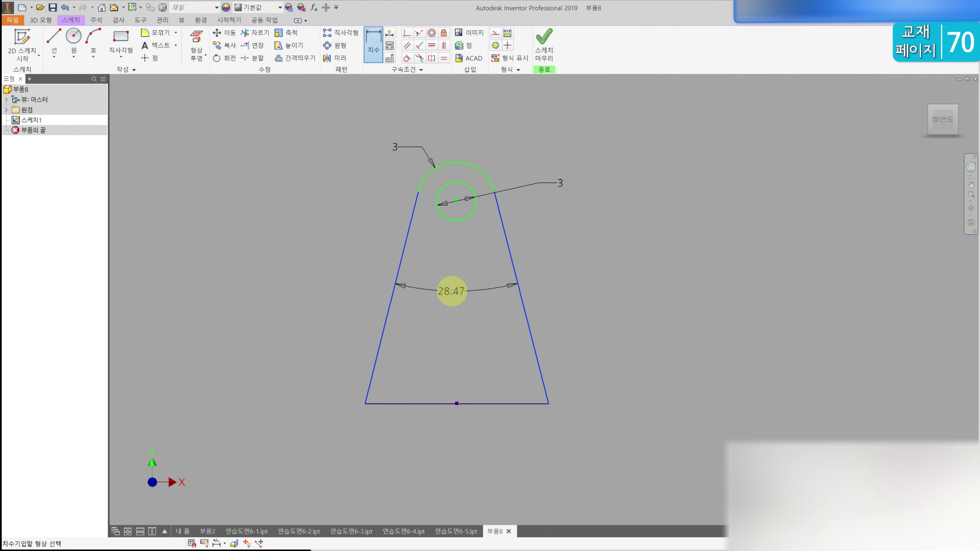
left_click(452, 289)
type("32")
key("Return")
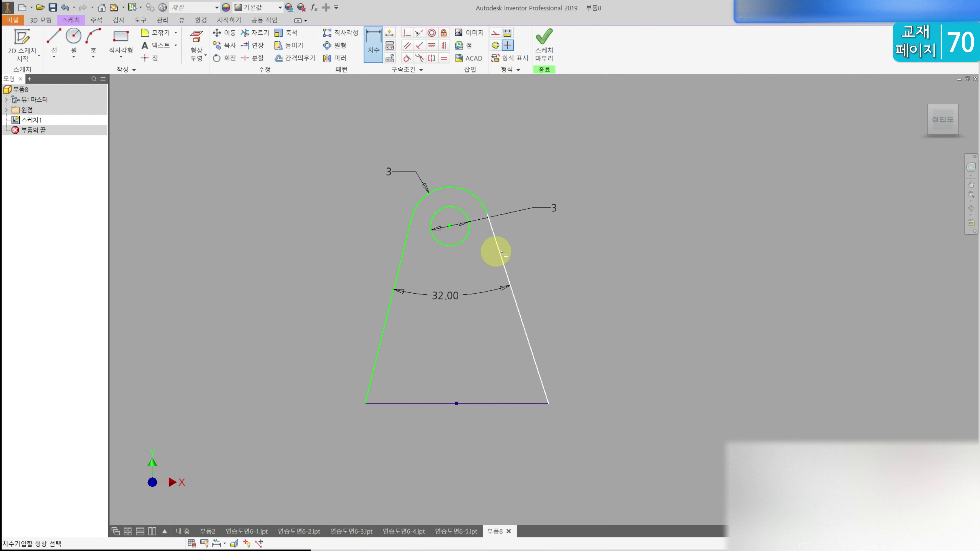
- Constrain the two sloped side lines to equal length
left_click(445, 59)
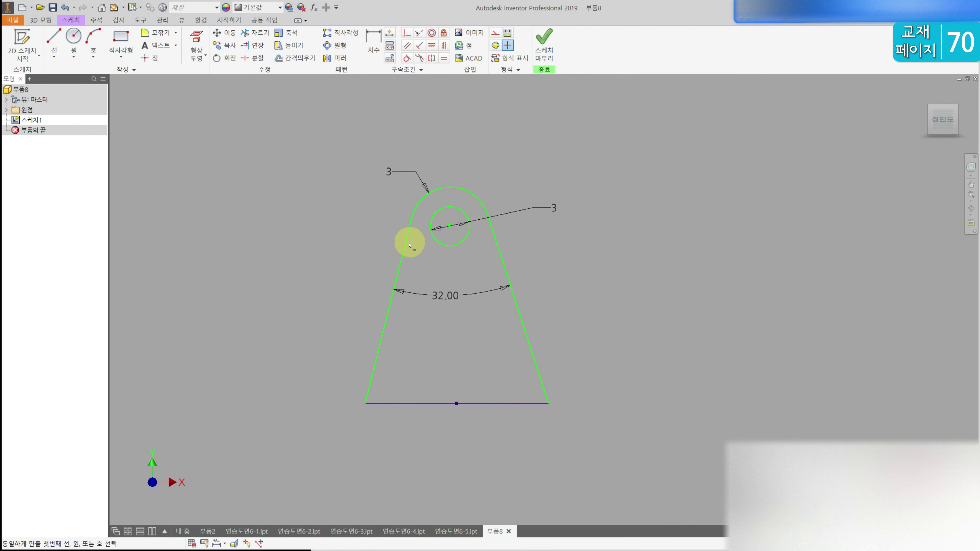
left_click(407, 247)
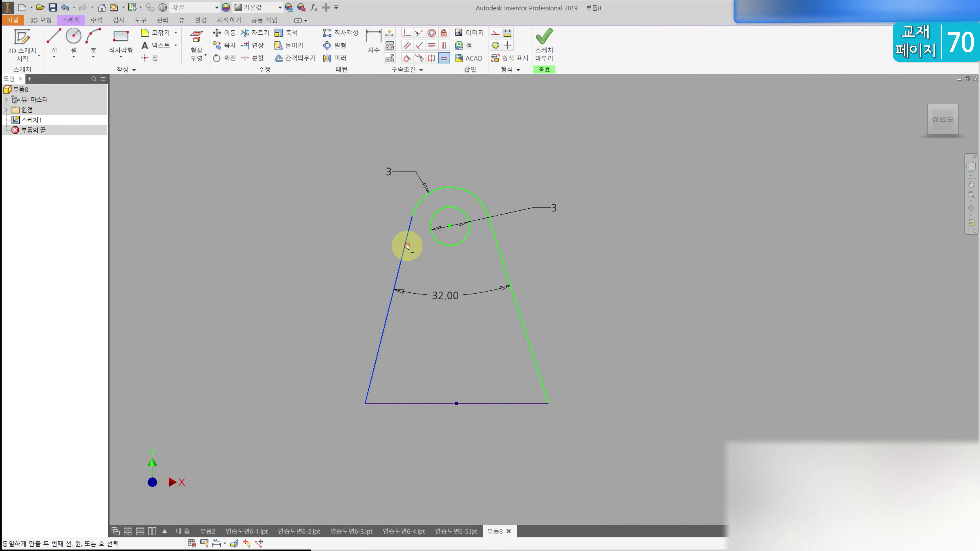
left_click(497, 243)
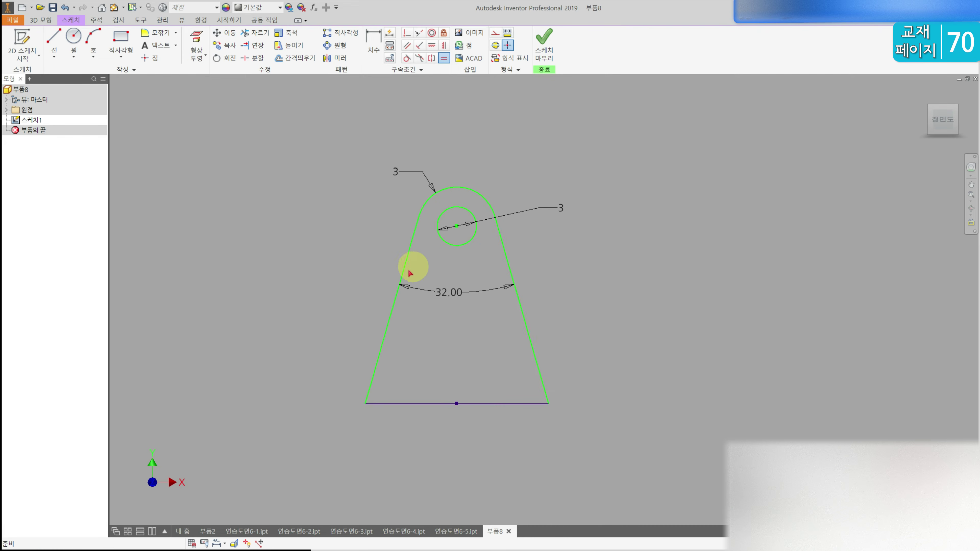
key("Escape")
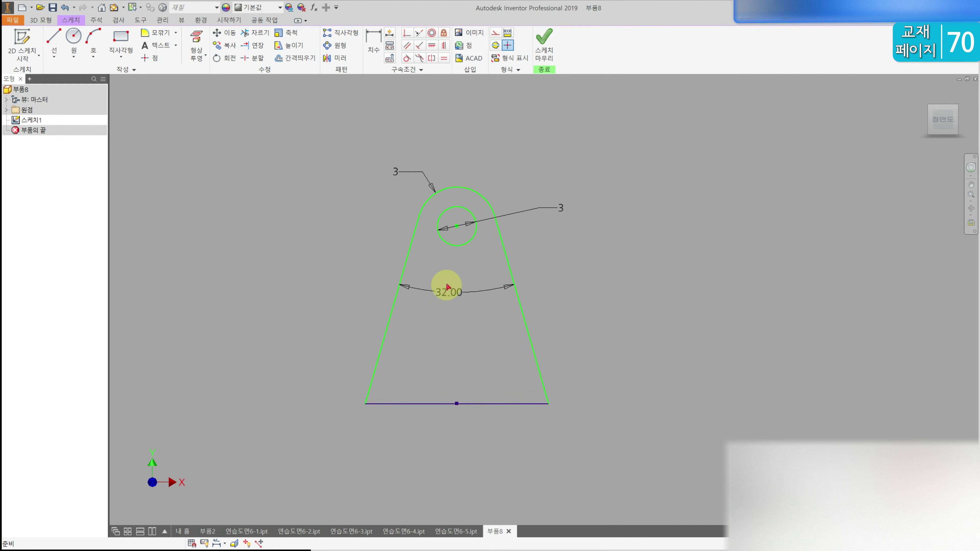
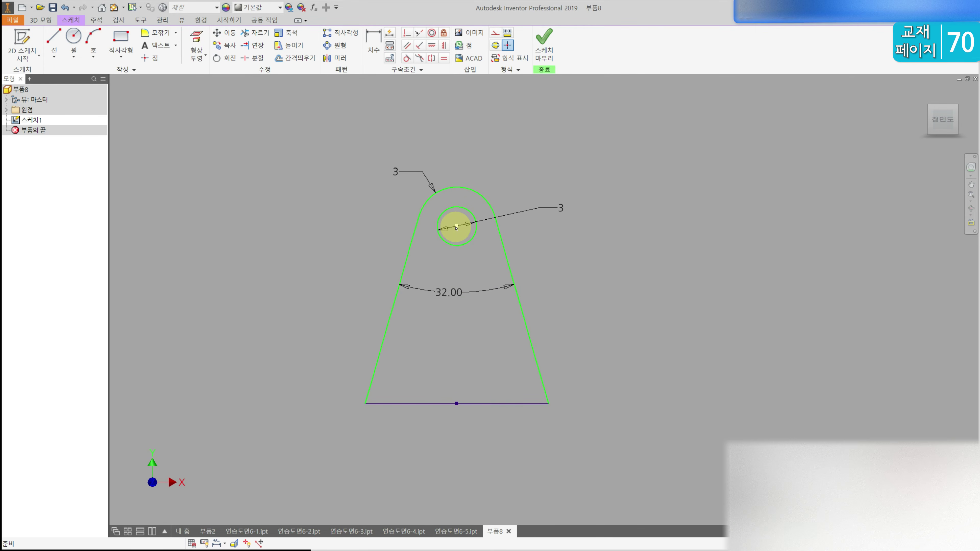
- Shift the hole's centre up and down to test the profile's remaining vertical freedom
mouse_move(456, 228)
left_mouse_down()
mouse_move(459, 137)
mouse_move(453, 234)
mouse_move(450, 209)
left_mouse_up()
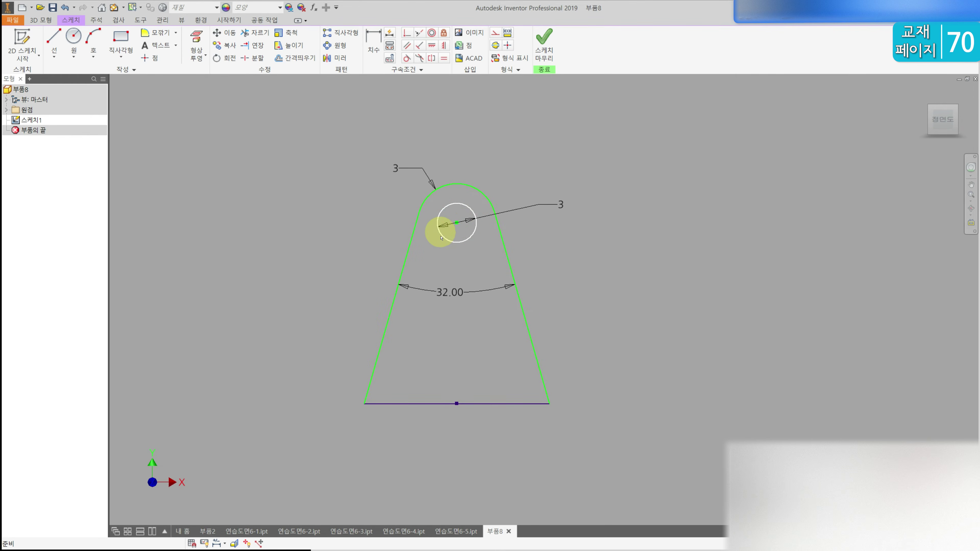
left_click_drag(459, 224, 457, 232)
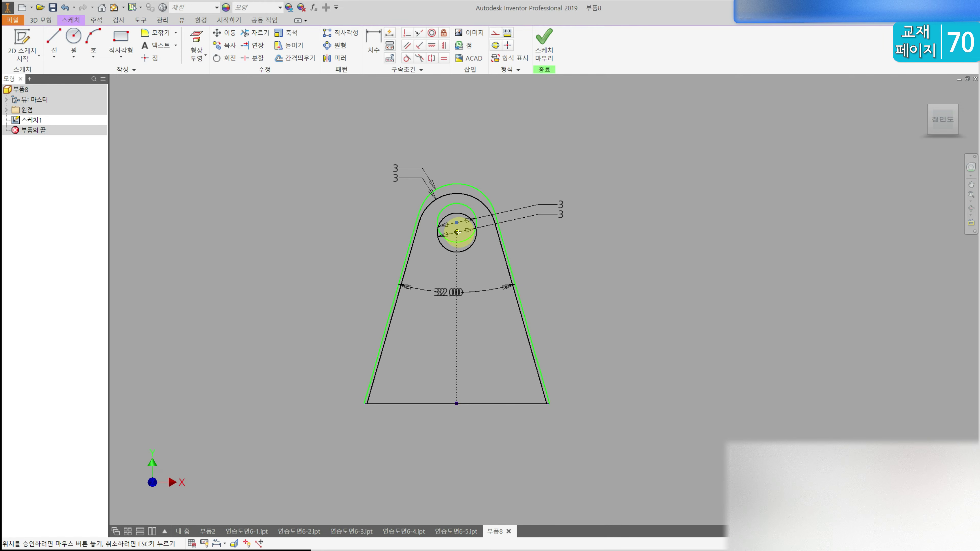
left_click_drag(457, 232, 457, 232)
- Dimension the hole centre's height above the base line at 17 mm
key("d")
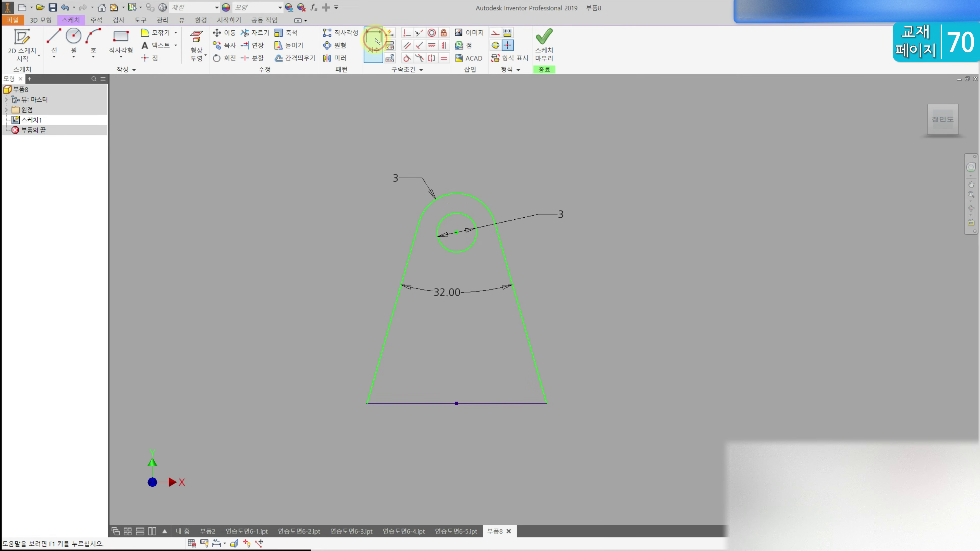
left_click(478, 242)
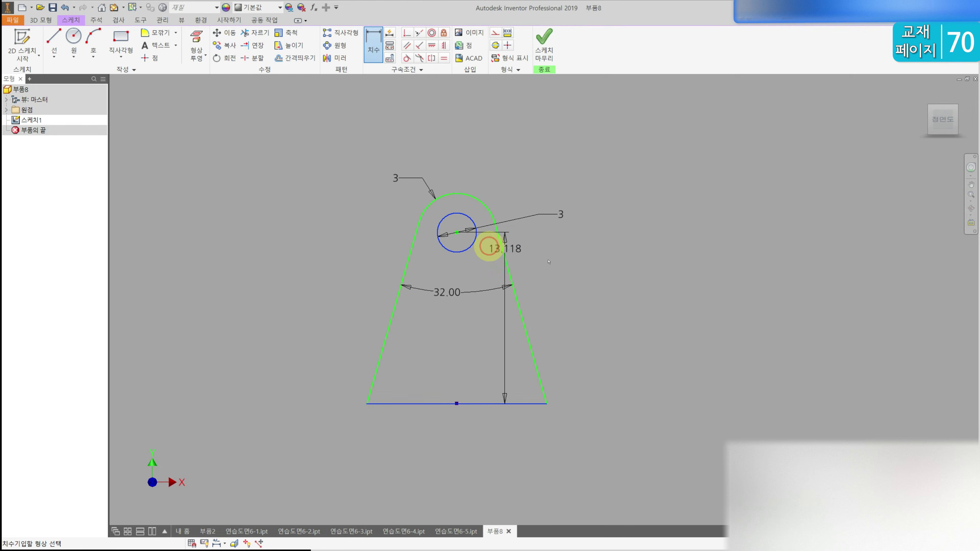
left_click(591, 271)
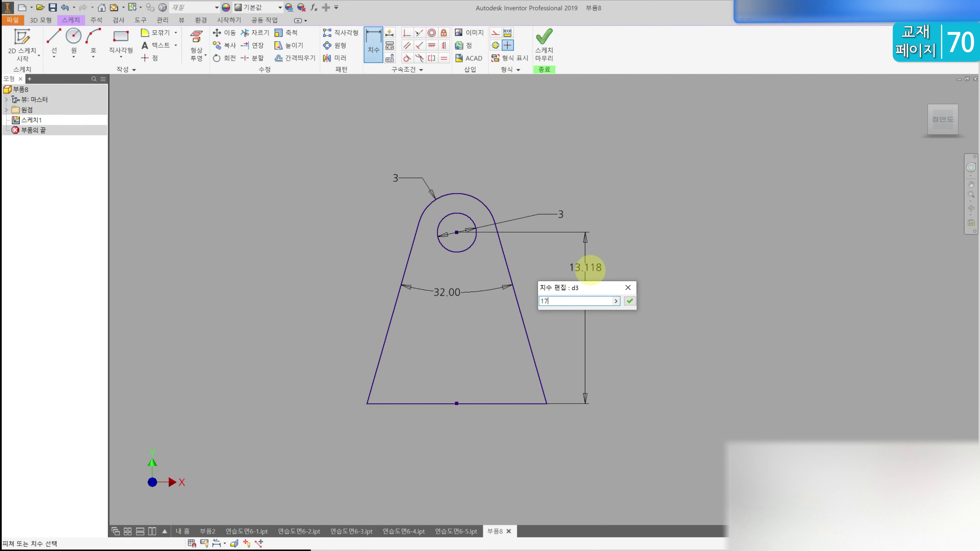
type("17")
key("Return")
key("Escape")
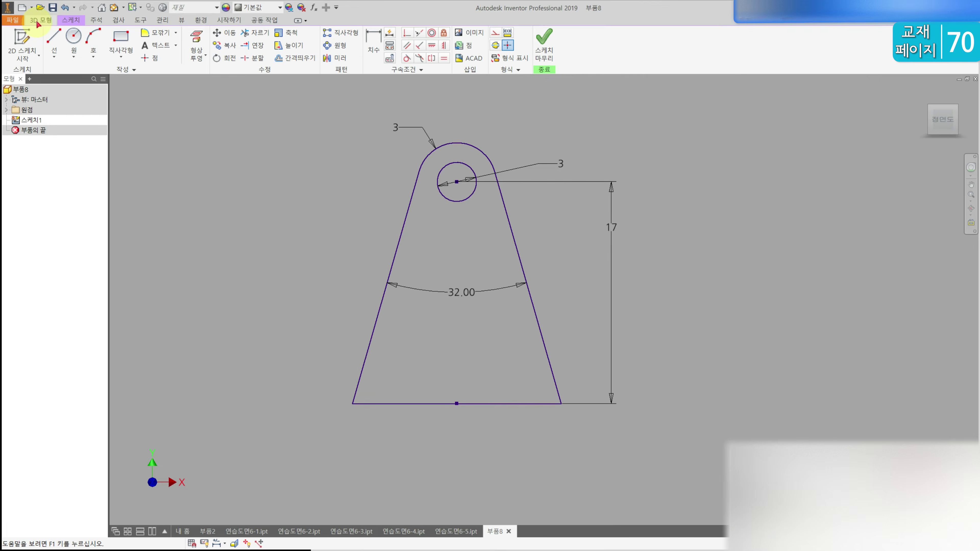
- Extrude the lug profile around the hole 2 mm in direction 2
left_click(39, 21)
left_click(54, 45)
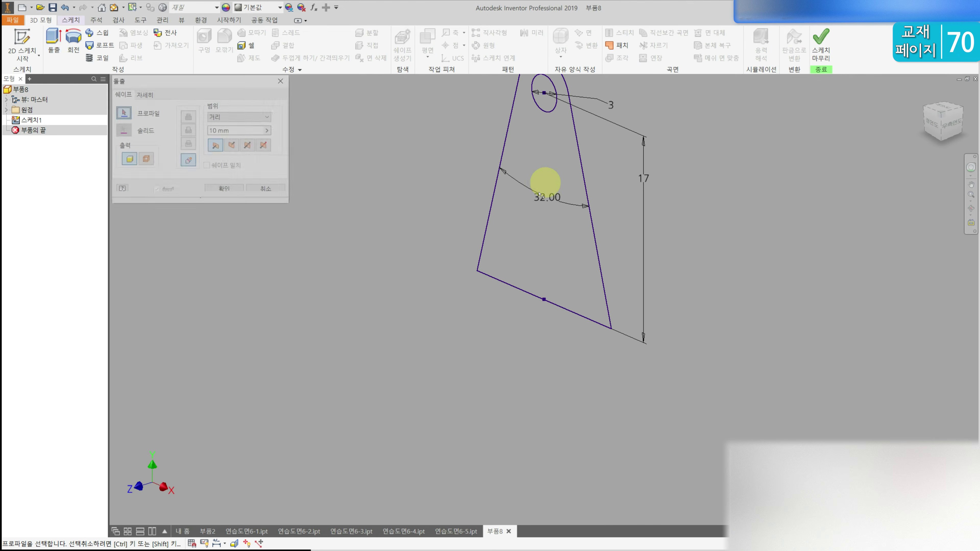
left_click(585, 246)
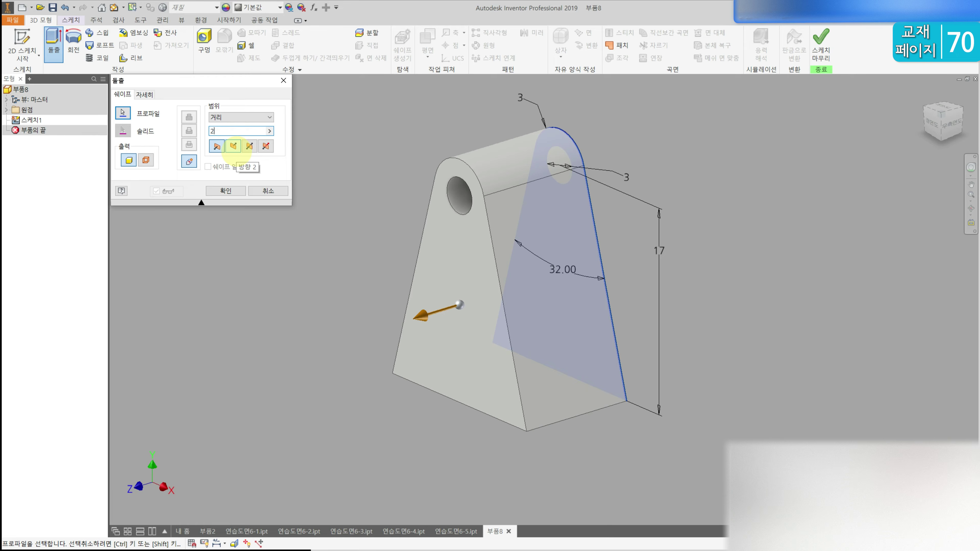
left_click(233, 147)
key("Return")
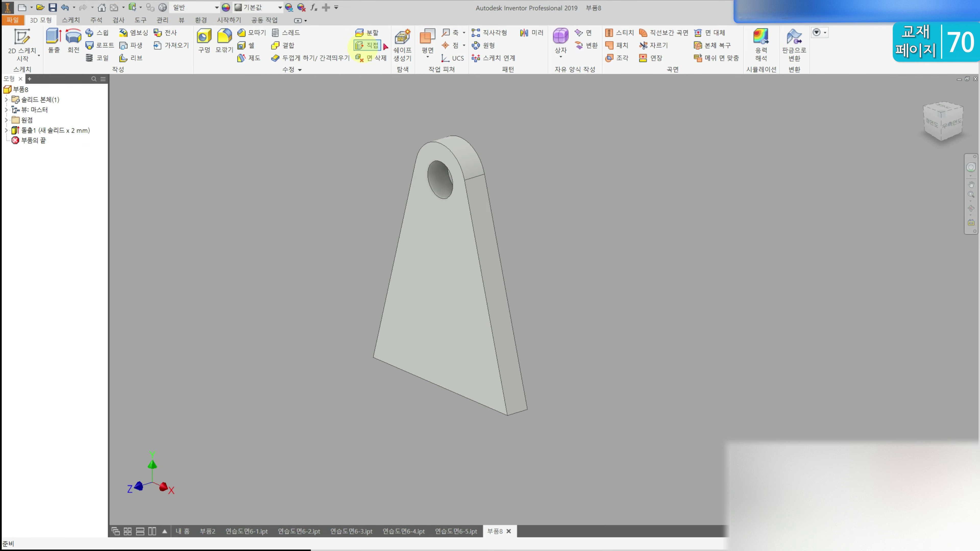
- Create a circular pattern of the extruded lug with 3 occurrences over 360 degrees about the Z axis
left_click(484, 45)
left_click(437, 245)
left_click(157, 117)
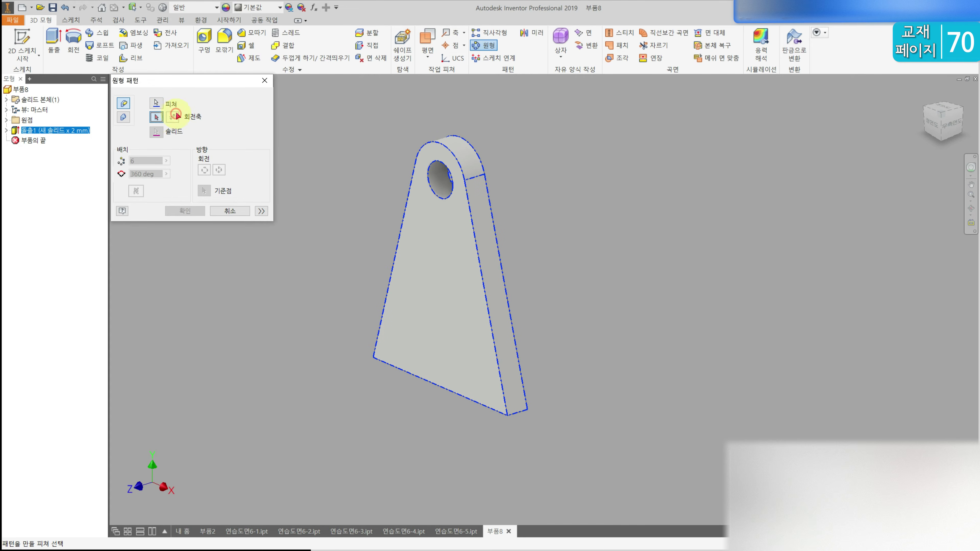
left_click(7, 121)
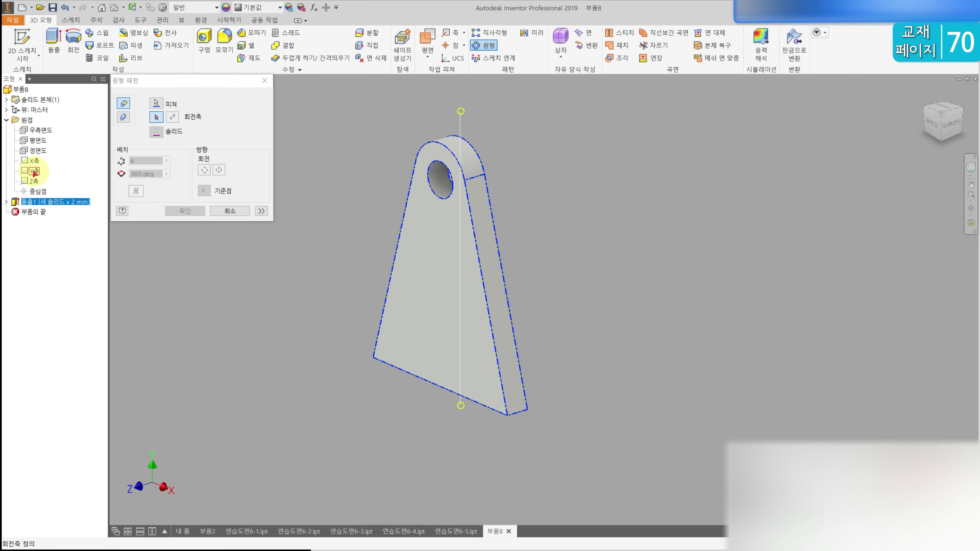
left_click(34, 182)
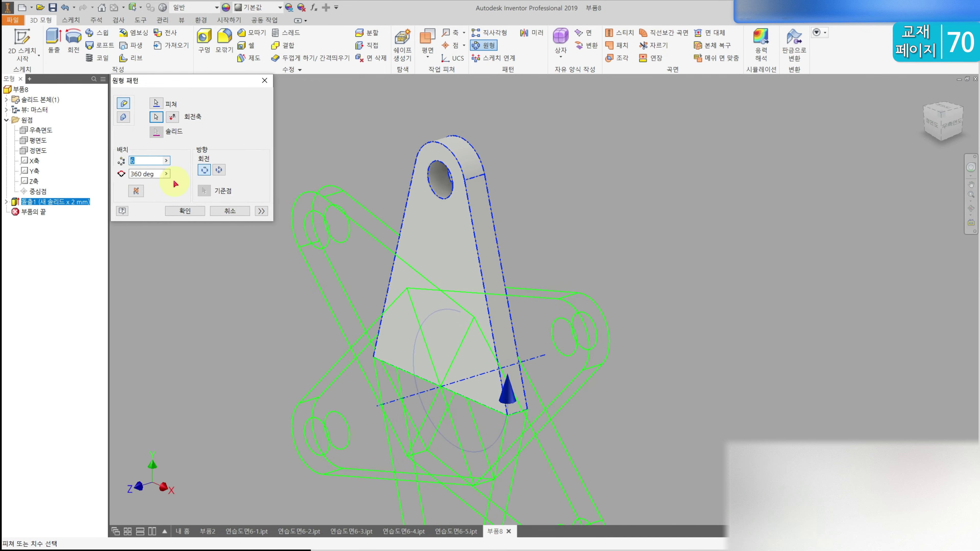
left_click(189, 210)
- Sketch a circle about 8.6 mm in diameter, centred on the origin, on the three-armed plate's front face
scroll(415, 229, "down", 5)
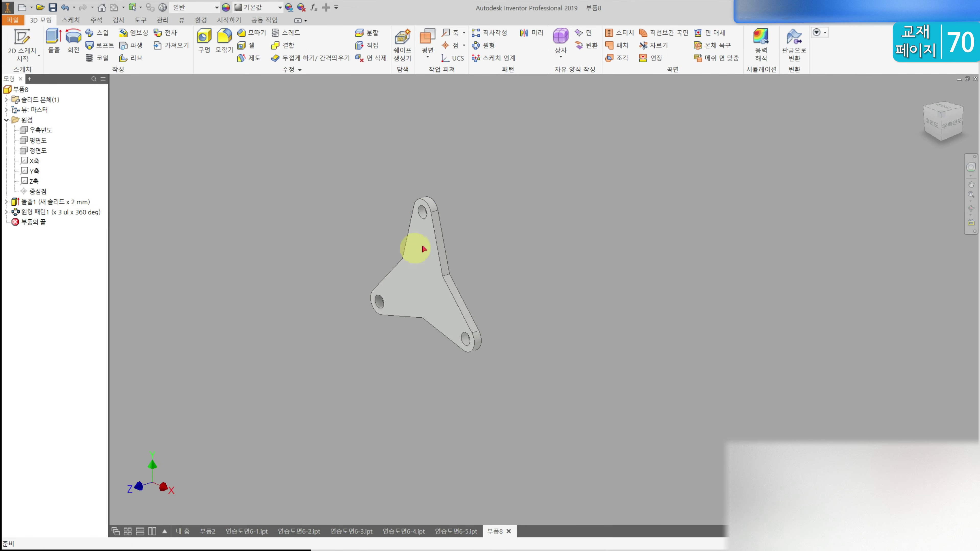
middle_click_drag(422, 244, 499, 232, "shift")
left_click_drag(499, 231, 437, 235)
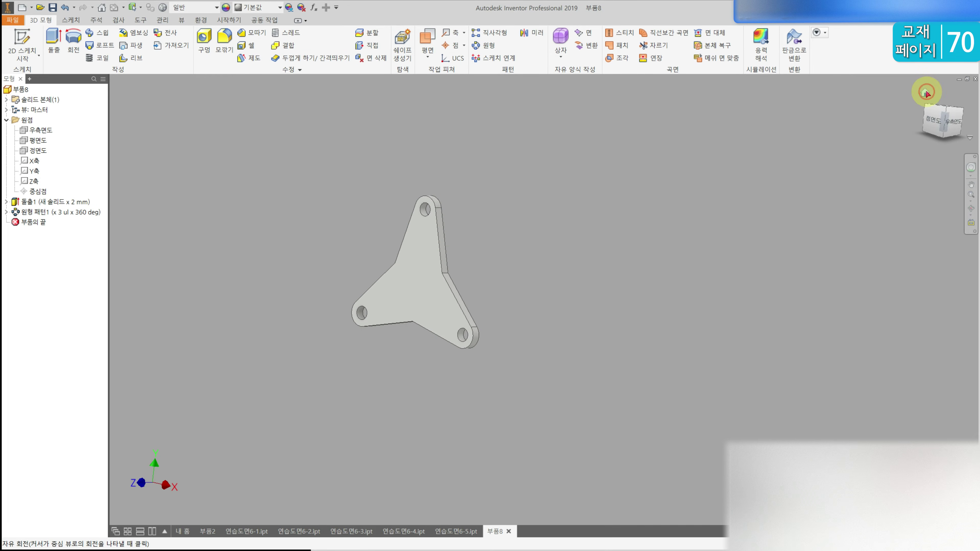
left_click(925, 92)
left_click(560, 307)
left_click(551, 306)
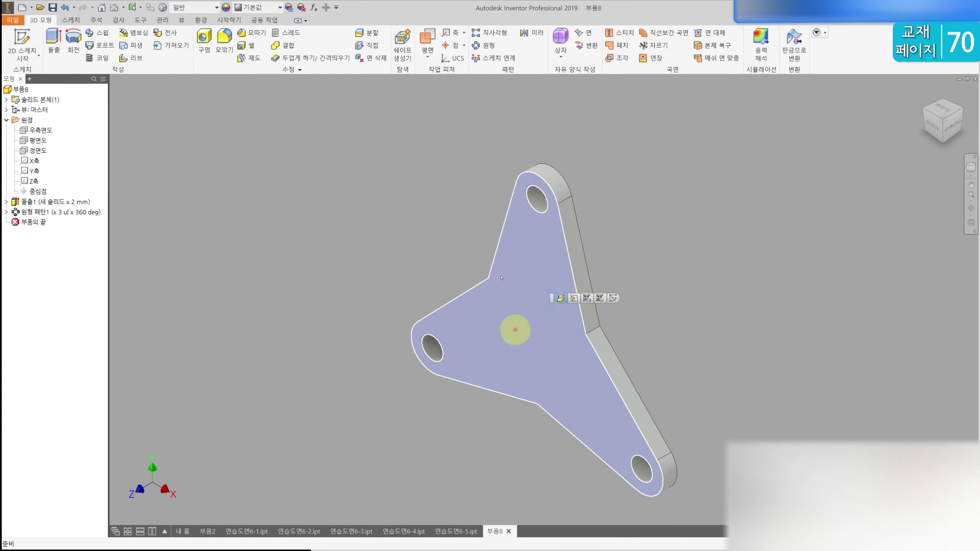
left_click(22, 41)
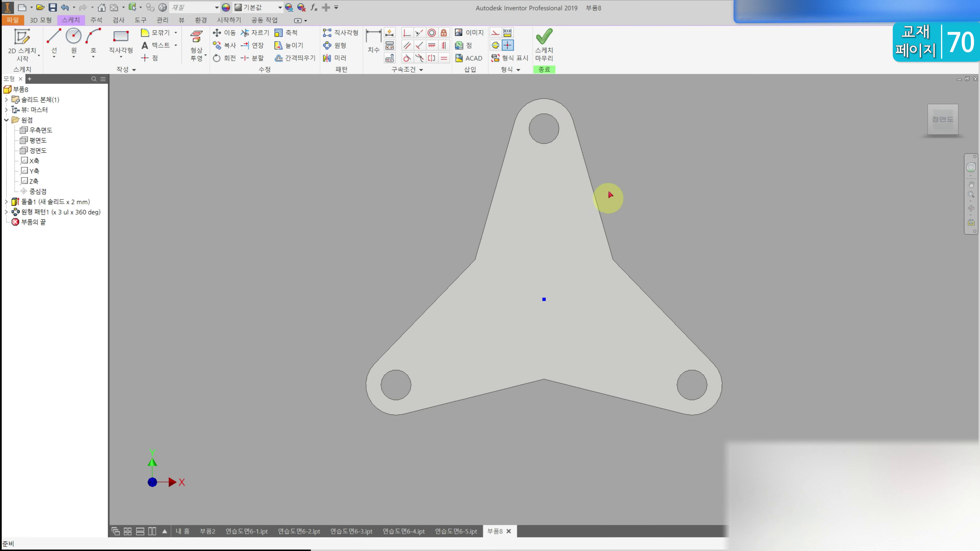
key("c")
left_click(545, 300)
left_click(575, 327)
- Set the central circle's diameter to 11 mm
key("d")
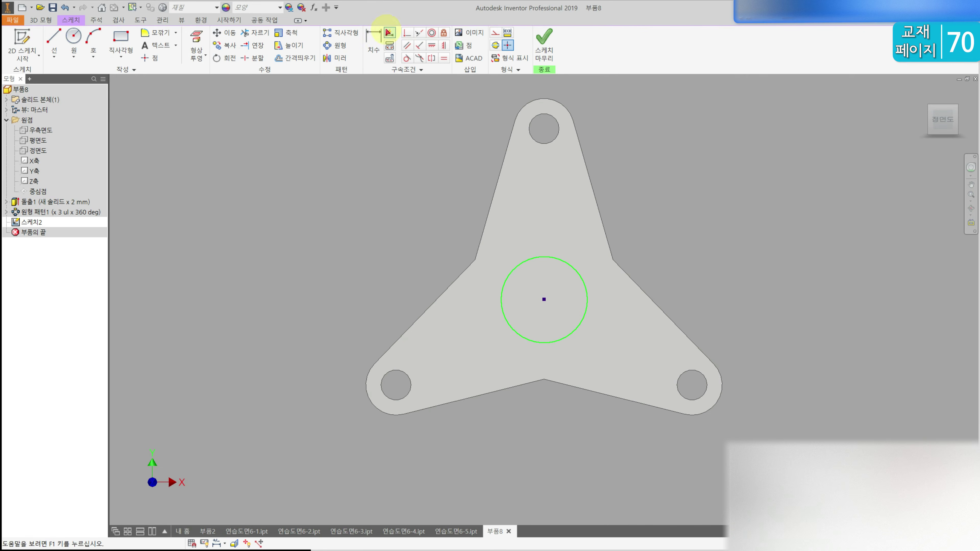
left_click(523, 261)
left_click(424, 222)
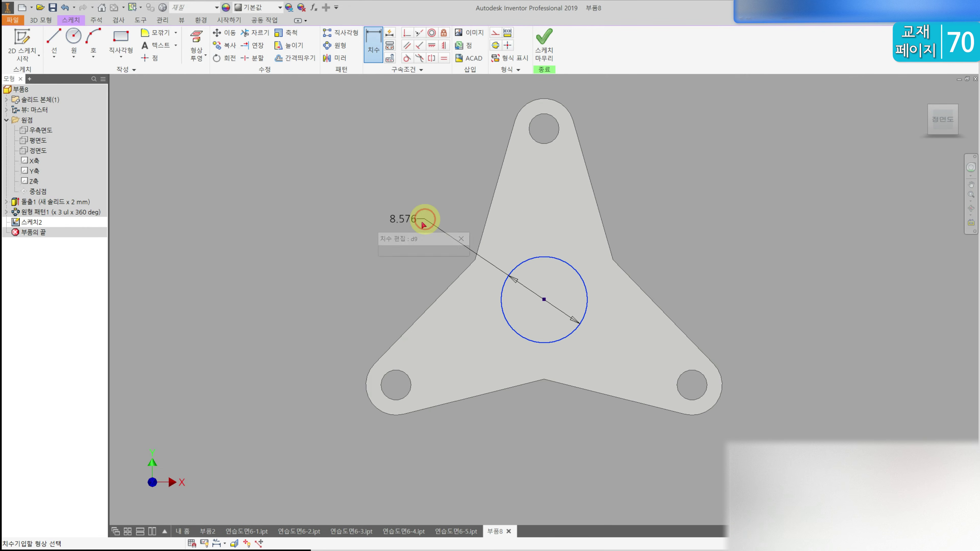
key("Return")
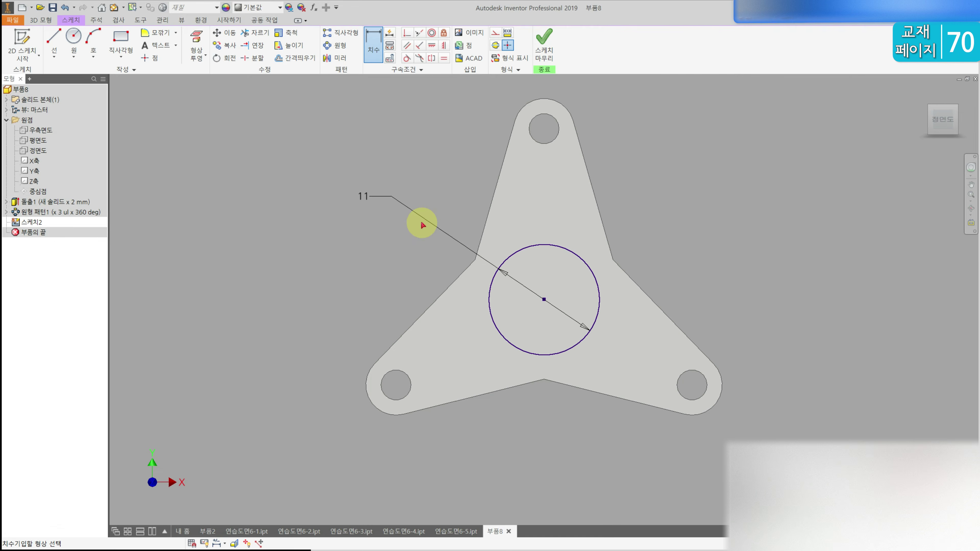
- Cut the central circle through the entire plate with an Extrude set to all
left_click(49, 20)
left_click(53, 41)
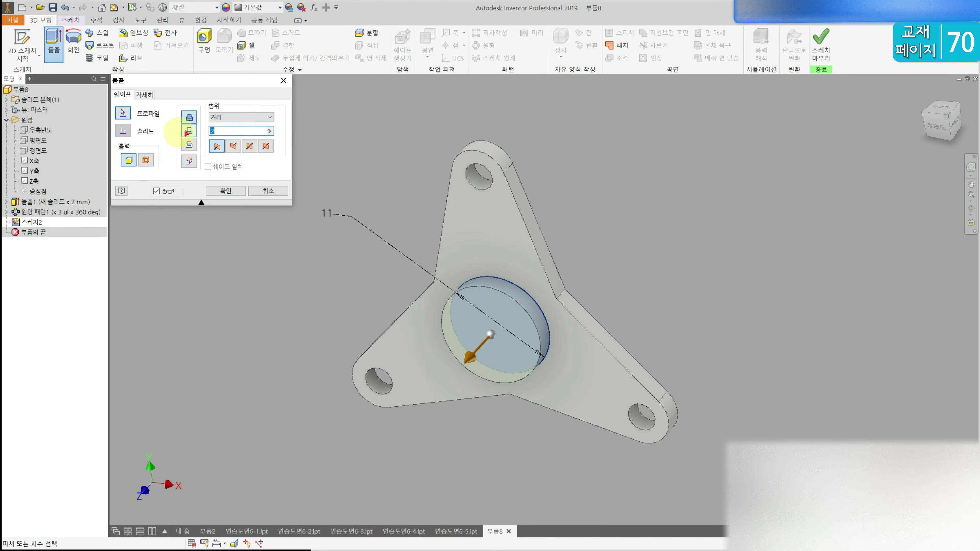
left_click(189, 130)
left_click(242, 117)
left_click(219, 157)
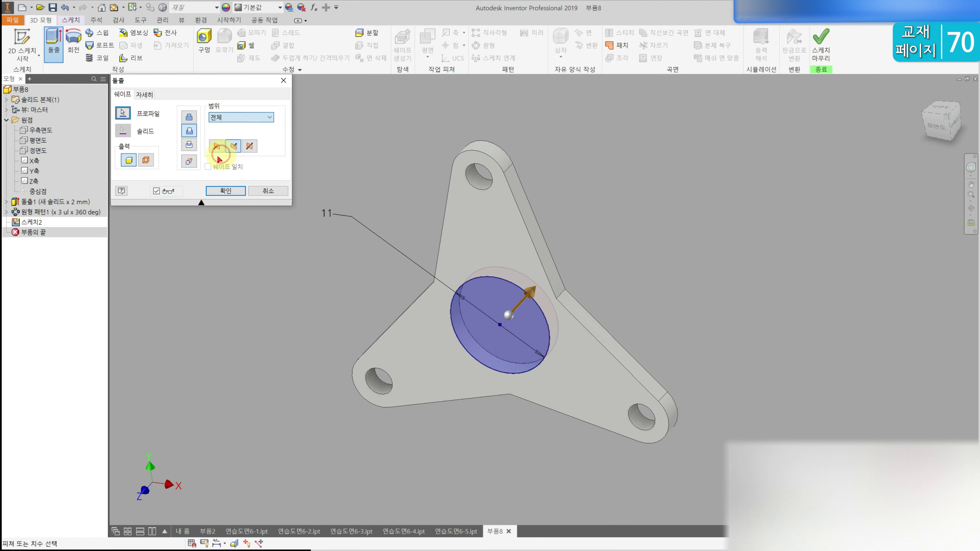
left_click(228, 191)
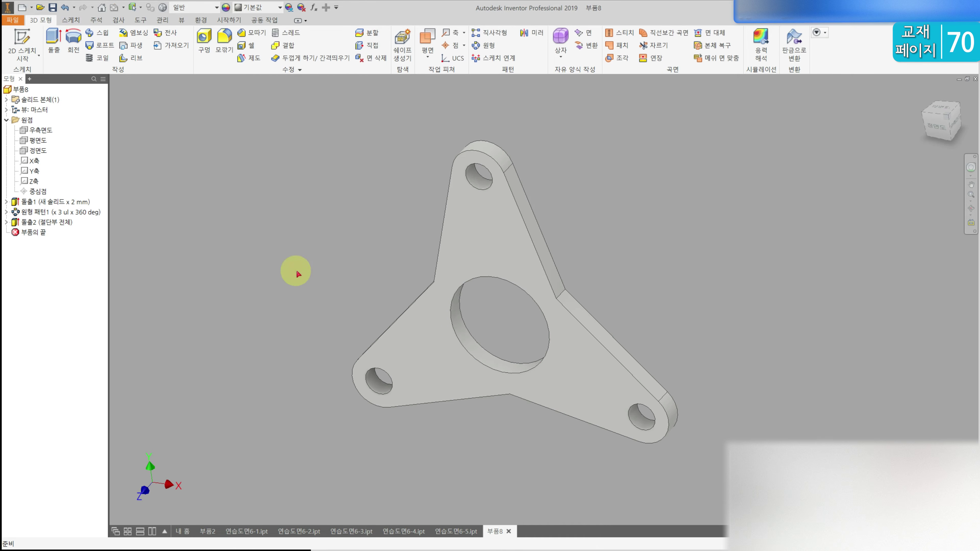
- Start a sketch on the plate's front face and project the upper arm's two side edges, its small hole and the central hole
left_click(504, 240)
left_click(25, 38)
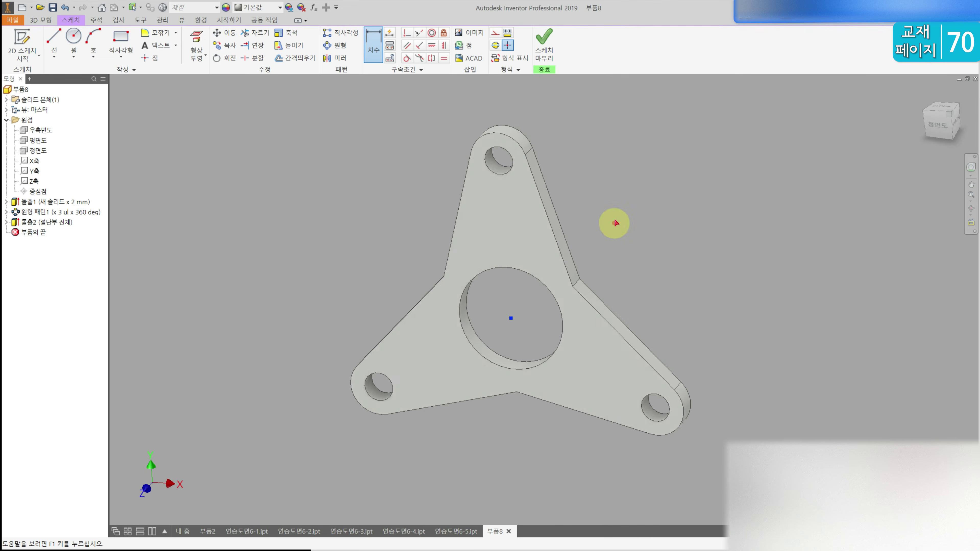
left_click(204, 45)
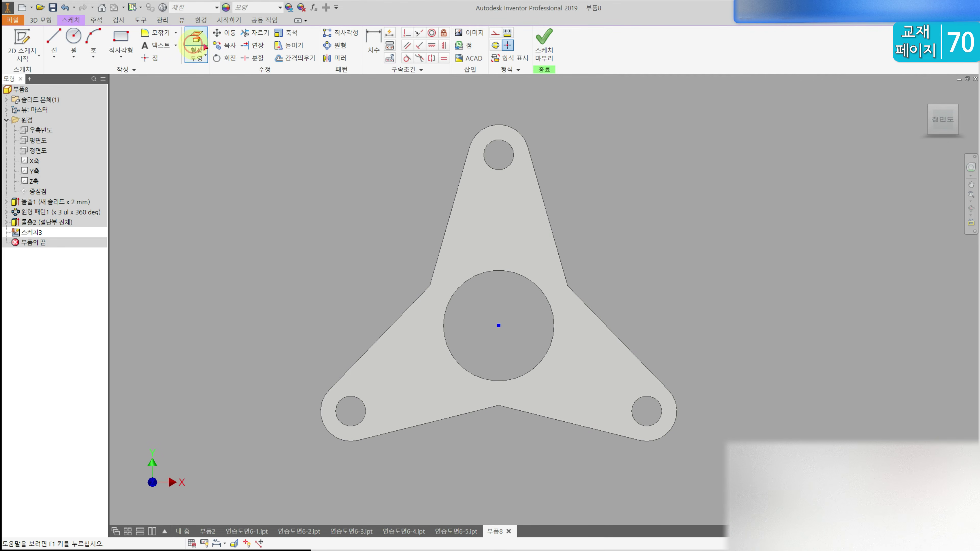
left_click(458, 191)
left_click(543, 200)
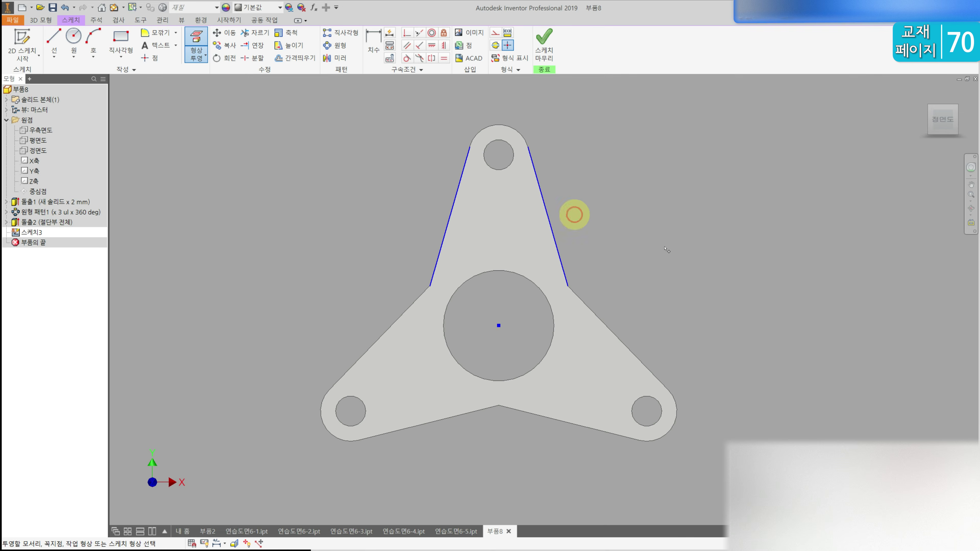
left_click(500, 273)
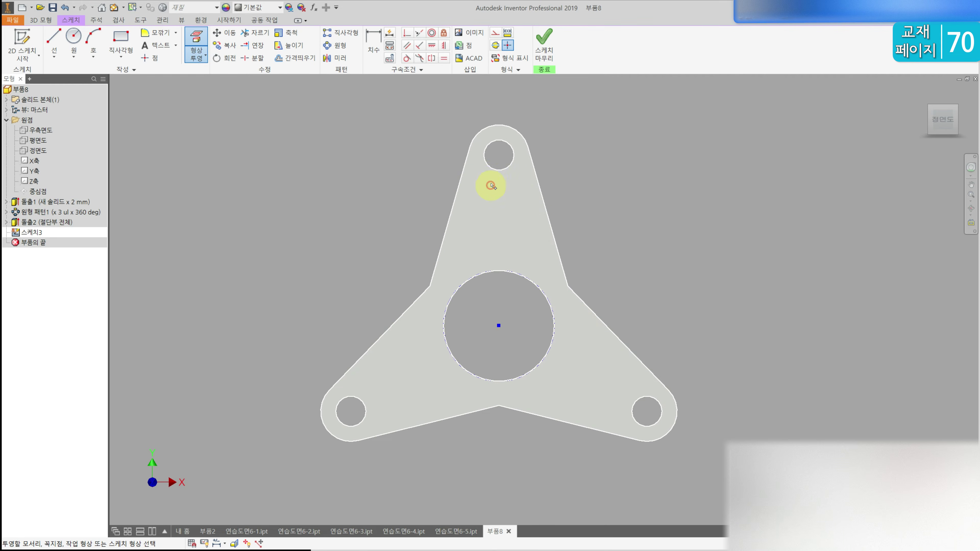
left_click(499, 170)
- Offset the upper arm's two projected side edges inward, between the small hole and the central hole
left_click(300, 49)
left_click(461, 184)
left_click(483, 196)
left_click(537, 192)
left_click(506, 185)
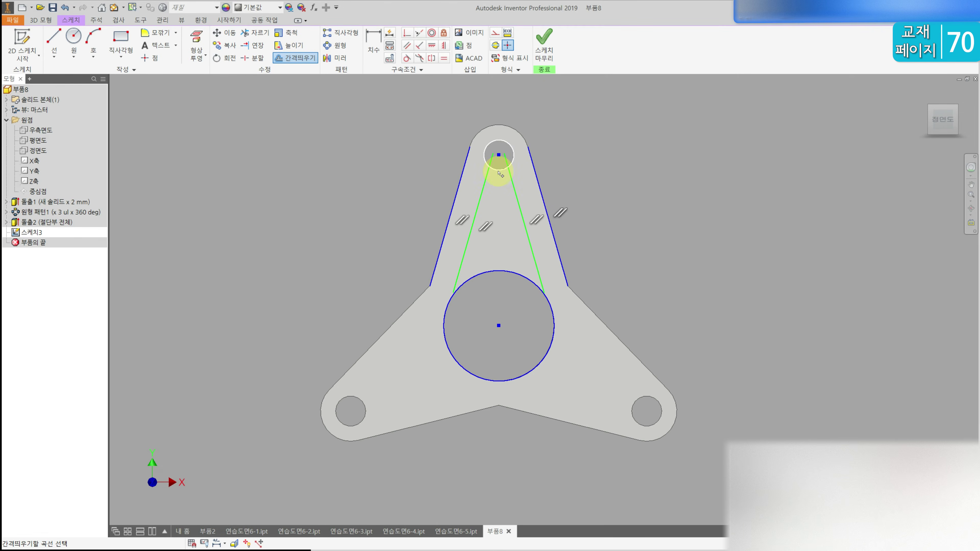
- Offset the upper small hole and central hole circles outward, and trim the offset curves into a closed pocket outline on the upper arm
left_click(499, 189)
left_click(500, 272)
left_click(503, 256)
left_click(254, 32)
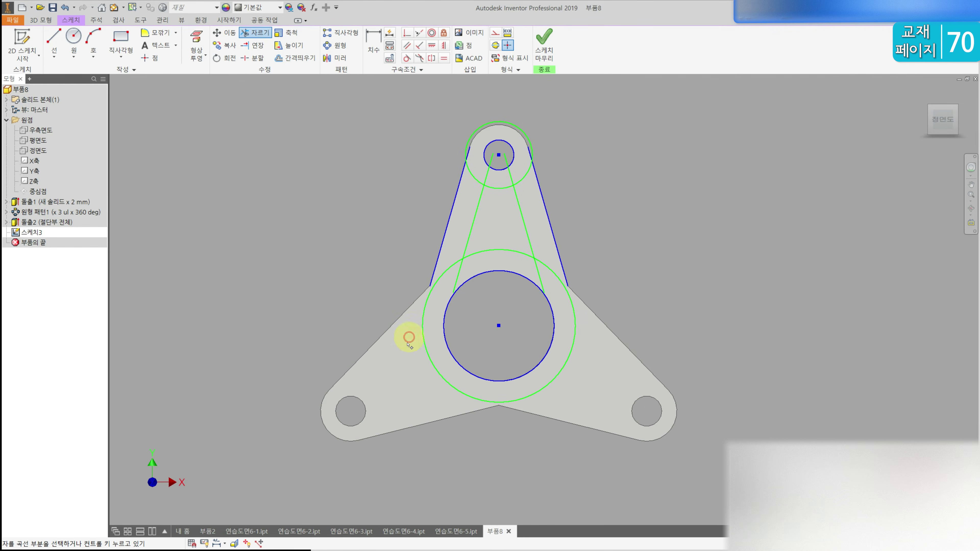
mouse_move(435, 379)
left_mouse_down()
mouse_move(444, 280)
mouse_move(466, 267)
mouse_move(540, 260)
mouse_move(539, 127)
mouse_move(512, 134)
mouse_move(526, 157)
mouse_move(471, 174)
mouse_move(509, 173)
left_mouse_up()
- Dimension the gap between the upper small hole and the pocket's upper arc as 1.5 mm
left_click(376, 38)
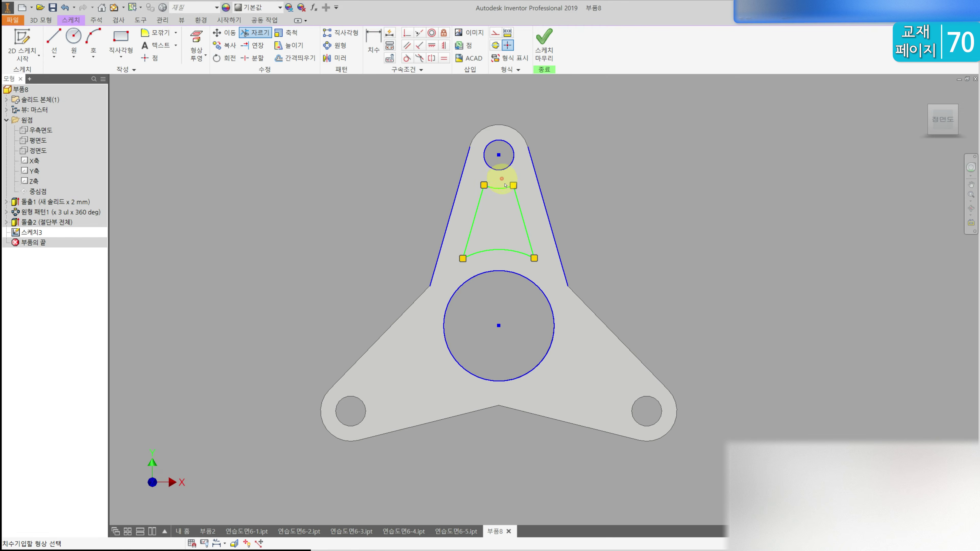
left_click(502, 172)
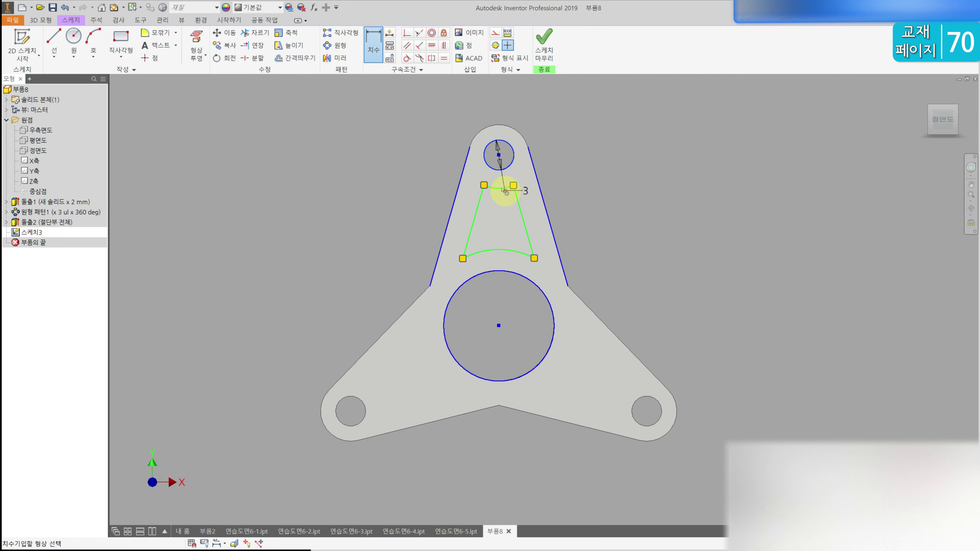
left_click(502, 176)
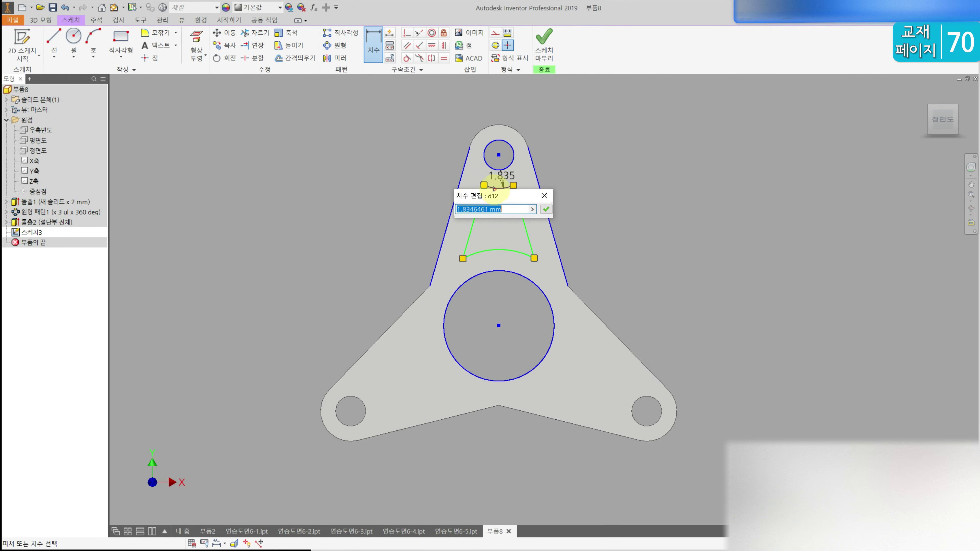
type("1.5")
key("Return")
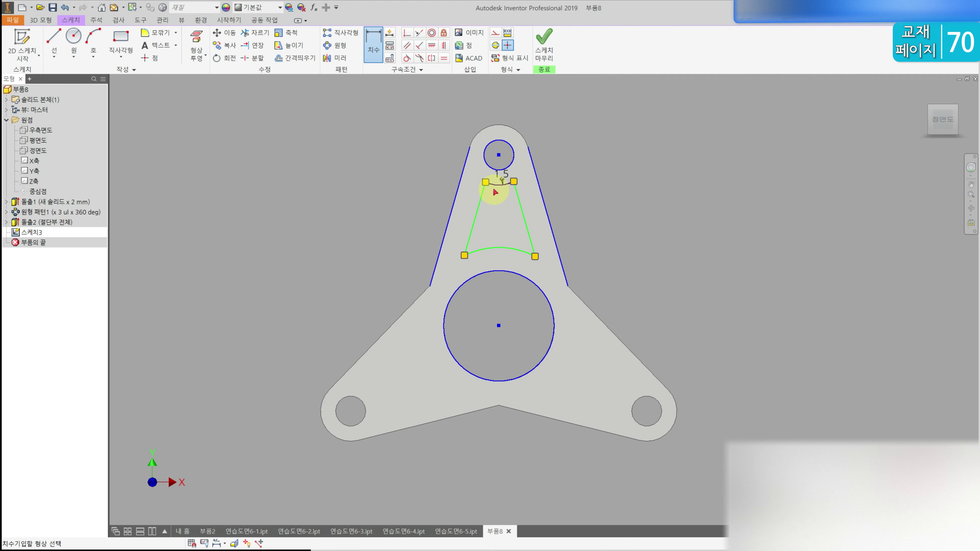
- Dimension the gaps between both pocket side lines and the arm's edges, linking each to the 1.5 mm upper arc dimension
left_click(542, 204)
left_click(565, 193)
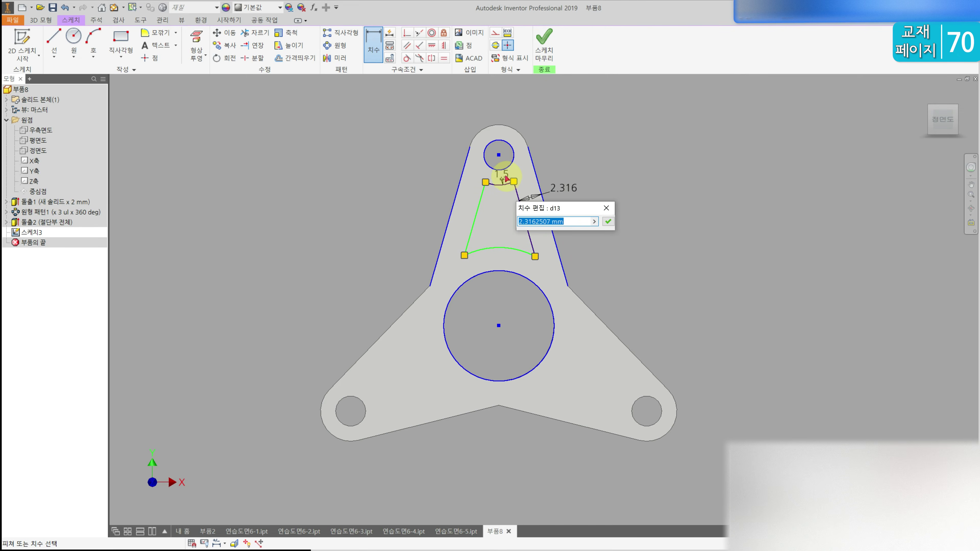
key("Return")
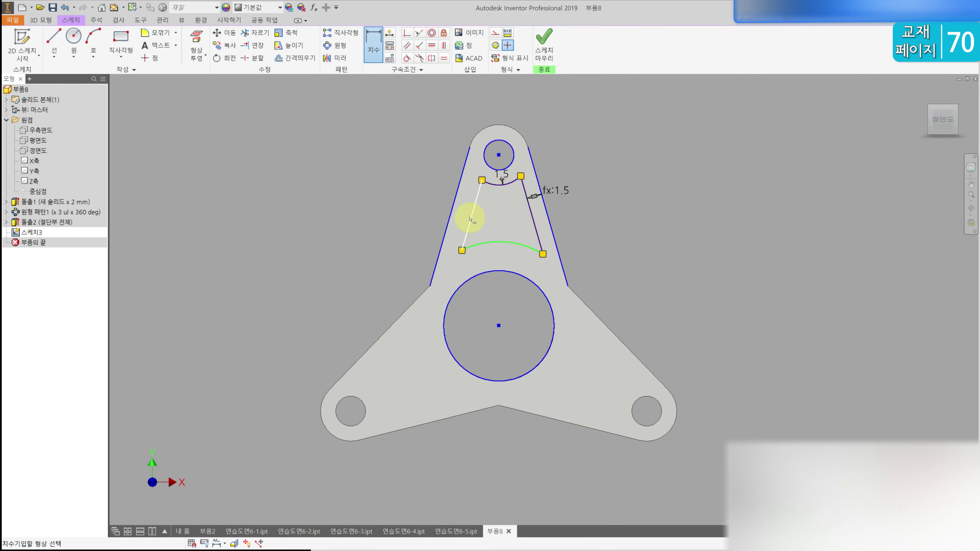
left_click(444, 193)
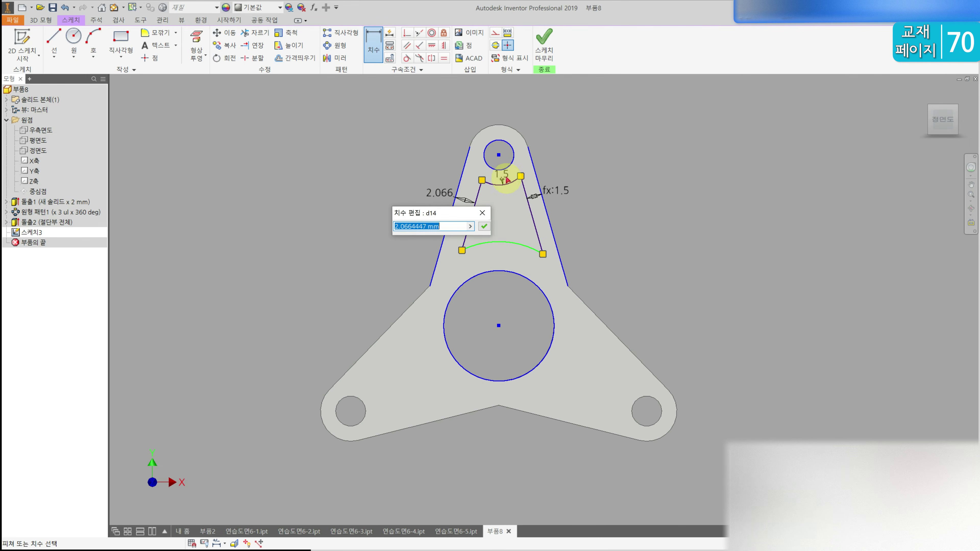
key("Return")
- Dimension the gap between the pocket's lower arc and the central hole, linking it to the 1.5 mm upper arc dimension
left_click(511, 242)
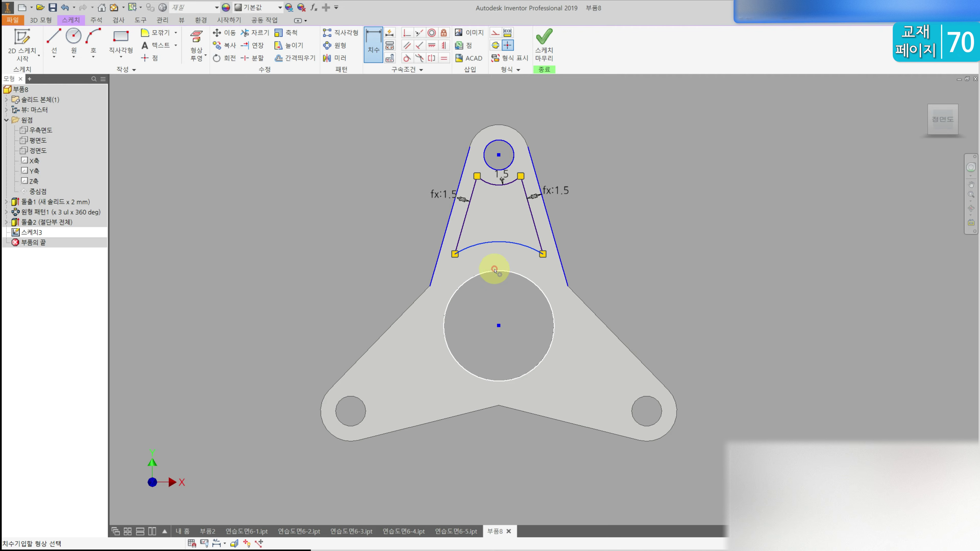
left_click(495, 271)
left_click(498, 293)
left_click(497, 290)
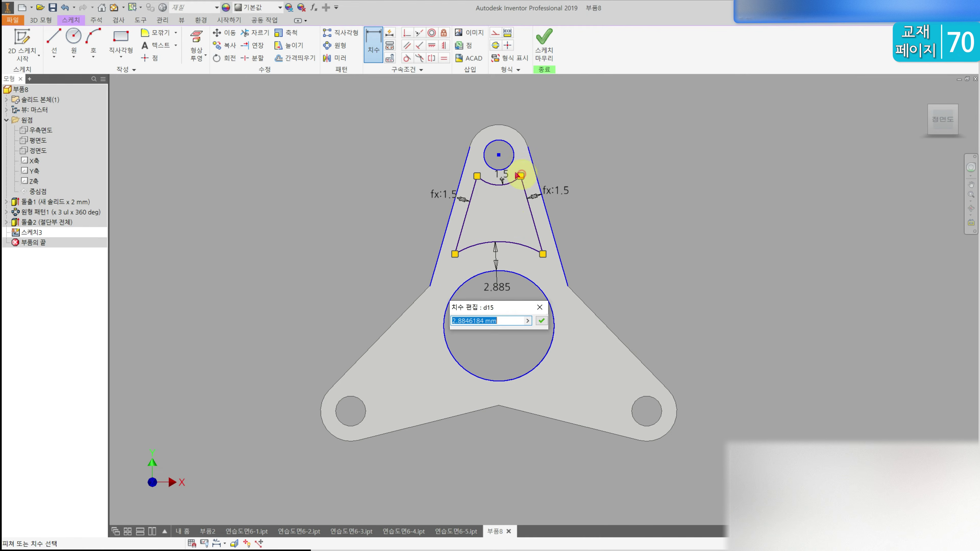
left_click(502, 175)
key("Return")
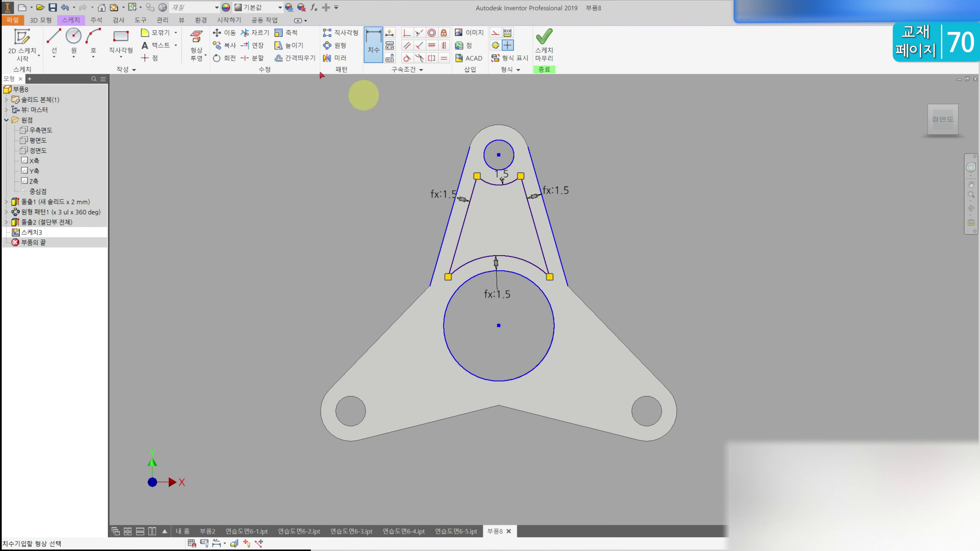
- Round the four corners of the pocket outline with 1 mm sketch fillets
left_click(247, 34)
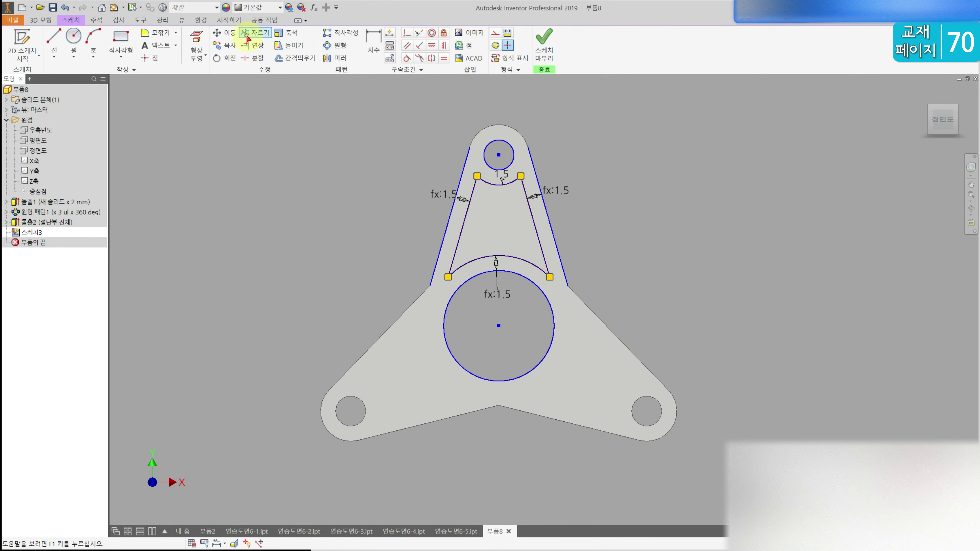
left_click(155, 34)
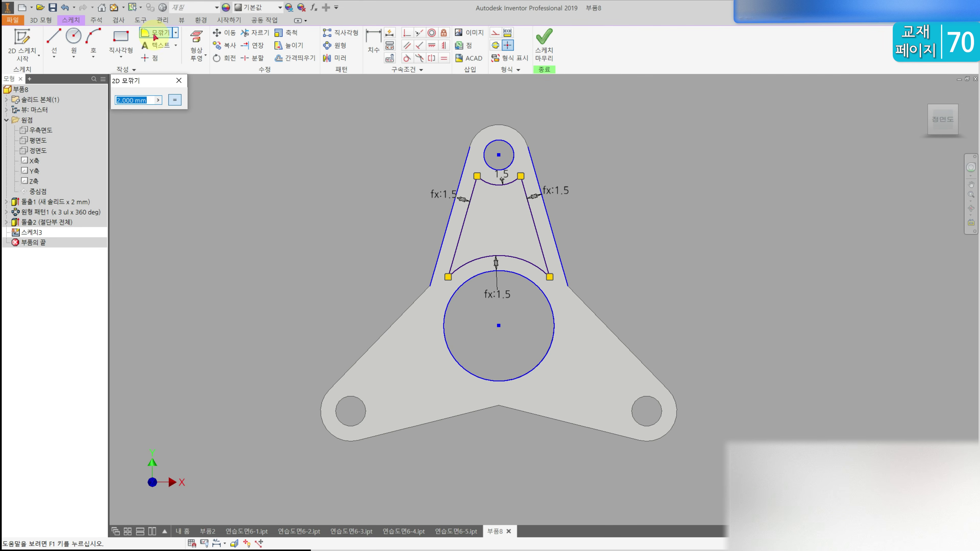
type("1")
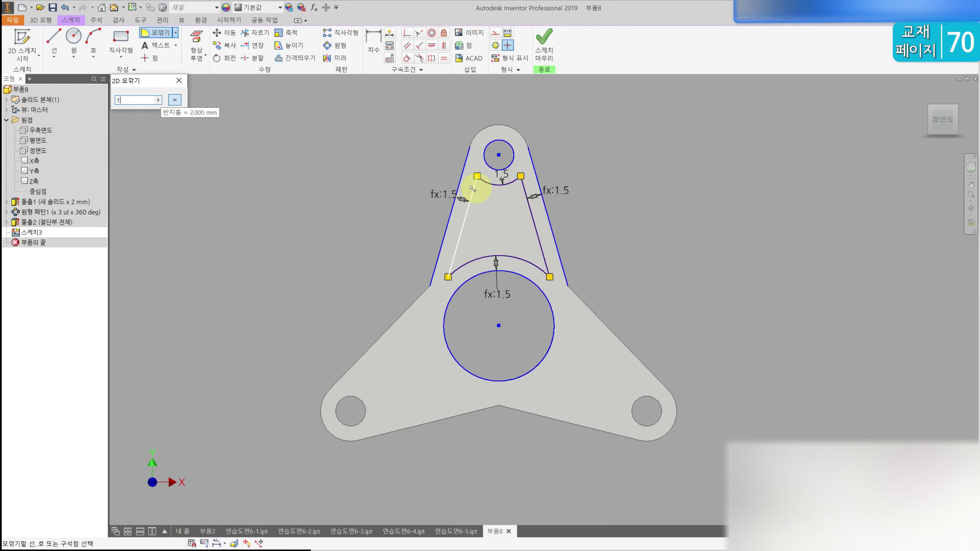
left_click(472, 187)
left_click(505, 186)
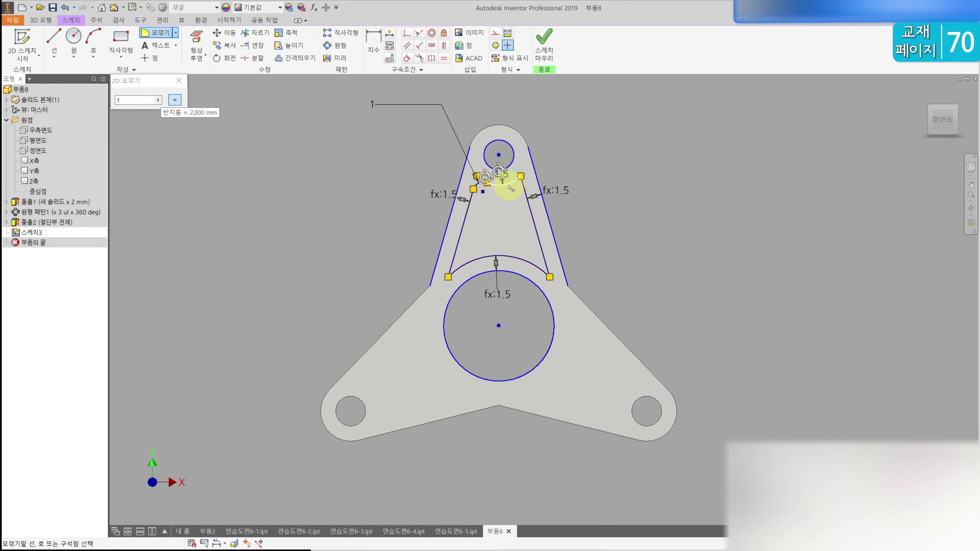
left_click(526, 193)
left_click(534, 228)
left_click(529, 258)
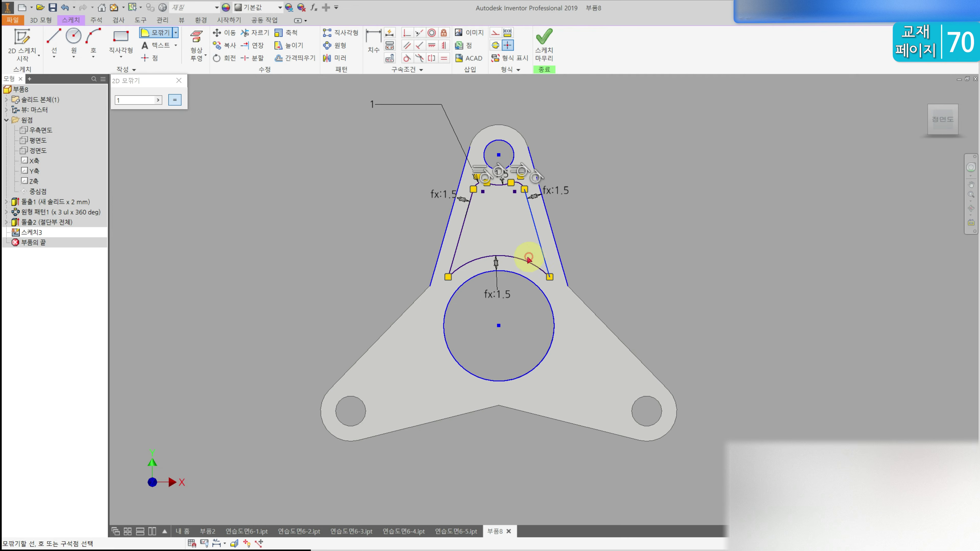
left_click(526, 264)
left_click(486, 264)
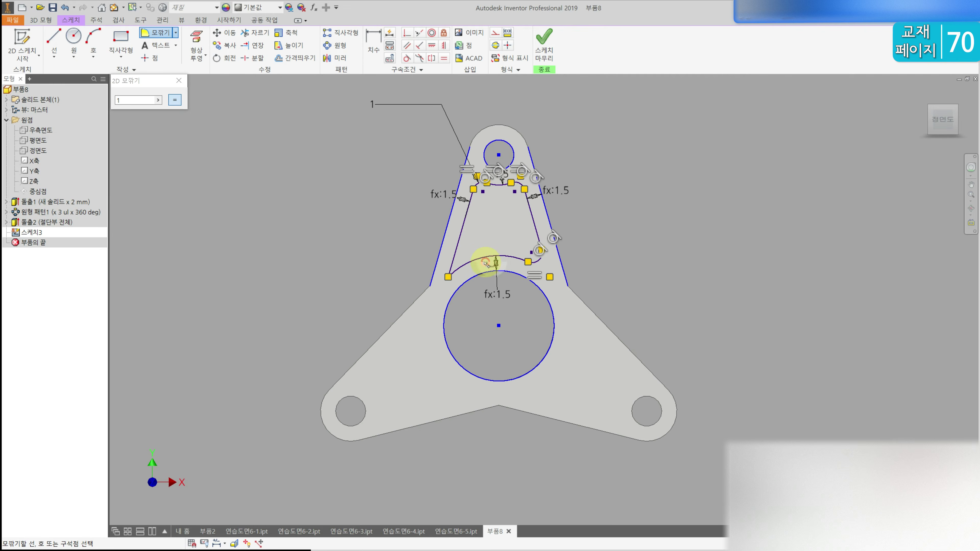
left_click(459, 255)
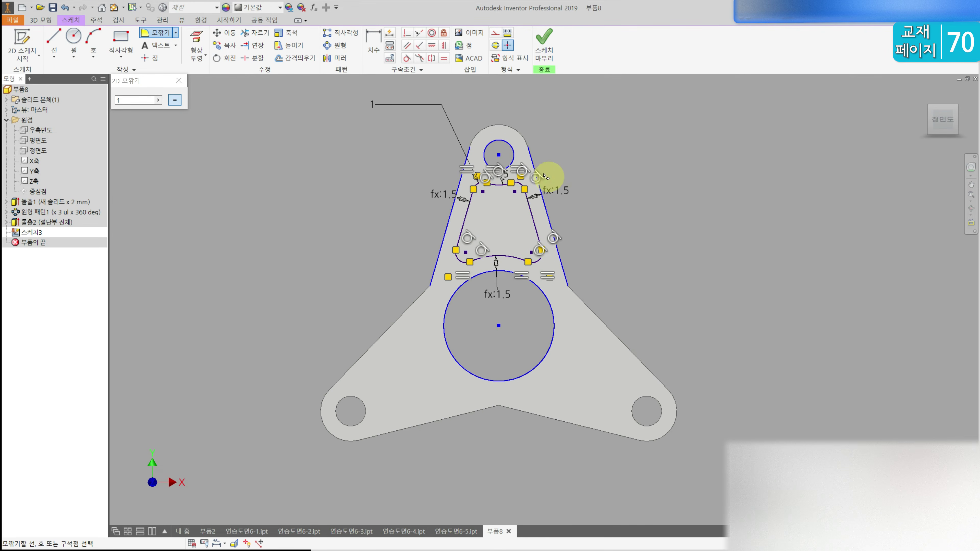
key("Escape")
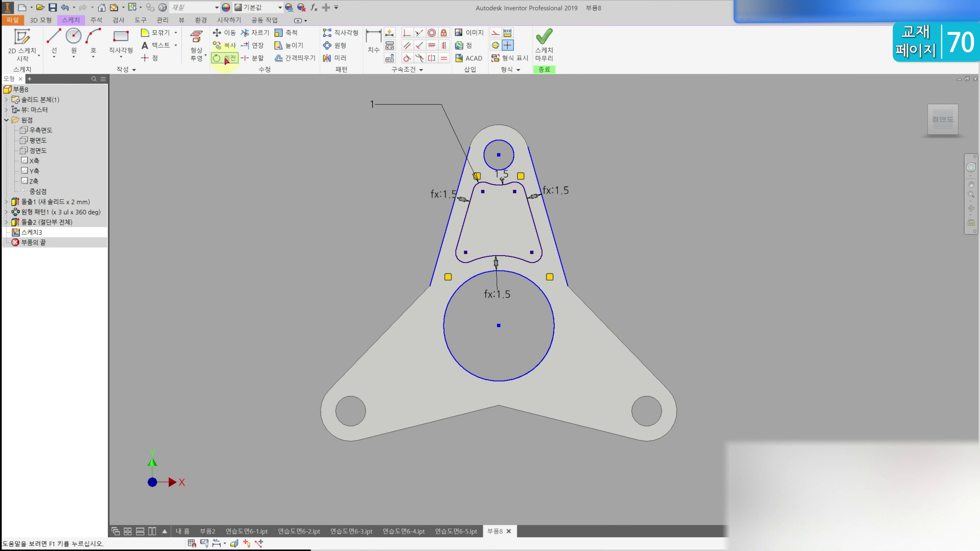
- Convert the projected arm edges, small hole circle and central hole circle to construction geometry
left_click_drag(567, 107, 435, 154)
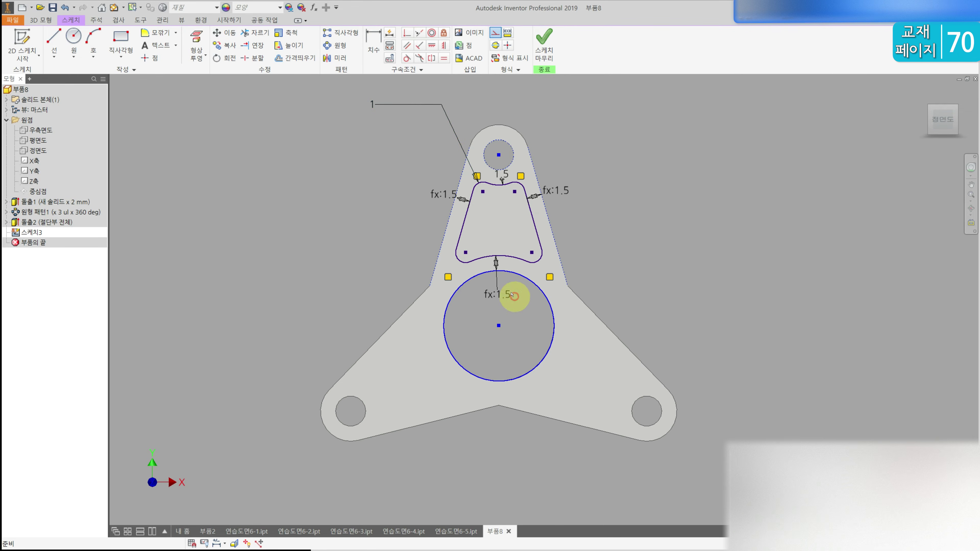
left_click(501, 271)
left_click(495, 32)
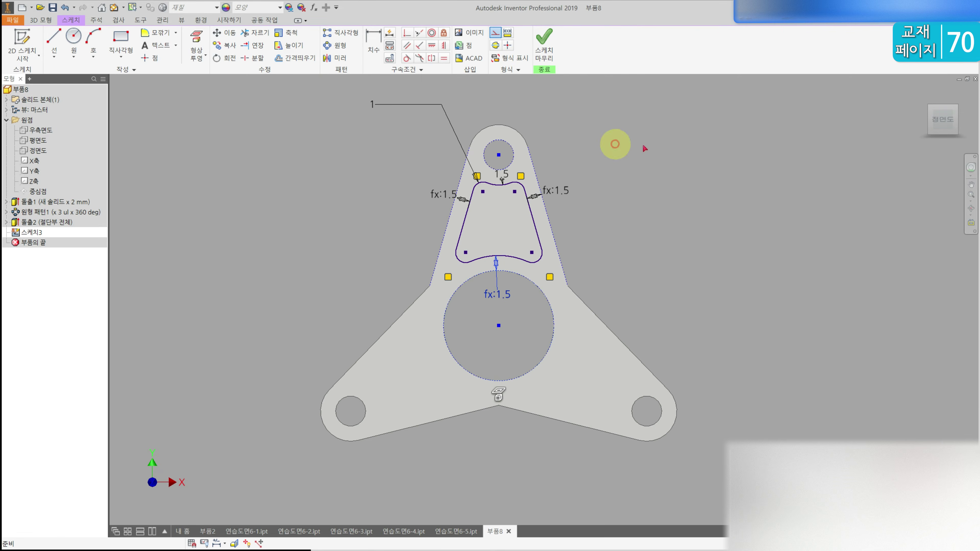
- Extrude the rounded pocket profile as a cut 0.5 mm deep into the plate
left_click(41, 22)
left_click(53, 45)
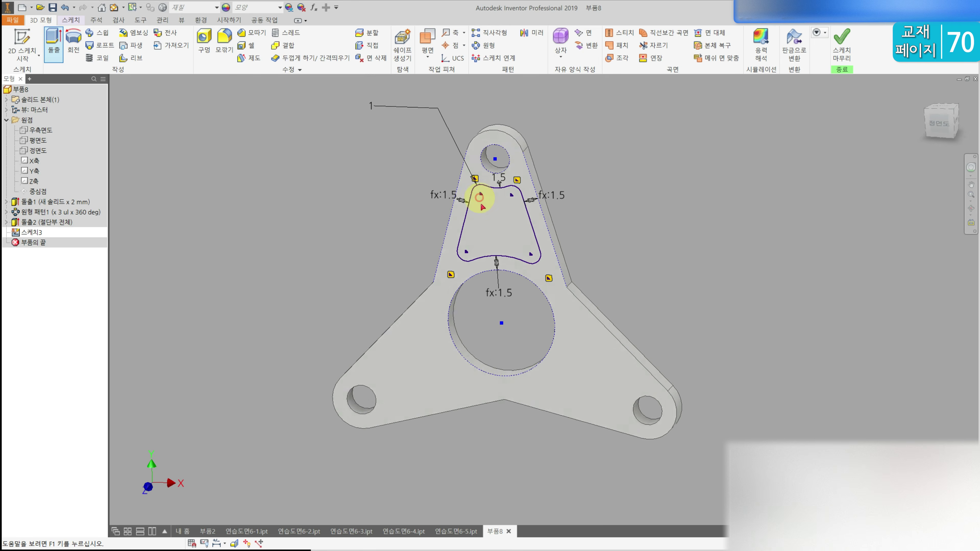
left_click(233, 146)
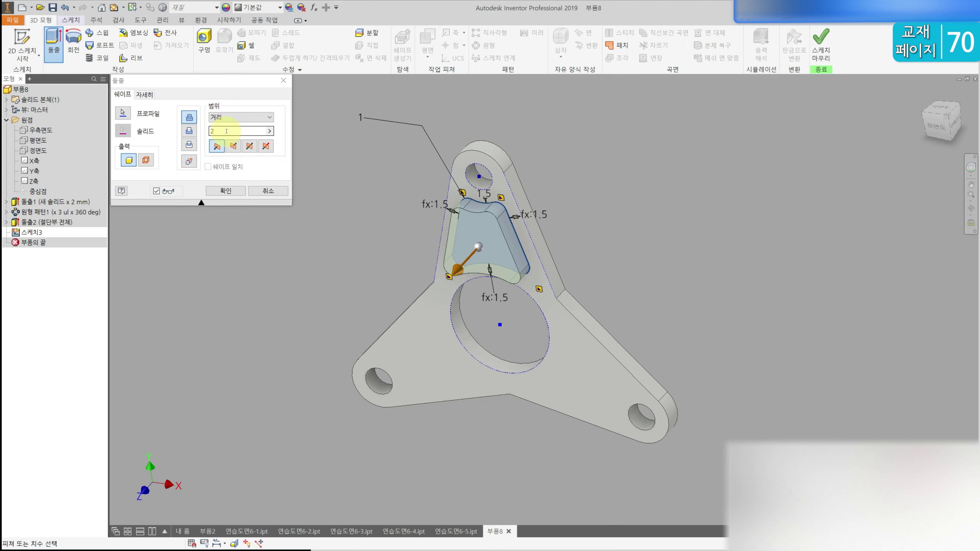
left_click(189, 130)
left_click(216, 130)
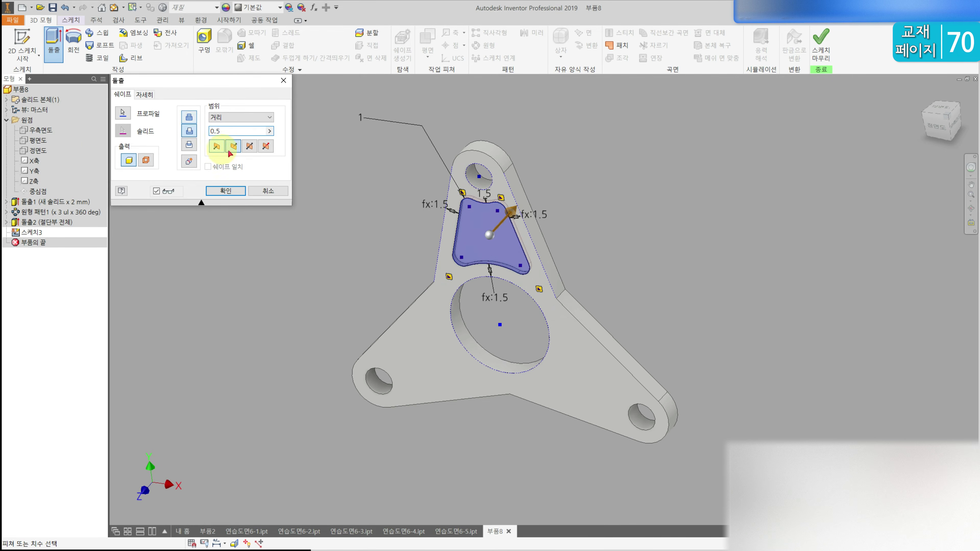
left_click(233, 196)
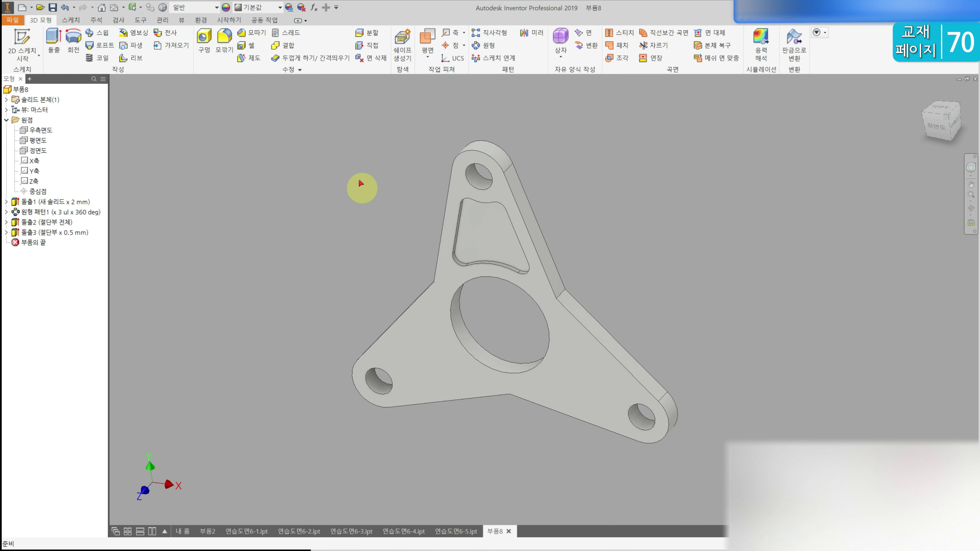
- Pattern the pocket cut circularly about the central hole's axis with 3 occurrences over 360 degrees
left_click(491, 48)
left_click(451, 222)
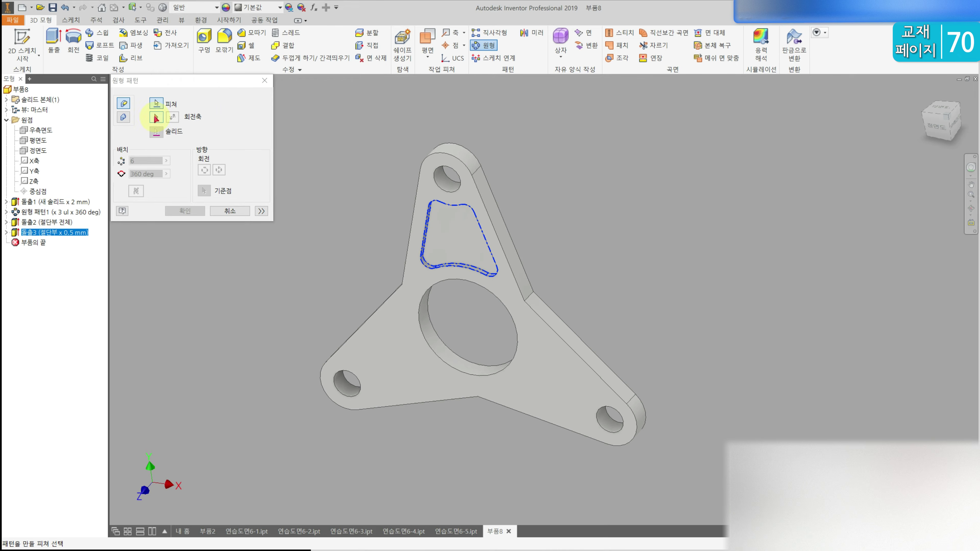
left_click(159, 117)
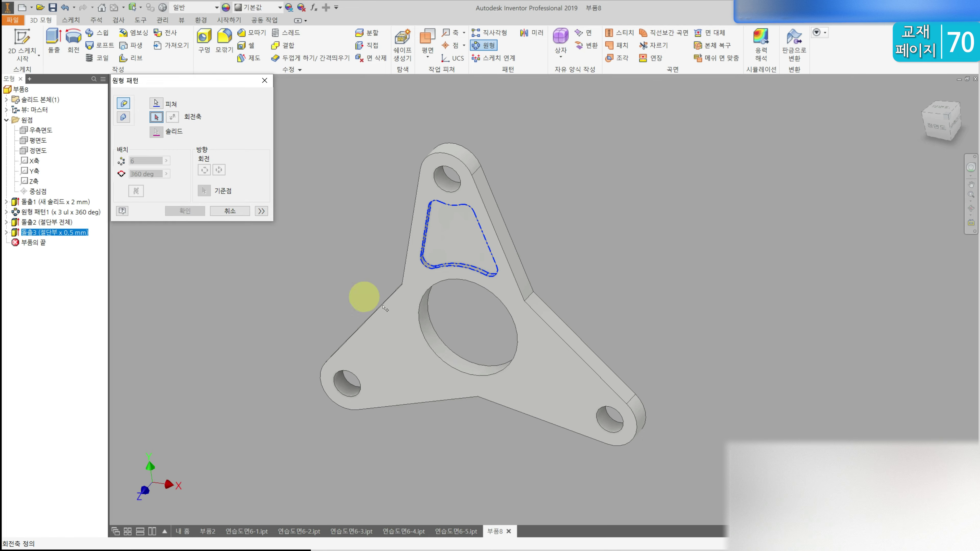
left_click(429, 330)
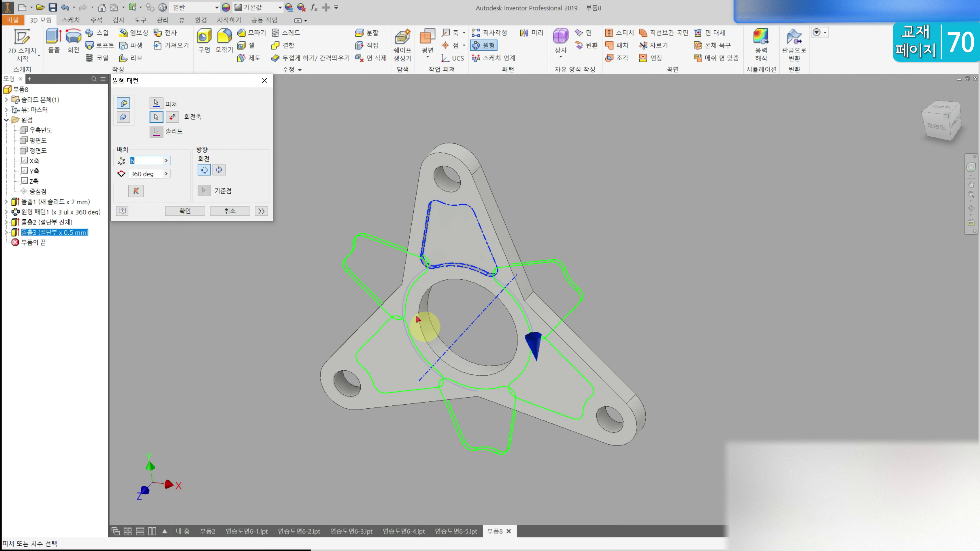
left_click(185, 211)
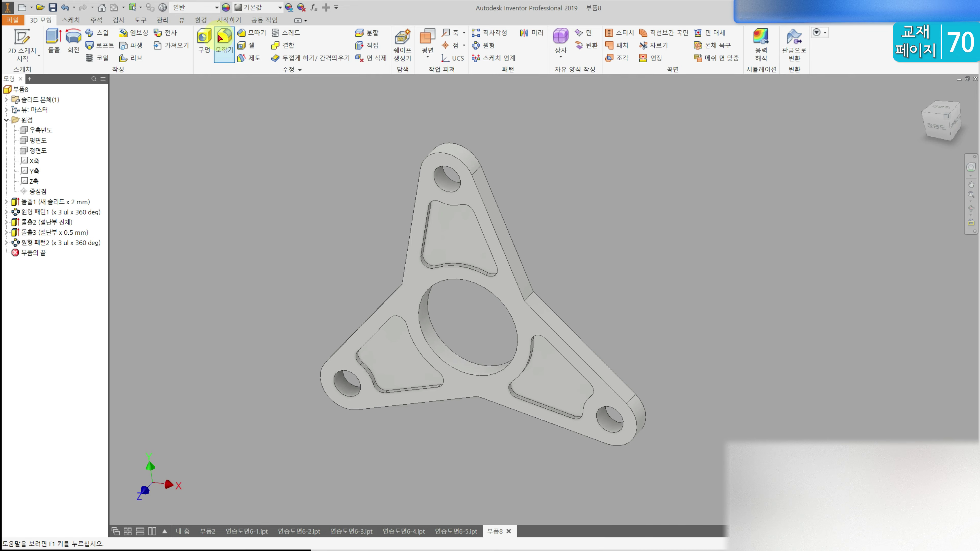
- Fillet the inner corner edges between the three arms with a 5 mm radius
left_click(225, 36)
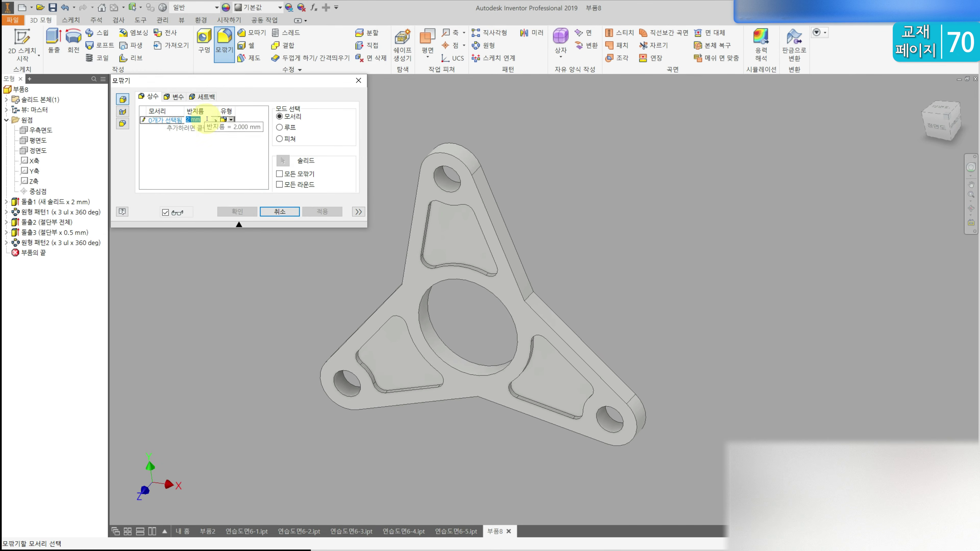
type("5")
left_click(528, 298)
middle_click_drag(397, 286, 434, 278, "shift")
left_click(405, 279)
middle_click_drag(446, 335, 448, 280, "shift")
left_click(243, 212)
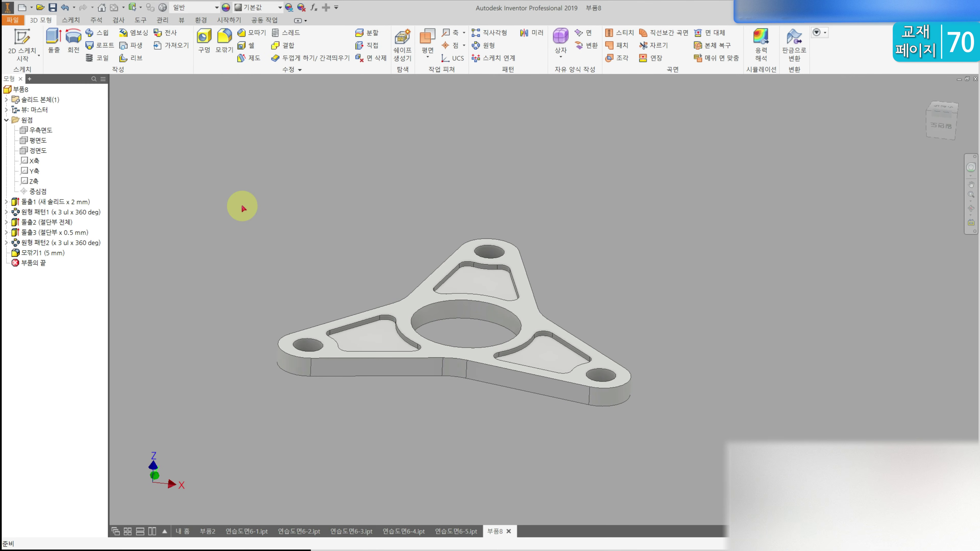
- Fillet the outer perimeter edge of the pocketed face with a 0.5 mm radius
middle_click_drag(357, 186, 302, 203, "shift")
left_click(225, 37)
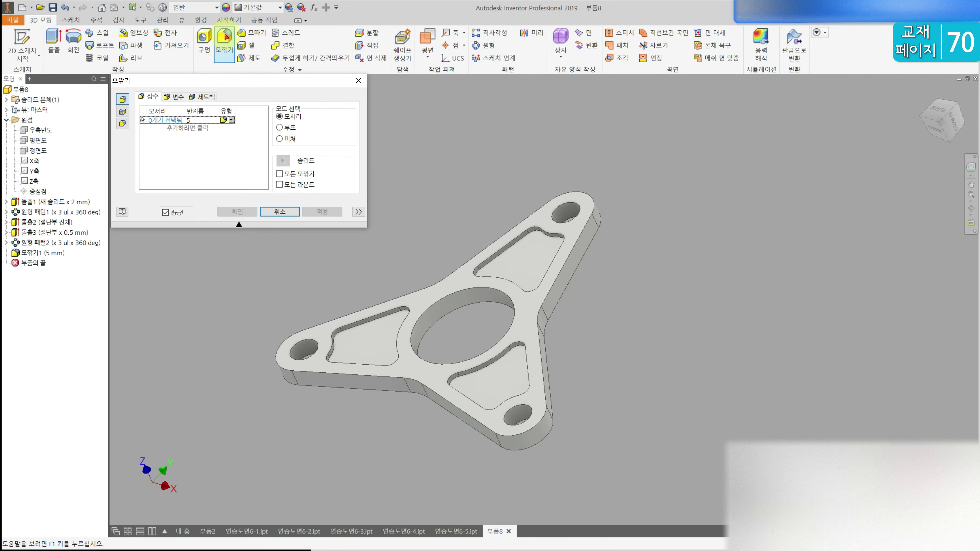
left_click(199, 119)
type("0.5")
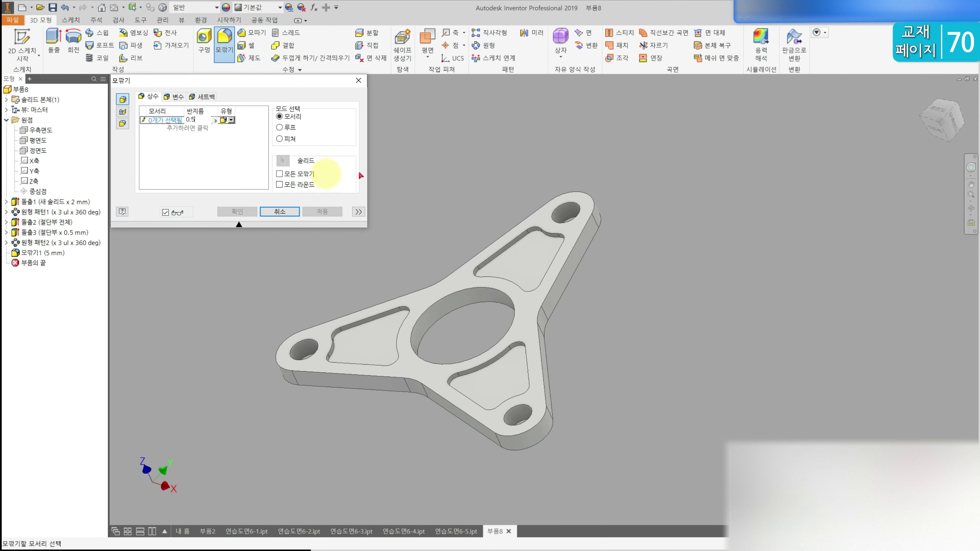
left_click(544, 301)
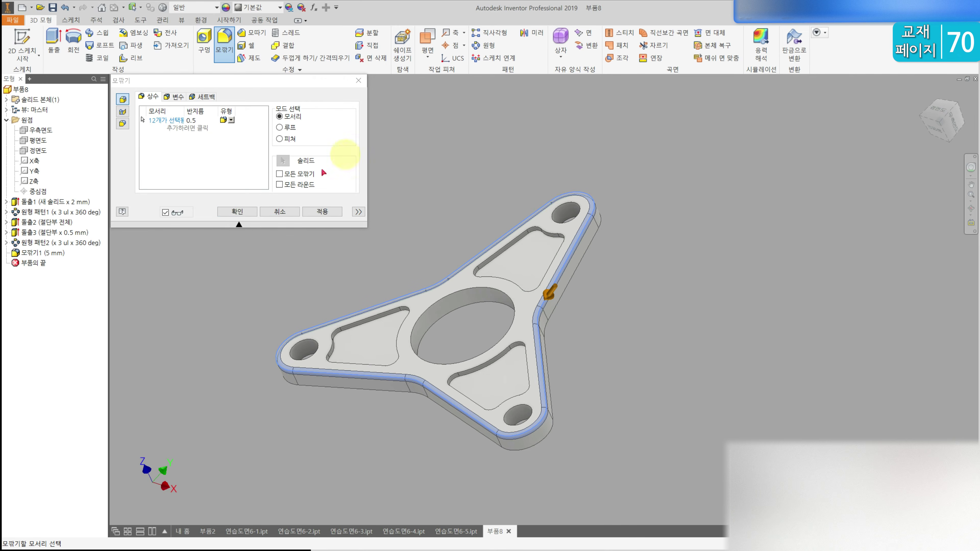
left_click(237, 211)
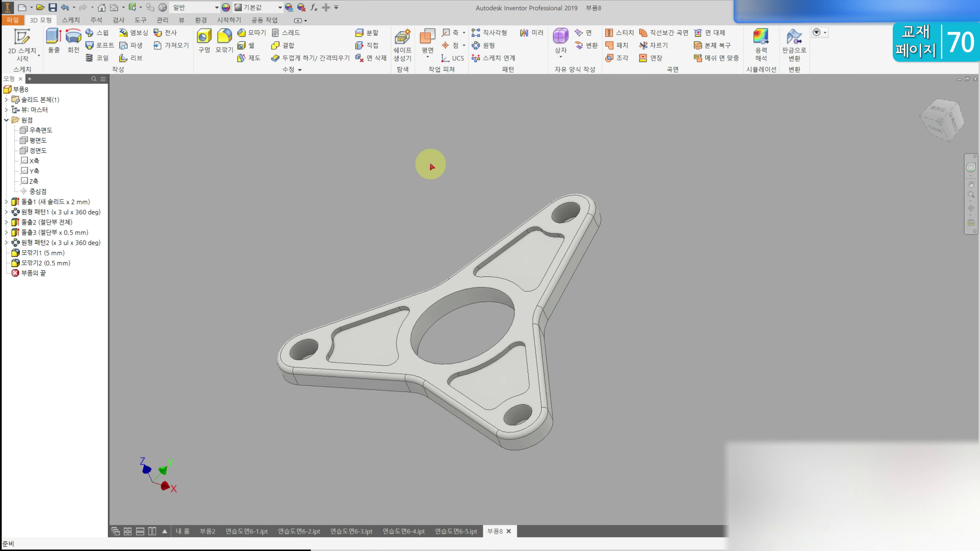
- Calculate the part's physical properties in iProperties to read its mass, area and volume
left_click_drag(942, 116, 574, 232)
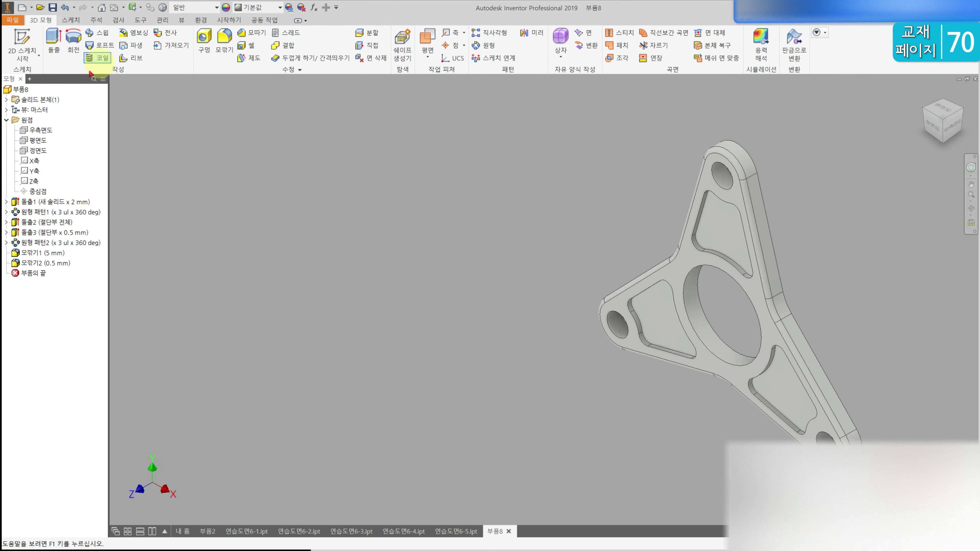
right_click(16, 92)
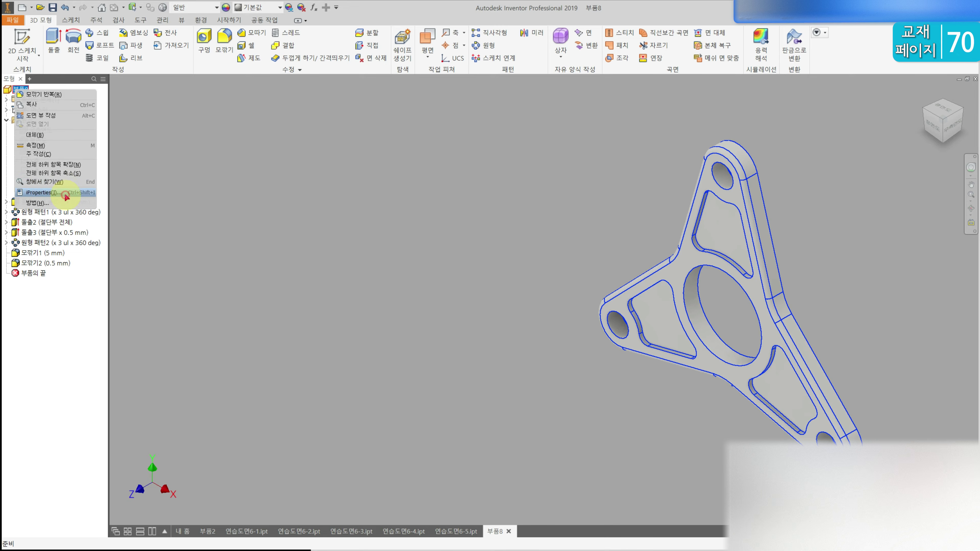
left_click(66, 195)
left_click(283, 105)
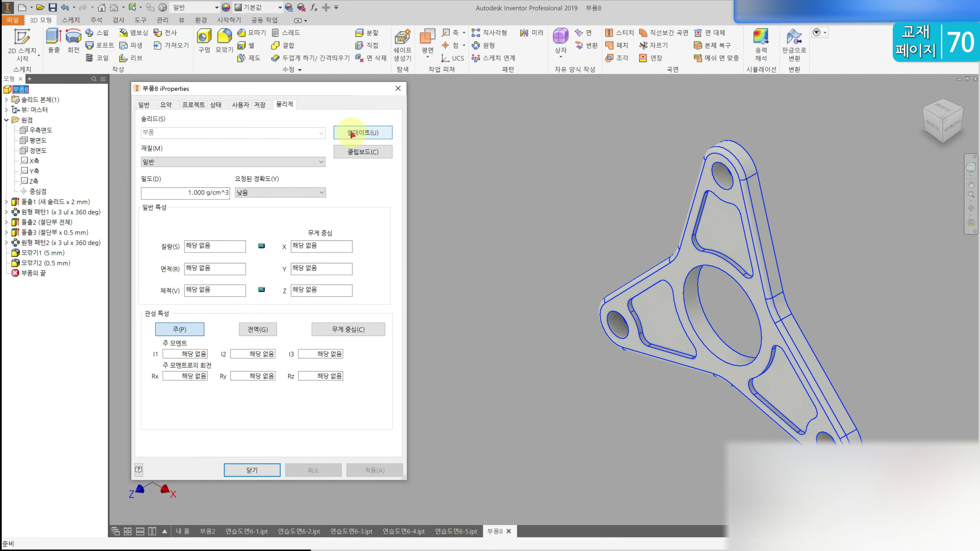
left_click(351, 133)
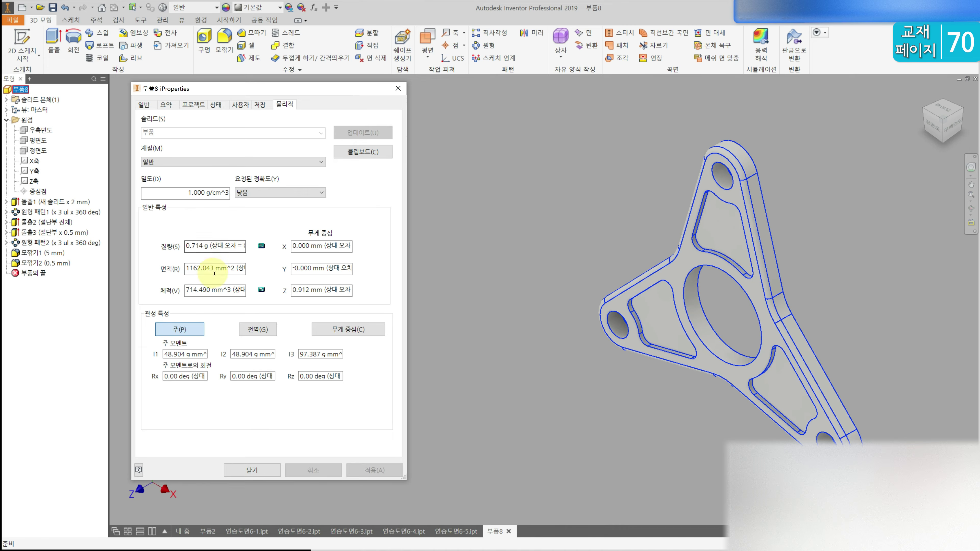
left_click(256, 470)
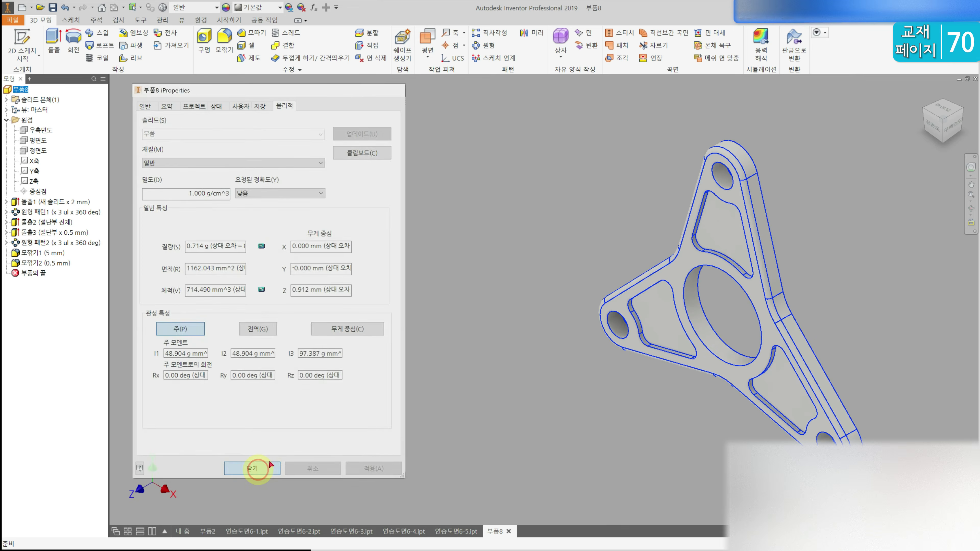
- Save the three-armed plate as 연습도면6-6 in the 연습도면 folder
key("ctrl+s")
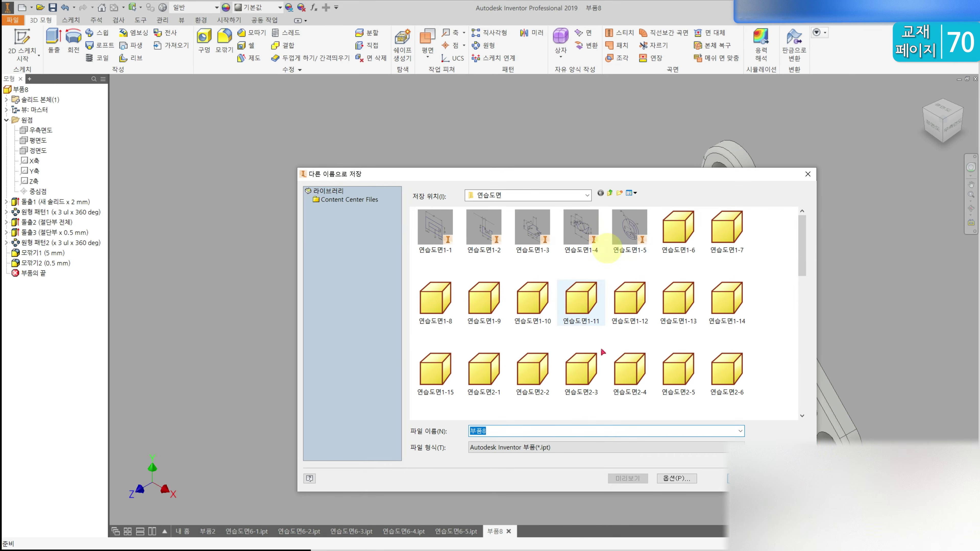
left_click_drag(805, 271, 805, 373)
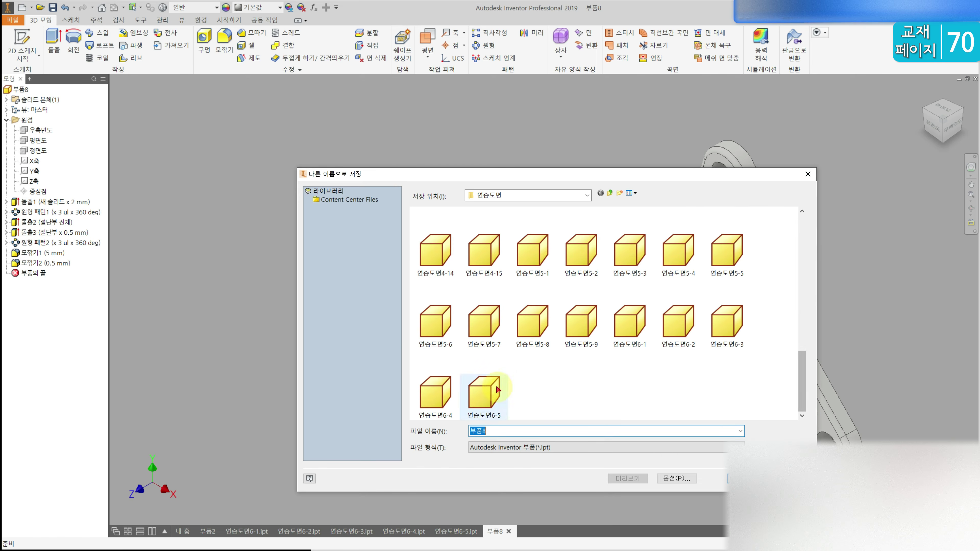
left_click(485, 394)
double_click(515, 432)
type("6-6")
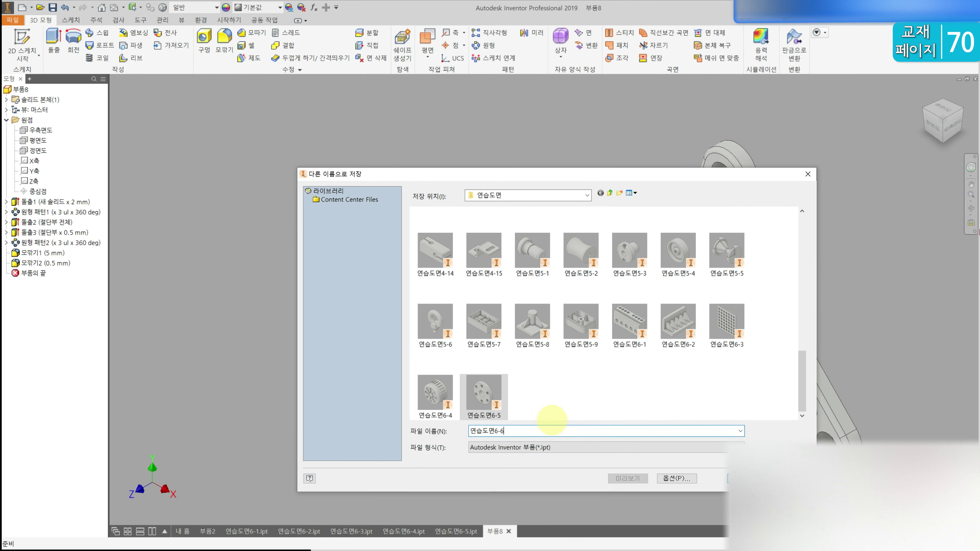
left_click(726, 477)
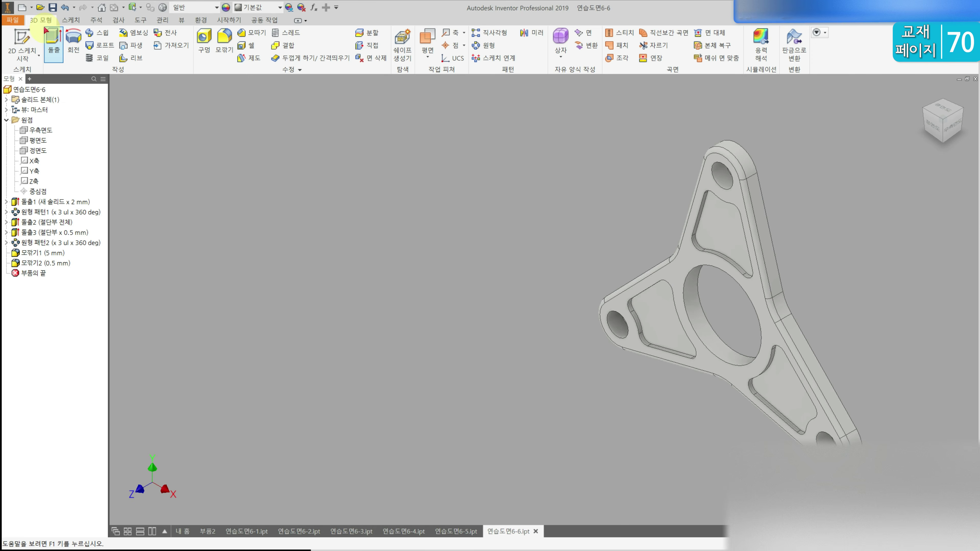
- Create a new part file and start a 2D sketch on the front plane (정면도)
left_click(27, 8)
double_click(794, 276)
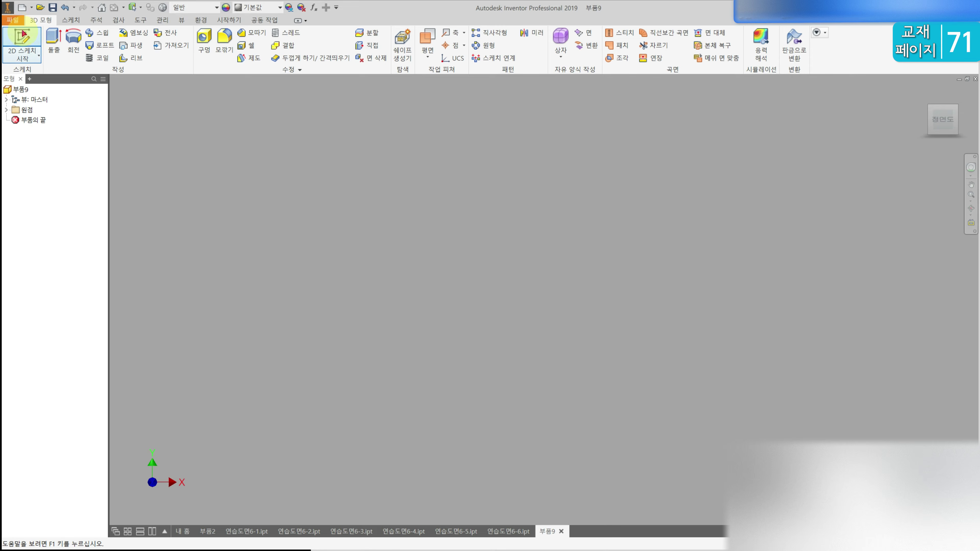
left_click(22, 39)
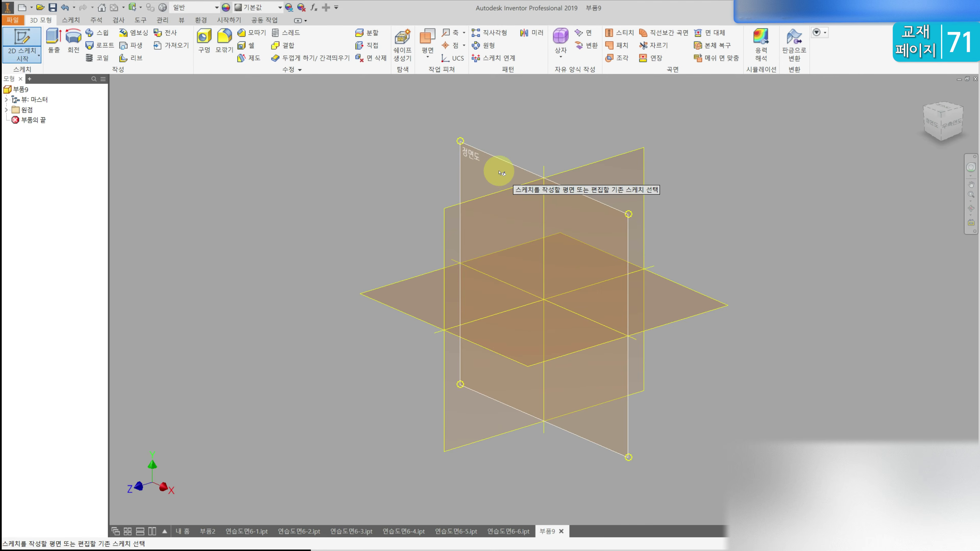
left_click(499, 171)
- Draw two concentric circles centred on the origin, the outer one about 22 mm in diameter
left_click(73, 37)
left_click(444, 300)
left_click(550, 200)
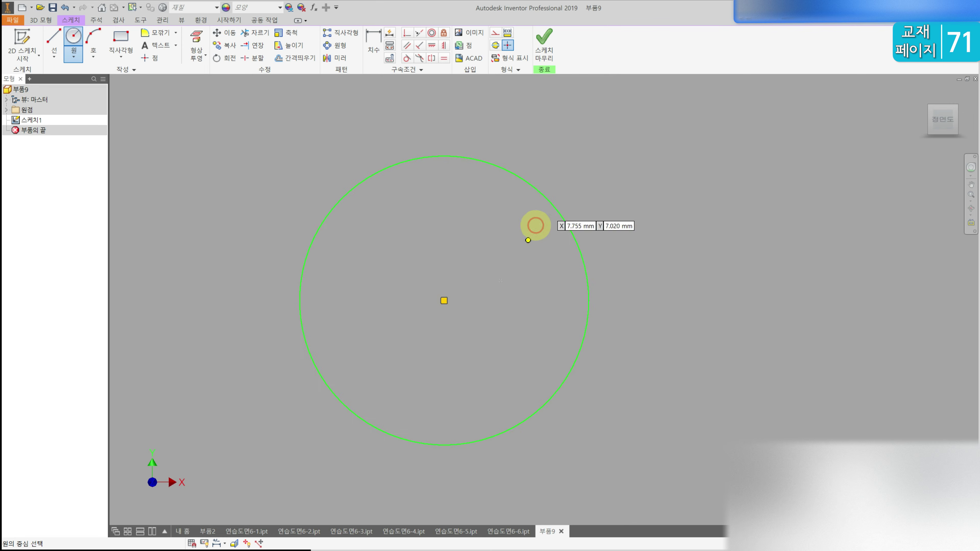
left_click(444, 300)
left_click(502, 227)
- Dimension the outer circle's diameter as 40 mm and the inner circle's as 24 mm
left_click(373, 35)
left_click(372, 173)
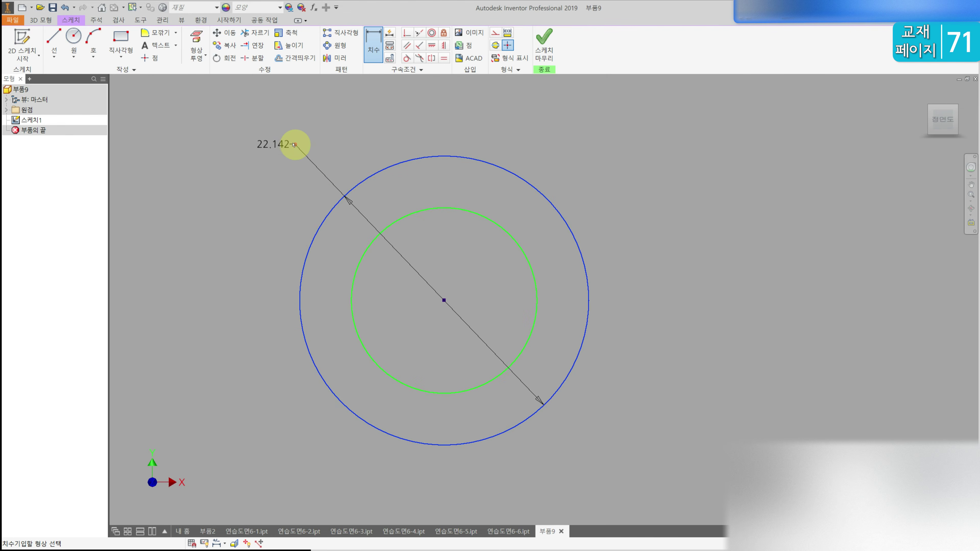
left_click(284, 137)
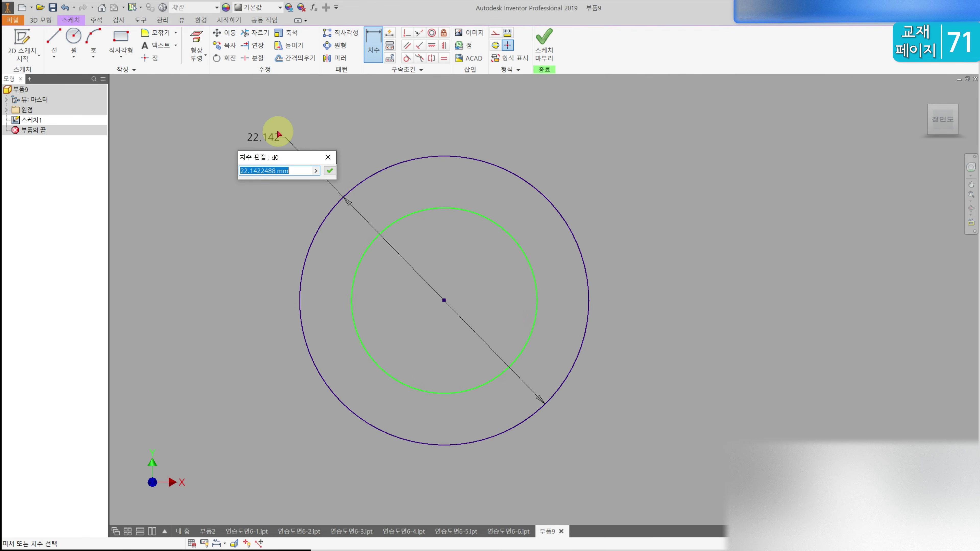
type("40")
key("Return")
left_click(400, 169)
scroll(401, 170, "down", 5)
left_click(403, 173)
type("24")
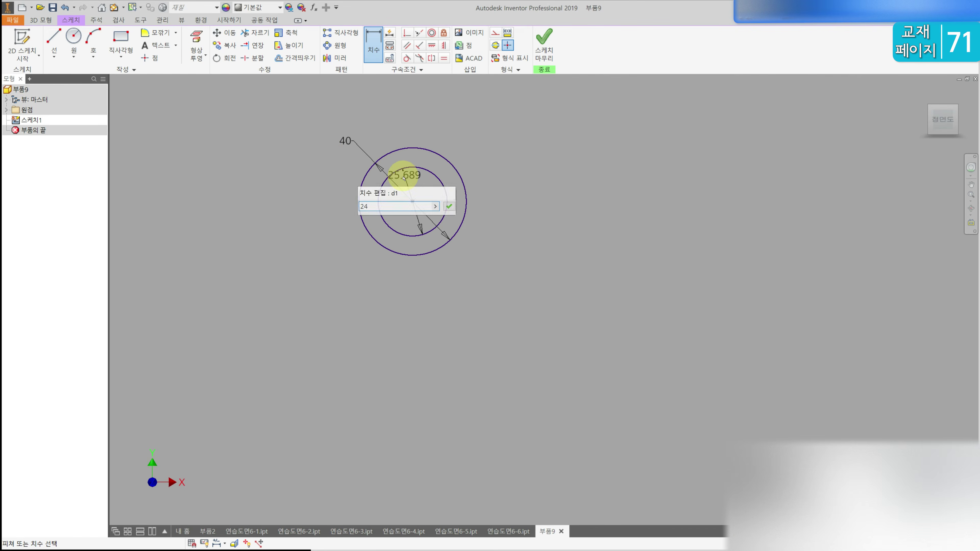
key("Return")
key("Escape")
- Extrude the ring profile between the two circles by 5 mm as a new solid
left_click(40, 19)
left_click(54, 42)
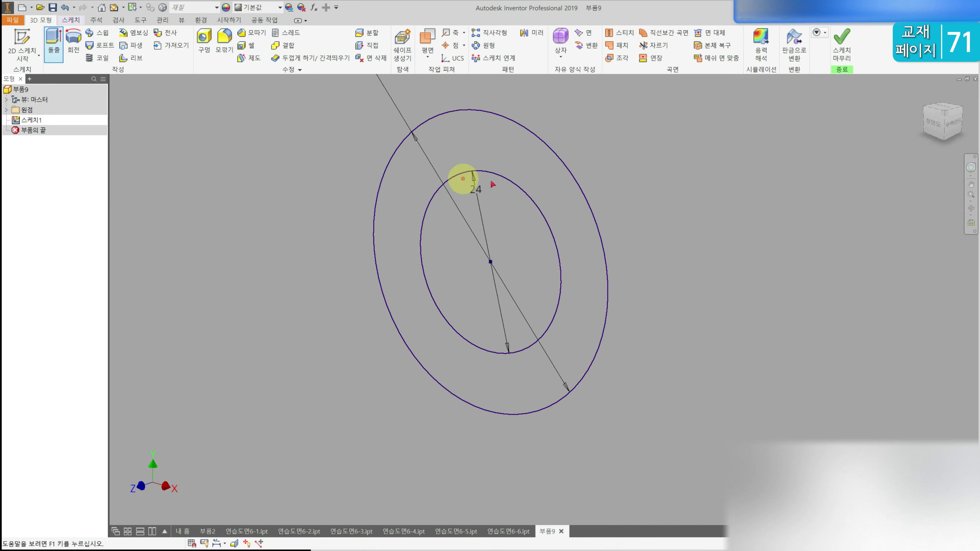
scroll(575, 146, "down", 3)
left_click(545, 152)
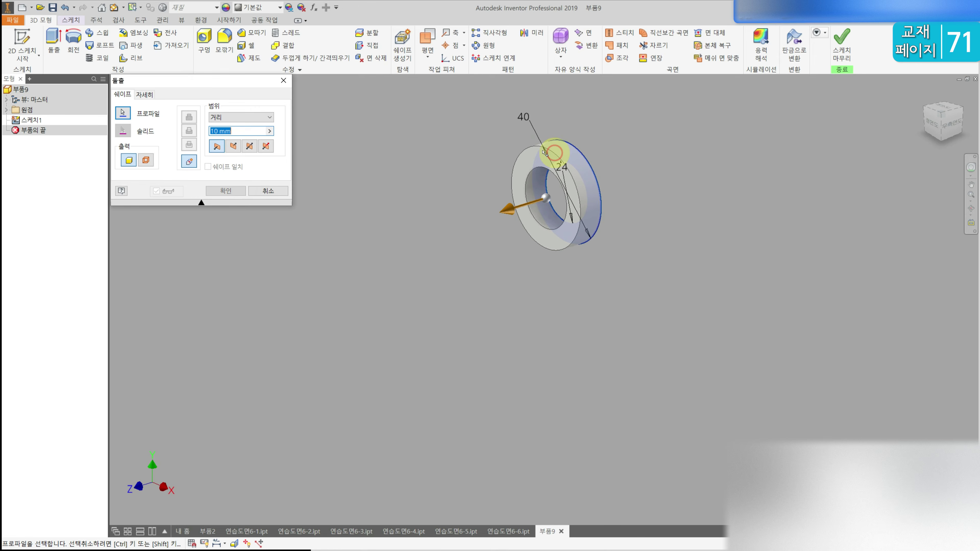
key("Return")
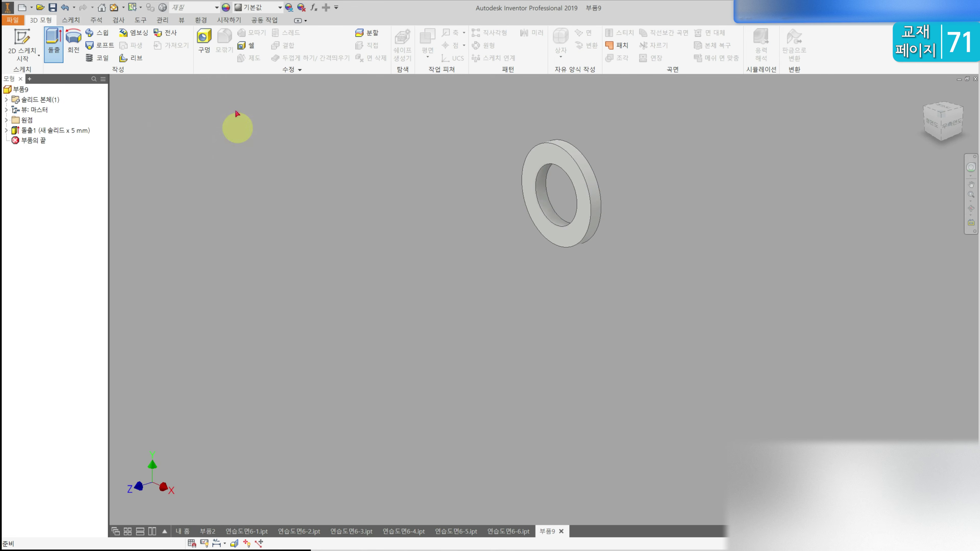
- Start a sketch on the ring's front face and project the face's circular edges into it
left_click(542, 153)
left_click(556, 148)
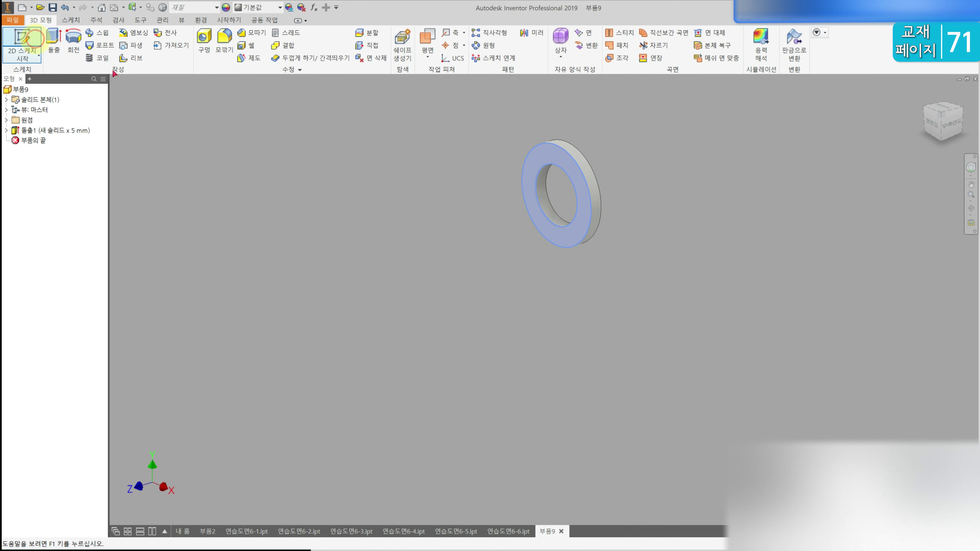
left_click(196, 42)
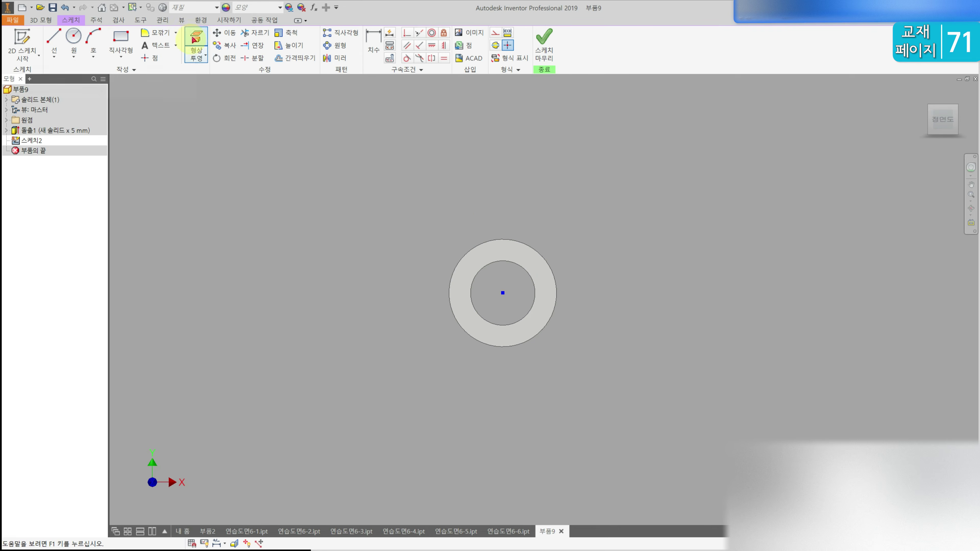
left_click(501, 257)
- Draw two horizontal chords about 30 mm apart across the ring's outer circle, one above and one below the hole
left_click(54, 39)
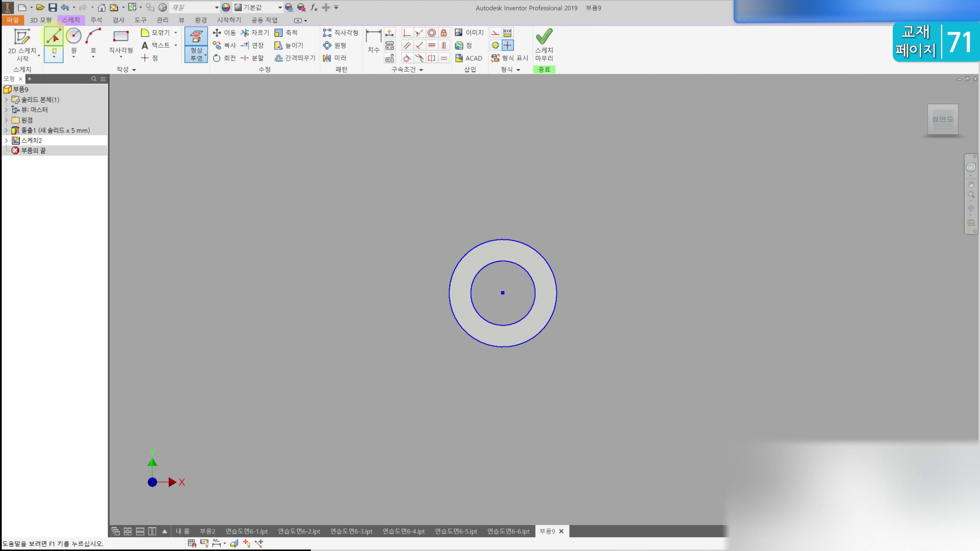
scroll(528, 259, "up", 3)
left_click(419, 240)
double_click(540, 241)
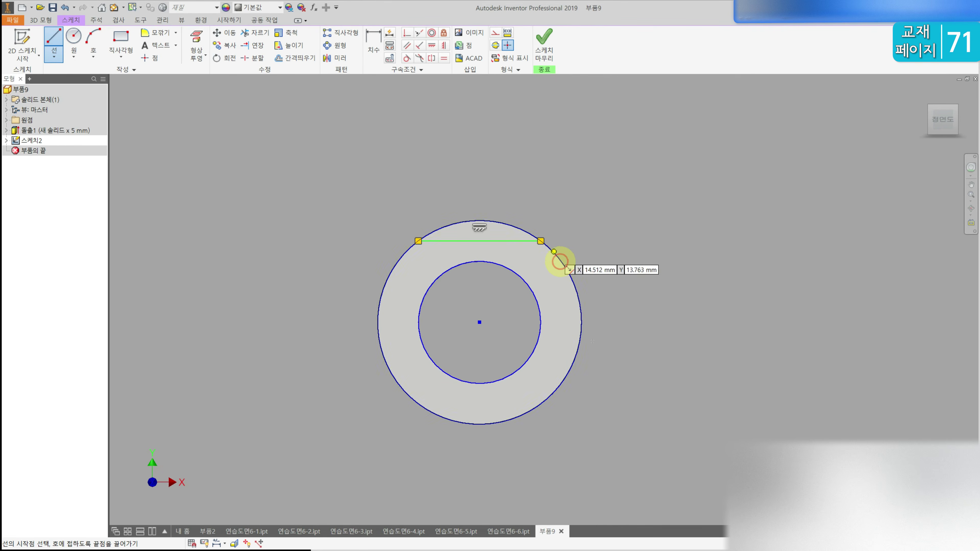
left_click(551, 394)
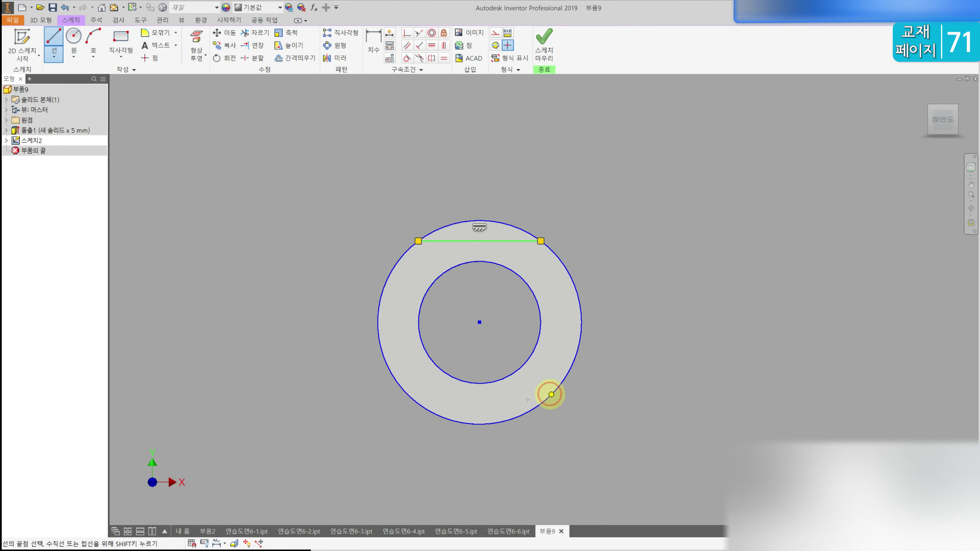
double_click(411, 397)
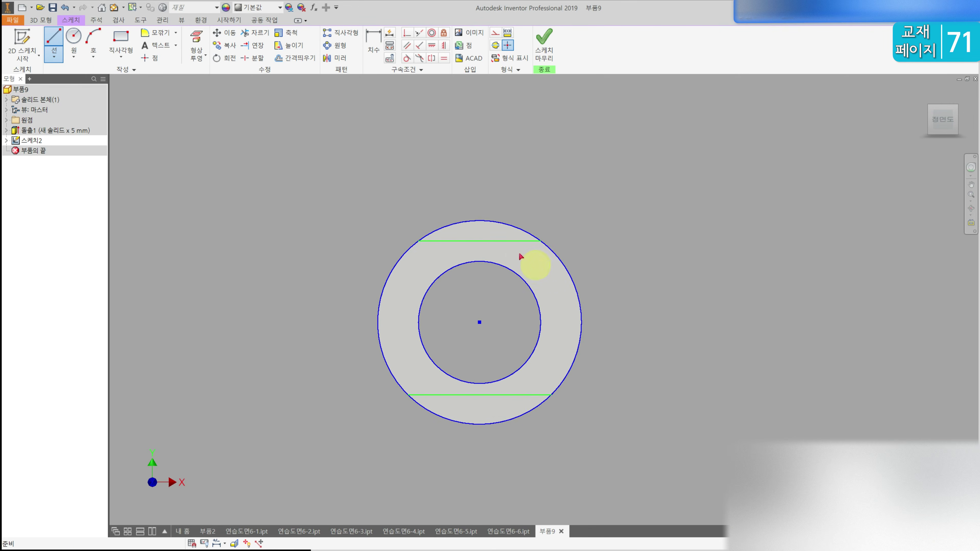
key("Escape")
- Dimension the distance between the two horizontal chords as 30 mm
key("d")
middle_click_drag(474, 249, 454, 248)
left_click(455, 241)
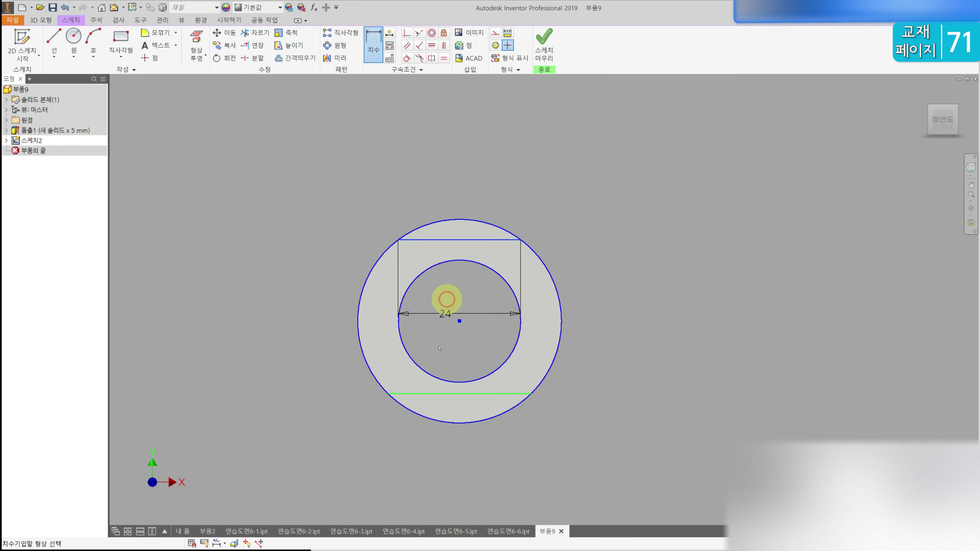
left_click(428, 394)
left_click(346, 334)
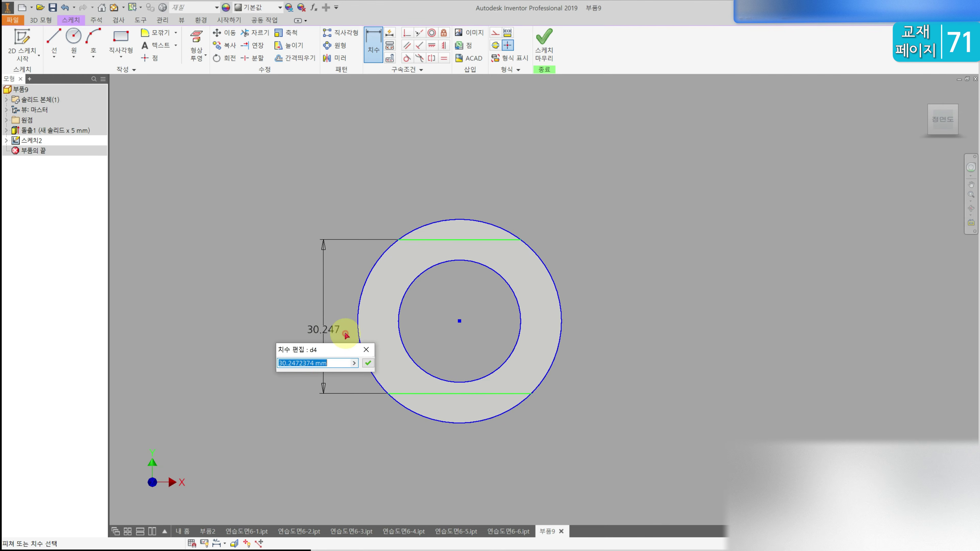
type("30")
key("Return")
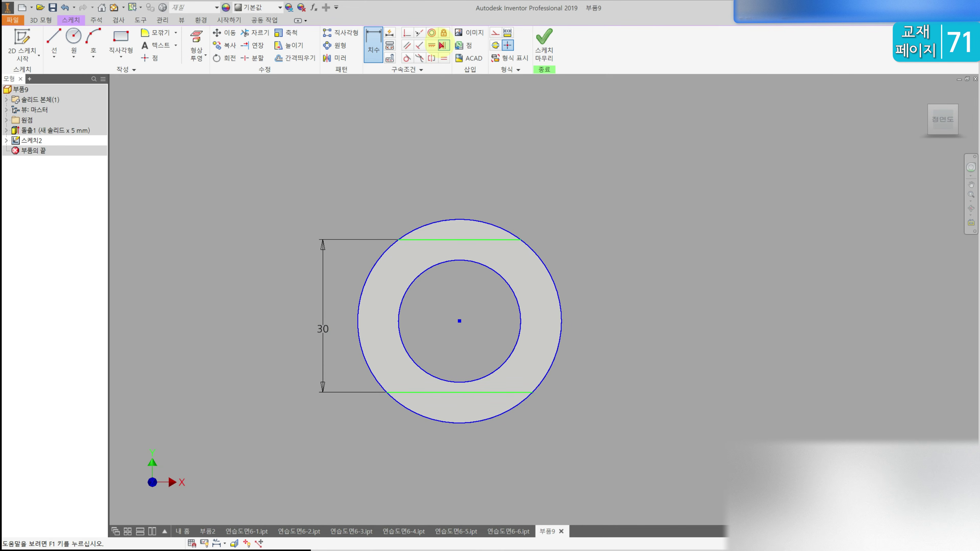
- Apply vertical constraints aligning the midpoints of both chords with the circle's centre
left_click(459, 237)
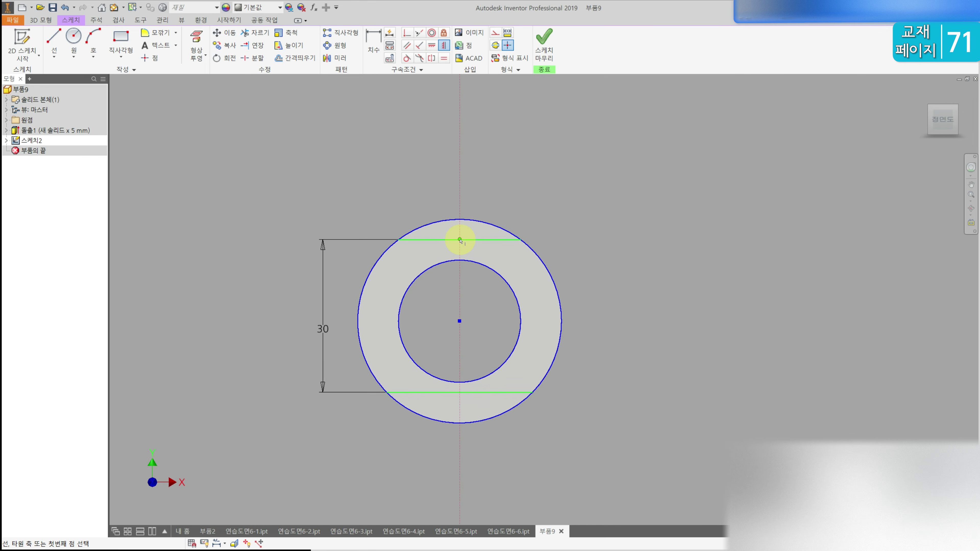
left_click(466, 323)
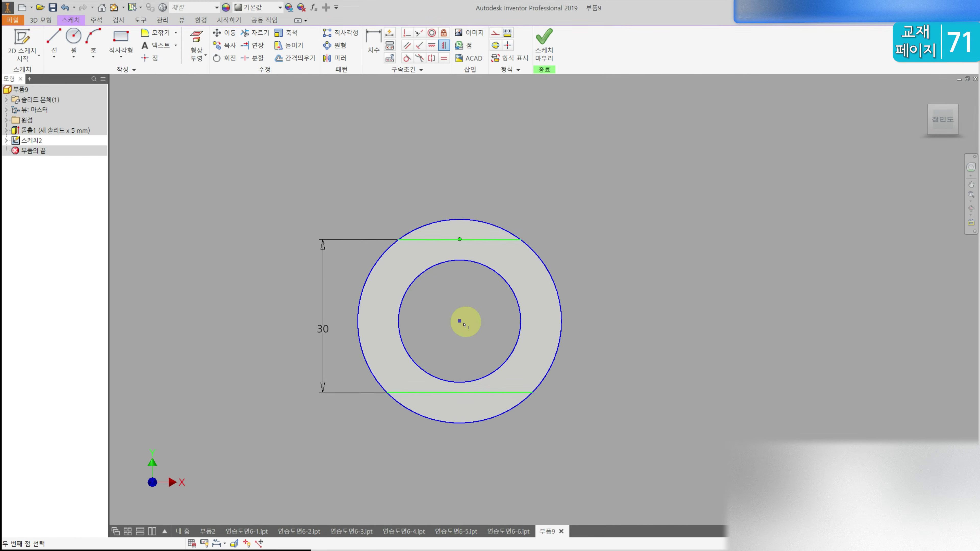
left_click(459, 321)
left_click(460, 321)
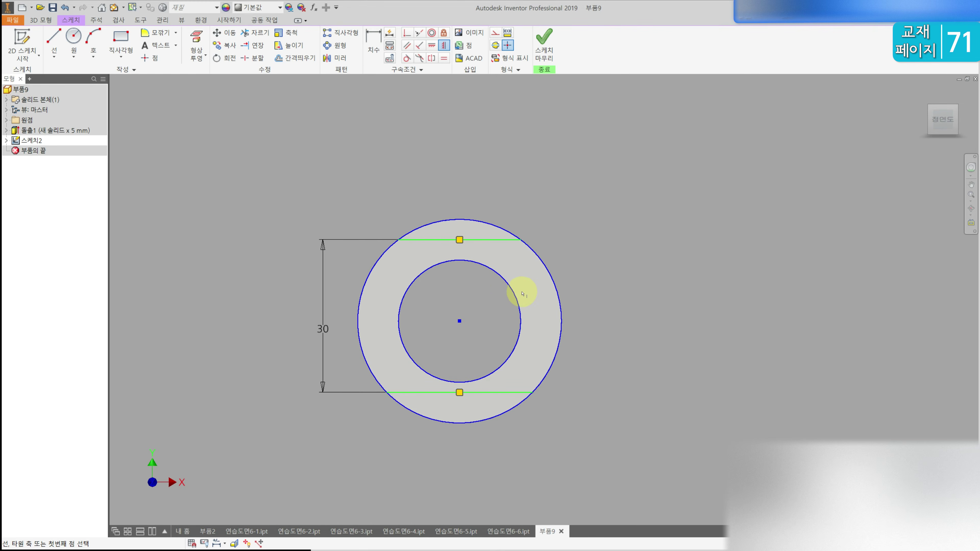
key("Escape")
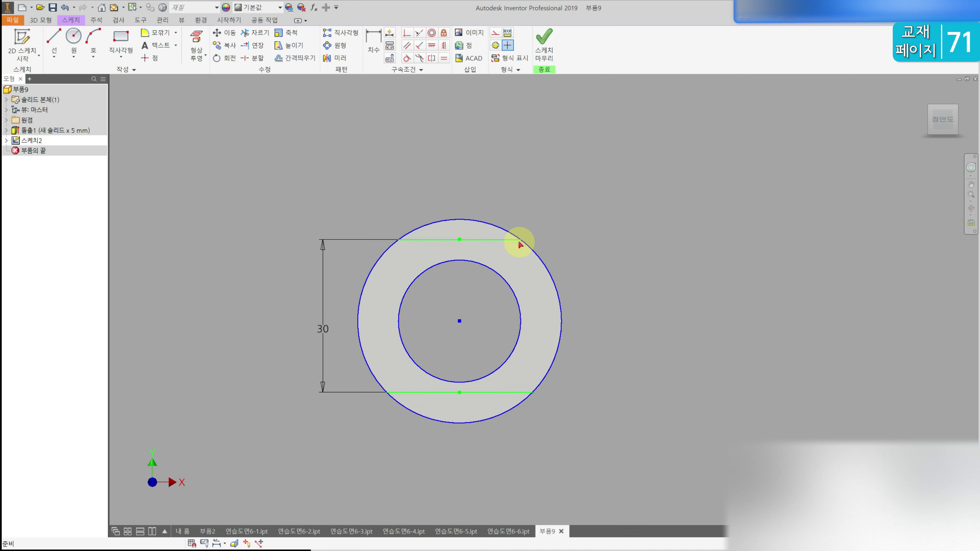
- Test the upper chord's freedom of movement, and constrain the right endpoints of both chords vertically to each other
mouse_move(521, 241)
left_mouse_down()
mouse_move(550, 278)
mouse_move(525, 257)
mouse_move(535, 252)
left_mouse_up()
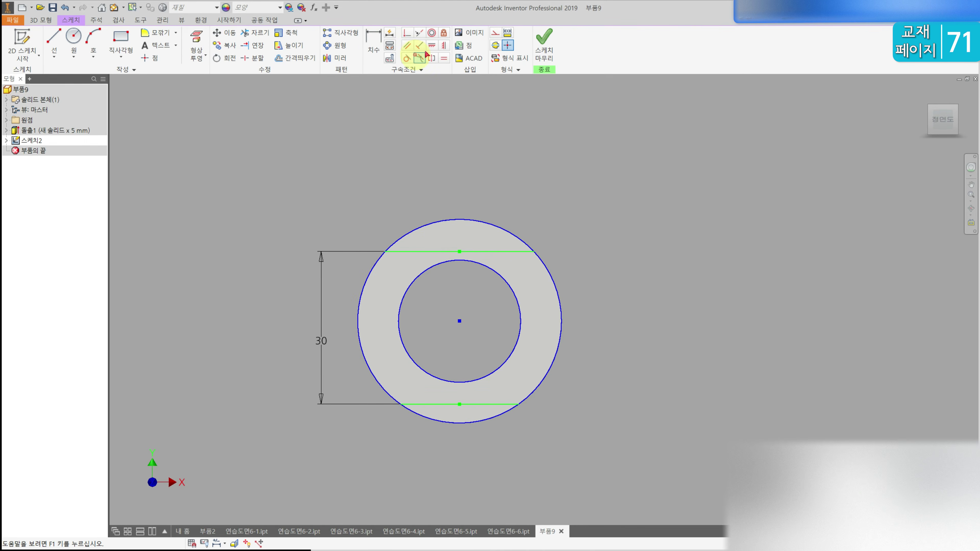
left_click(445, 48)
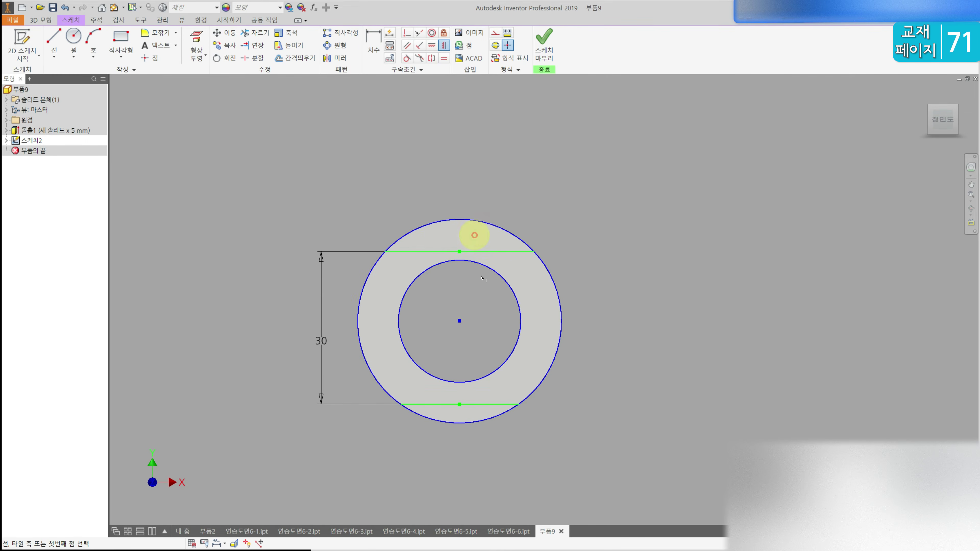
left_click(534, 253)
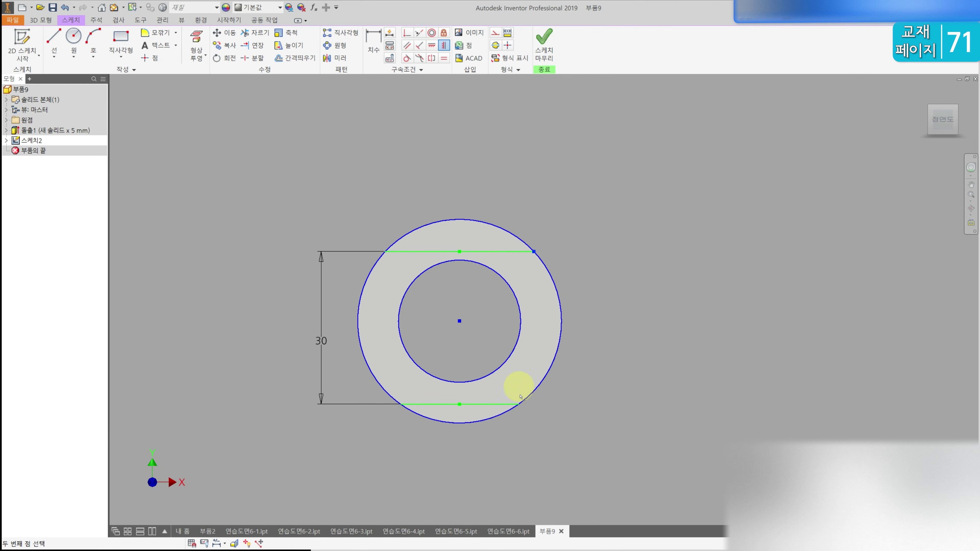
left_click(518, 404)
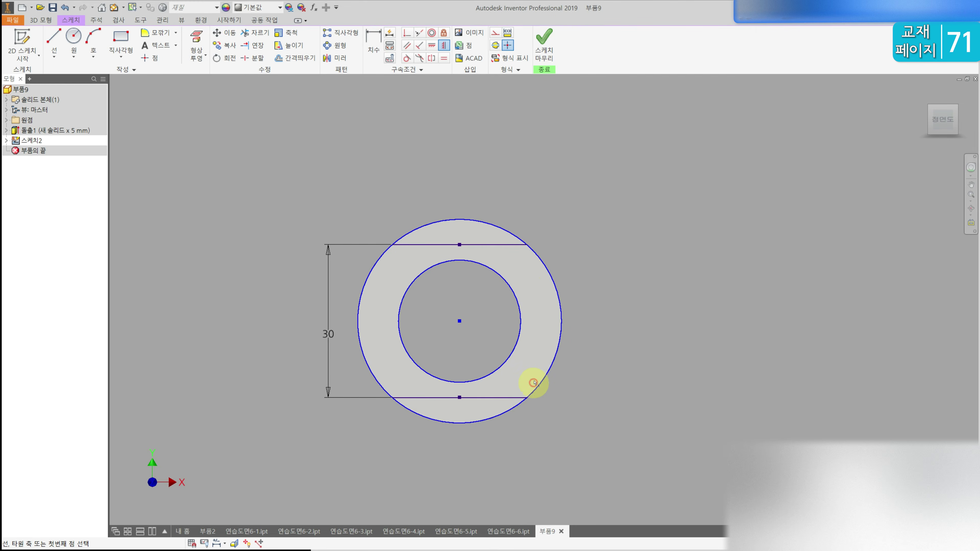
- Extrude-cut the two ring segments outside the horizontal chords through the whole part
left_click(42, 21)
left_click(55, 40)
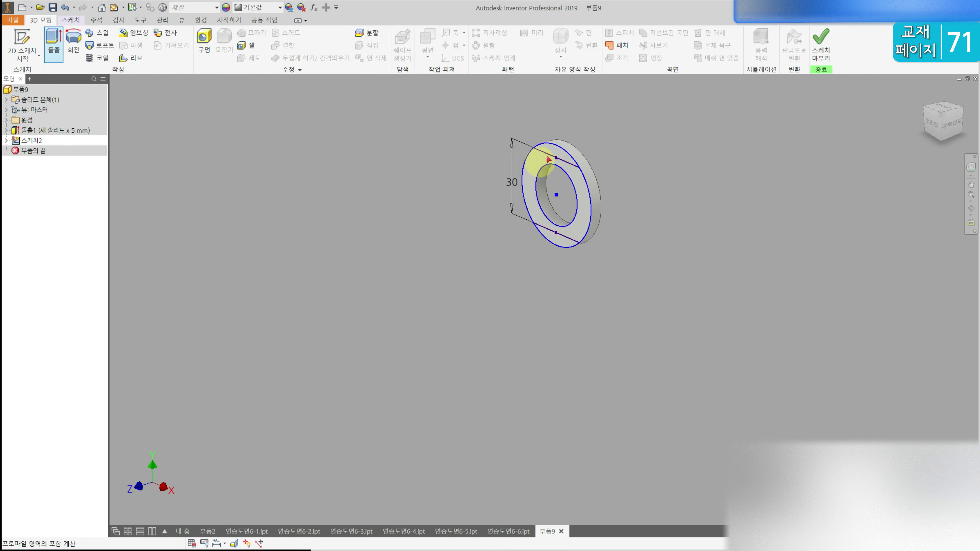
left_click(559, 236)
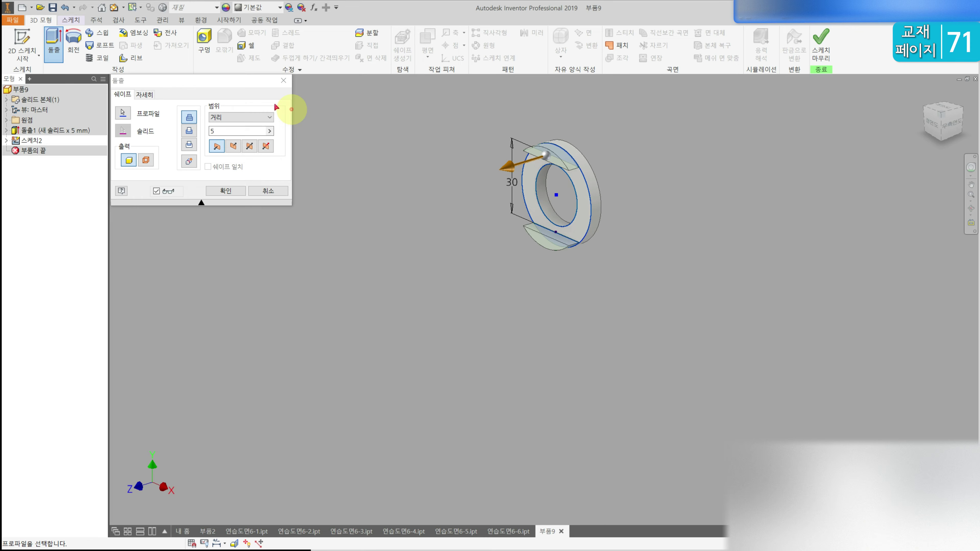
left_click(189, 130)
left_click(237, 159)
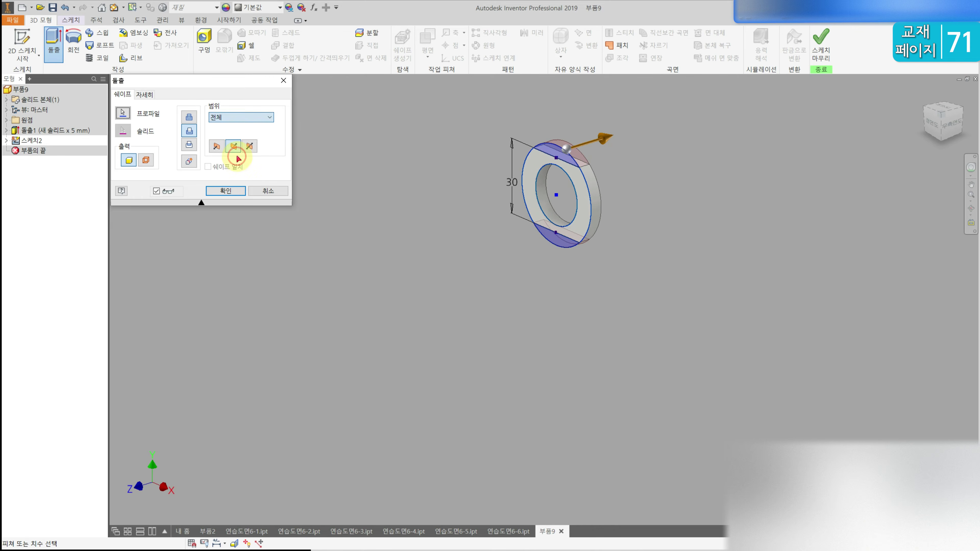
left_click(229, 192)
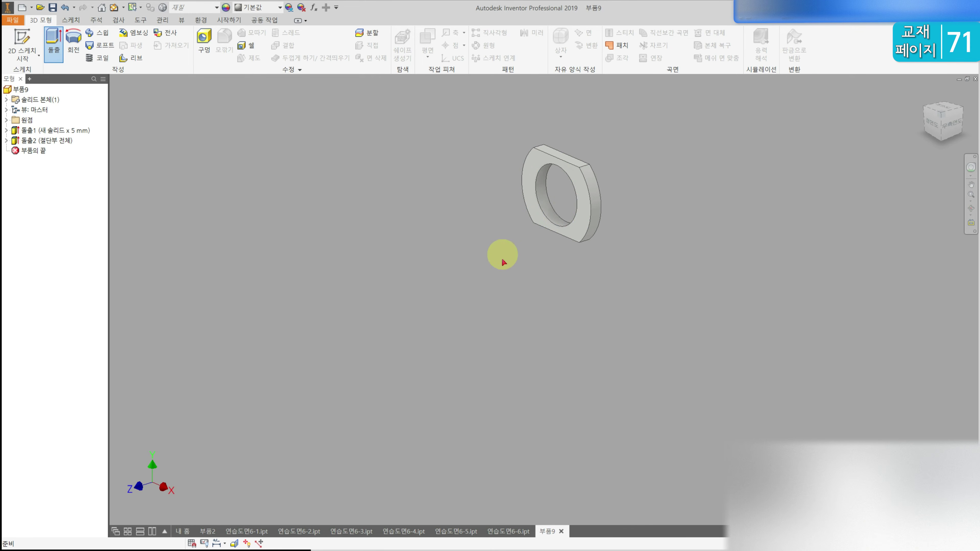
- Sketch a circle on the plate's front face, right of the central hole, and dimension its diameter as 4 mm
left_click(584, 198)
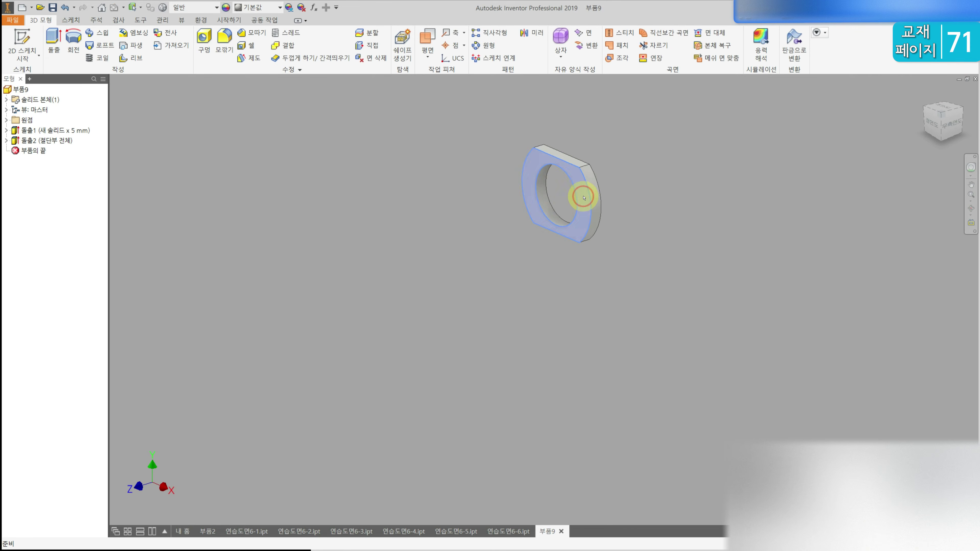
left_click(22, 37)
left_click(74, 37)
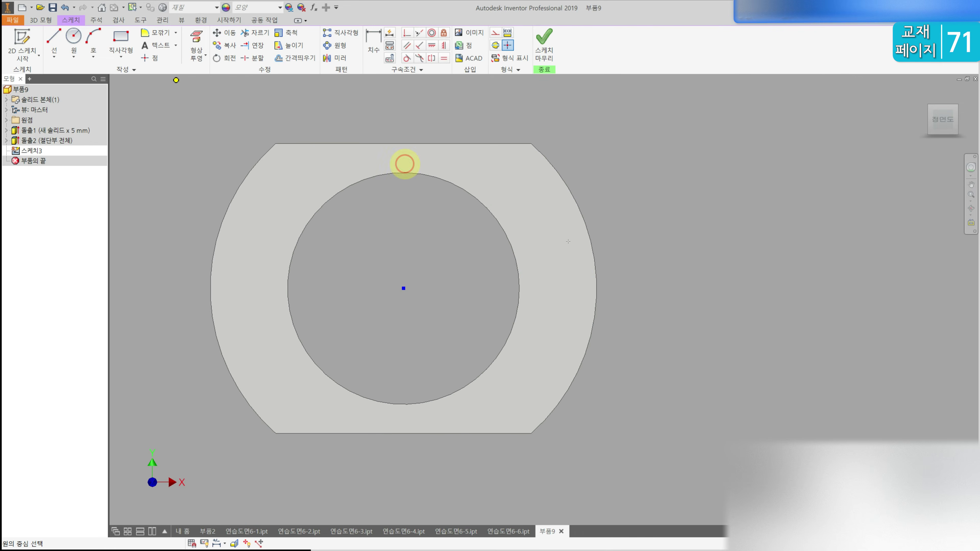
left_click(552, 281)
left_click(533, 280)
left_click(374, 43)
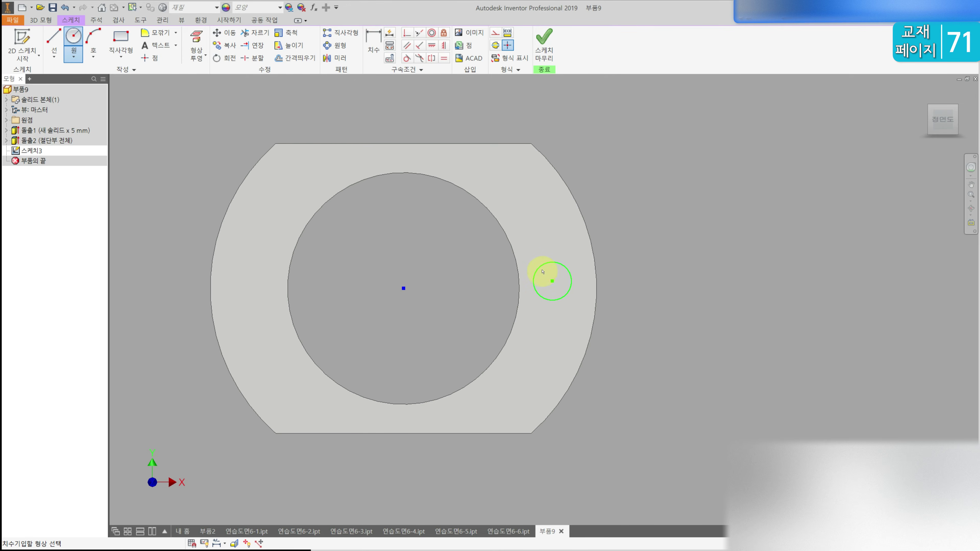
left_click(628, 251)
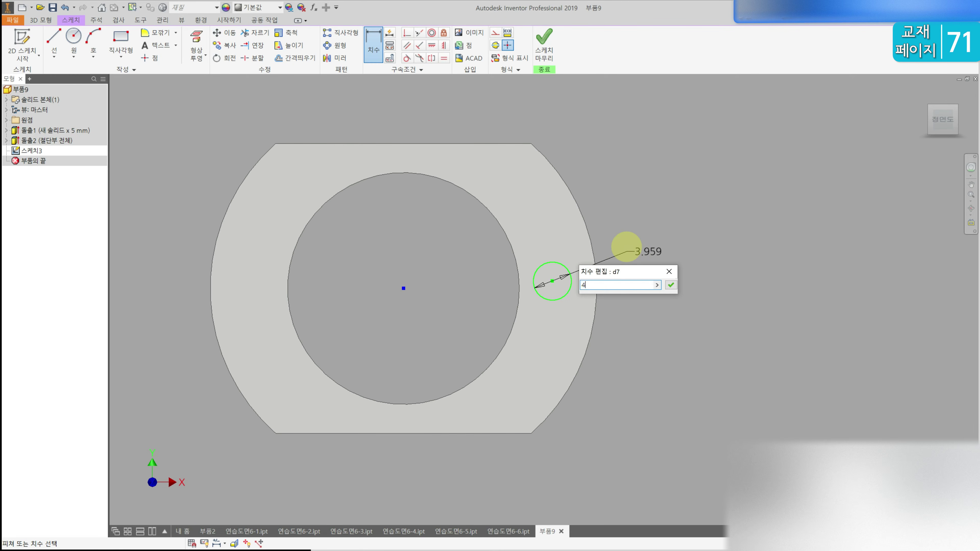
key("Return")
- Align the small circle's centre horizontally with the plate's centre and set the distance between them to 16 mm
left_click(439, 46)
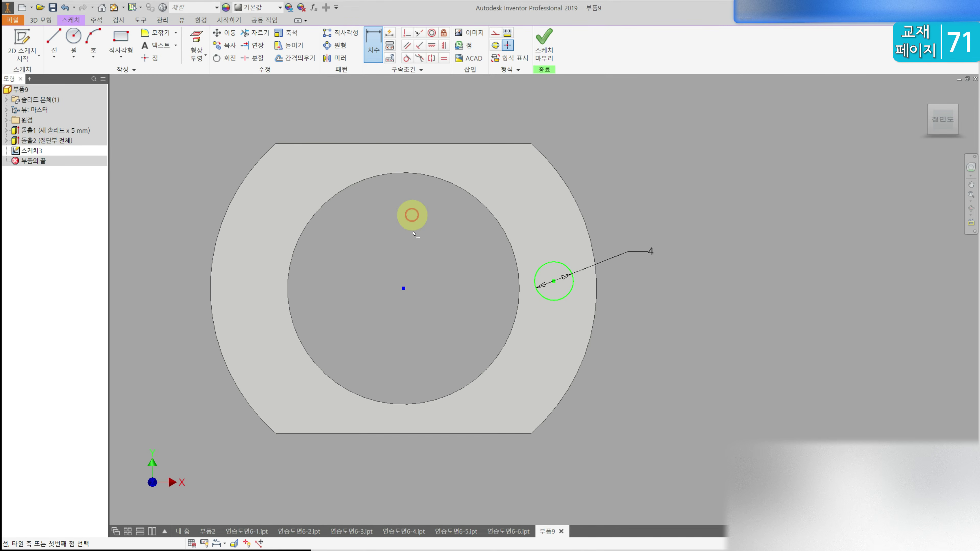
left_click(404, 288)
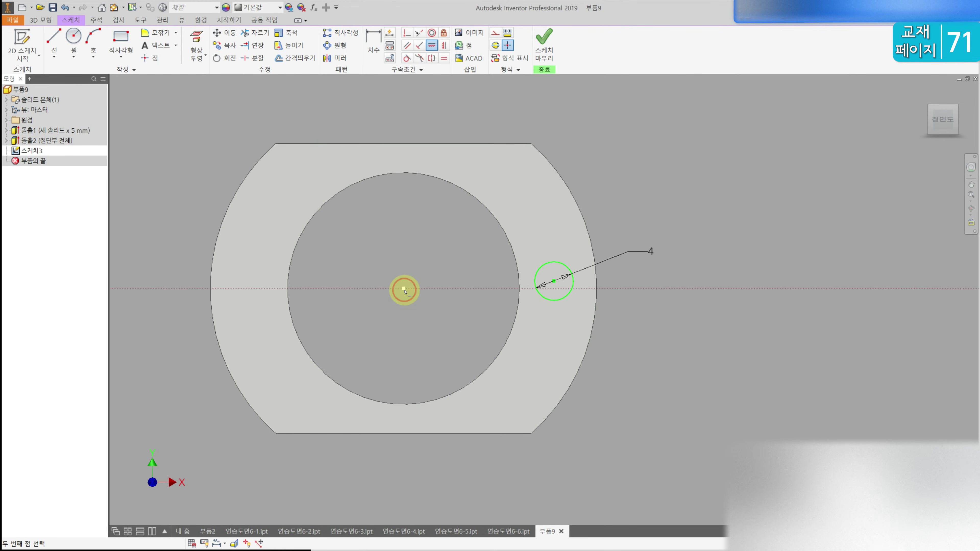
left_click(554, 284)
left_click(373, 43)
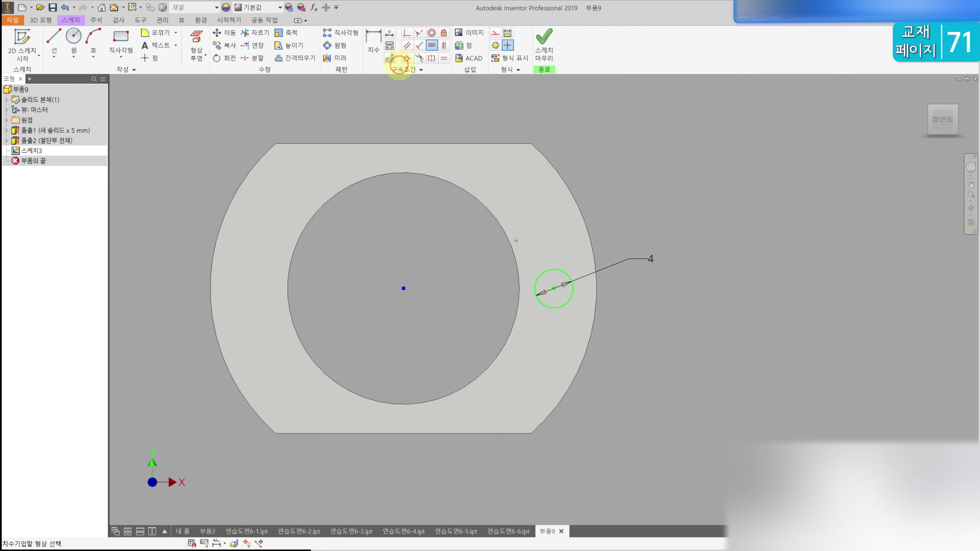
left_click(549, 303)
left_click(404, 288)
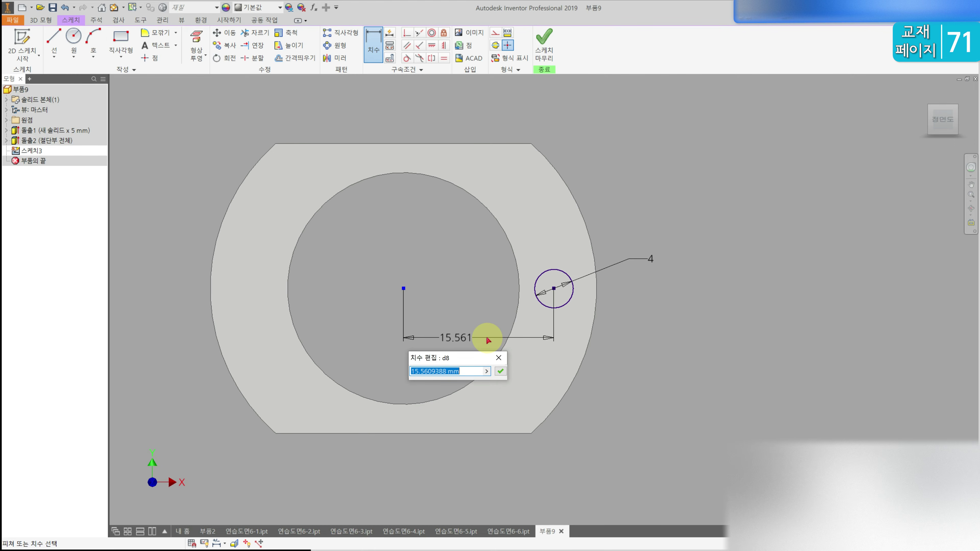
type("2/")
key("Return")
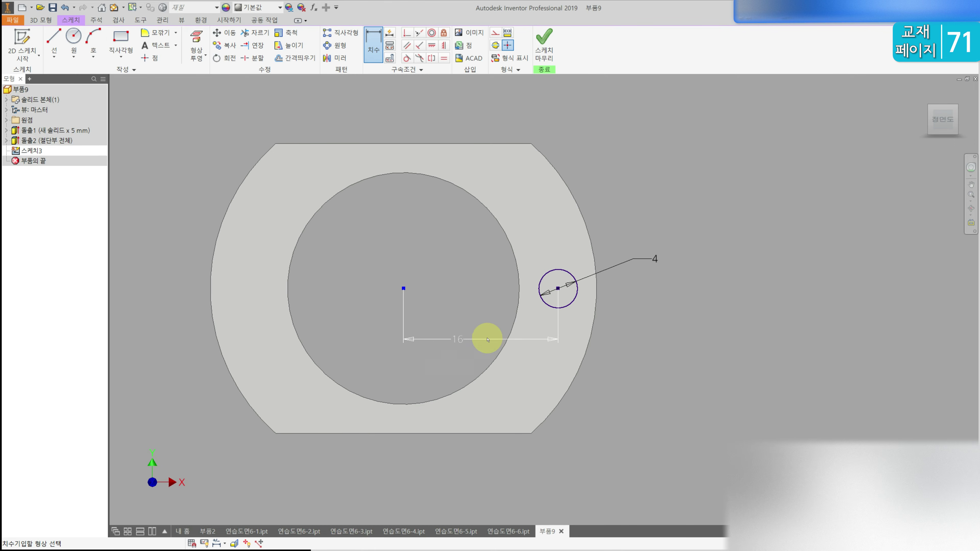
- Extrude-cut the 4 mm circle through the whole plate
left_click(48, 20)
left_click(54, 39)
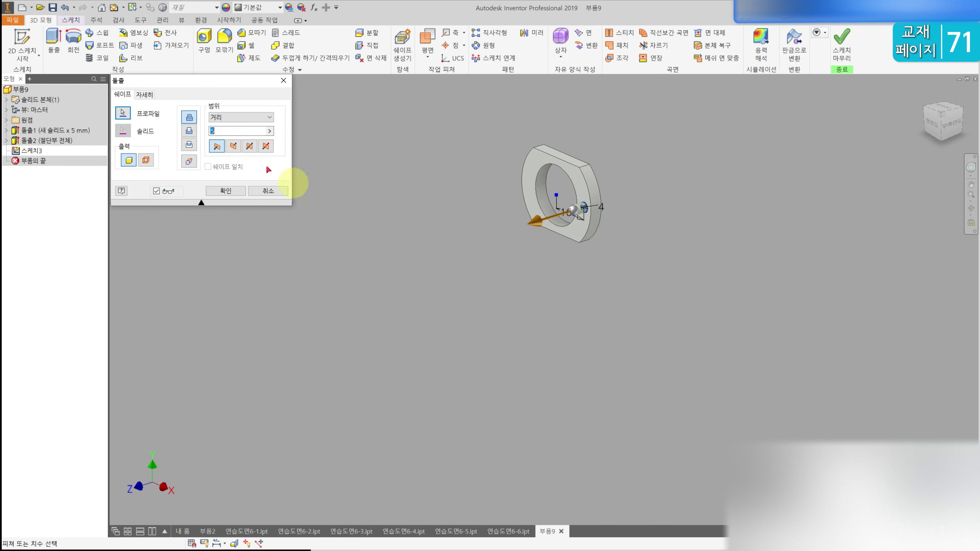
left_click(189, 130)
left_click(239, 117)
left_click(226, 155)
left_click(227, 191)
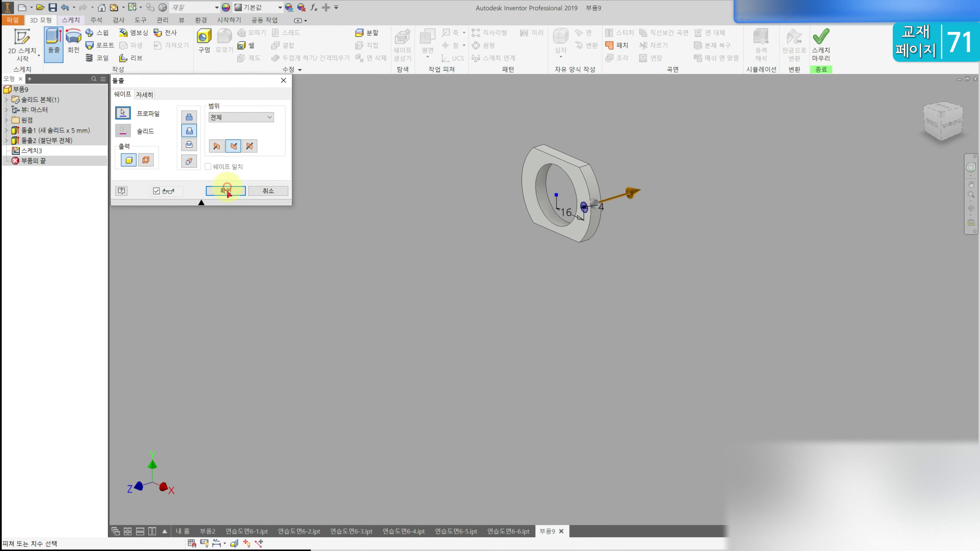
- Circular-pattern the small hole about the ring's axis with 3 instances over 60 degrees, spread symmetrically to both sides of the original
scroll(586, 159, "down", 5)
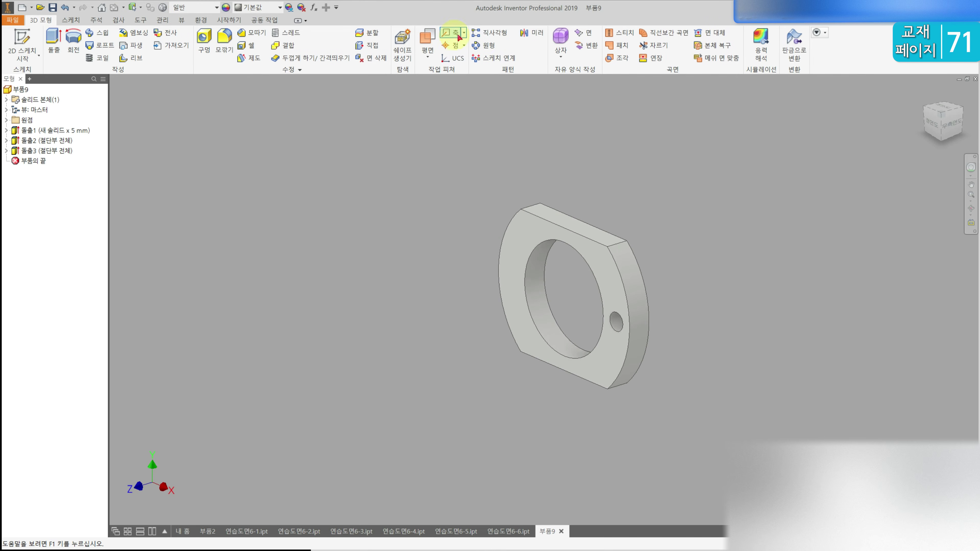
left_click(485, 45)
scroll(622, 328, "down", 3)
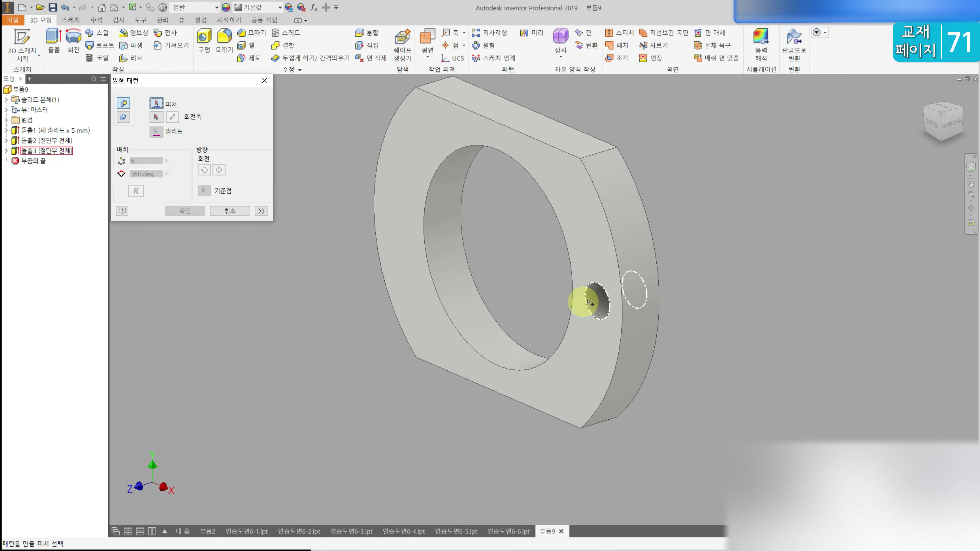
left_click(601, 302)
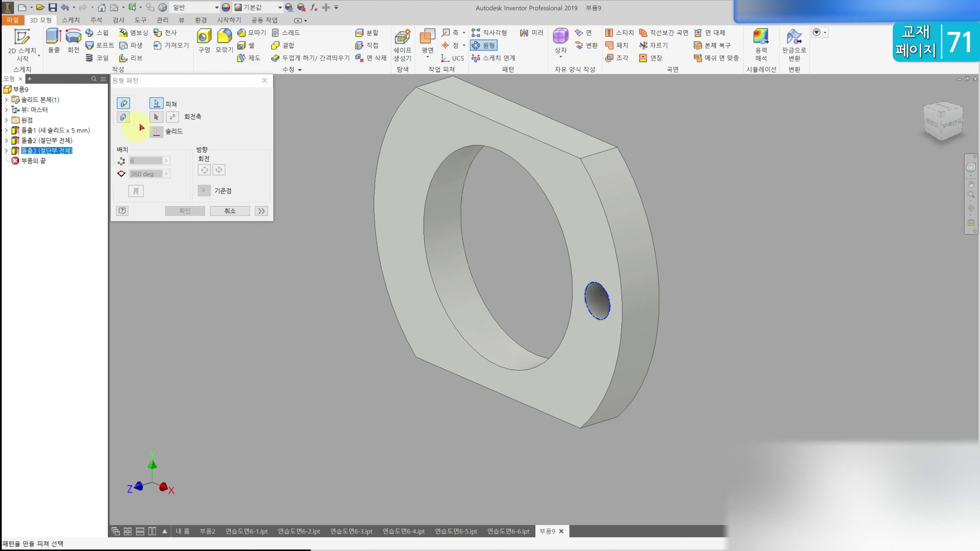
left_click(157, 116)
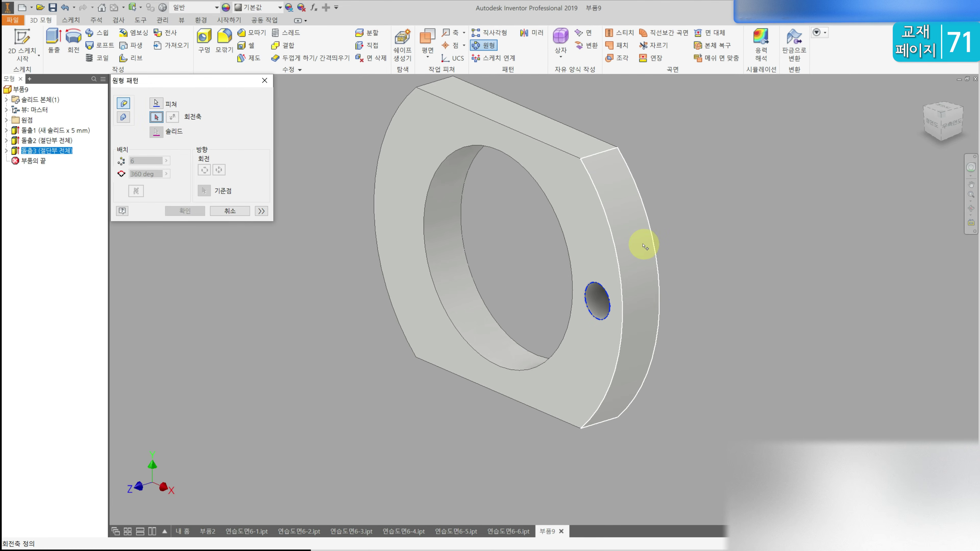
left_click(644, 246)
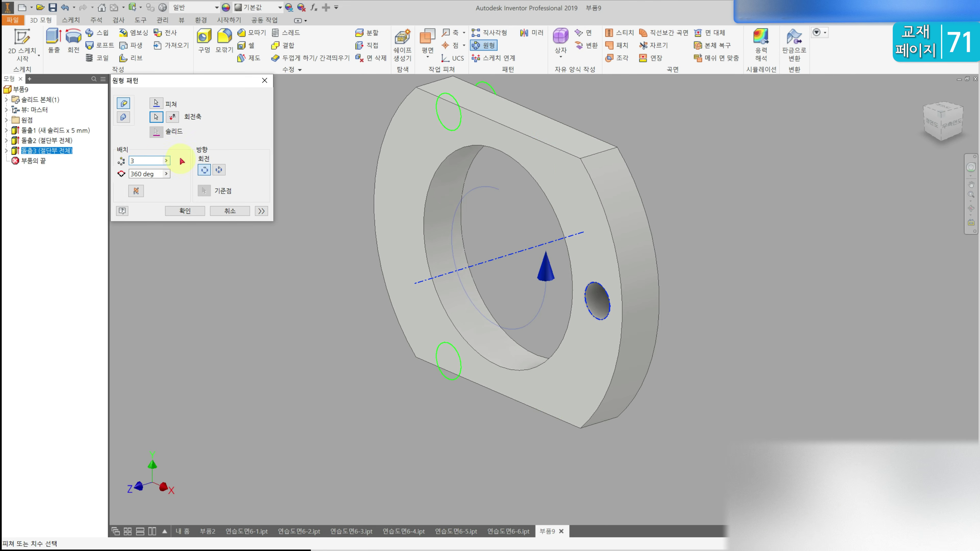
left_click(135, 191)
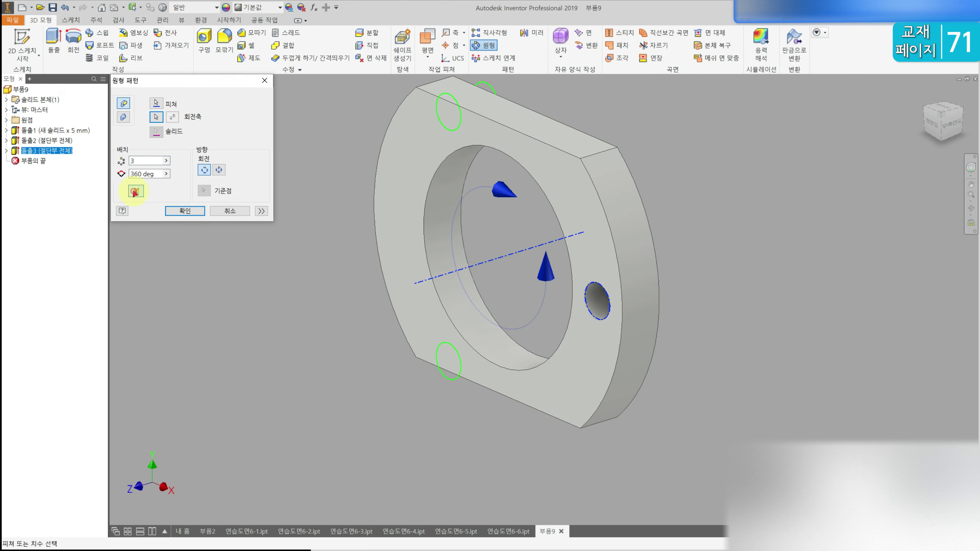
left_click(149, 175)
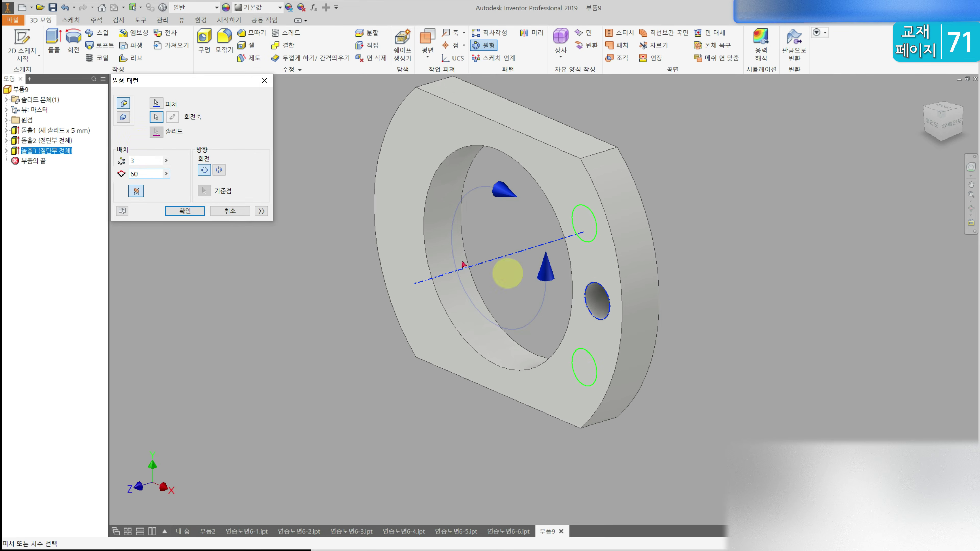
left_click(192, 210)
- Mirror the small hole and its circular pattern across the 우측면도 origin plane
middle_click_drag(369, 269, 381, 346, "shift")
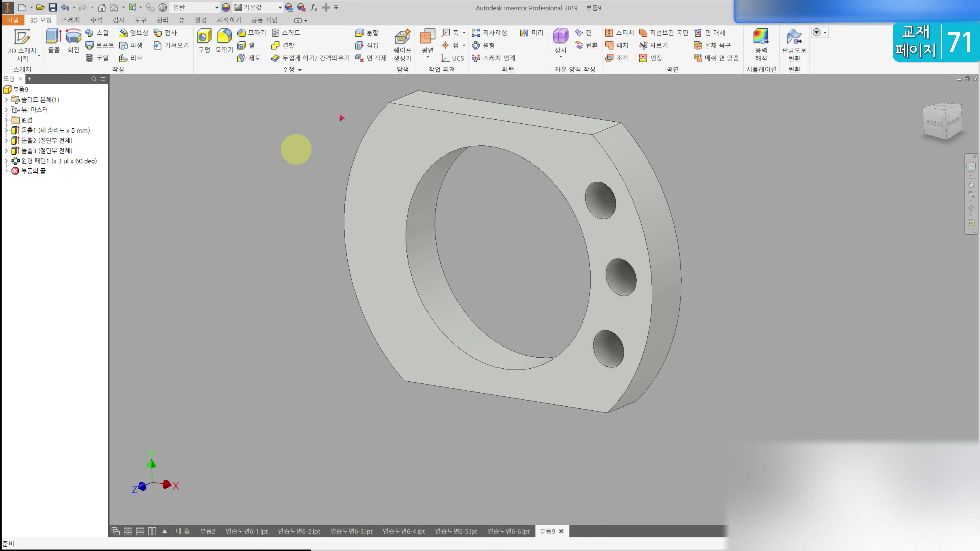
left_click(533, 32)
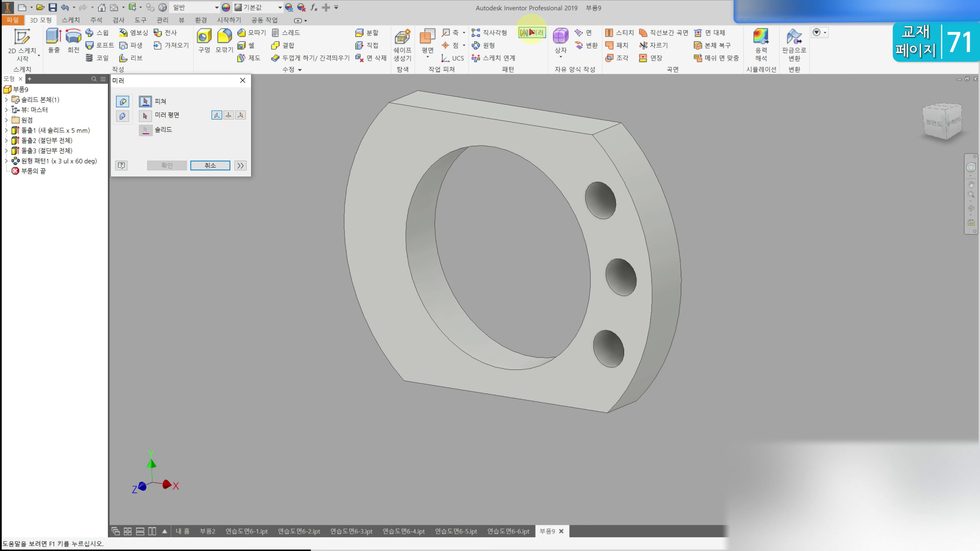
left_click(34, 152)
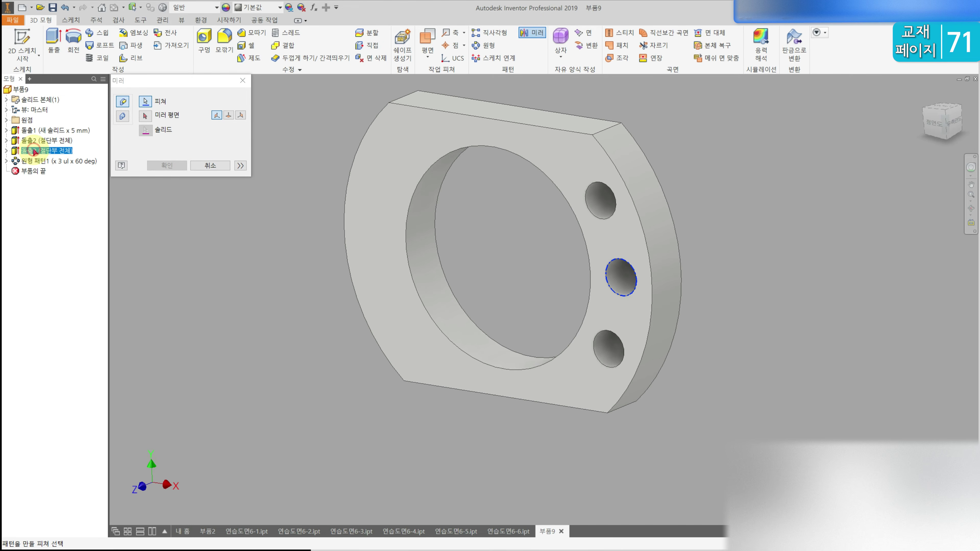
left_click(39, 162)
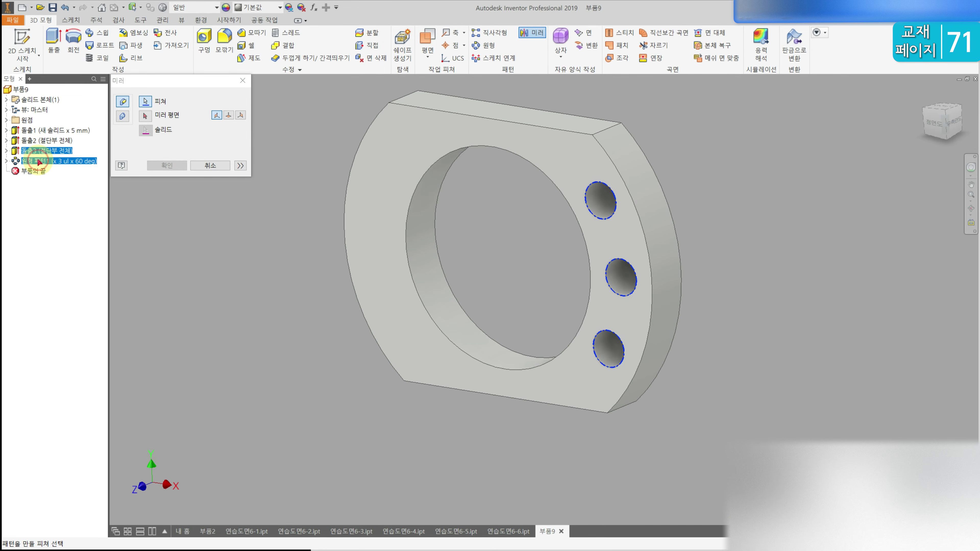
left_click(145, 116)
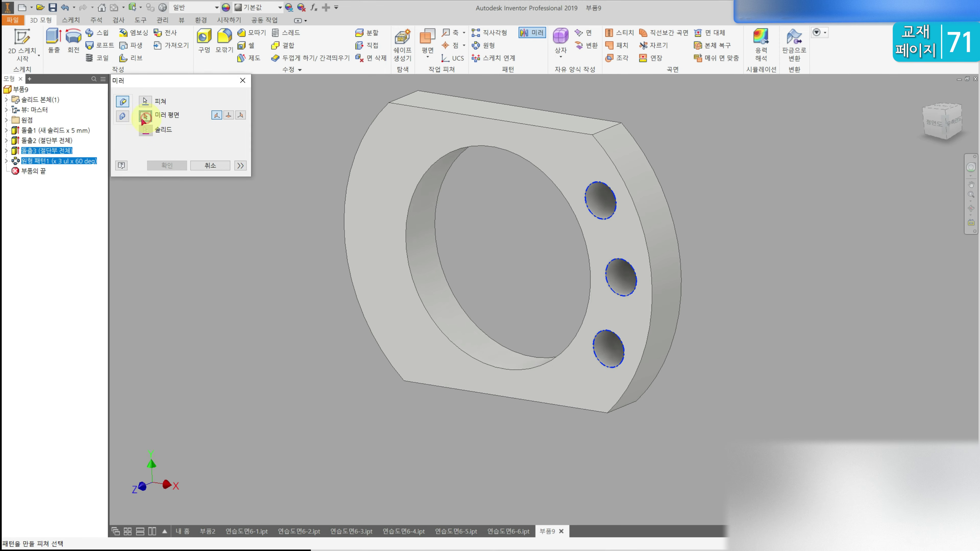
left_click(7, 120)
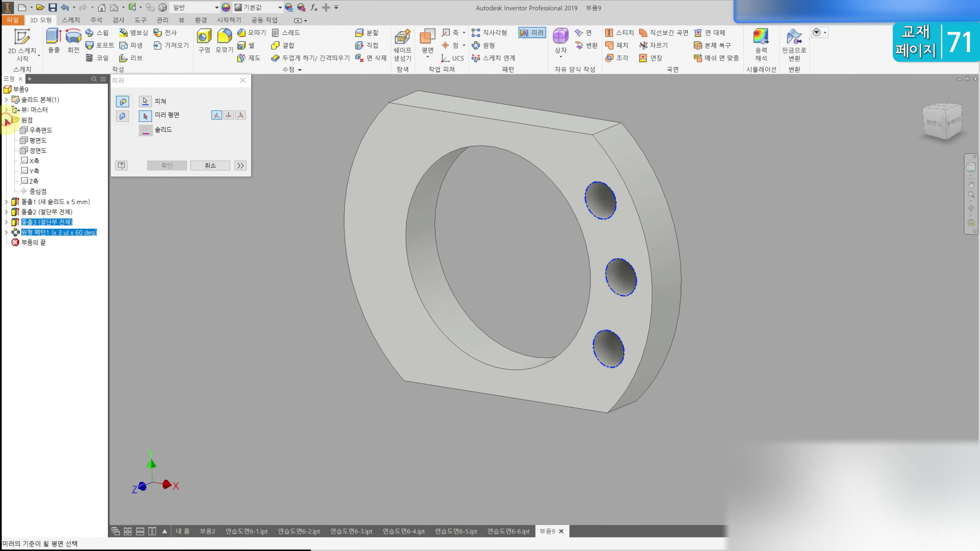
left_click(42, 130)
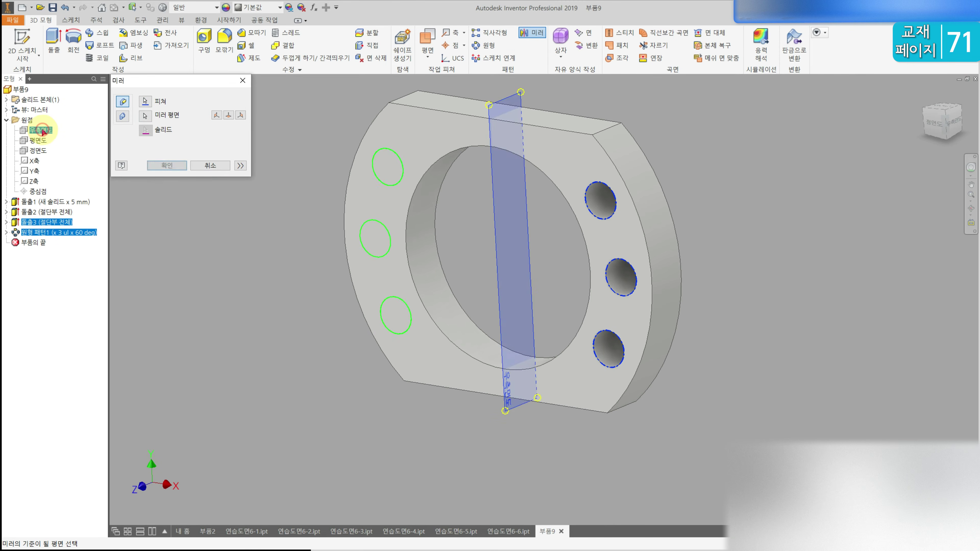
left_click(167, 165)
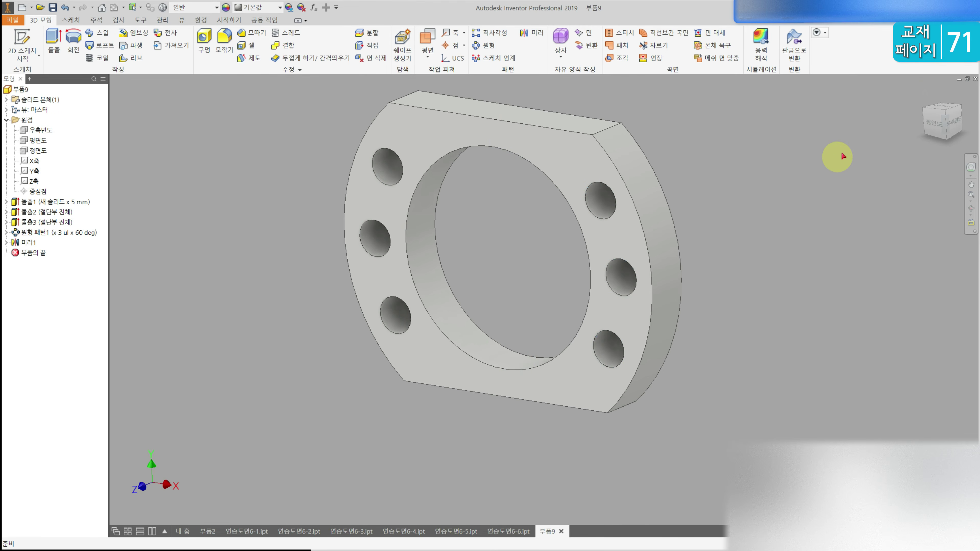
- Show the part in isometric view and check its mass, area and volume in the physical iProperties
left_click(922, 95)
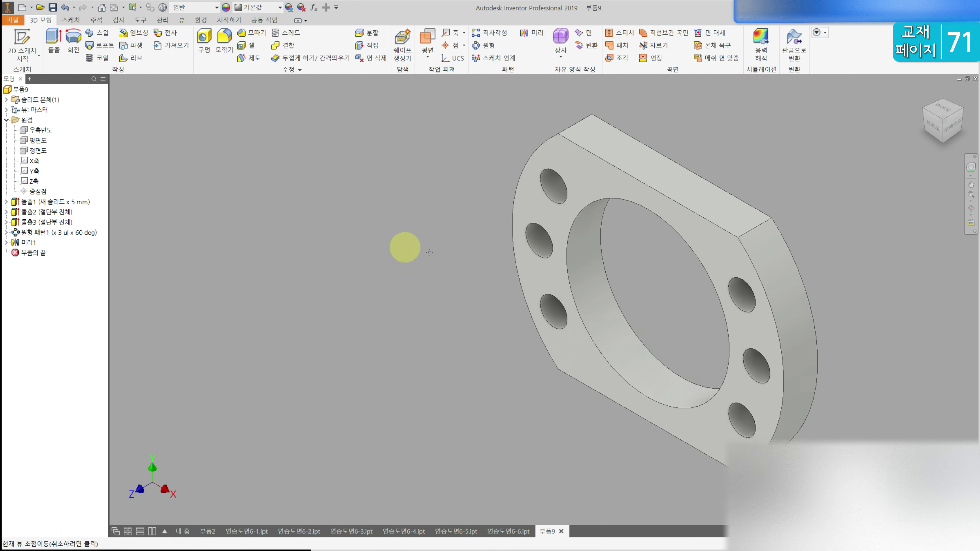
right_click(16, 89)
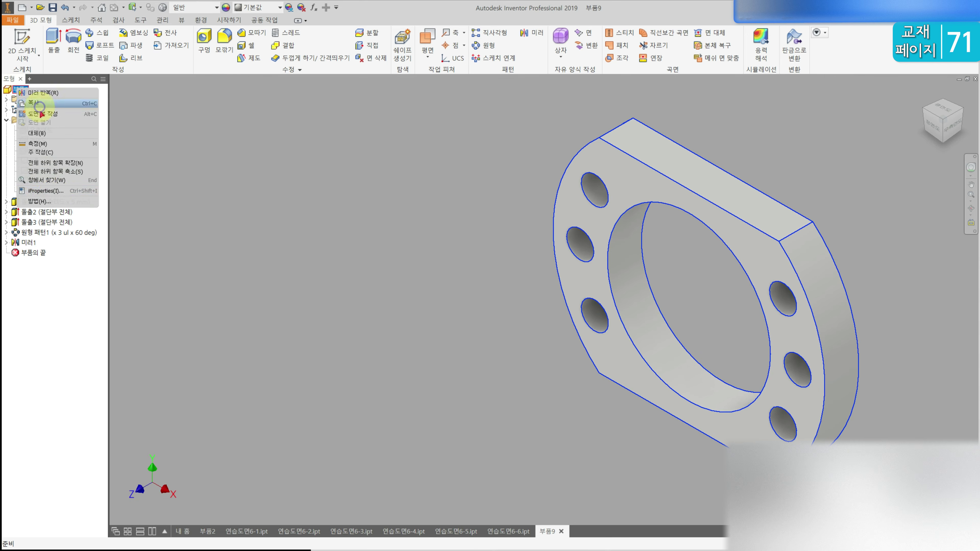
left_click(54, 195)
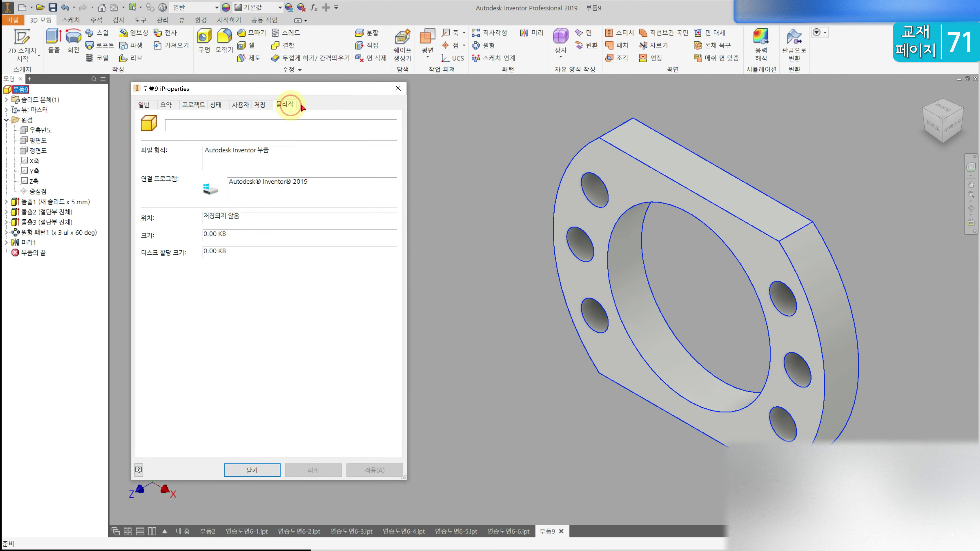
left_click(302, 107)
left_click(349, 130)
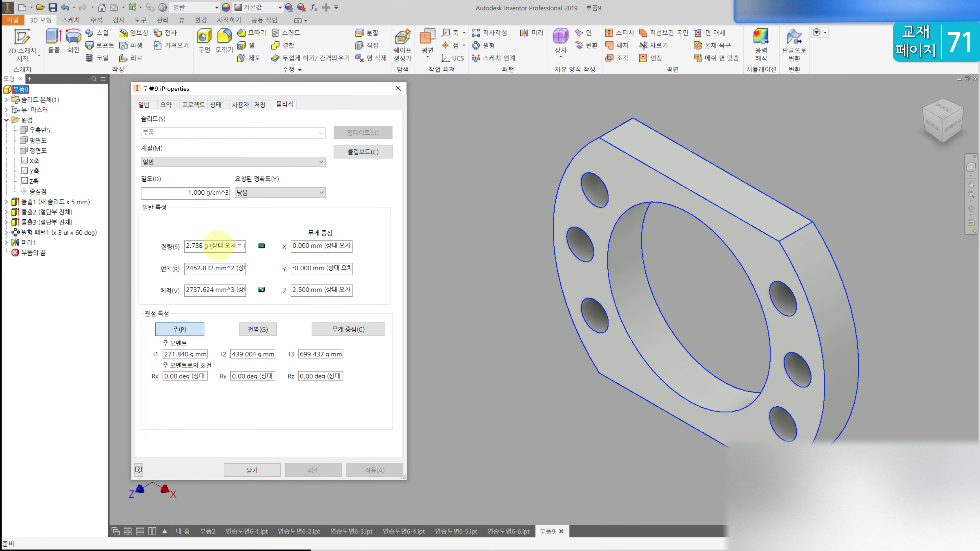
left_click(256, 469)
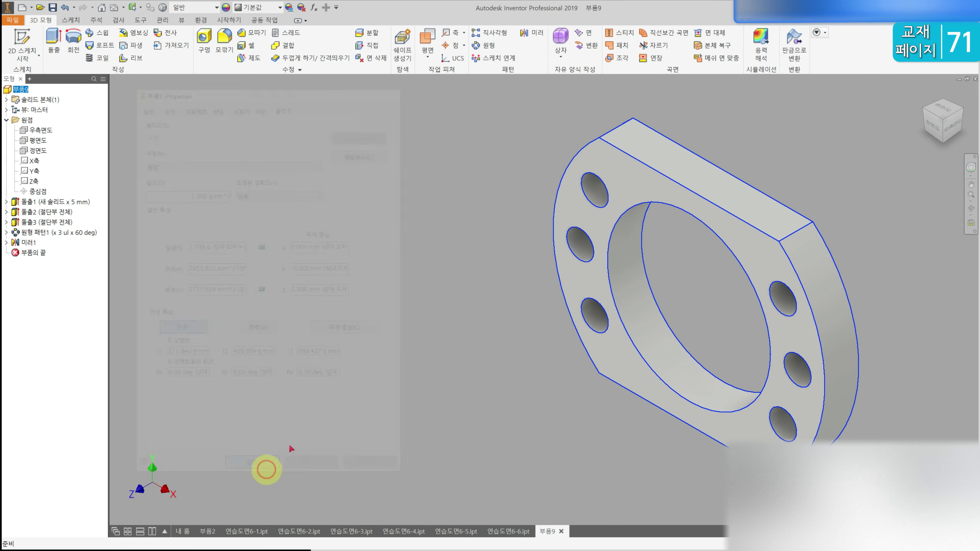
- Save the finished ring part as 연습도면6-7 in the 연습도면 folder
key("ctrl+s")
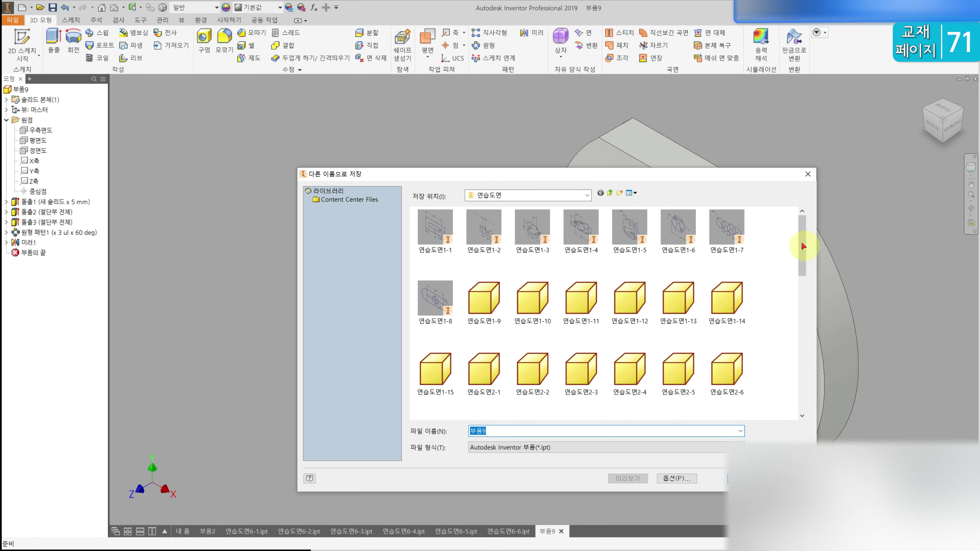
left_click_drag(803, 244, 803, 382)
left_click(532, 391)
double_click(522, 432)
type("7")
key("Return")
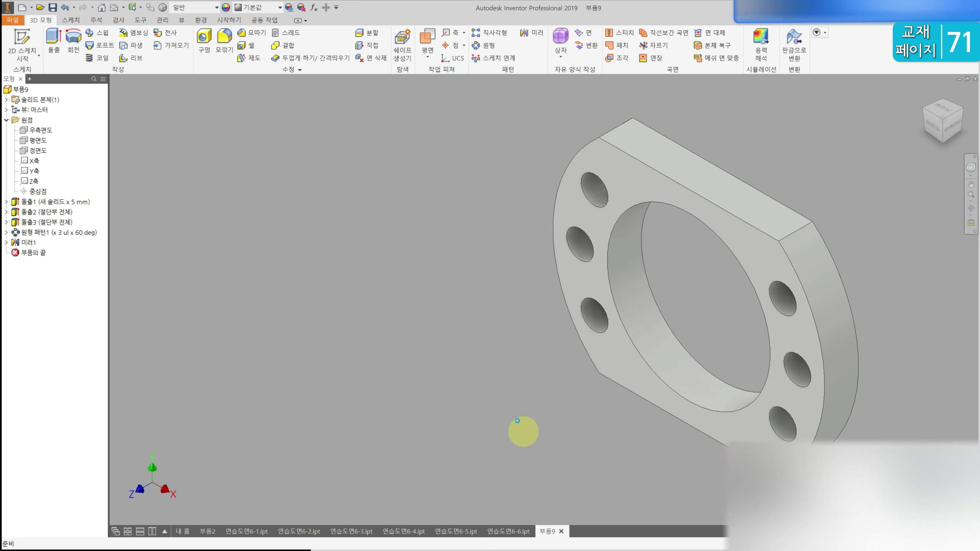
- Create a new part from the 부품.ipt template and start a 2D sketch on the 정면도 origin plane
left_click(22, 8)
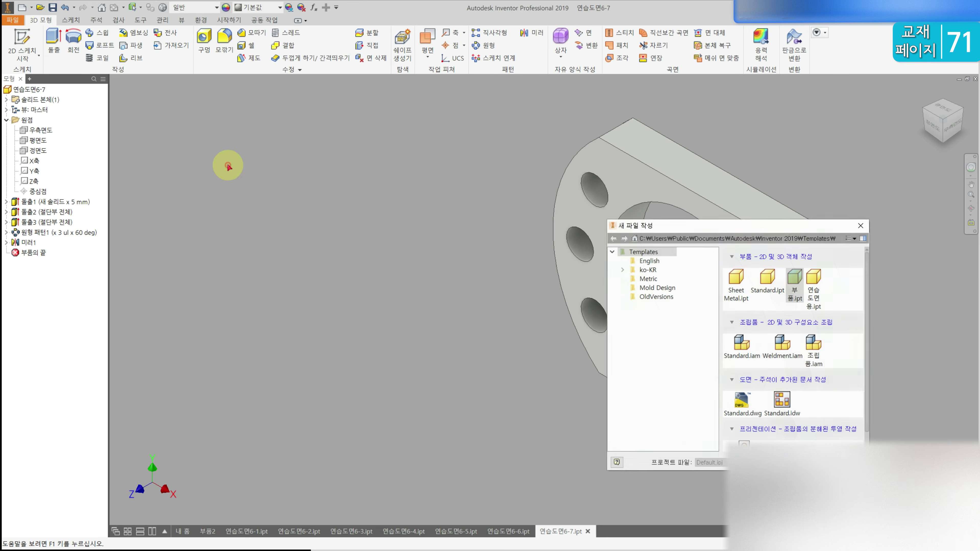
double_click(786, 279)
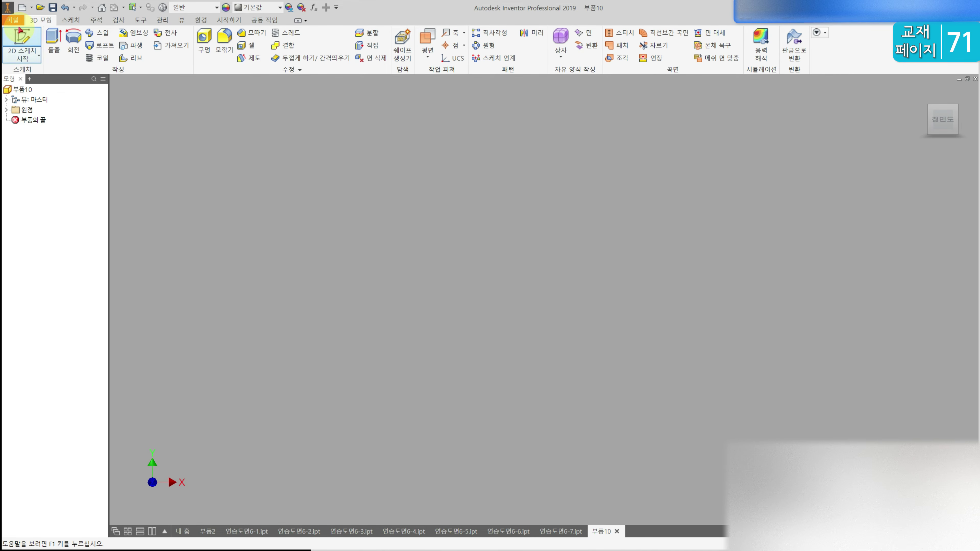
left_click(22, 39)
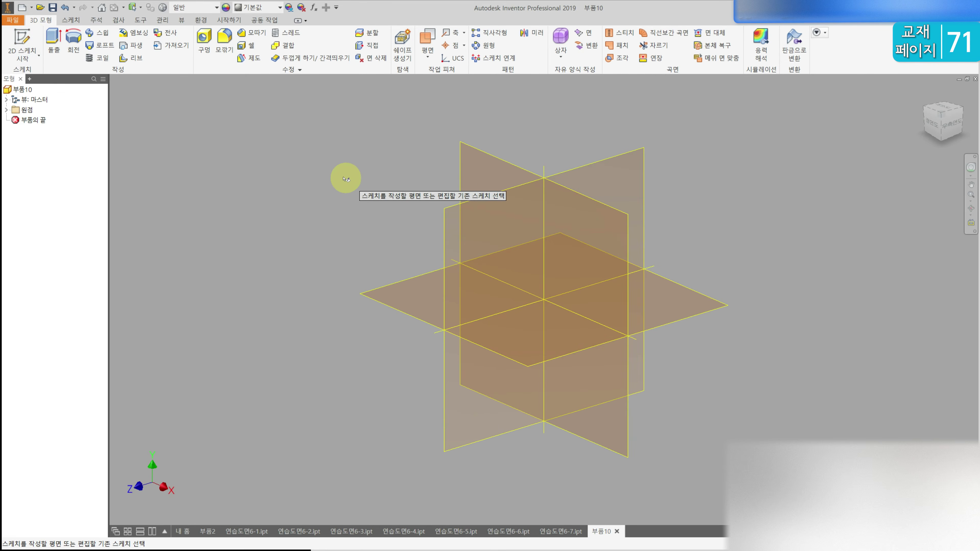
left_click(468, 180)
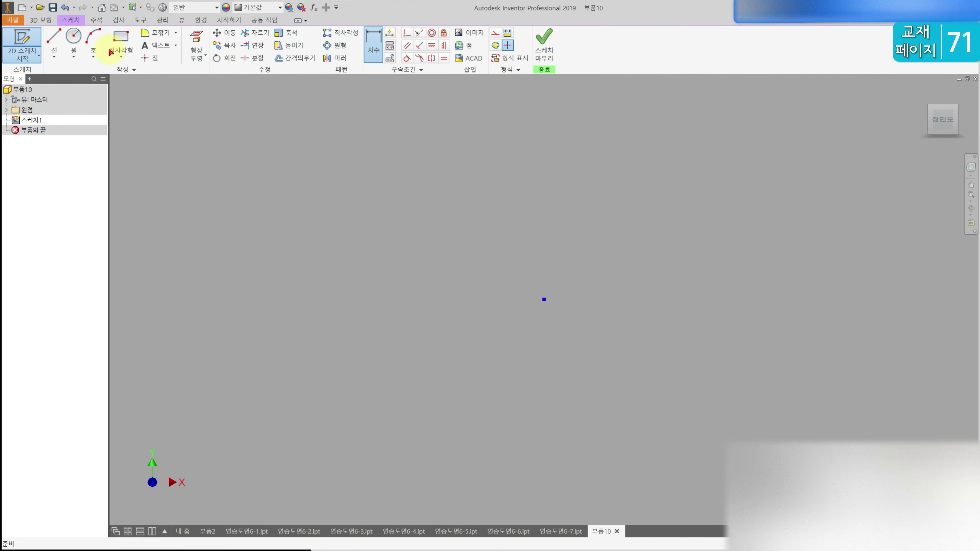
- Draw a centre-point rectangle centred on the sketch origin
left_click(120, 57)
left_click(116, 116)
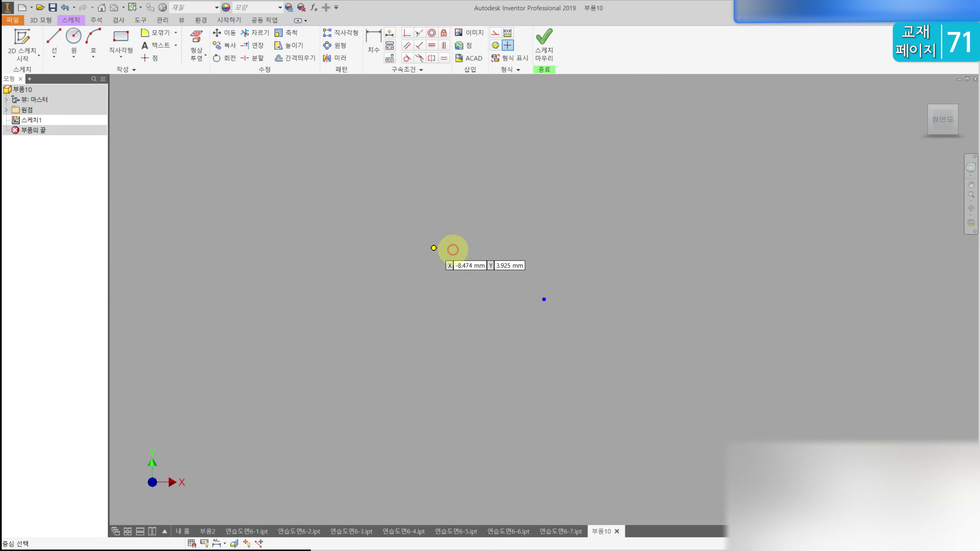
left_click(545, 299)
left_click(606, 184)
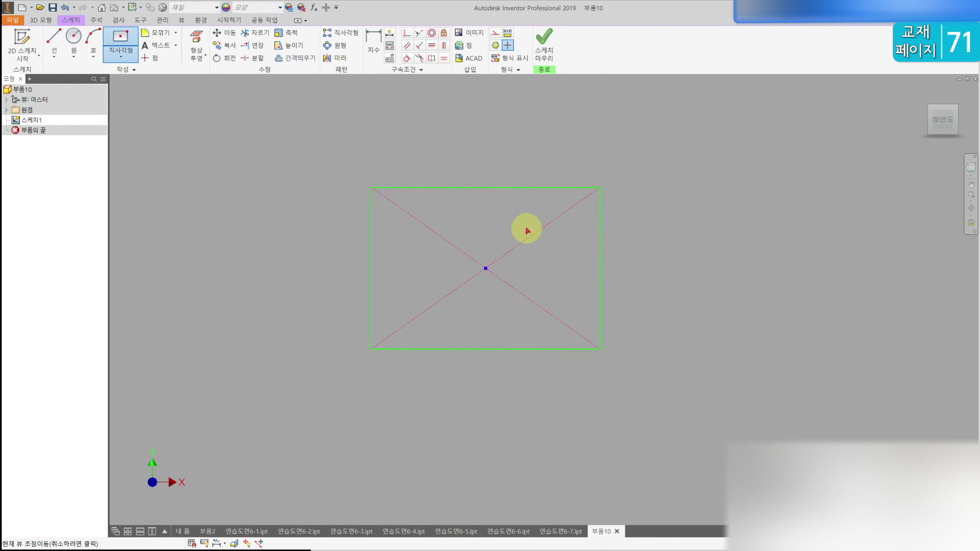
- Dimension the rectangle 45 mm wide and 30 mm high
key("d")
left_click(456, 188)
left_click(456, 144)
type("45")
key("Return")
left_click(313, 237)
left_click(260, 247)
type("30")
key("Return")
- Draw a circle centred on the origin inside the rectangle and dimension its diameter to 15 mm
key("c")
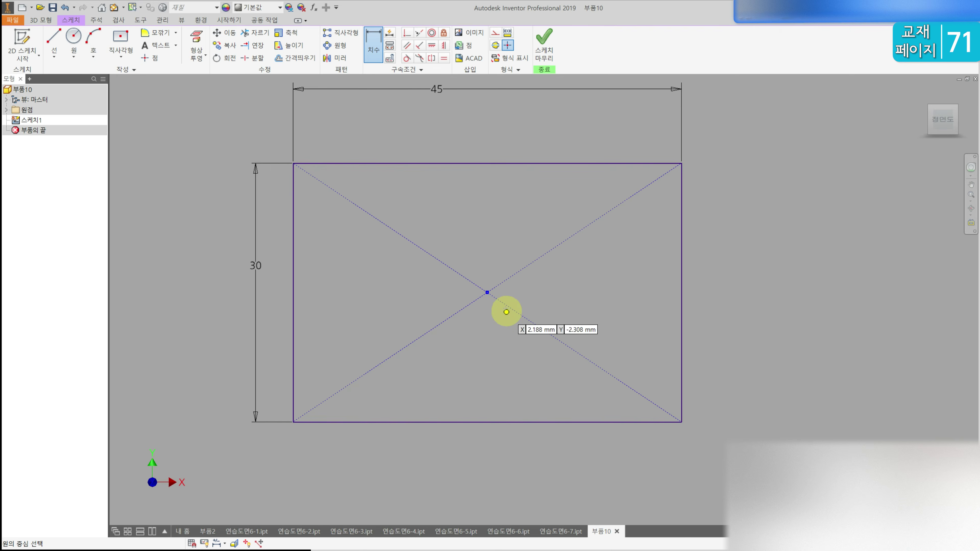
left_click(488, 293)
left_click(471, 256)
left_click(372, 37)
left_click(483, 255)
left_click(447, 175)
type("15")
key("Return")
- Extrude the rectangle around the circle by a distance of 4.5-1.5 mm, leaving the circle as a hole
scroll(386, 225, "down", 3)
key("e")
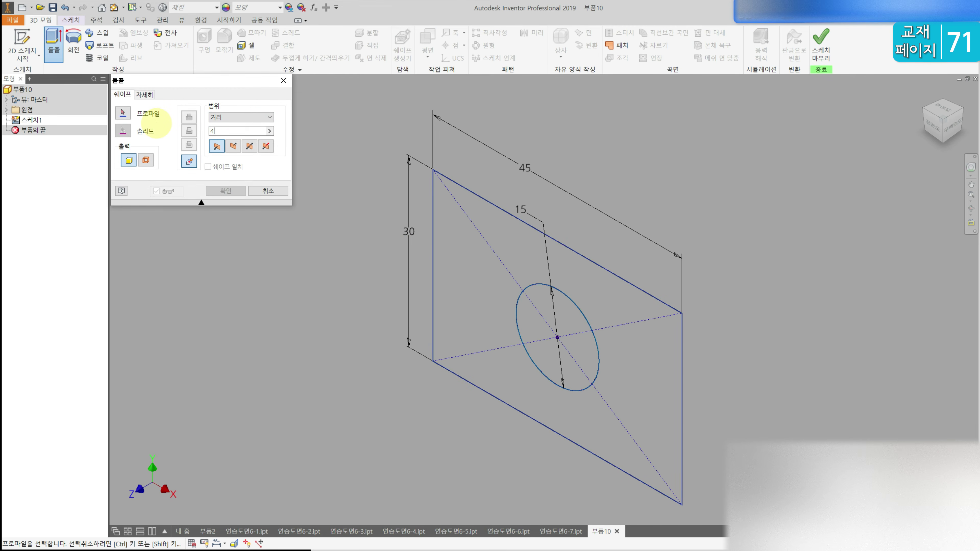
type("4.5")
left_click(488, 288)
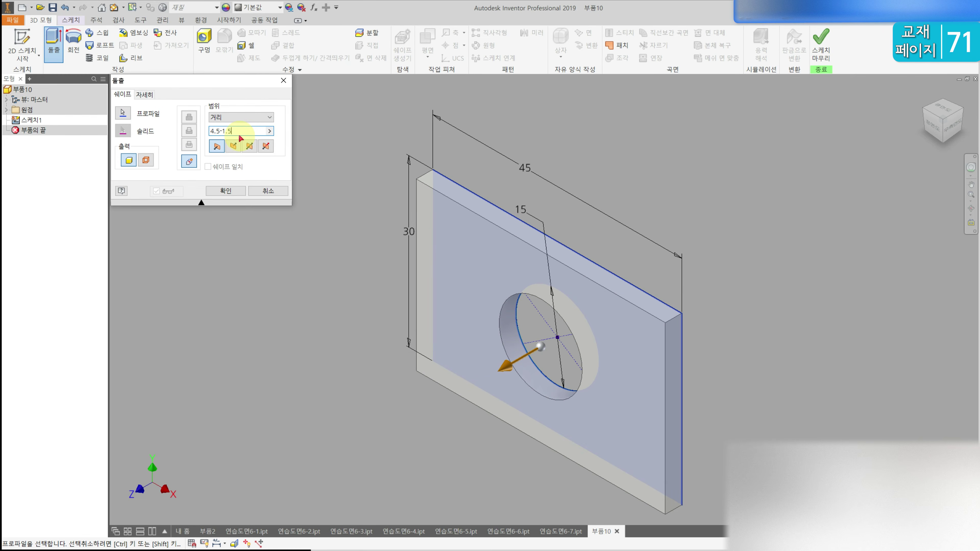
key("Return")
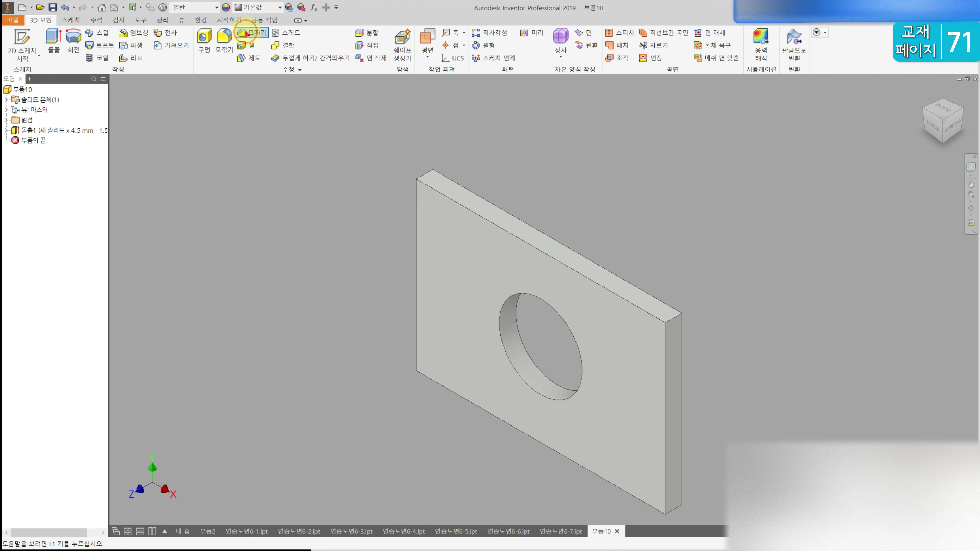
- Chamfer the plate's four corner edges by 2 mm
left_click(245, 34)
left_click(657, 289)
left_click(405, 143)
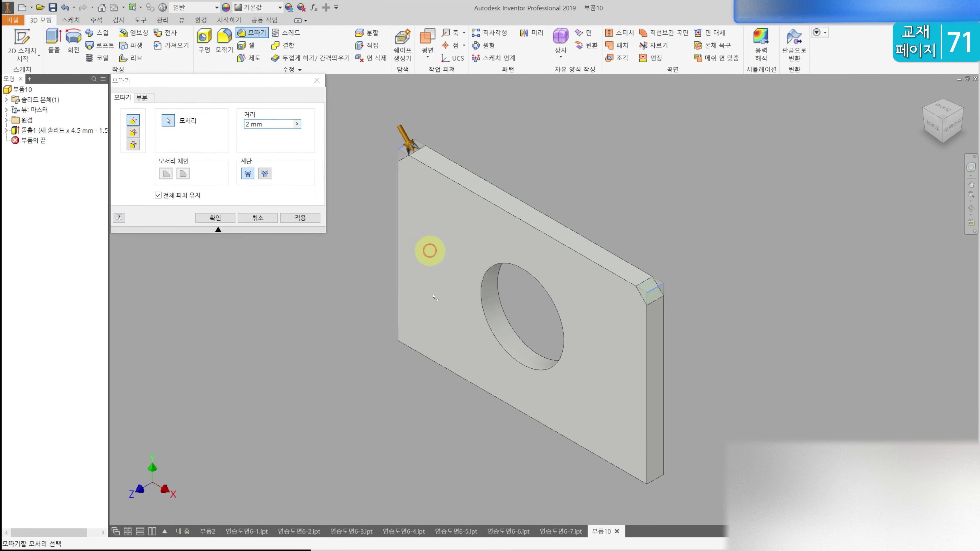
left_click(408, 338)
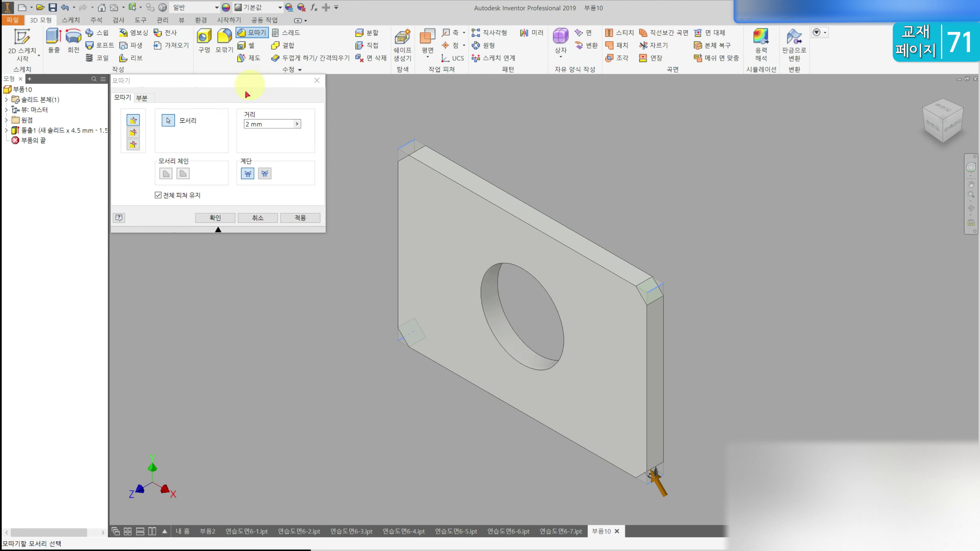
left_click(214, 218)
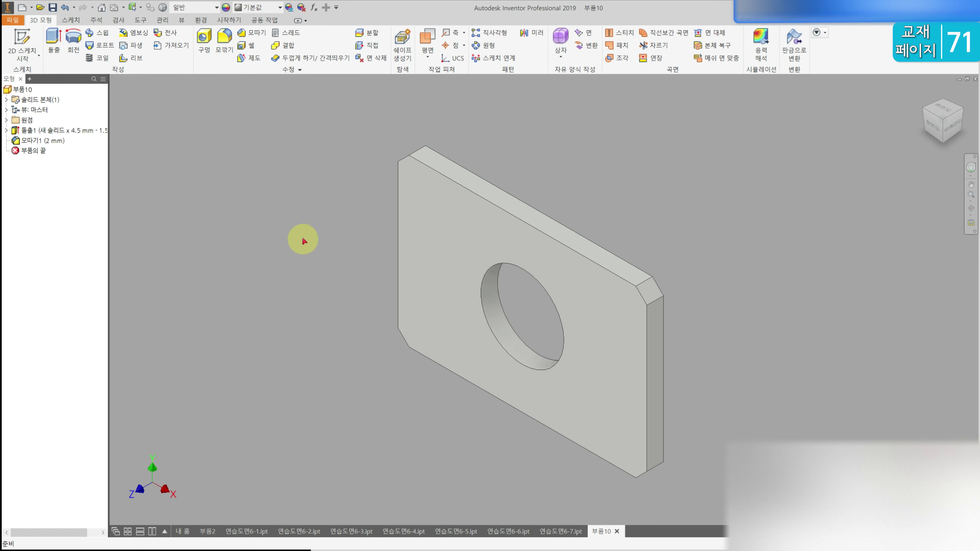
- Start a 2D sketch on the plate's front face and project the face's edges into it
left_click(434, 212)
left_click(21, 35)
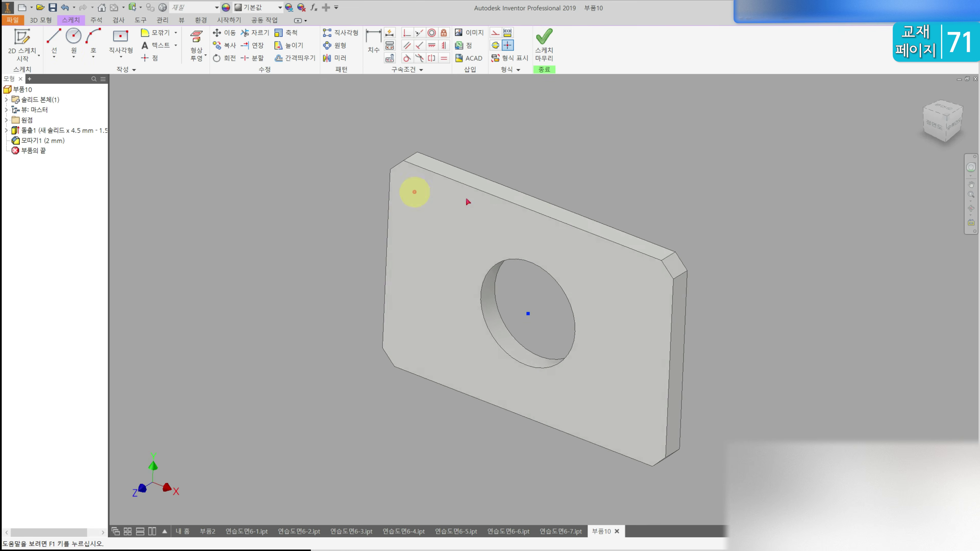
left_click(196, 38)
left_click(442, 232)
- Draw a horizontal line from the plate's left edge and a vertical line up to its top edge, enclosing the upper-left corner
left_click(53, 37)
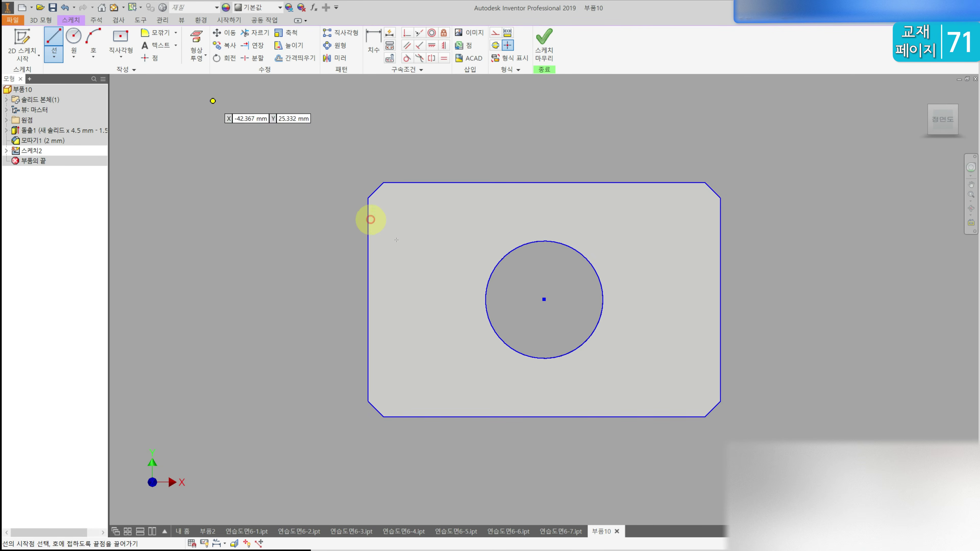
left_click(368, 224)
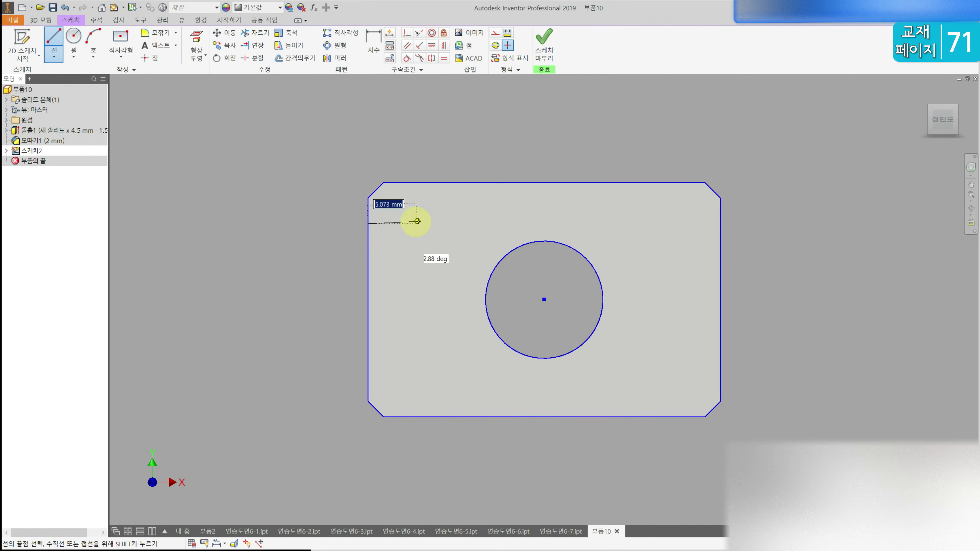
left_click(426, 223)
left_click(426, 183)
- Dimension the enclosed corner area 9.5 mm wide and 8.5 mm high
left_click(377, 46)
left_click(407, 223)
left_click(391, 153)
type("9.5")
key("Return")
left_click(443, 193)
left_click(478, 195)
type("8.5")
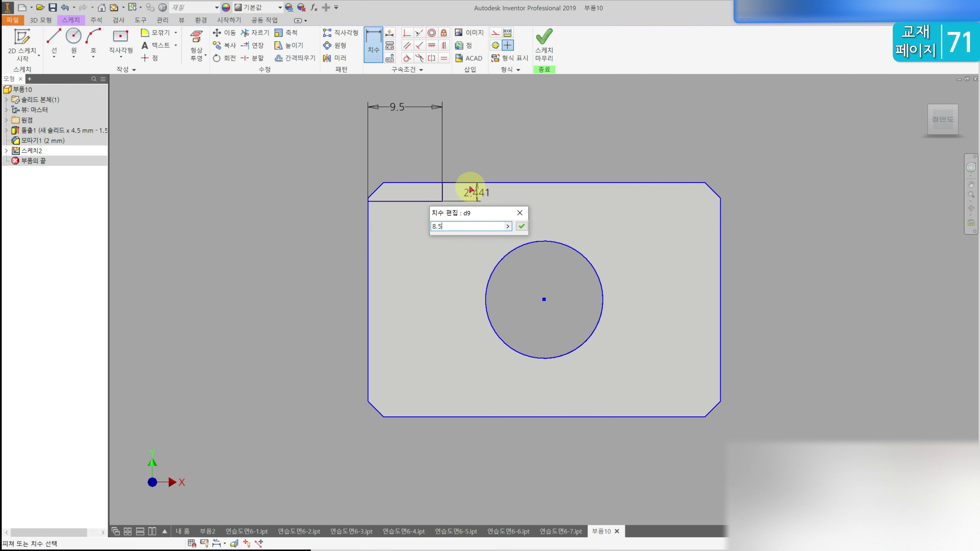
key("Return")
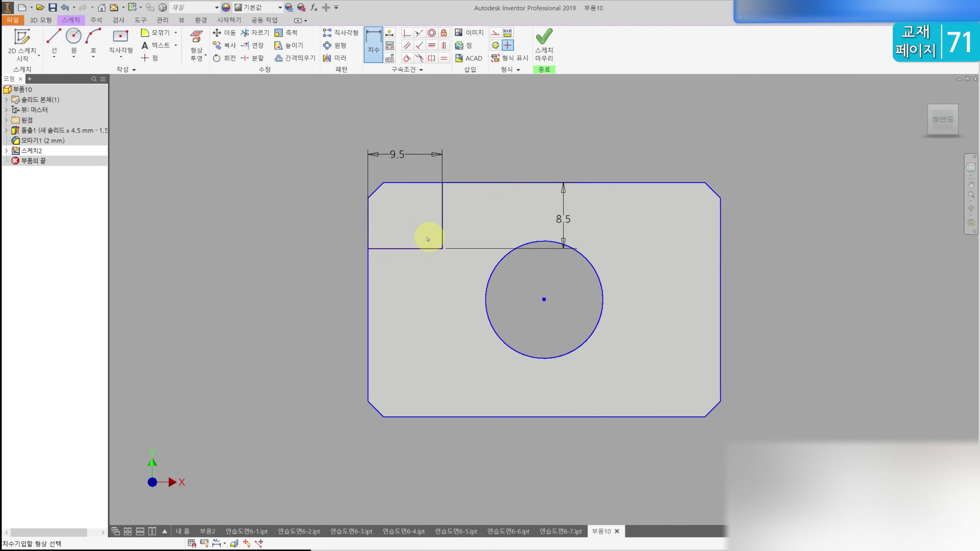
- Fillet the inner corner between the two drawn lines with a 3.5 mm radius
left_click(156, 34)
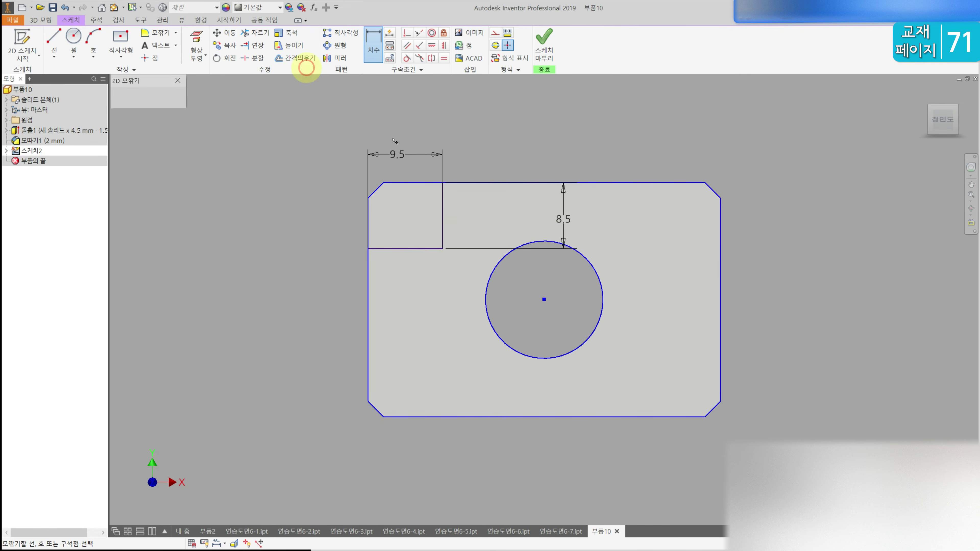
left_click(442, 215)
left_click(416, 251)
key("Escape")
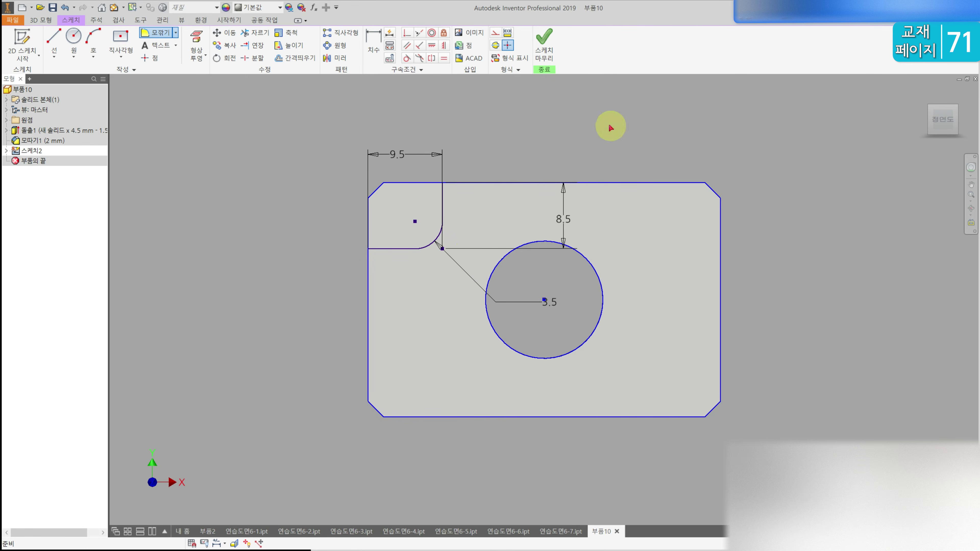
- Extrude the upper-left corner profile 1.5 mm outward, joined to the plate
left_click(42, 21)
left_click(54, 38)
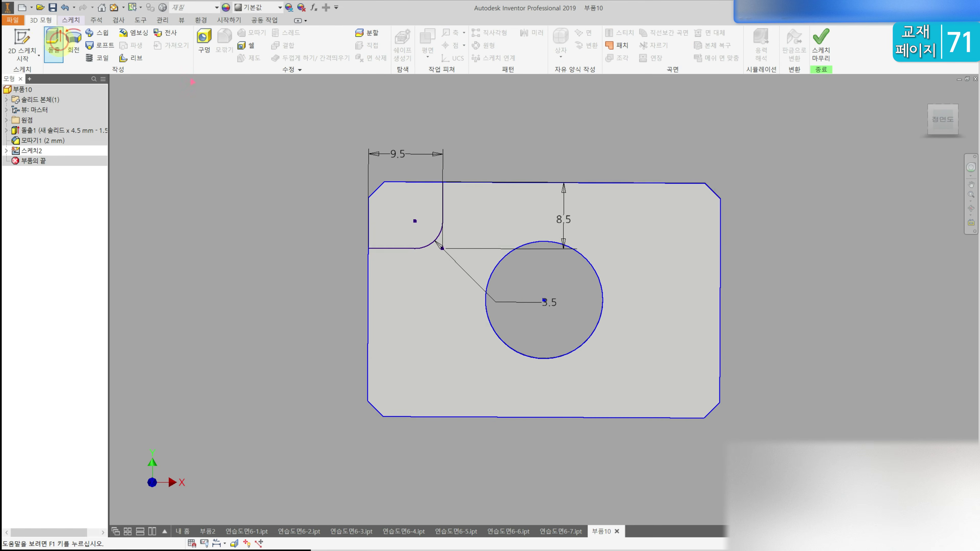
left_click(433, 196)
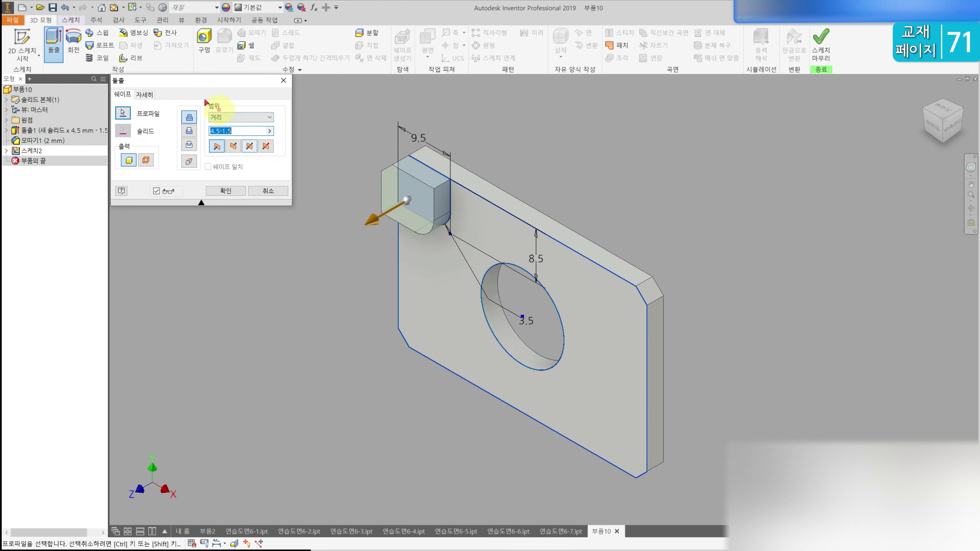
left_click(239, 131)
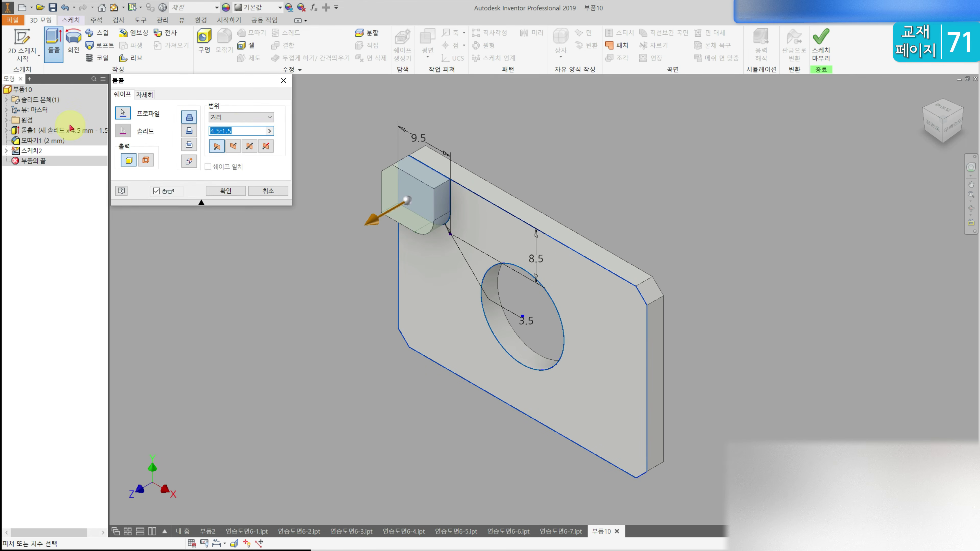
type("1.5")
key("Return")
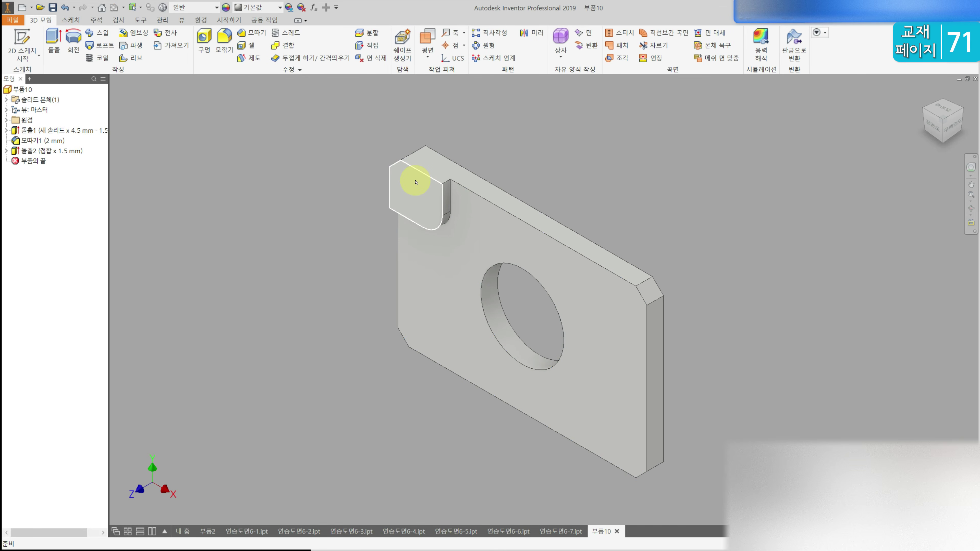
- Start a 2D sketch on the raised corner pad's front face and project its outline
left_click(413, 190)
left_click(22, 40)
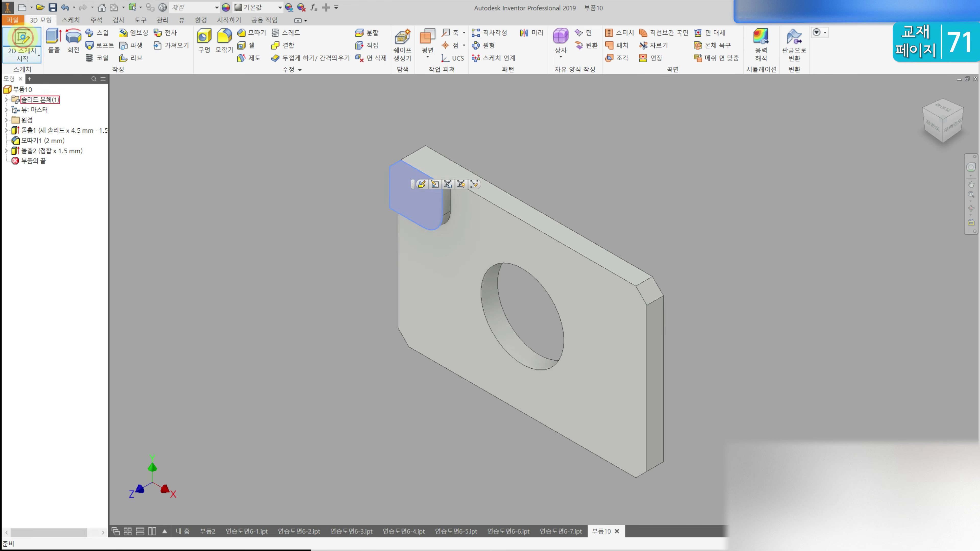
left_click(197, 37)
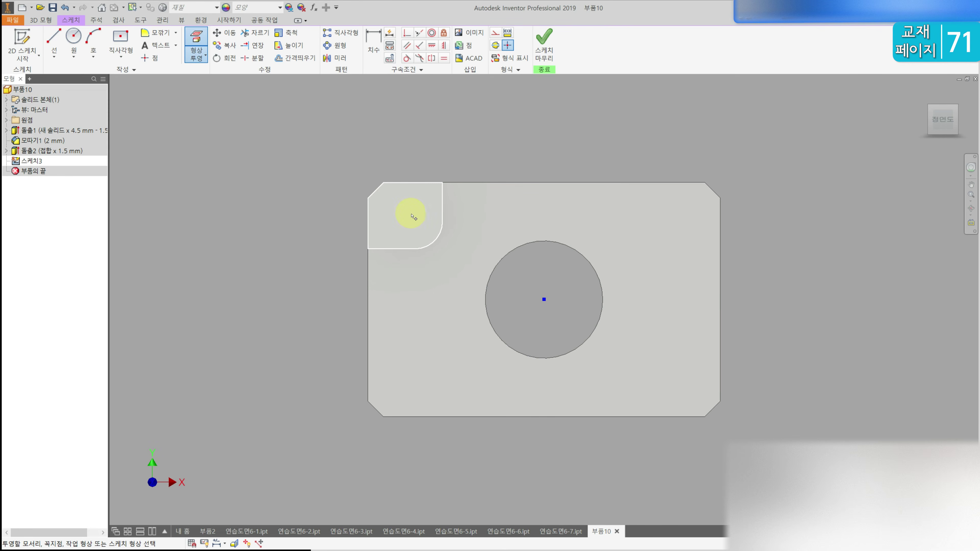
left_click(415, 215)
- Draw a circle at the centre of the pad's rounded corner and dimension its diameter to 4 mm
left_click(74, 37)
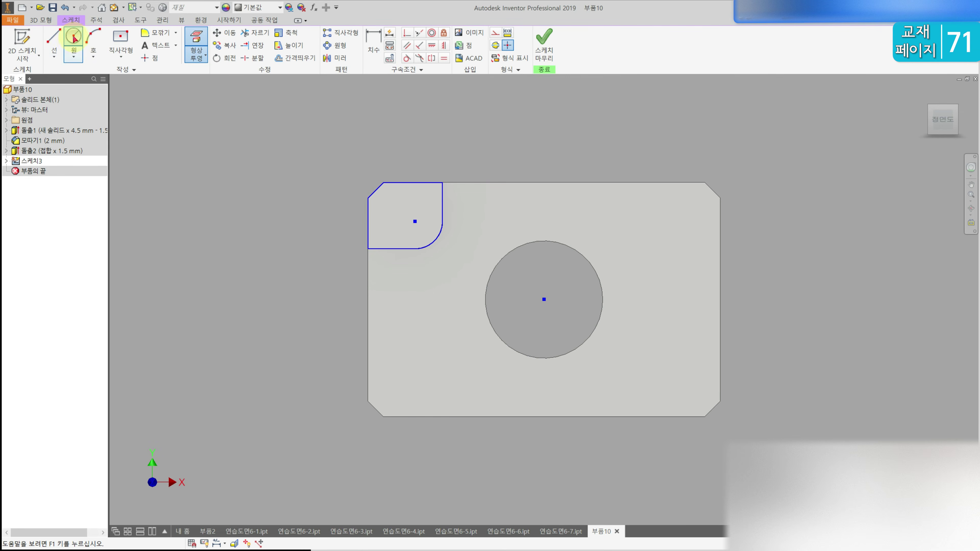
left_click(415, 221)
left_click(400, 229)
key("d")
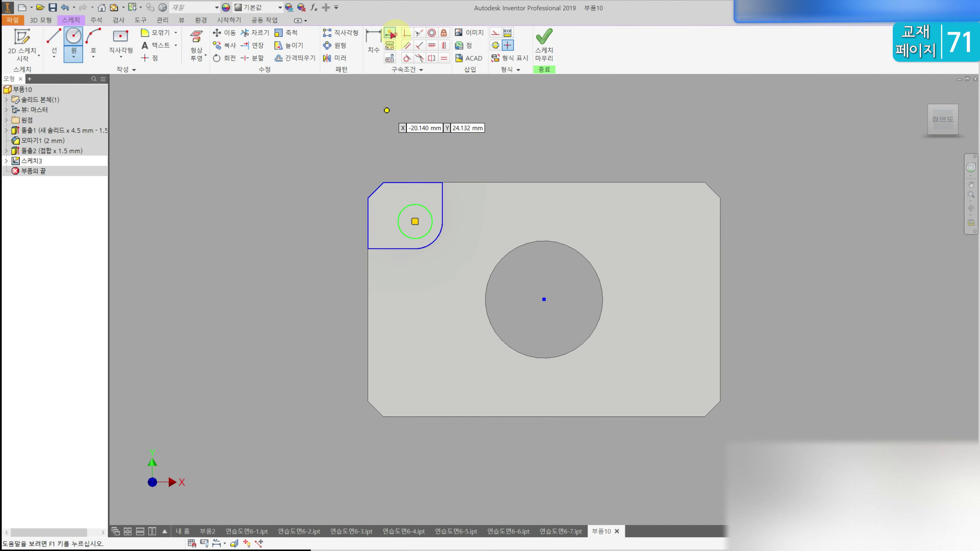
left_click(415, 206)
left_click(415, 149)
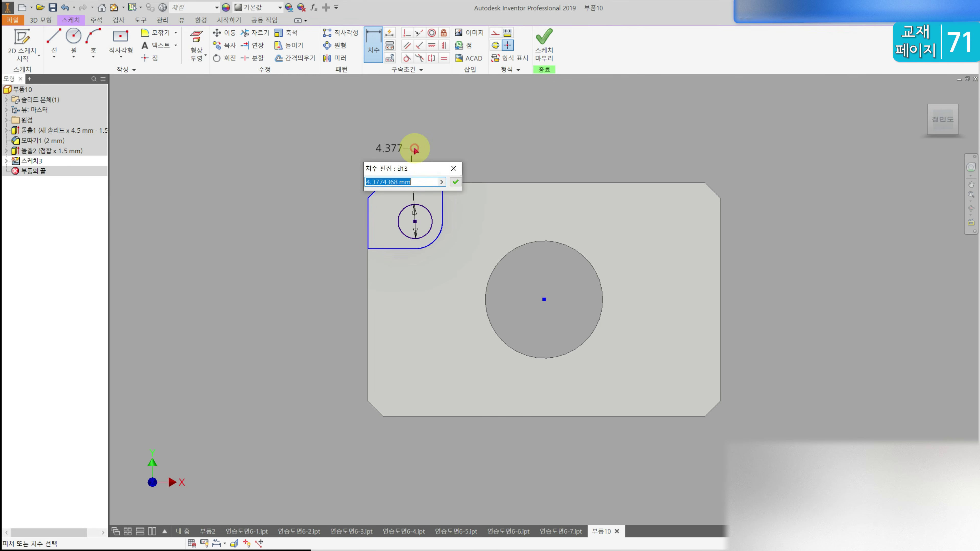
key("Return")
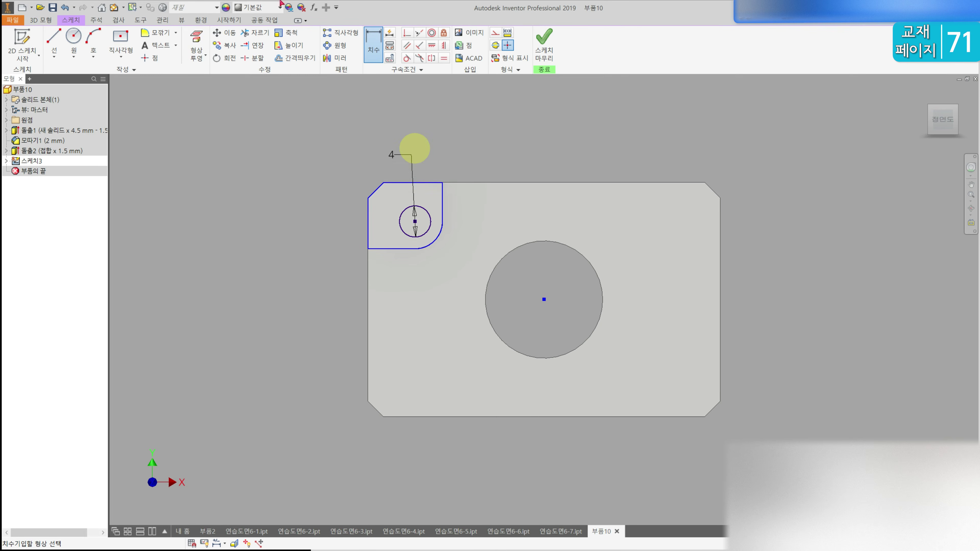
- Extrude-cut the 4 mm circle through the entire pad and plate with the 전체 extent
left_click(40, 20)
left_click(54, 42)
left_click(416, 201)
left_click(228, 117)
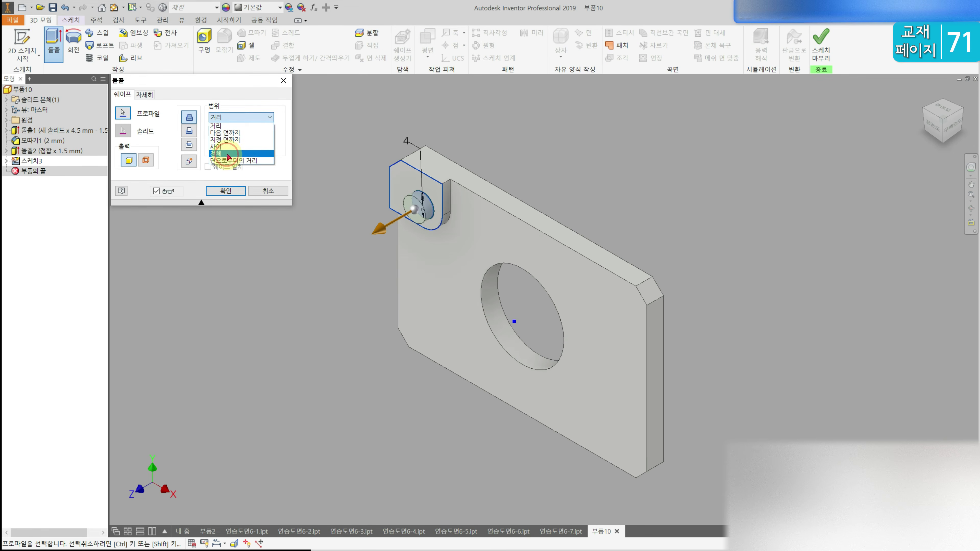
left_click(231, 157)
left_click(193, 131)
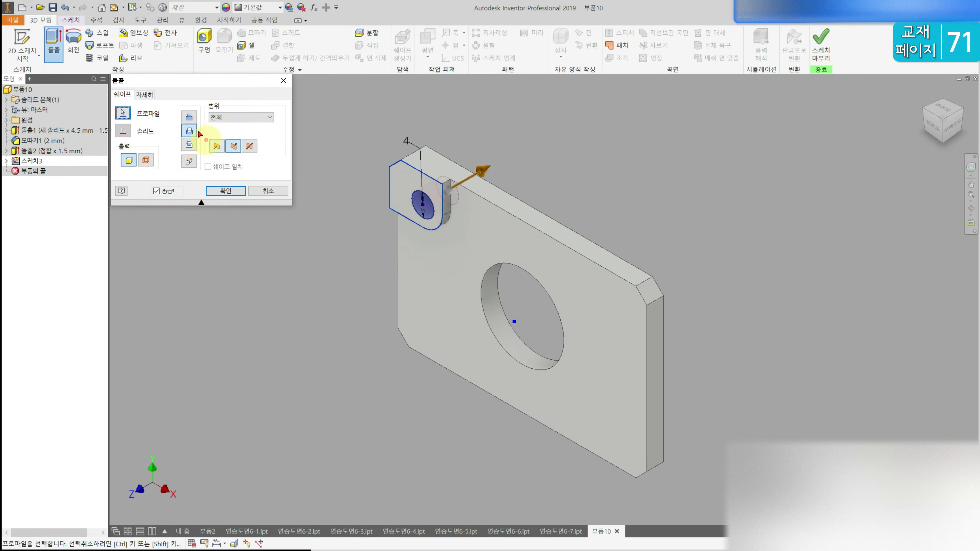
left_click(228, 191)
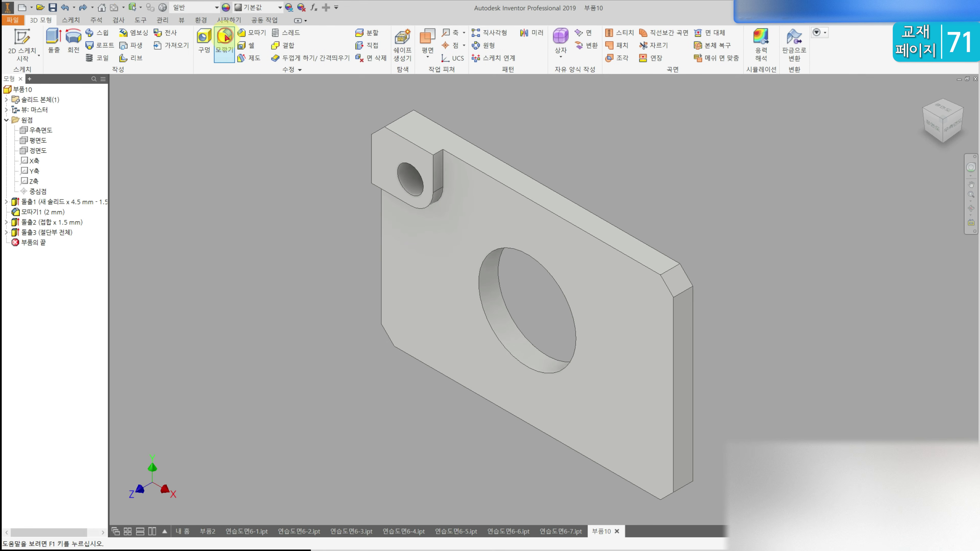
- Fillet the edges where the raised corner pad meets the plate face with a 1 mm radius
left_click(225, 37)
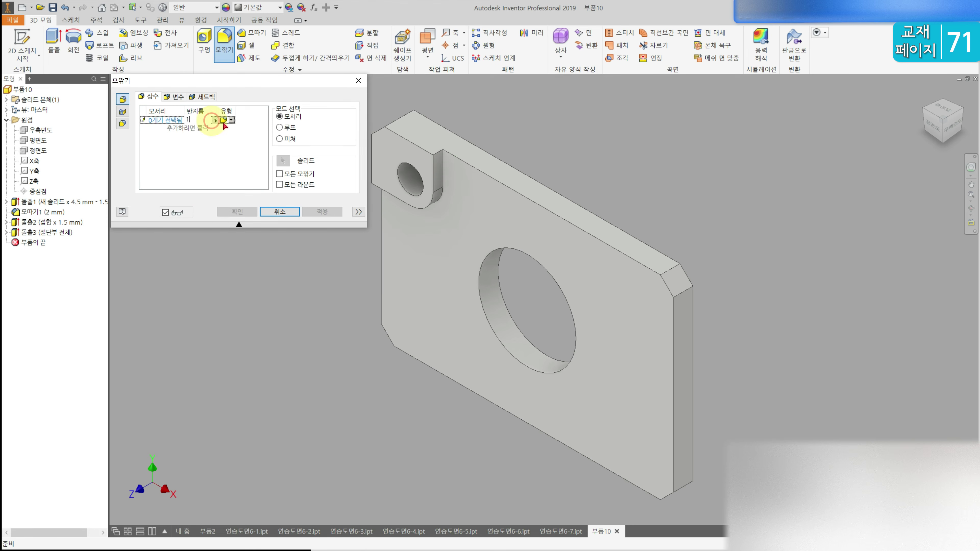
left_click(443, 167)
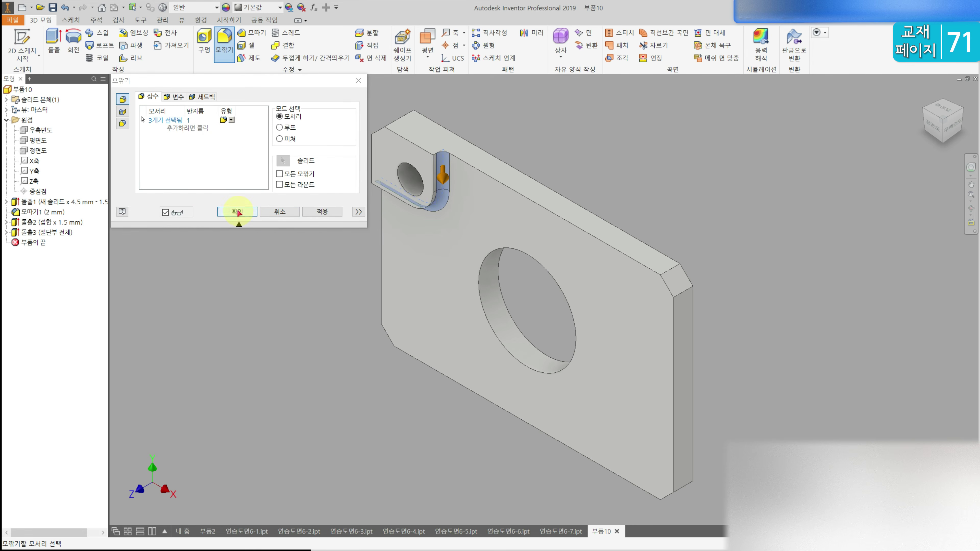
left_click(237, 212)
- Mirror the corner pad's extrusion, its hole and the 1 mm fillet across the 평면도 origin plane
left_click(529, 37)
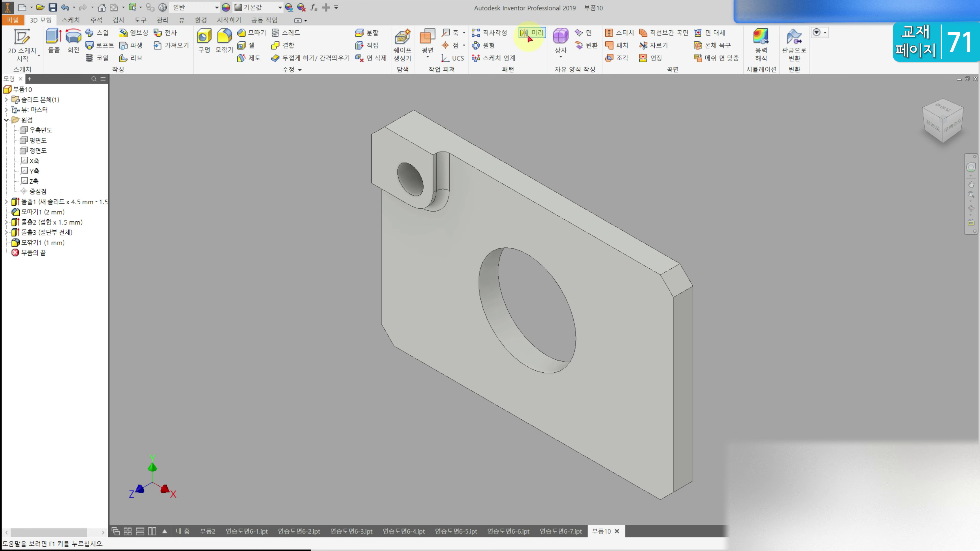
left_click(58, 223)
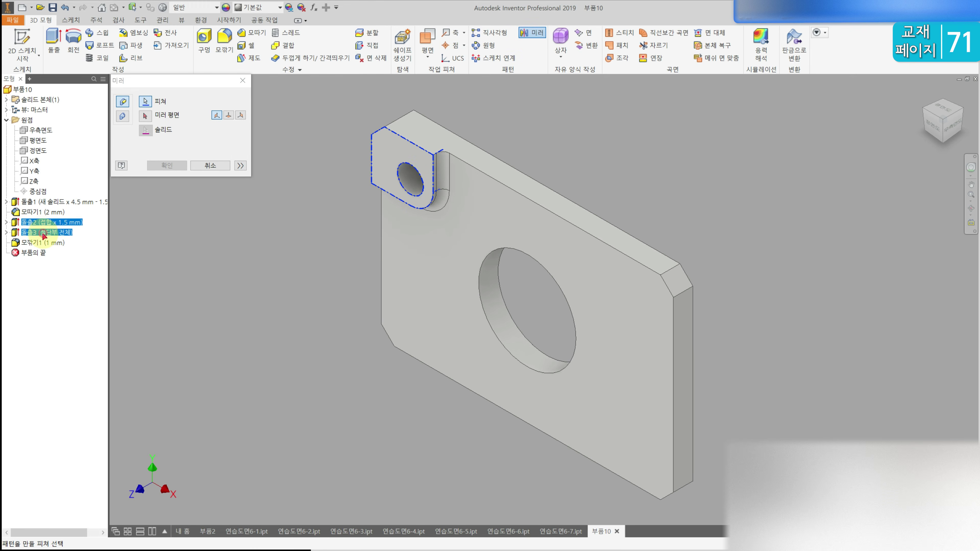
left_click(146, 116)
left_click(34, 141)
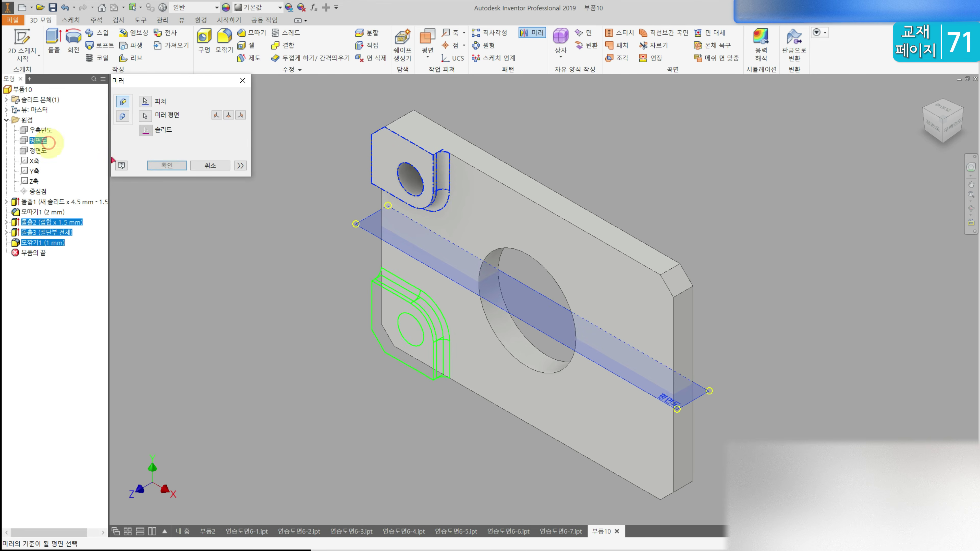
left_click(168, 166)
- Mirror the pad extrusion, hole, fillet and first mirror feature across the 우측면도 origin plane
left_click(527, 34)
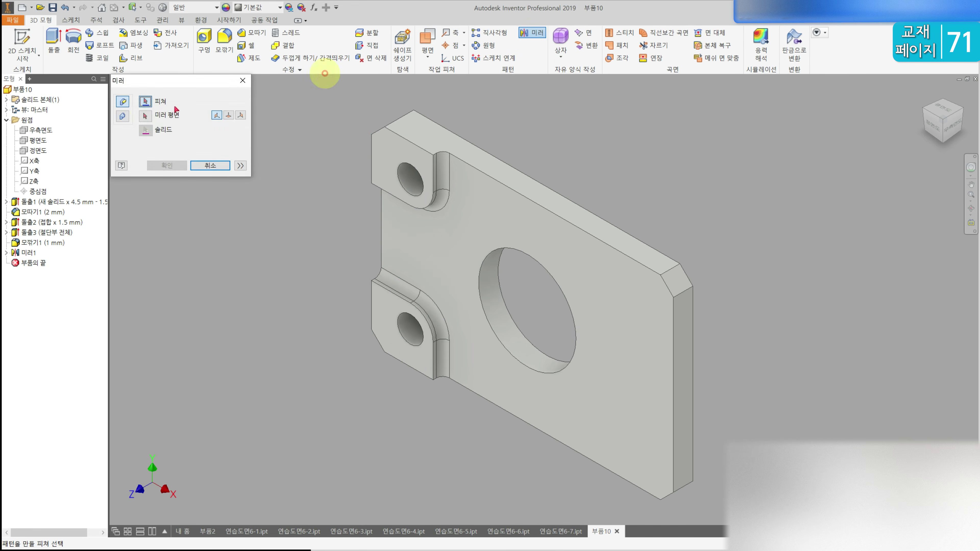
left_click(46, 222)
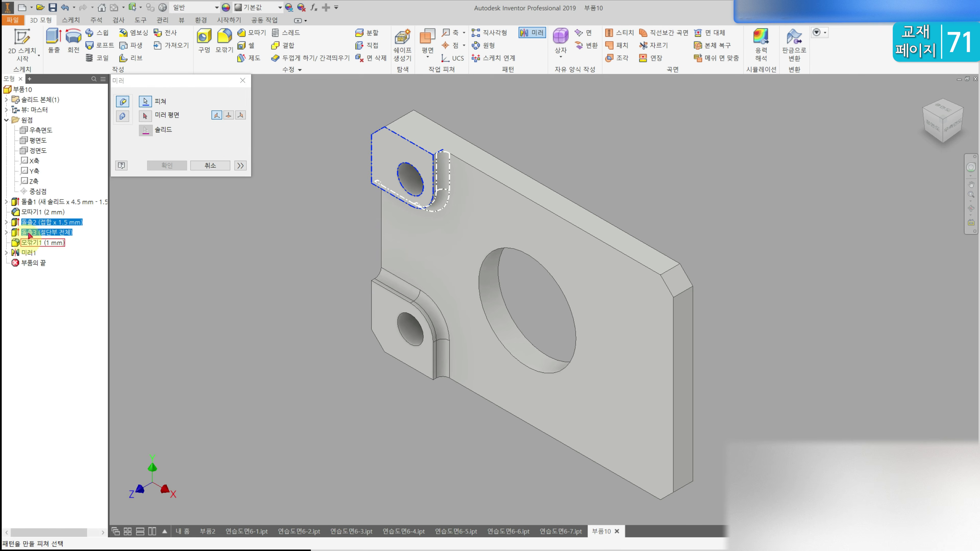
left_click(29, 253)
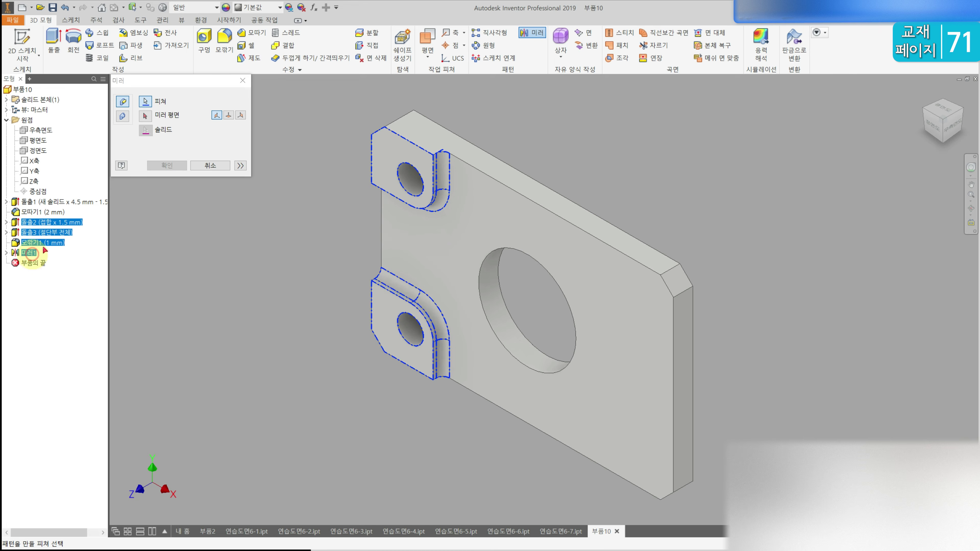
left_click(145, 115)
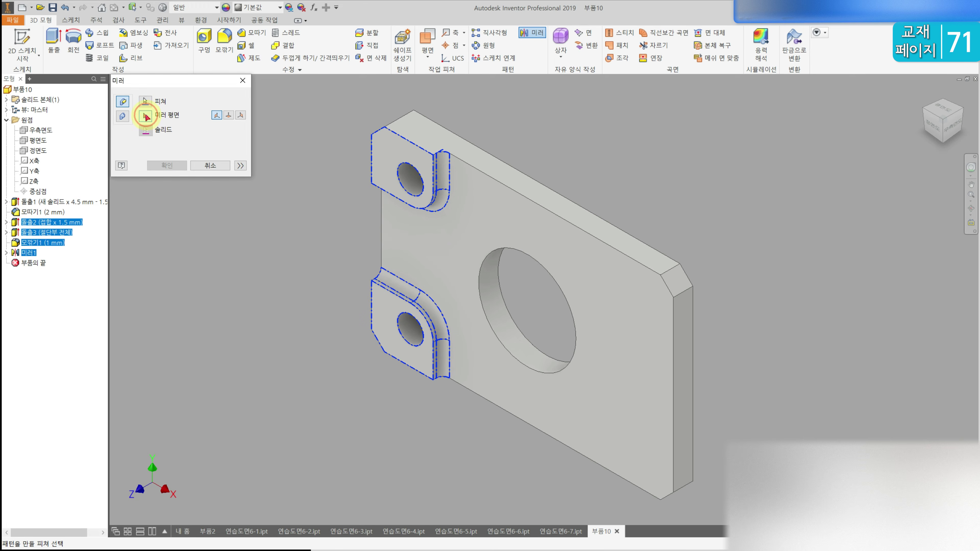
left_click(35, 131)
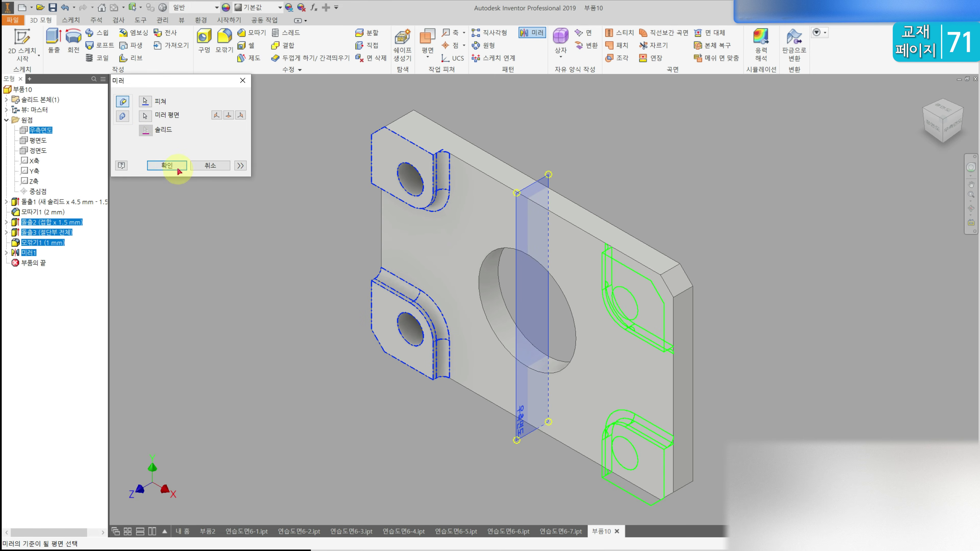
left_click(167, 165)
- Check the finished plate's mass, area and volume in its physical iProperties
middle_click_drag(249, 219, 457, 214)
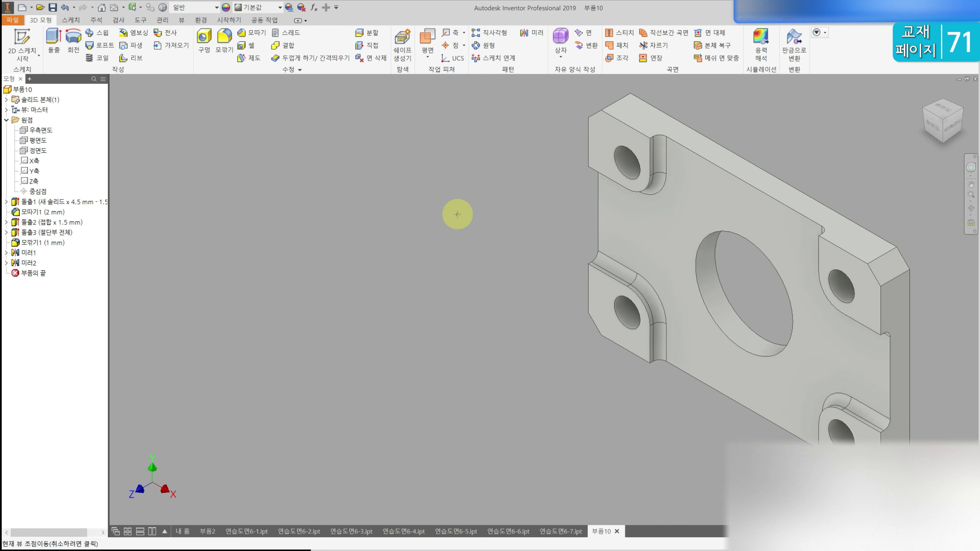
right_click(24, 91)
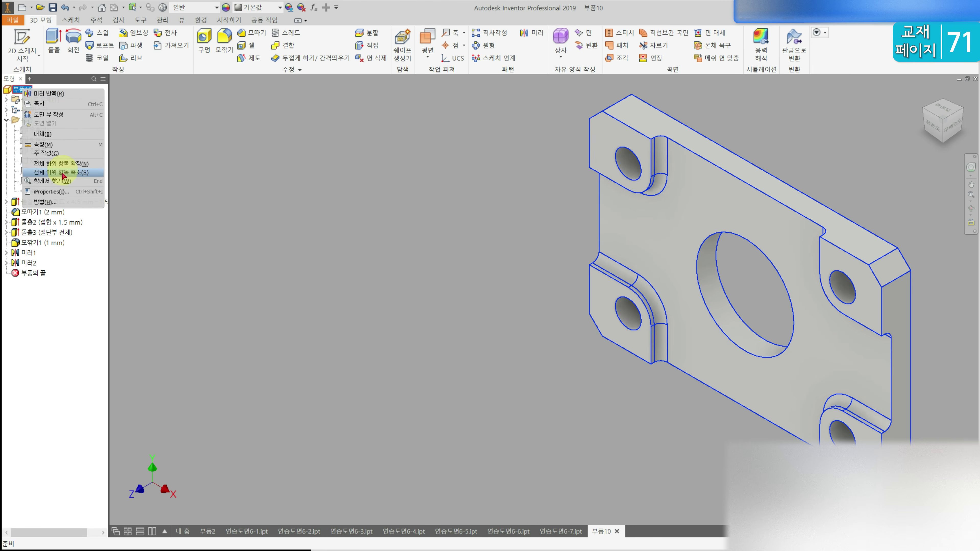
left_click(62, 194)
left_click(291, 107)
left_click(340, 132)
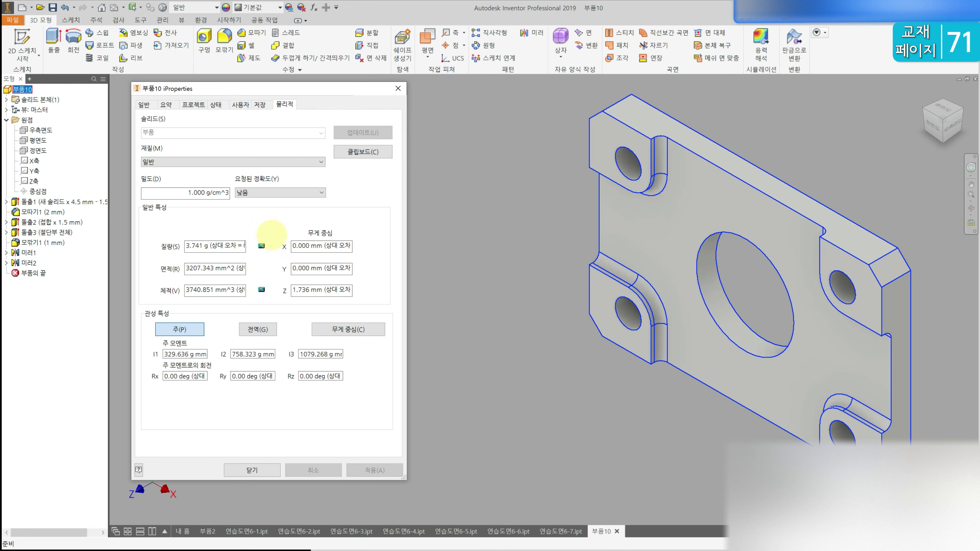
left_click(261, 470)
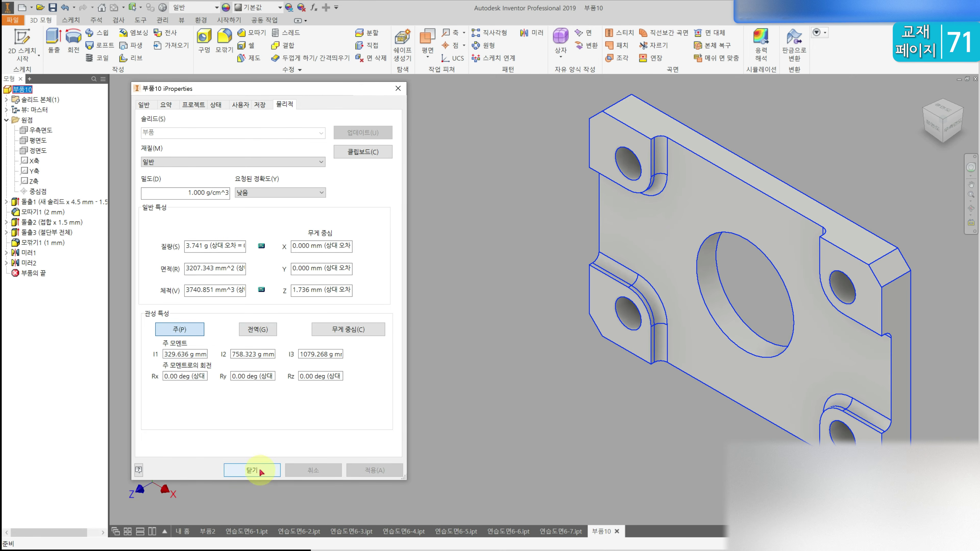
- Save the plate as 연습도면6-8 in the 연습도면 folder
key("ctrl+s")
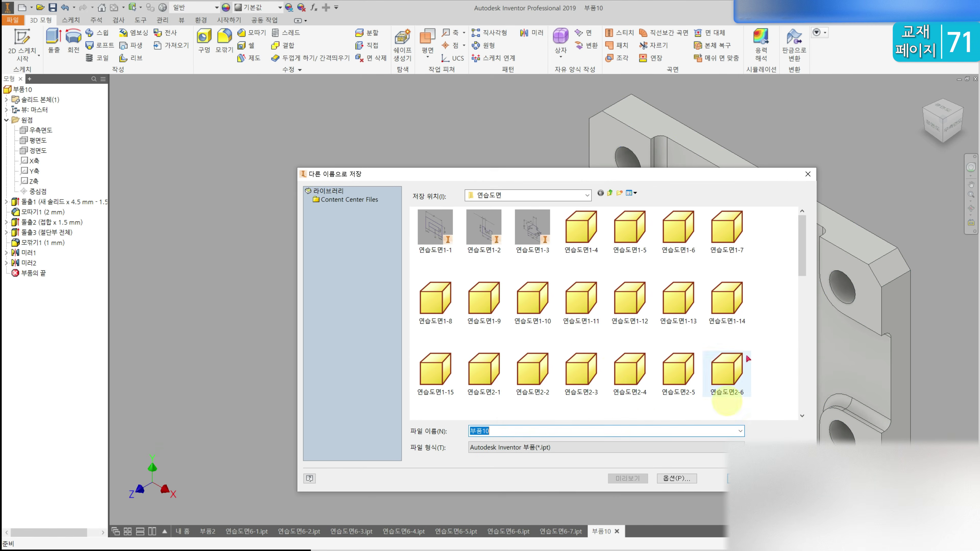
scroll(757, 328, "down", 10)
left_click(580, 393)
double_click(559, 431)
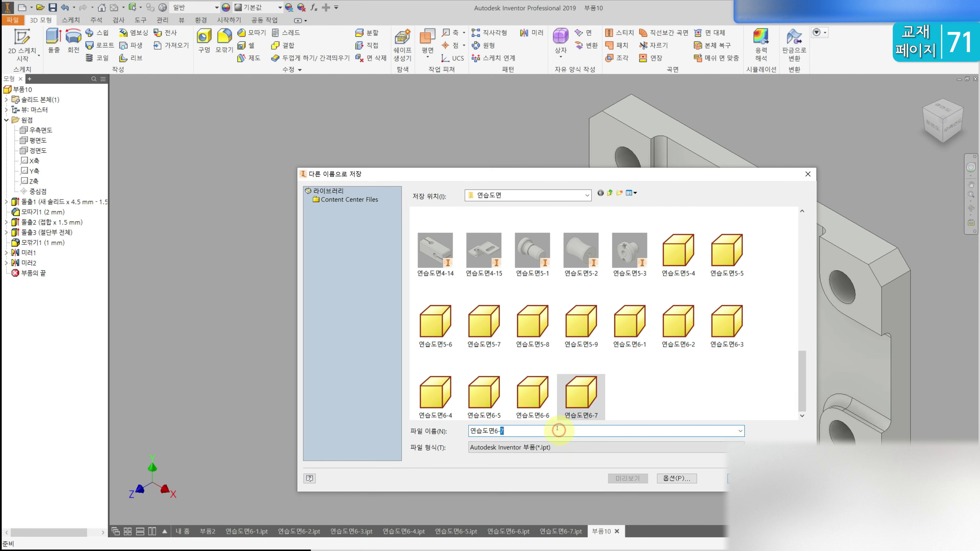
type("8")
key("Return")
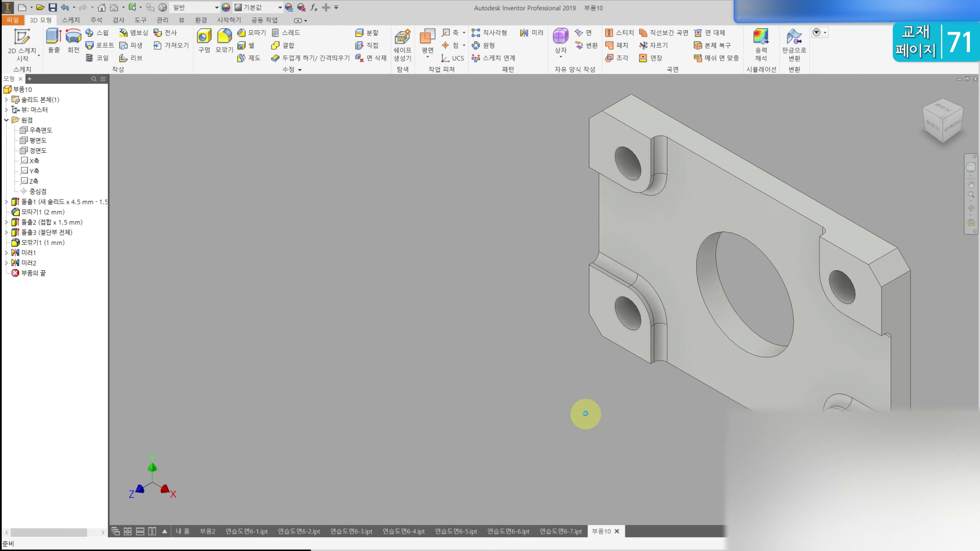
- Create a new part from the 부품.ipt template and start a 2D sketch on the 평면도 plane, with the X axis horizontal
left_click(22, 7)
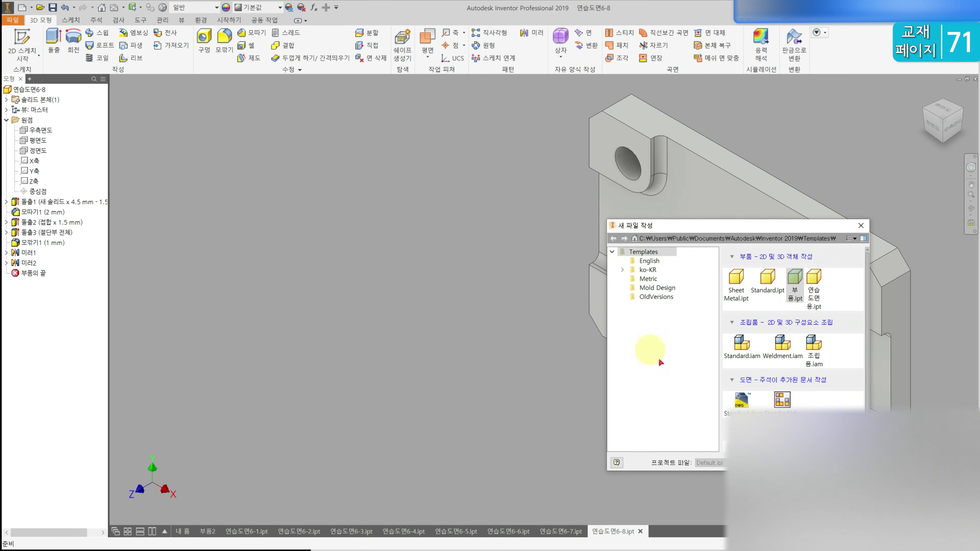
double_click(794, 278)
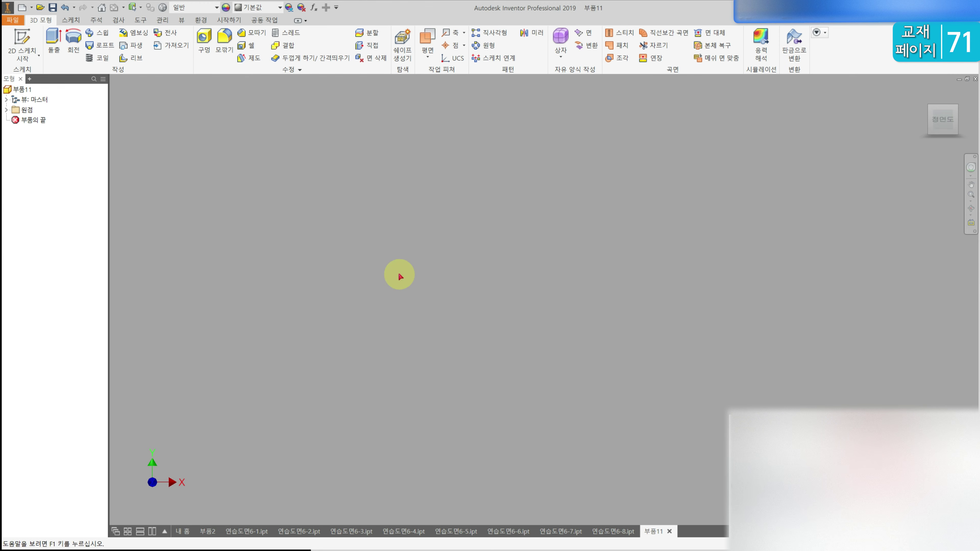
left_click(22, 38)
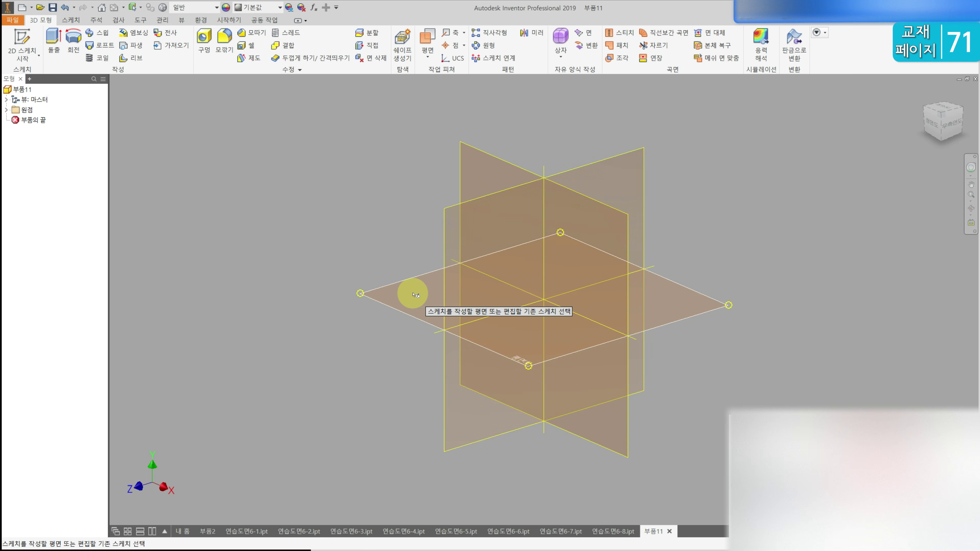
left_click(412, 291)
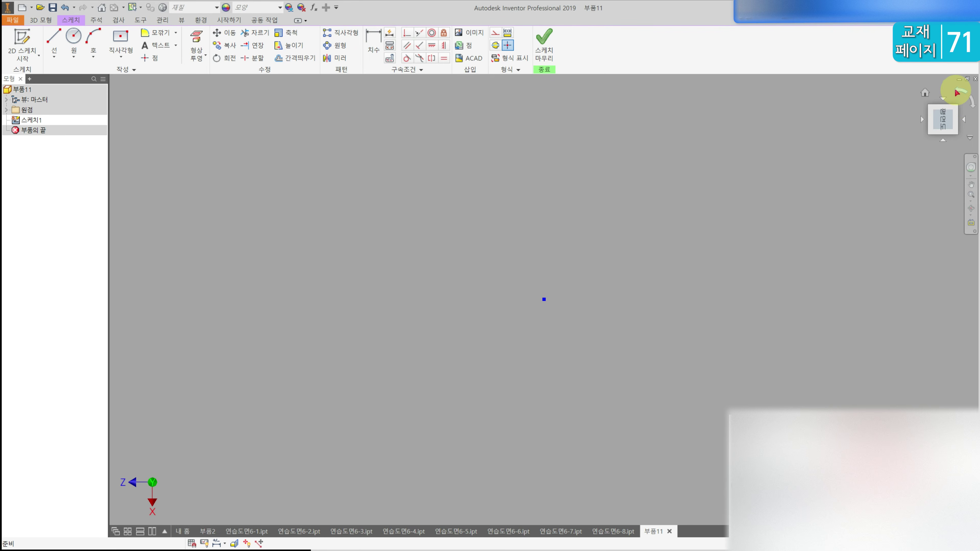
left_click(958, 93)
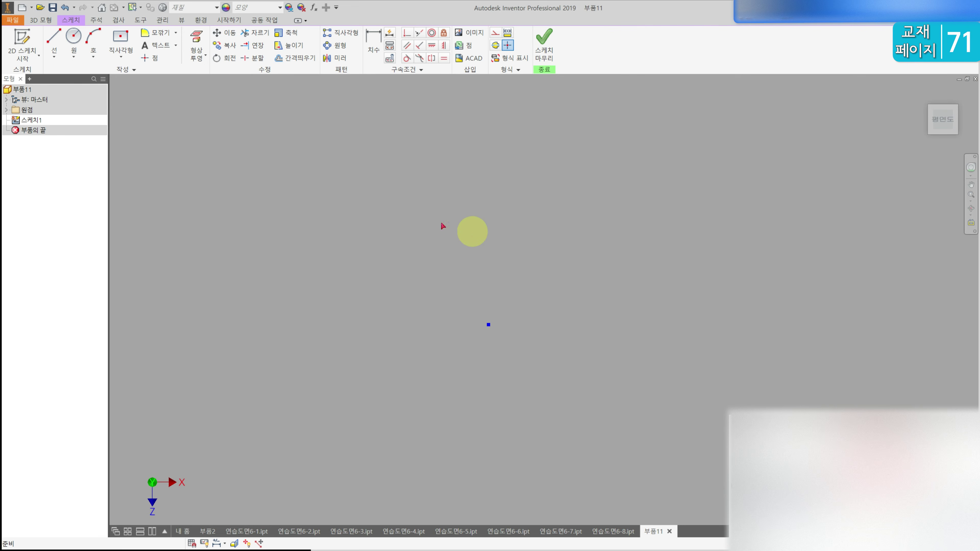
- Sketch an upright rectangle about 116 mm tall and constrain its lower edge's midpoint to the origin
left_click(120, 54)
left_click(99, 73)
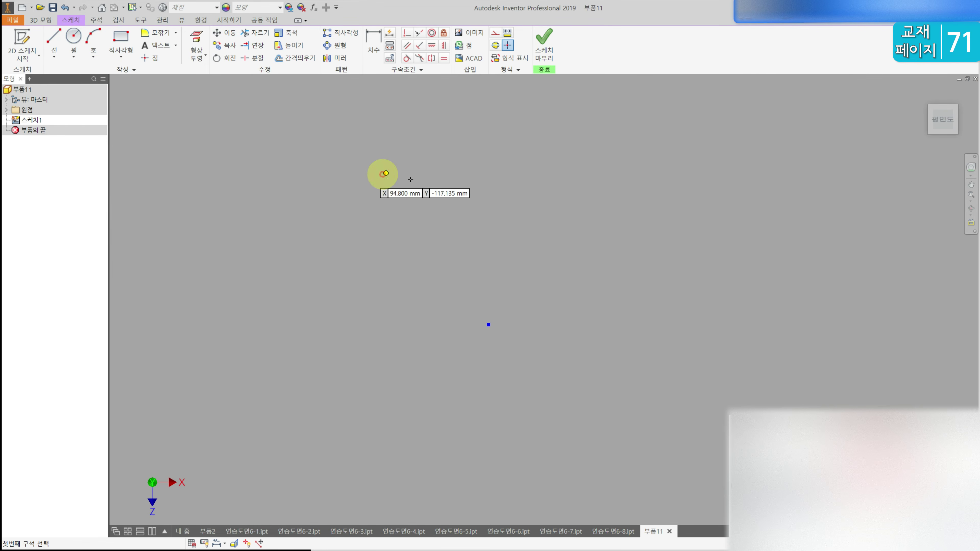
left_click(431, 141)
left_click(527, 287)
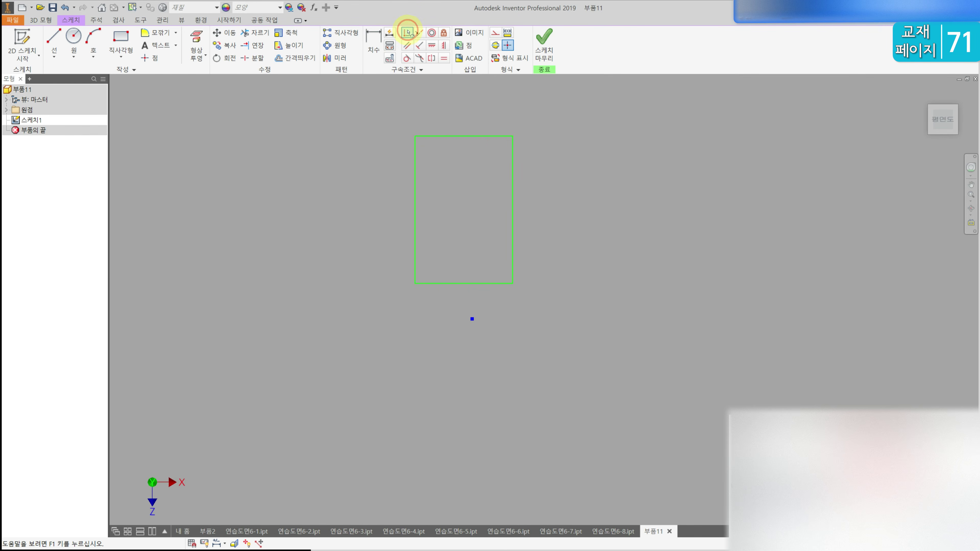
left_click(408, 33)
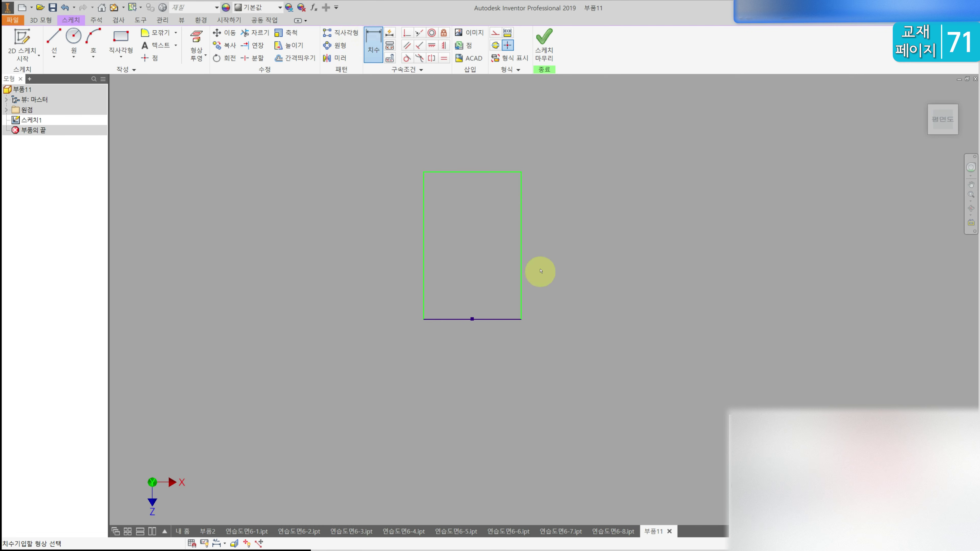
- Dimension the rectangle to 25 mm high and 17 mm wide
left_click(573, 253)
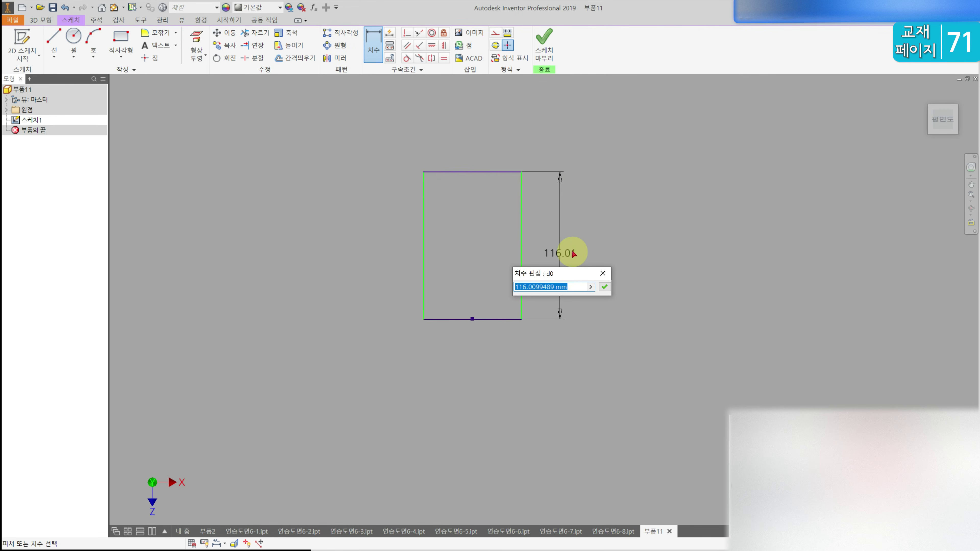
key("Return")
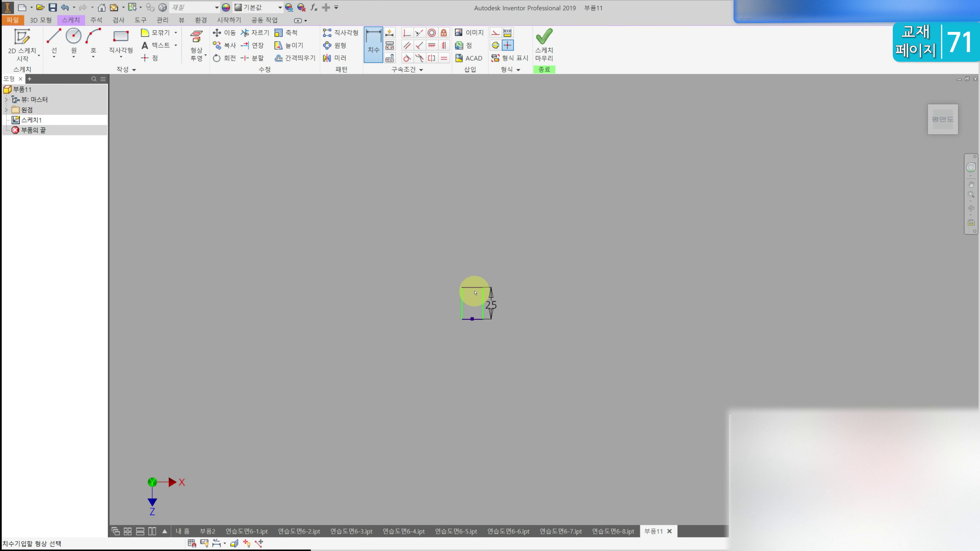
left_click(472, 274)
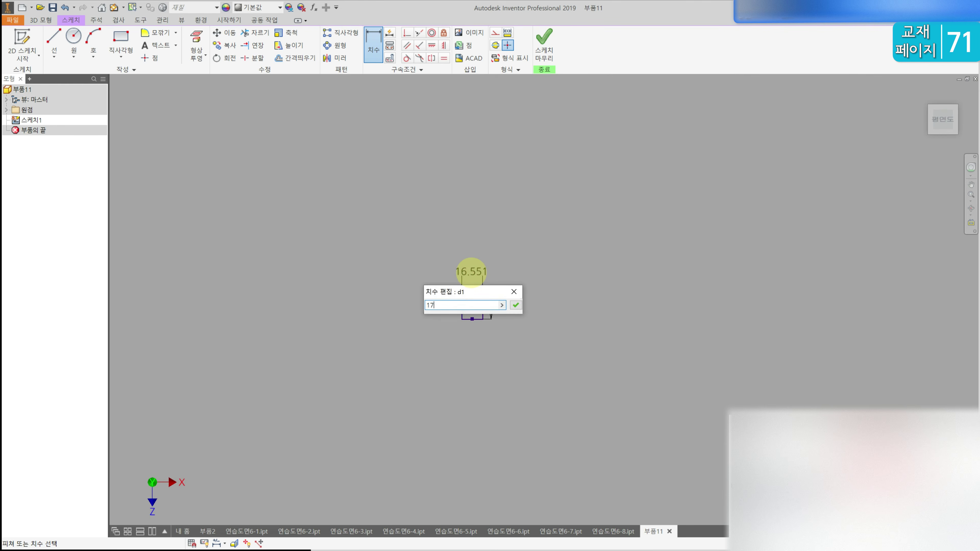
key("Return")
- Draw a three-sided outline of connected lines, about 10.4 mm wide, inside the rectangle with both ends on its lower edge
scroll(468, 293, "up", 5)
left_click(54, 38)
left_click_drag(459, 382, 458, 279)
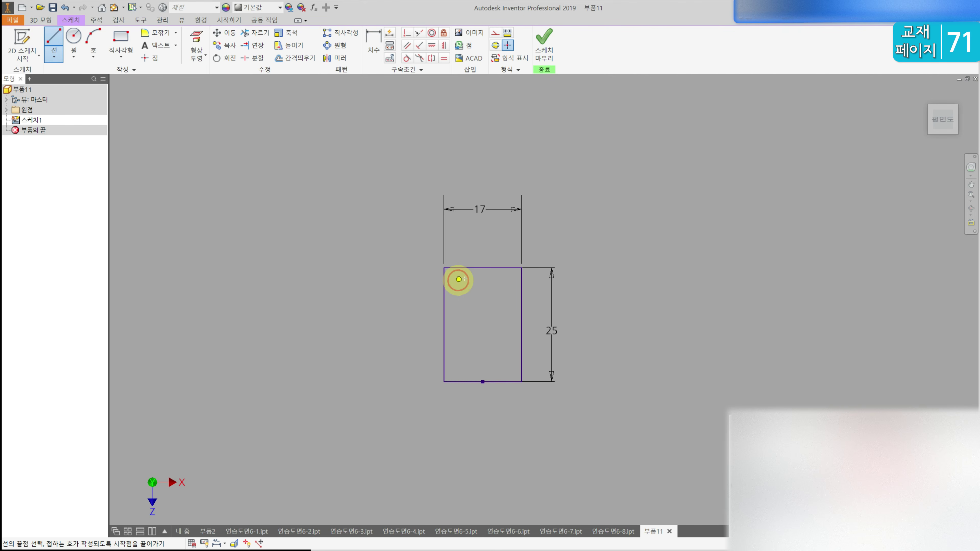
left_click(507, 279)
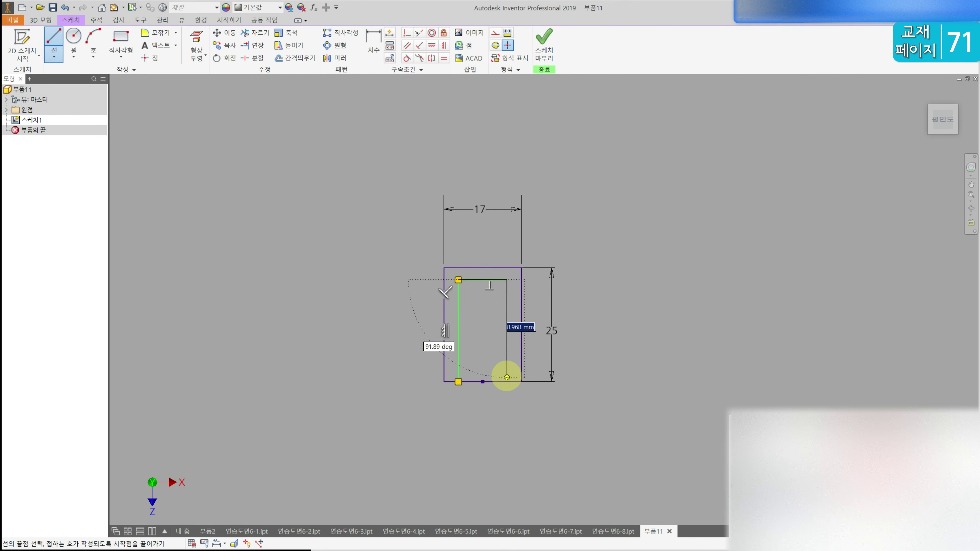
left_click(507, 381)
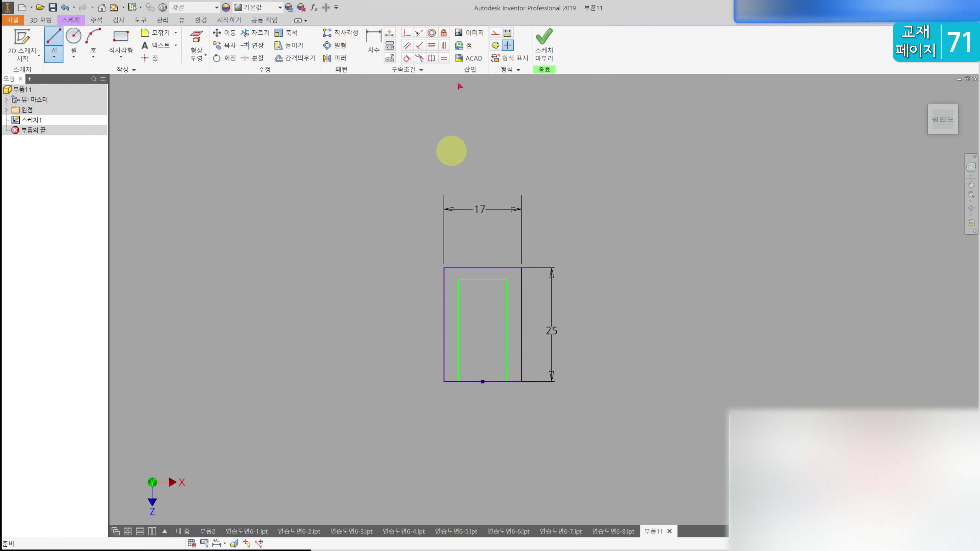
- Align the midpoint of the inner outline's upper line vertically with the sketch origin
left_click(444, 45)
middle_click_drag(466, 290, 385, 280)
scroll(388, 281, "up", 3)
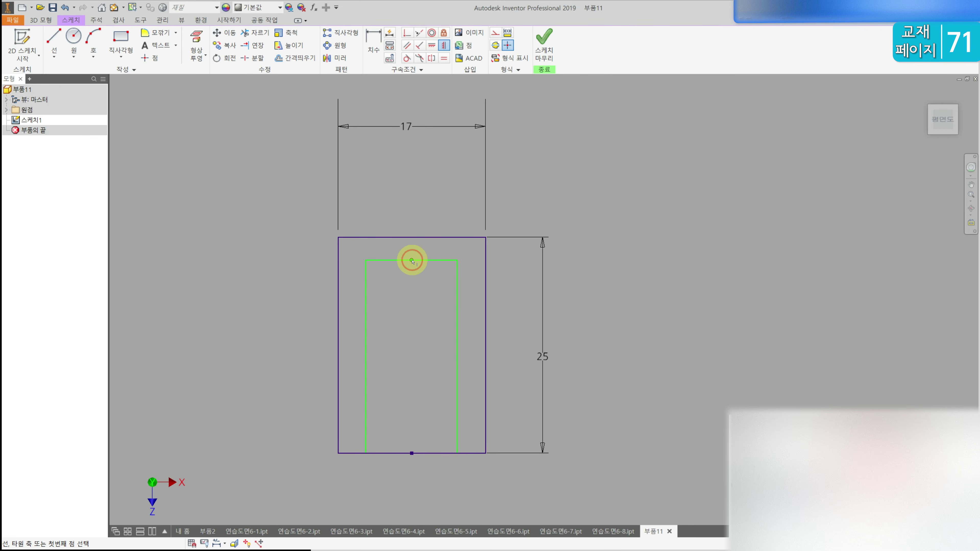
left_click(412, 261)
key("Escape")
- Dimension the distance between the inner outline's two vertical lines to 11 mm
left_click(371, 37)
left_click(367, 274)
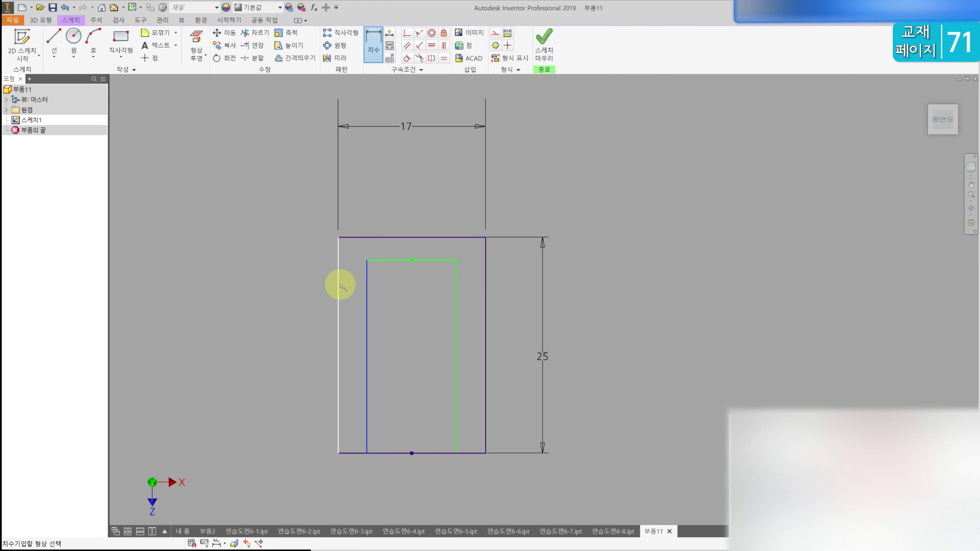
left_click(458, 291)
left_click(451, 284)
key("Escape")
left_click(367, 291)
left_click(456, 300)
left_click(415, 308)
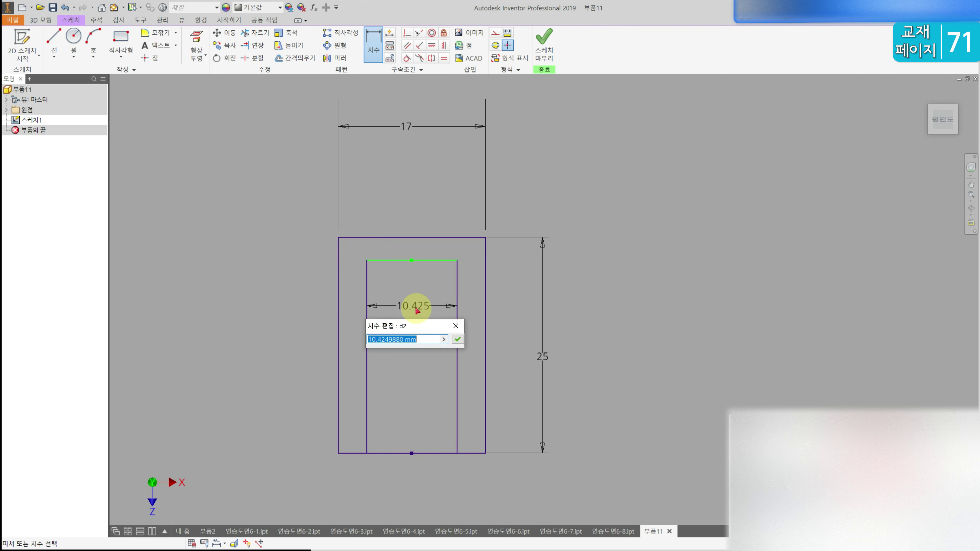
key("Return")
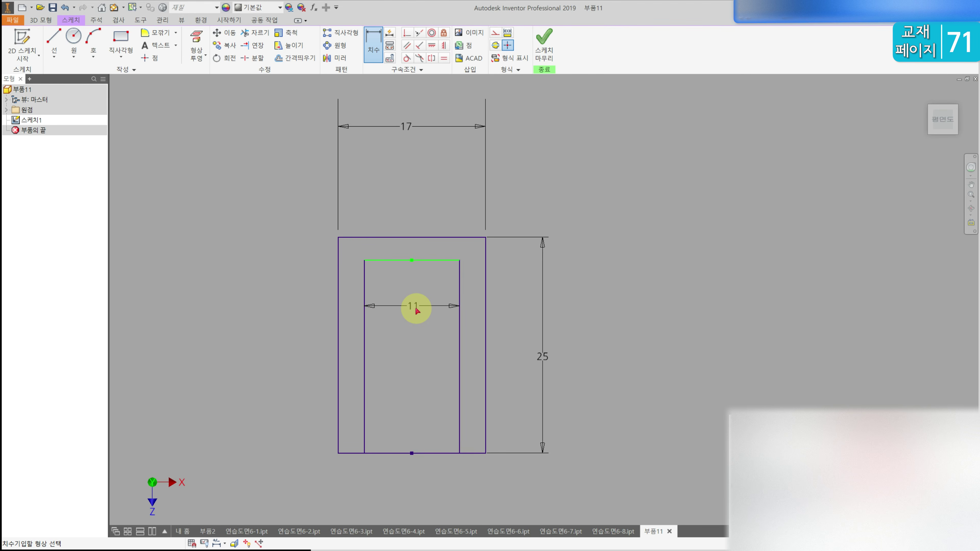
- Dimension the inner outline's height to 22 mm from the rectangle's lower edge
left_click(459, 277)
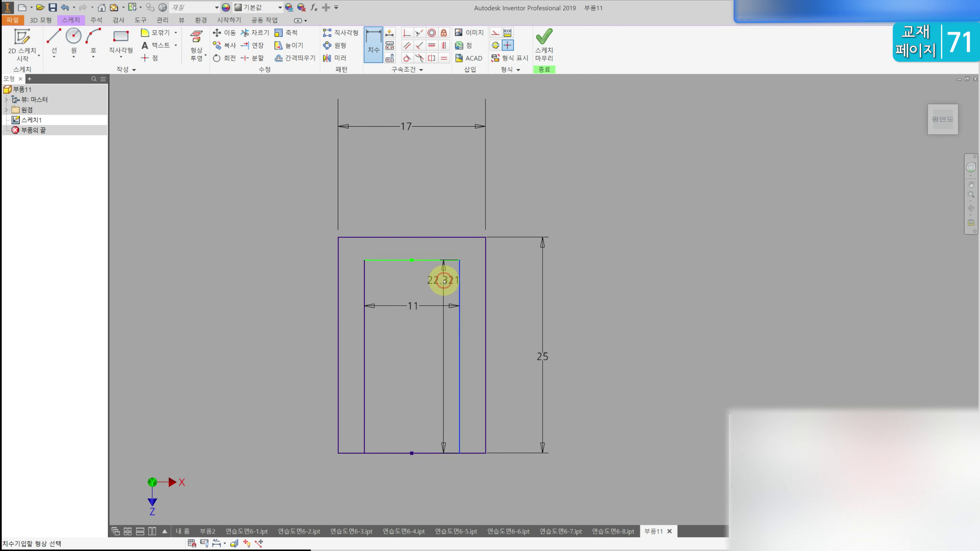
left_click(445, 282)
type("22")
key("Return")
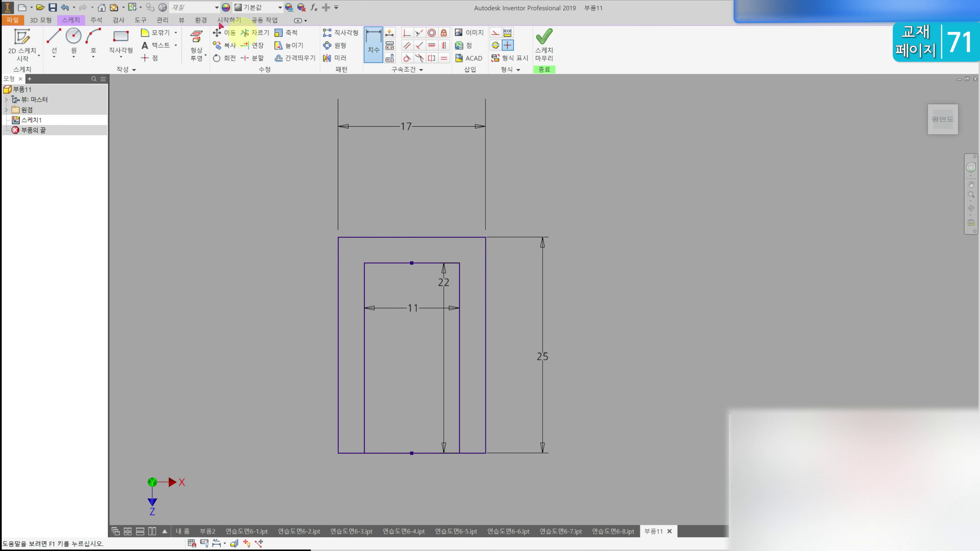
- Extrude the U-shaped region between the rectangle and the inner outline to a distance of 19 mm
left_click(45, 20)
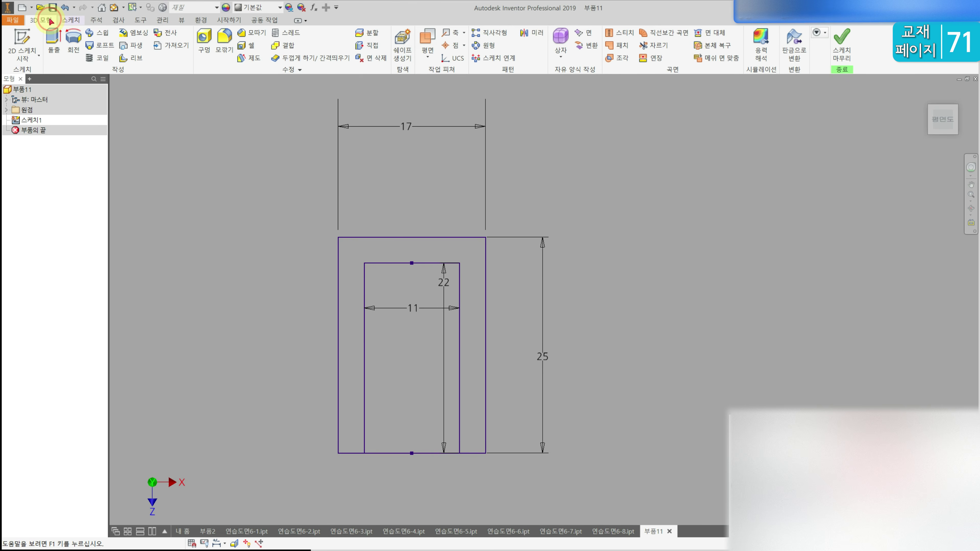
left_click(55, 40)
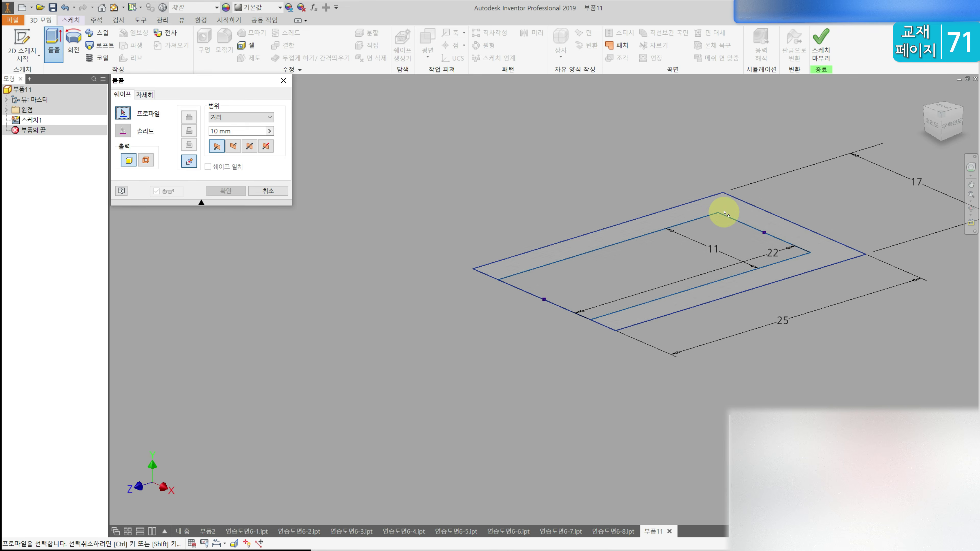
left_click(719, 206)
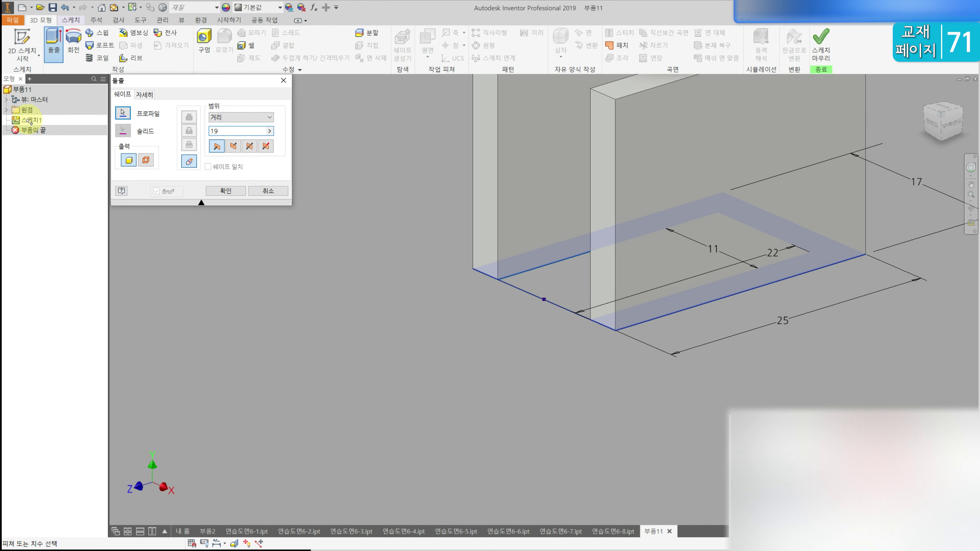
key("Return")
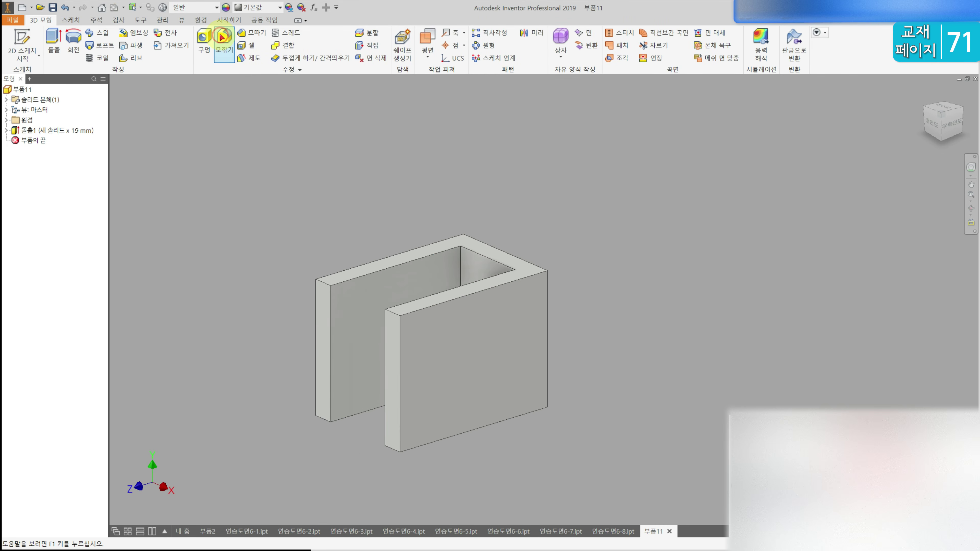
- Fillet the two inner vertical corner edges of the U-shaped body with a 1 mm radius
left_click(222, 37)
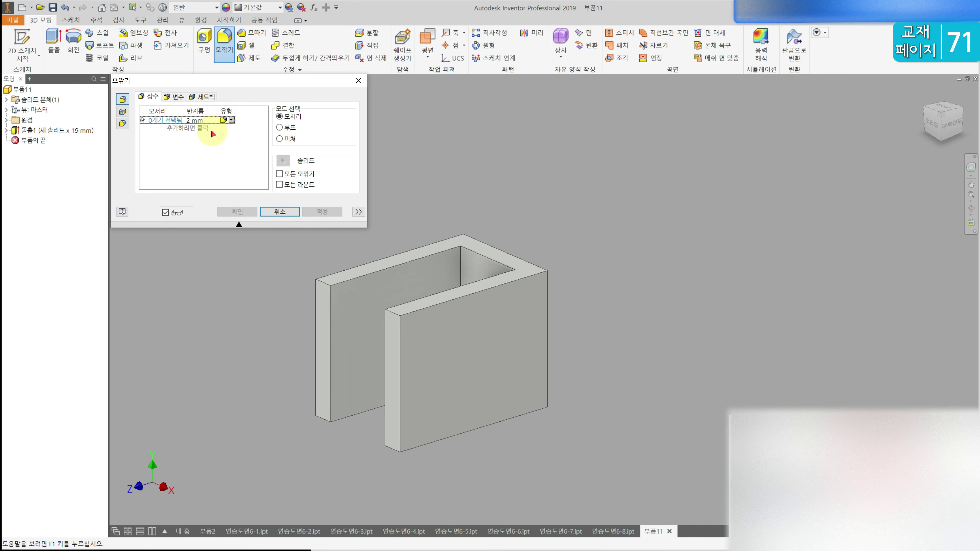
type("1")
left_click(460, 266)
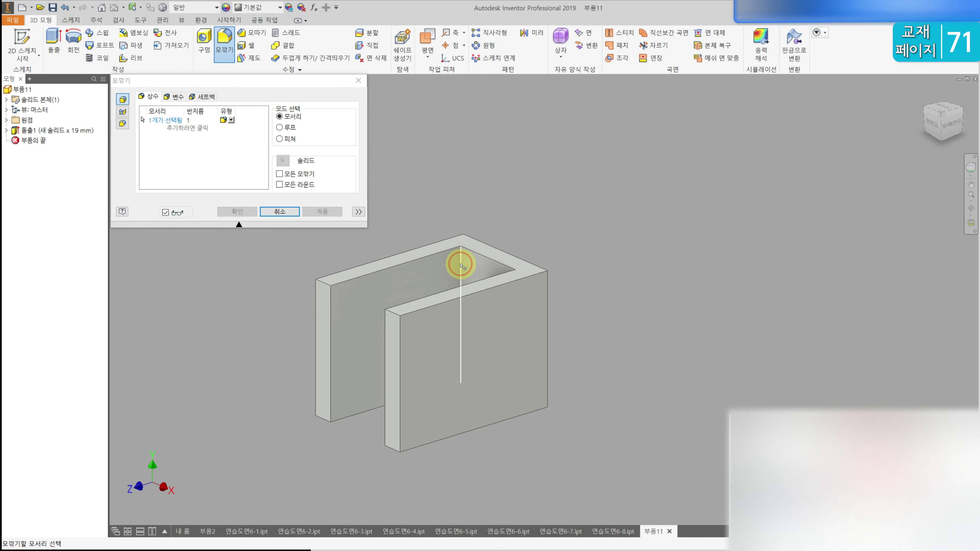
left_click(517, 296)
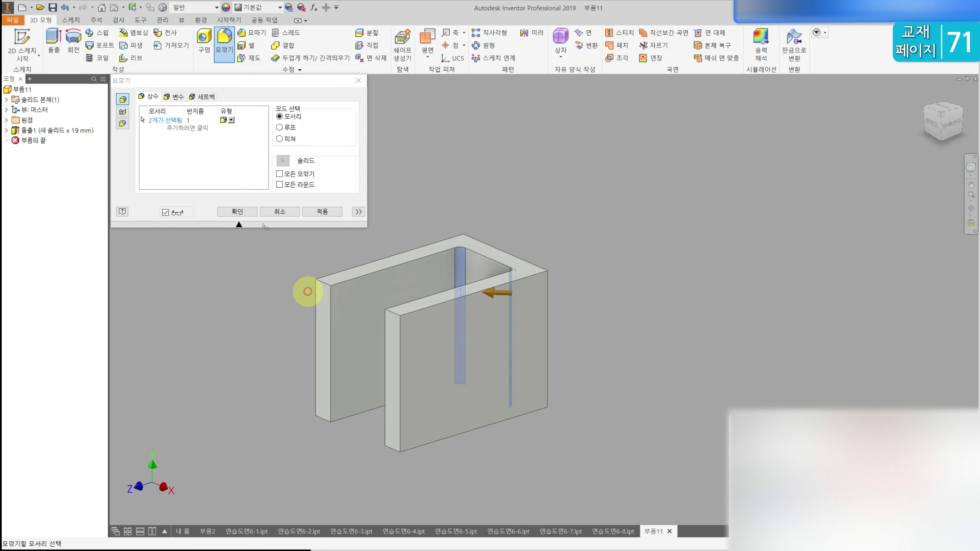
left_click(247, 212)
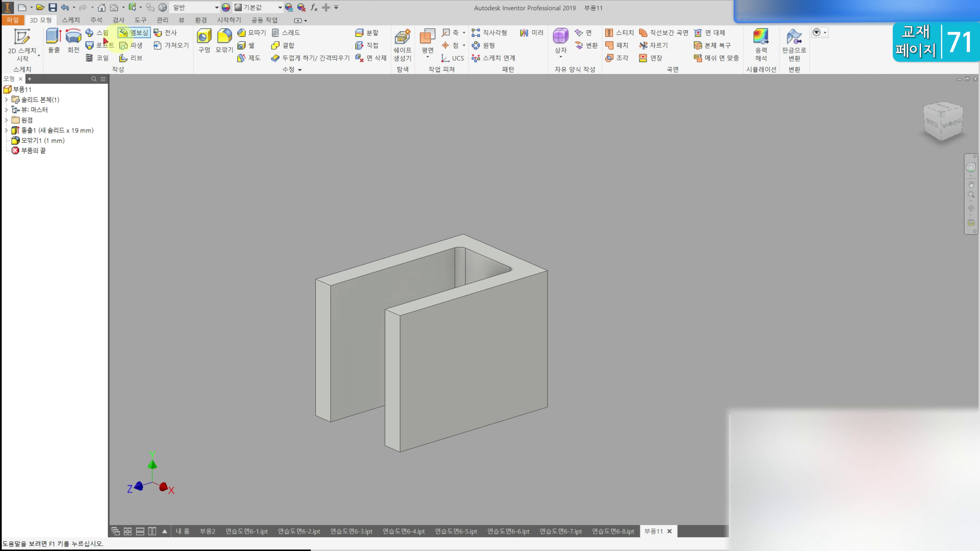
- Fillet the two outer vertical corner edges at the closed end of the body with a 4 mm radius
left_click(224, 39)
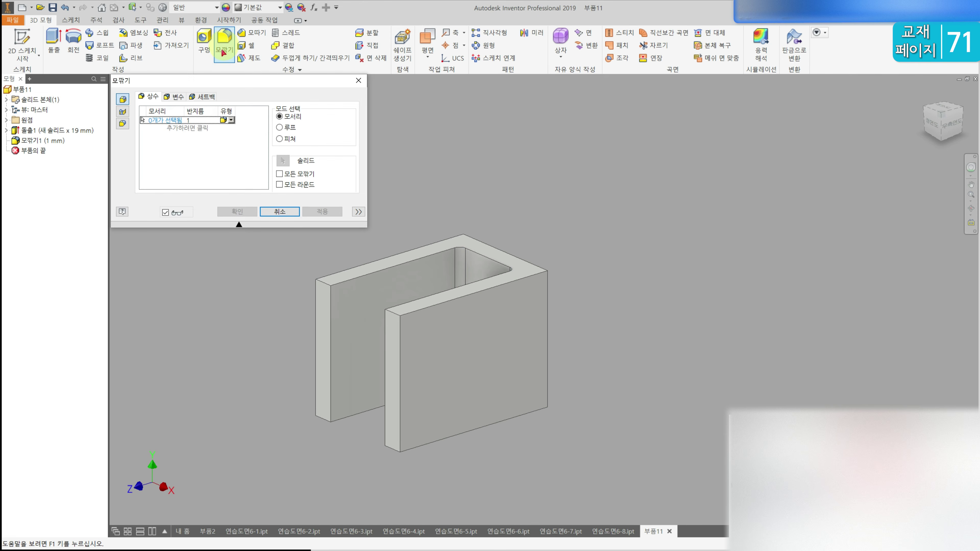
type("4")
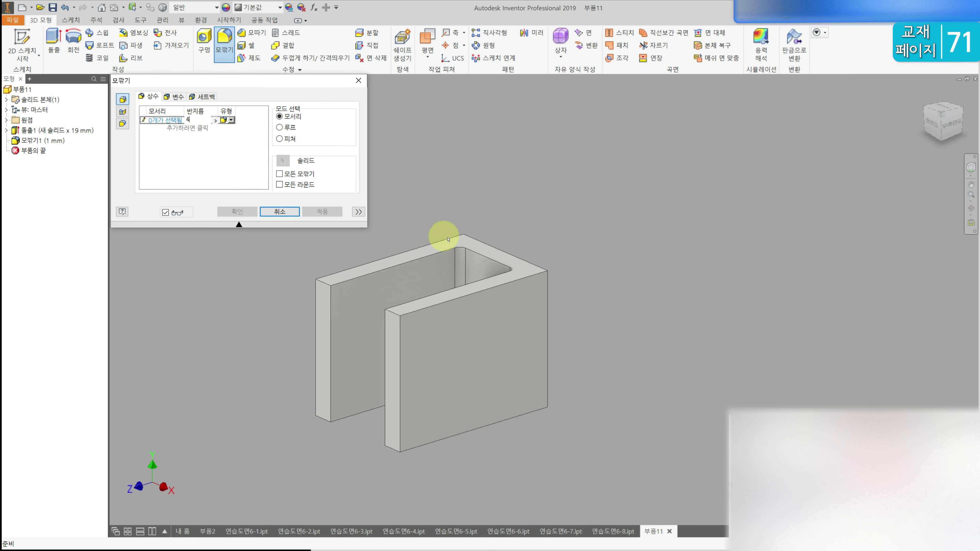
left_click(464, 241)
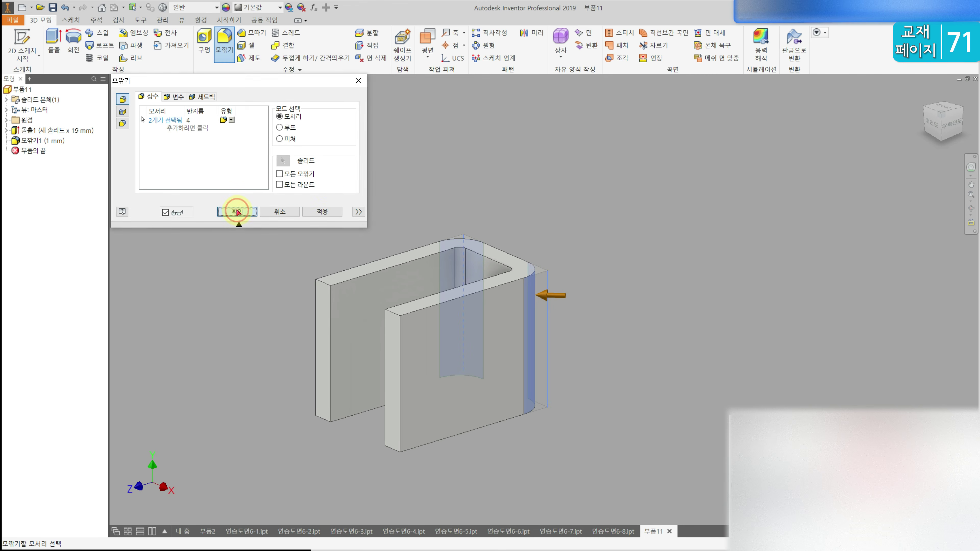
left_click(238, 212)
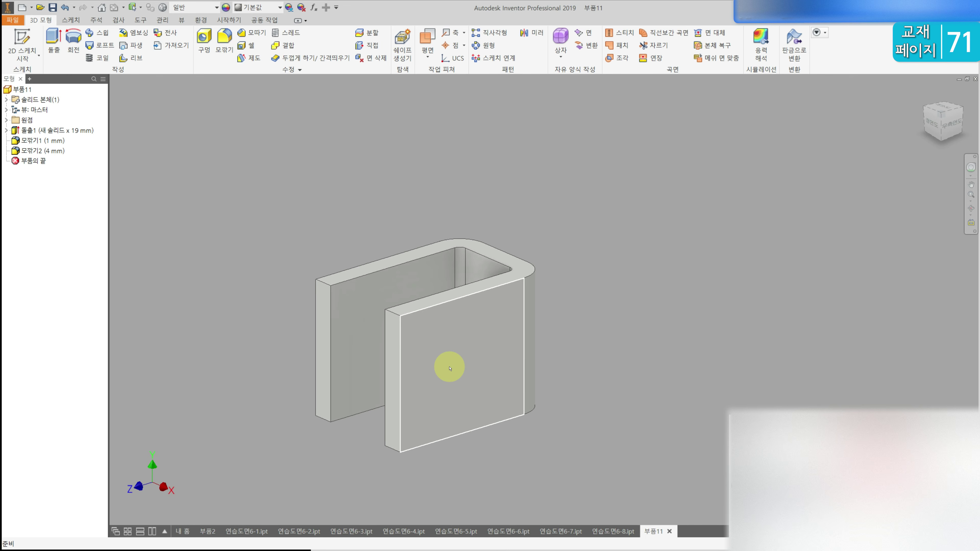
- Start a sketch on the leg's outer side face and project the closed end's bottom and vertical edges as construction geometry
left_click(449, 368)
left_click(22, 38)
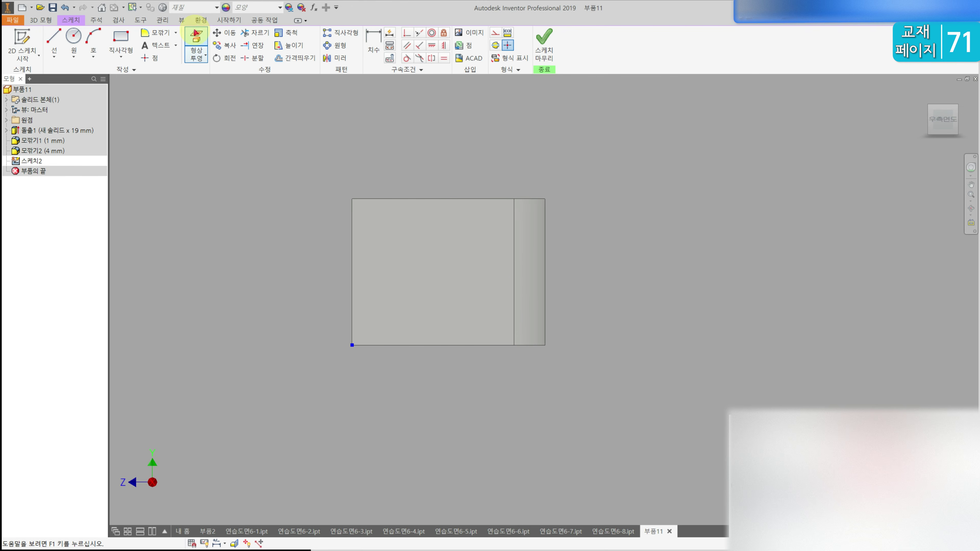
left_click(196, 43)
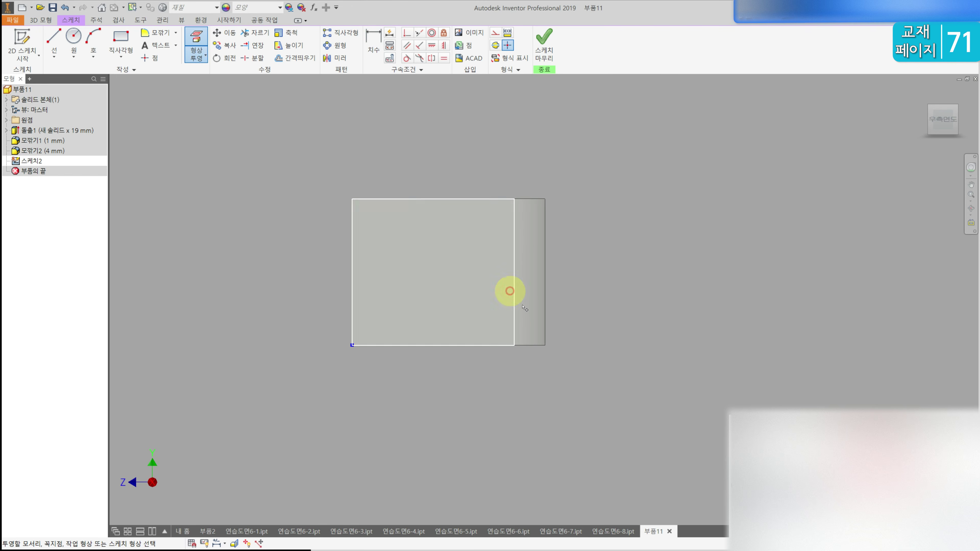
left_click(542, 340)
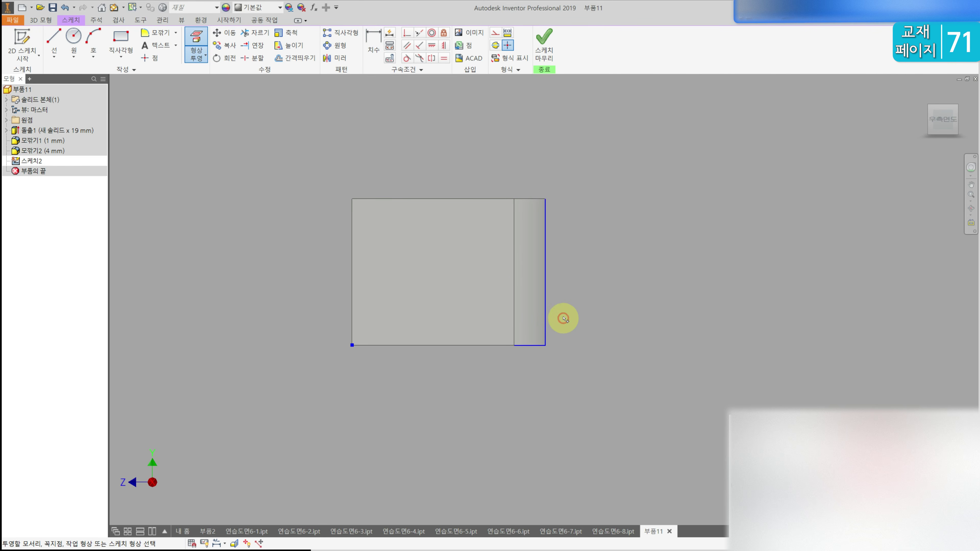
key("Escape")
left_click(495, 34)
- Draw a rectangle about 2.9 mm wide and 3.7 mm high from the projected bottom corner of the closed end
left_click(120, 36)
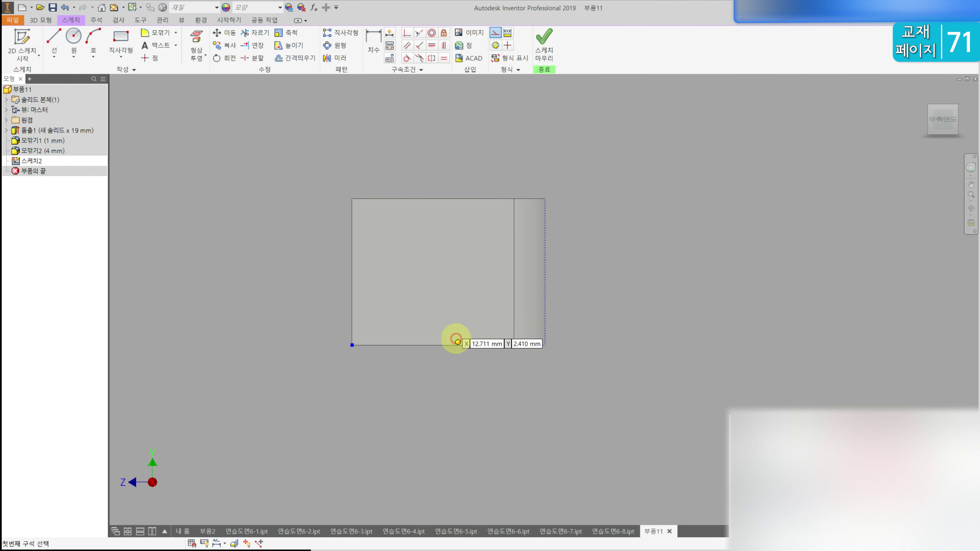
left_click(544, 345)
left_click(522, 316)
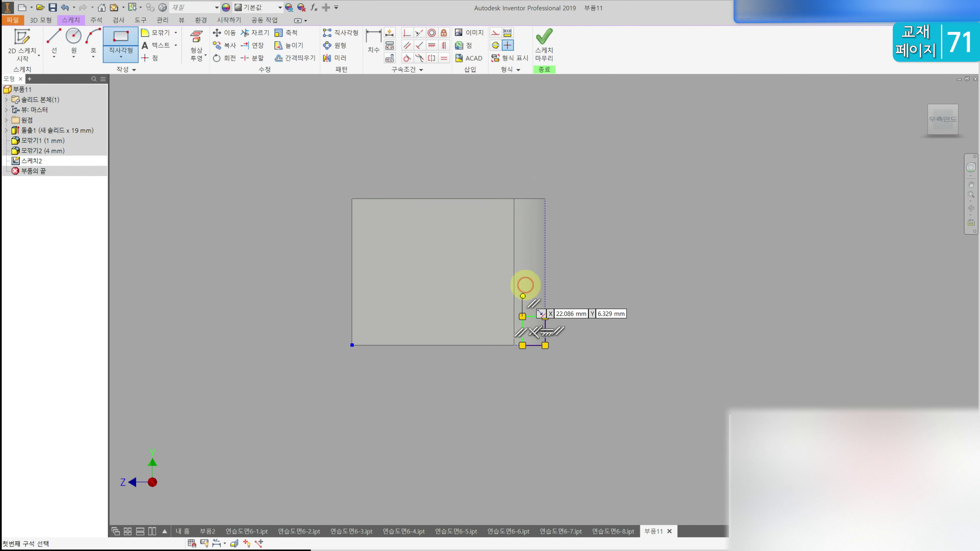
- Dimension the corner rectangle to 6 mm high and 5 mm wide
left_click(374, 43)
left_click(522, 336)
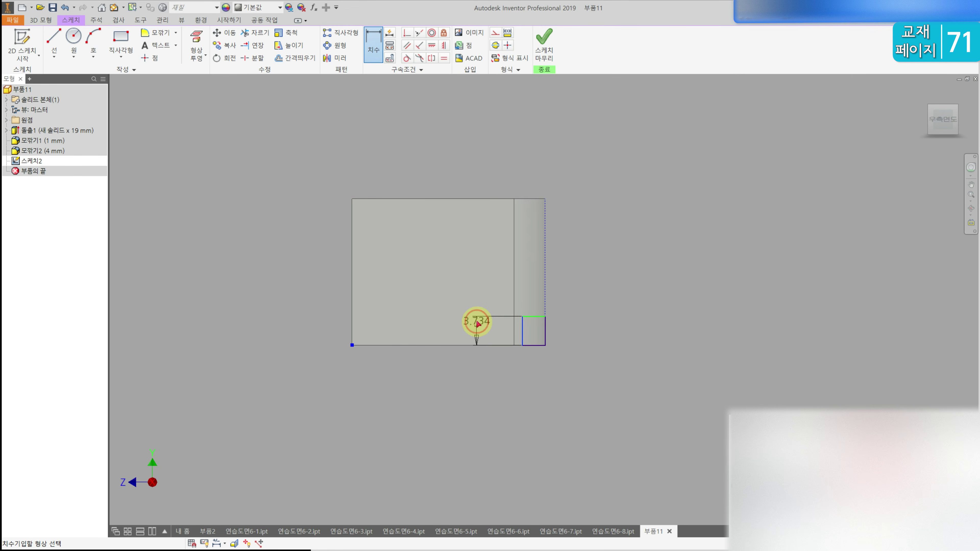
left_click(476, 324)
type("6")
key("Return")
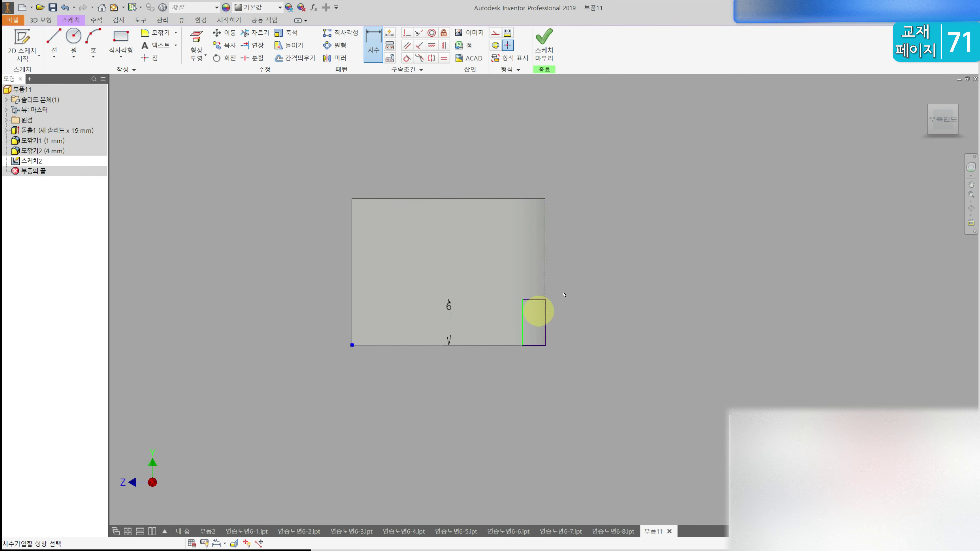
left_click(537, 299)
left_click(538, 279)
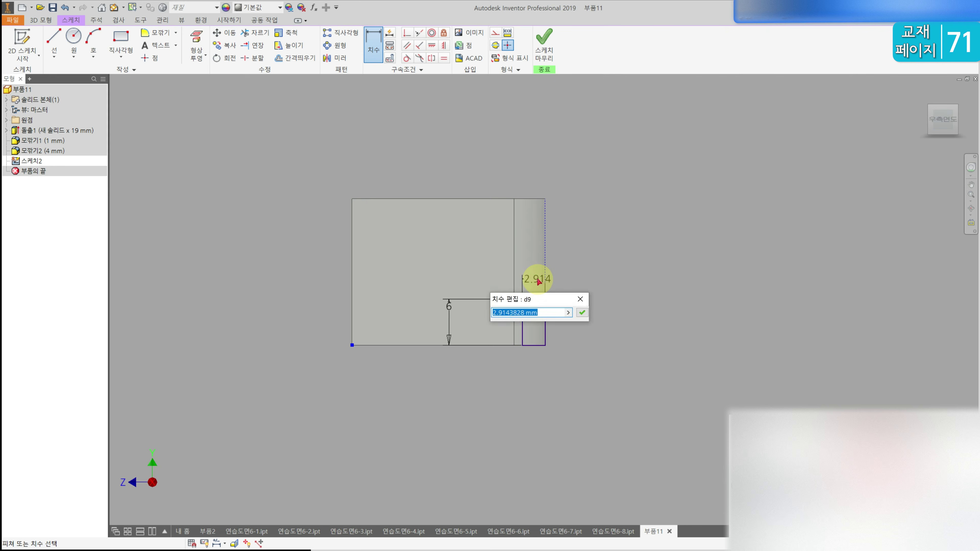
type("5")
key("Return")
- Extrude the 5 x 6 mm rectangle as a cut through all, notching the closed end's lower corner
key("e")
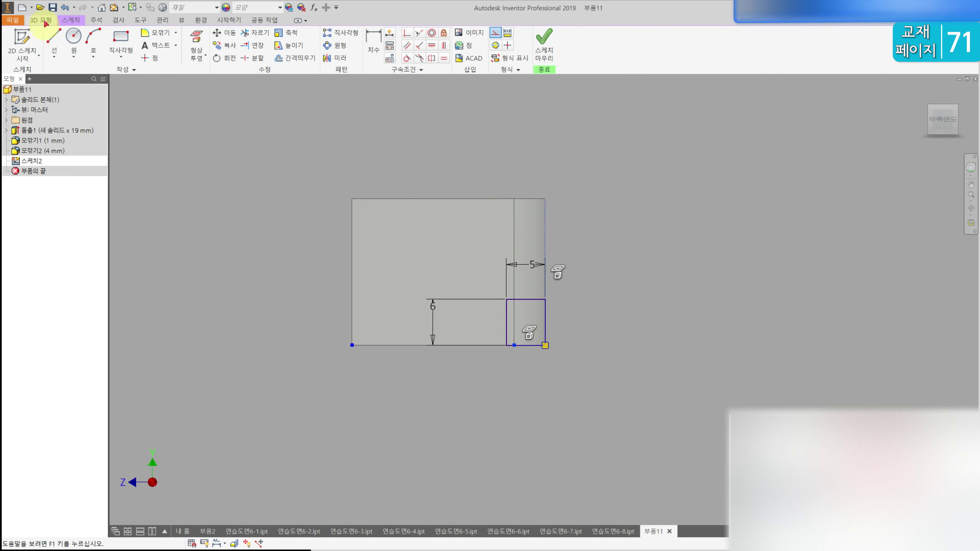
left_click(544, 393)
left_click(188, 131)
left_click(219, 118)
left_click(219, 154)
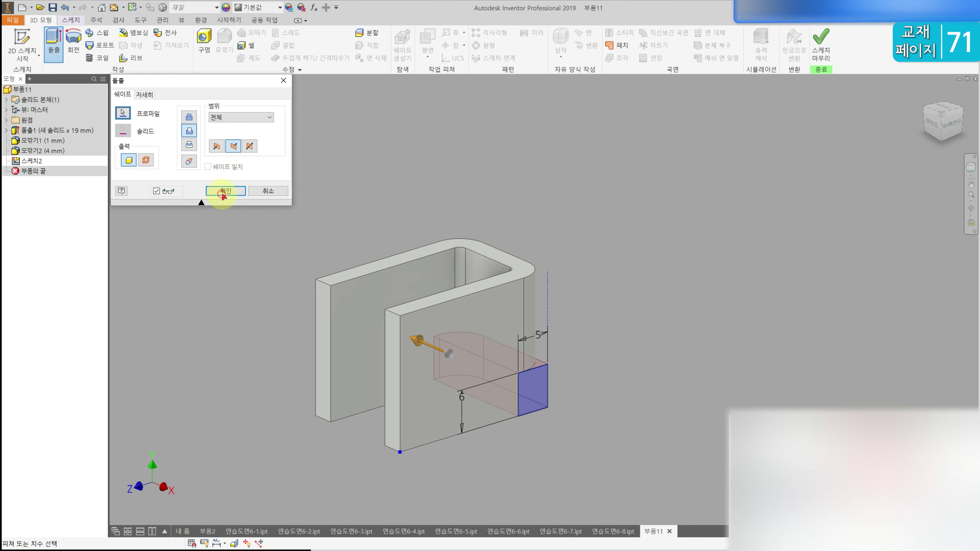
left_click(224, 191)
- Fillet the two inner corner edges of the notch with a 1 mm radius
middle_click_drag(252, 219, 271, 311, "shift")
left_click(224, 38)
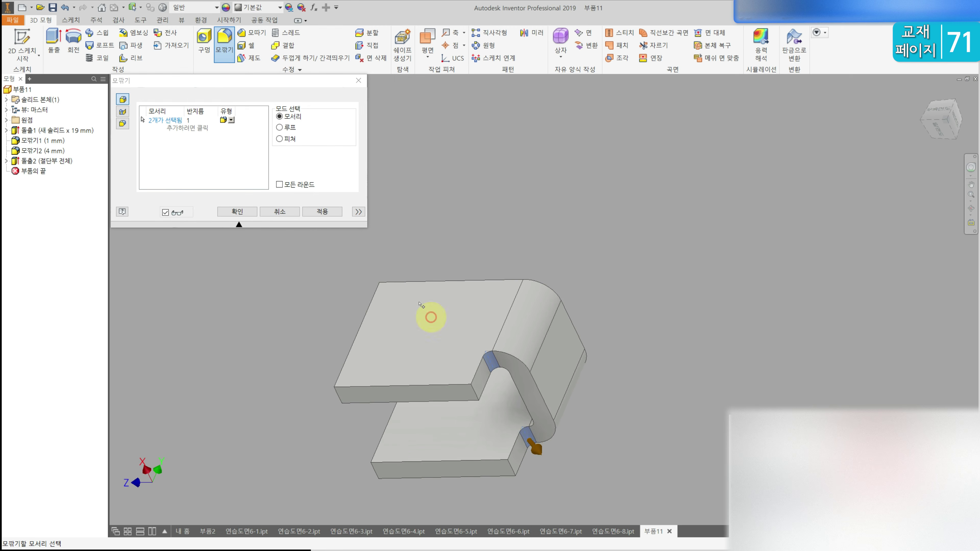
left_click(252, 212)
- Start a sketch on the 평면도 origin plane and project the outer end corner of the leg on the positive X side
left_click(925, 93)
scroll(741, 186, "down", 3)
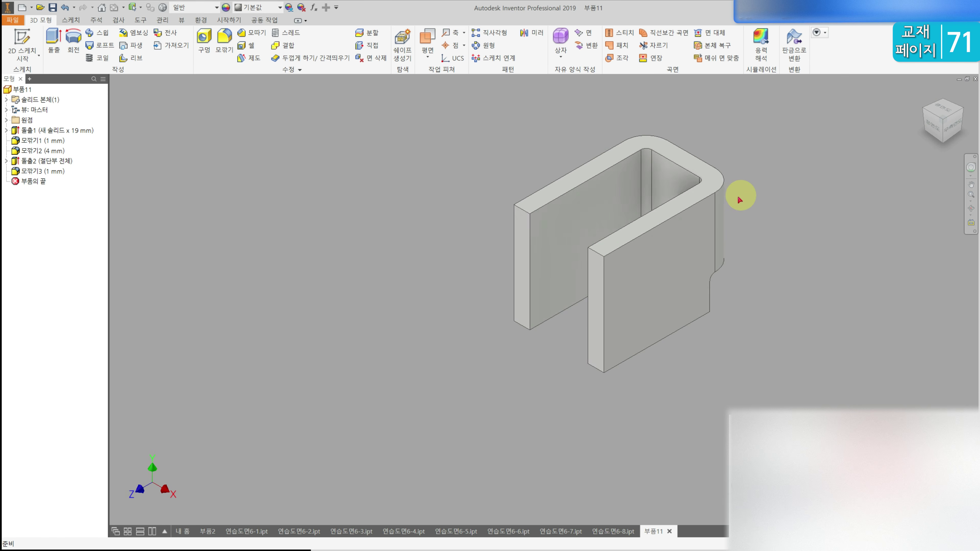
middle_click_drag(740, 197, 630, 196)
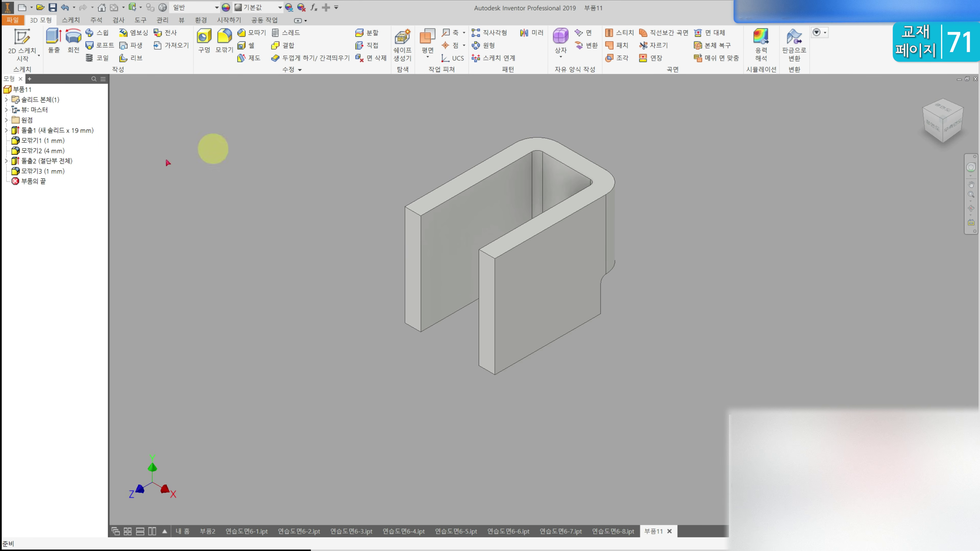
left_click(6, 120)
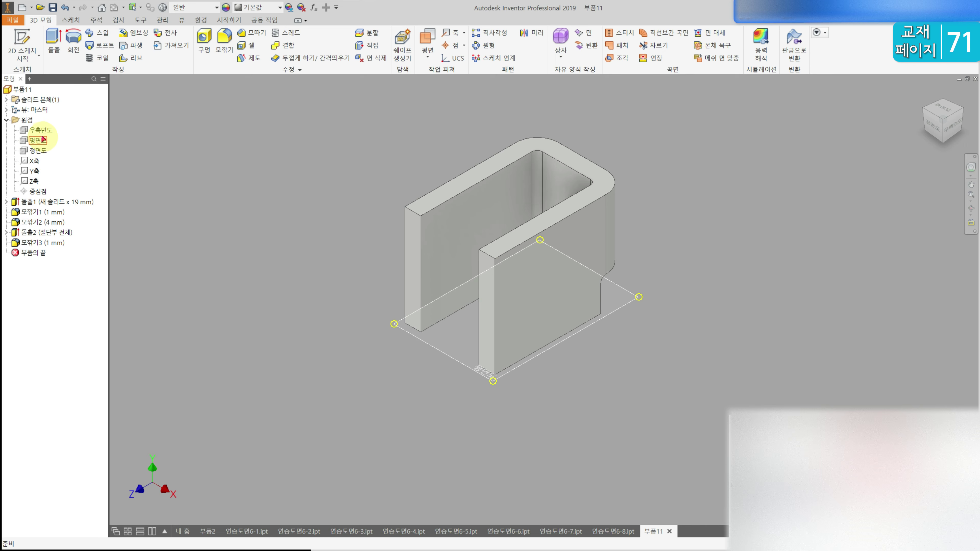
left_click(42, 140)
left_click(22, 42)
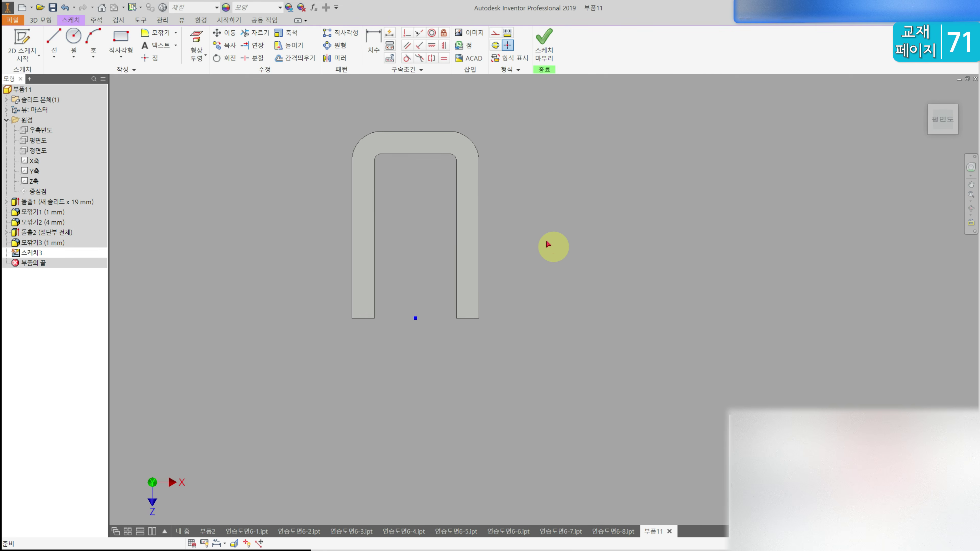
middle_click_drag(466, 302, 318, 371)
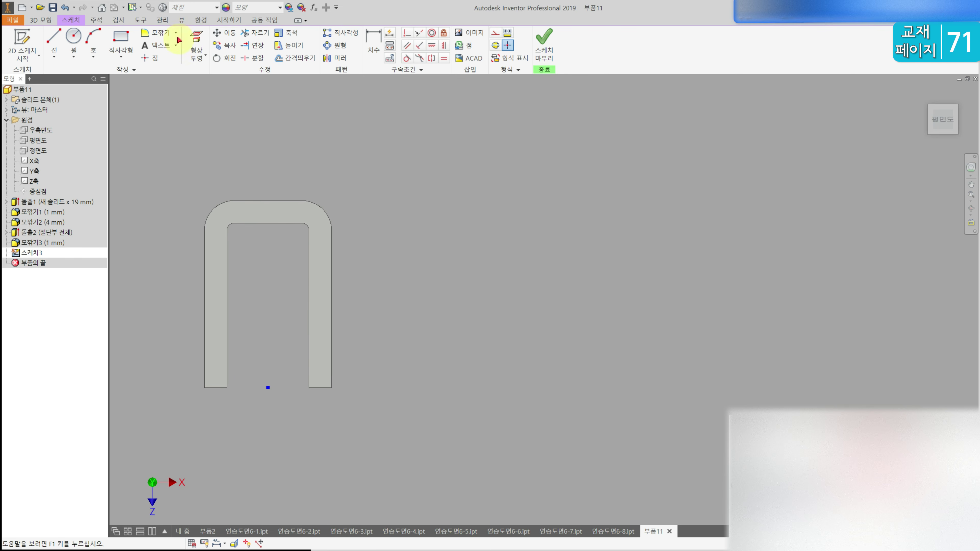
left_click(196, 36)
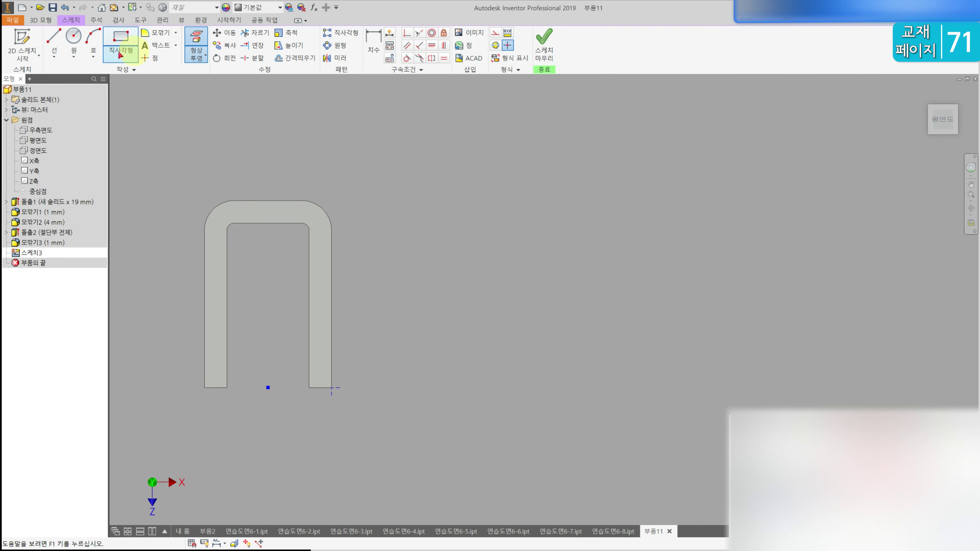
- Draw a rectangle about 15.2 mm high outward from the projected leg corner, along the leg's outer side
left_click(121, 39)
left_click(332, 386)
left_click(426, 274)
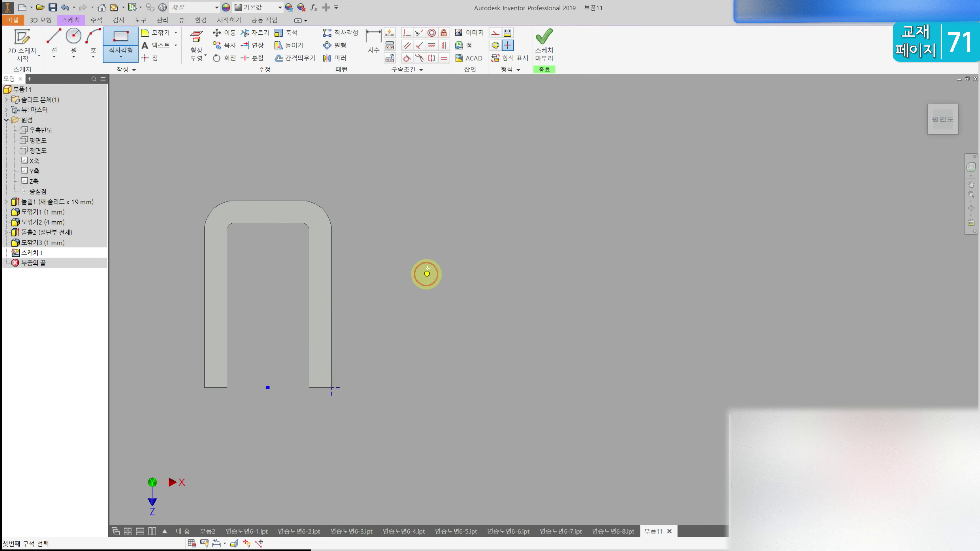
- Dimension the height of the rectangle beside the leg to 20 mm
left_click(373, 42)
left_click(426, 307)
left_click(445, 316)
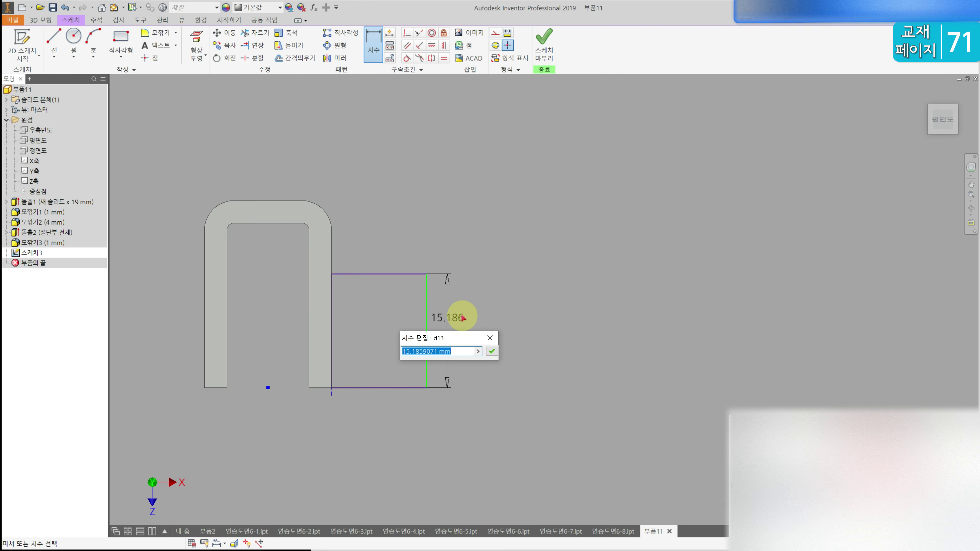
key("Return")
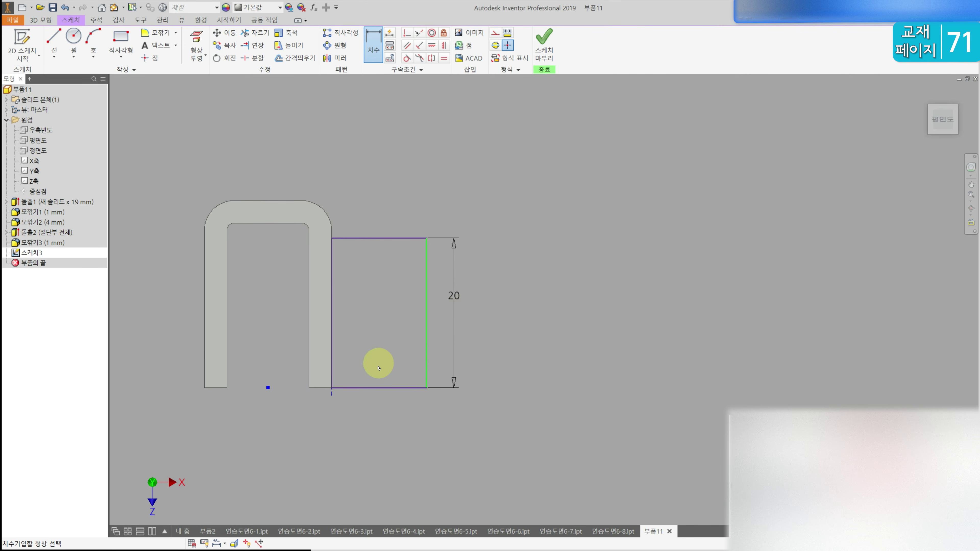
- Dimension the rectangle's outer side at 41/2 mm from the projected origin point
left_click(431, 365)
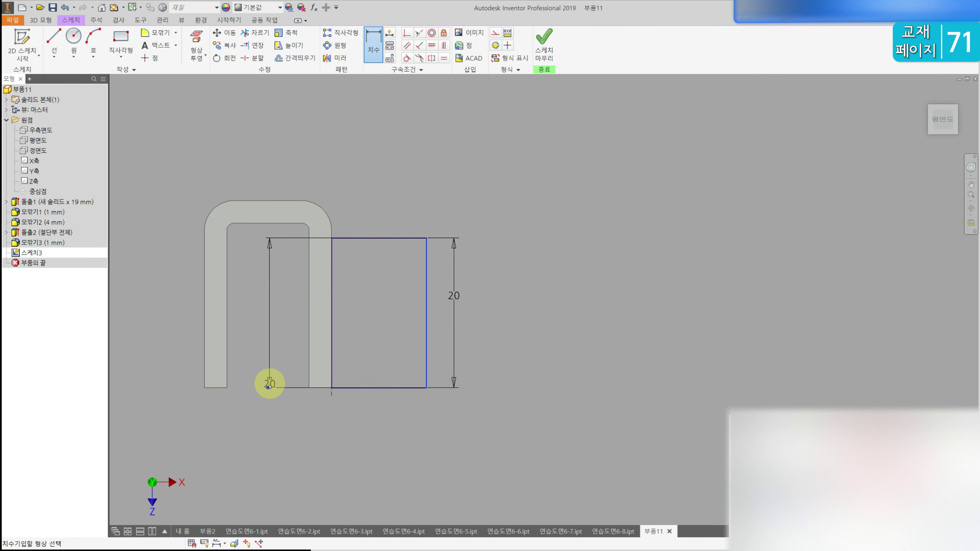
left_click(268, 388)
left_click(294, 427)
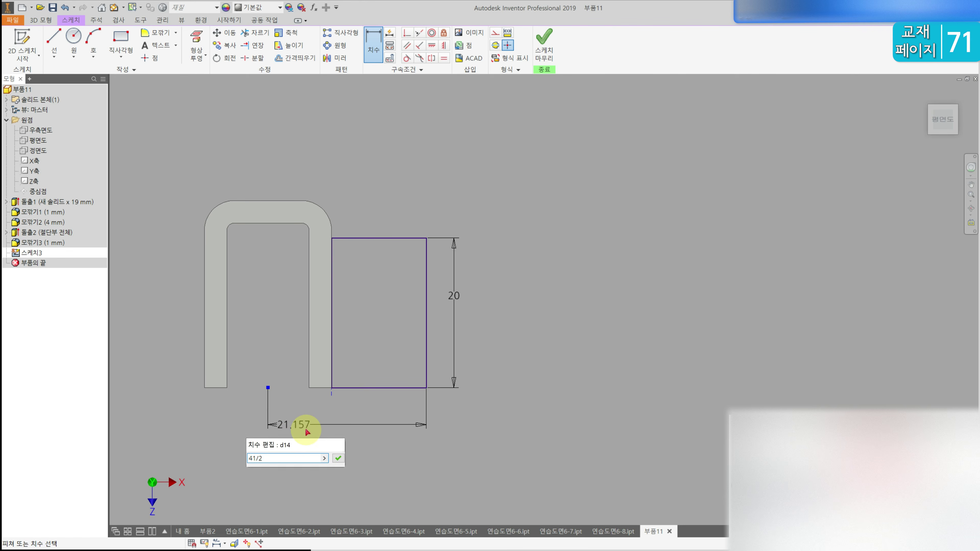
type("41/2")
key("Return")
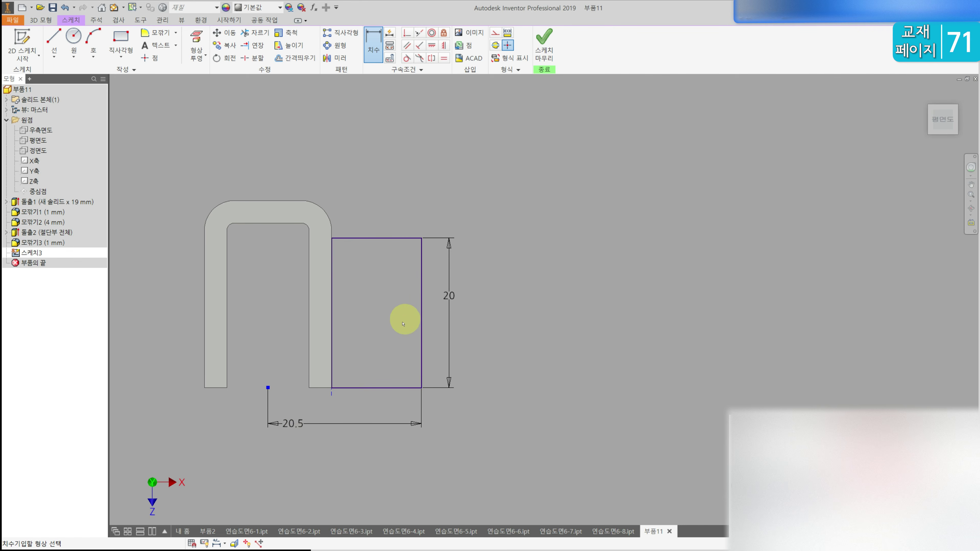
- Draw two circles one above the other inside the rectangle, the lower one about 3.8 mm in diameter
left_click(75, 36)
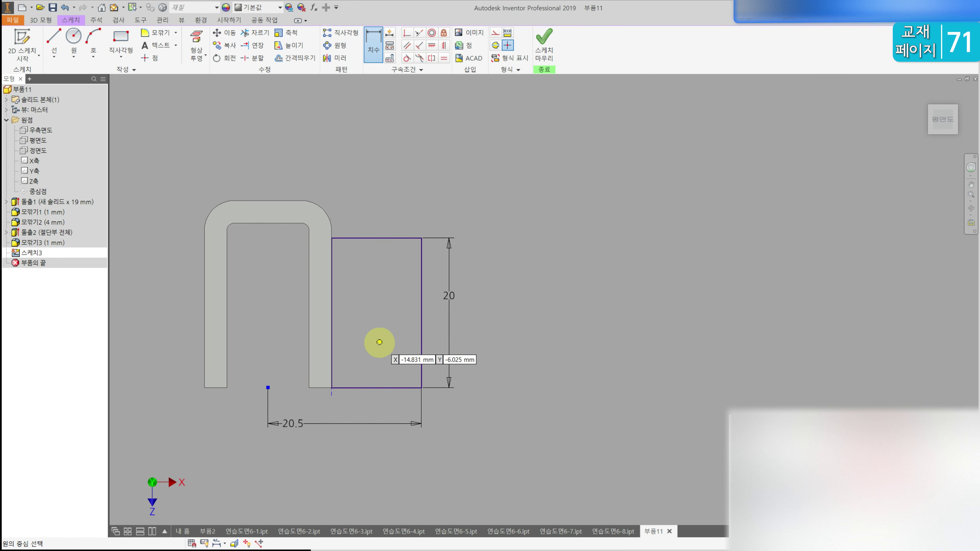
left_click(377, 349)
left_click(377, 284)
left_click(377, 261)
- Set the lower circle's diameter to 5 mm and make the upper circle equal to it
key("d")
left_click(386, 359)
left_click(479, 444)
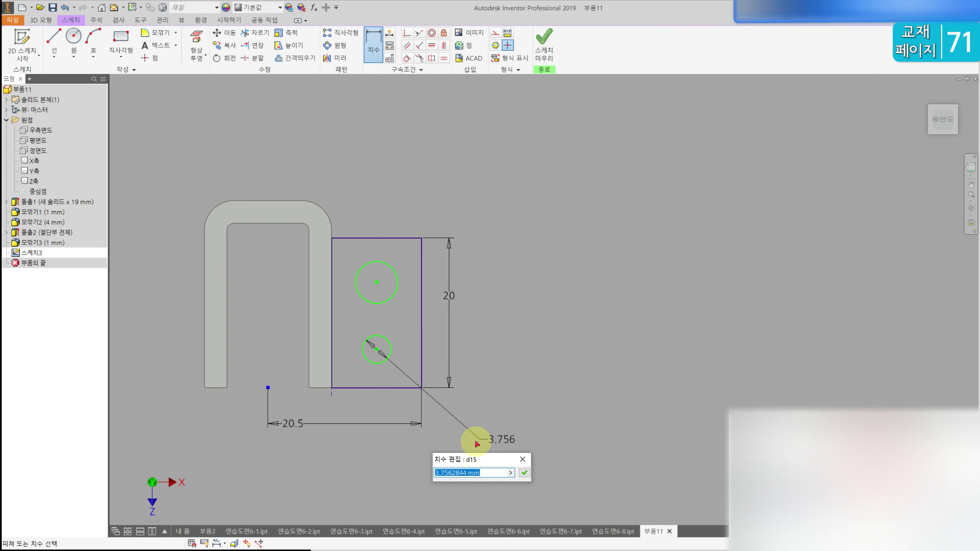
type("5")
key("Return")
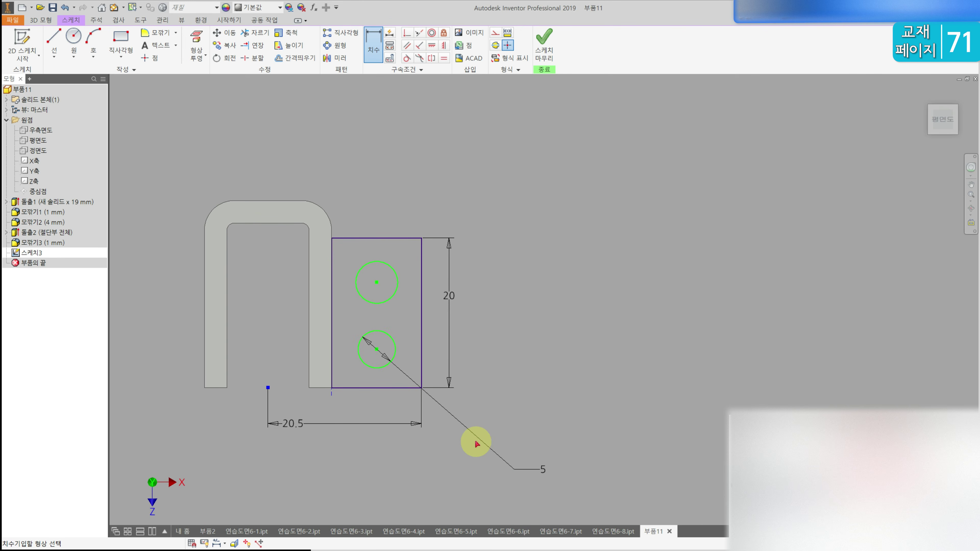
left_click(443, 58)
left_click(386, 301)
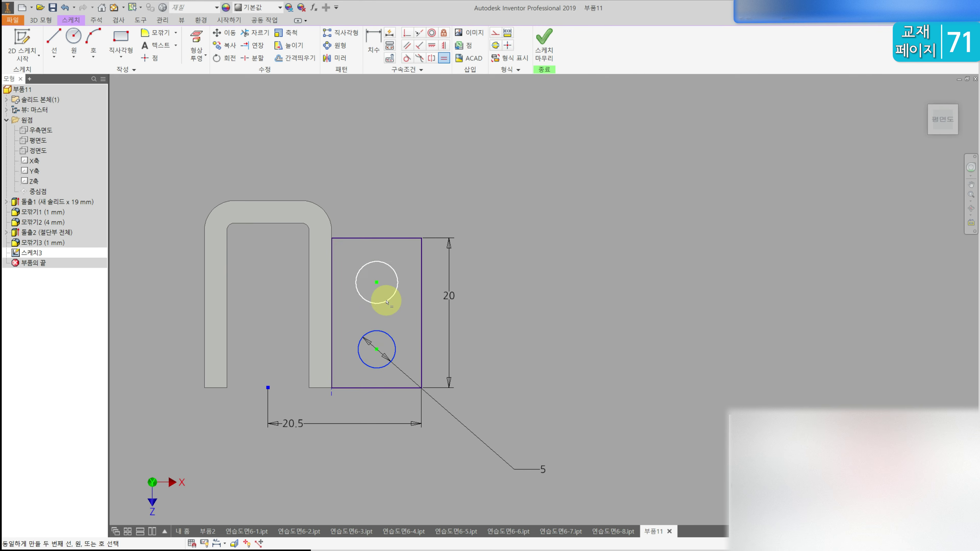
- Dimension the two circle centres 10 mm apart and the lower centre 5 mm above the rectangle's lower edge
left_click(373, 43)
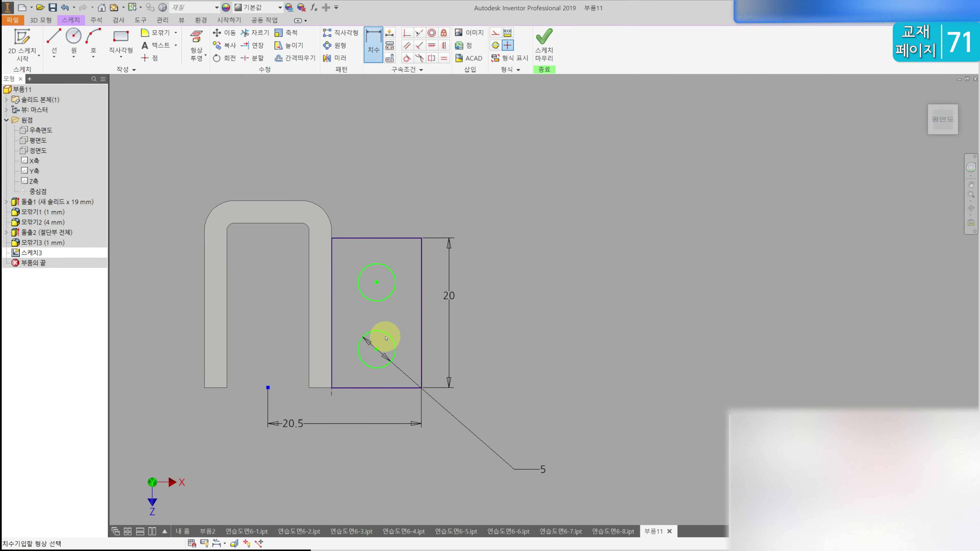
left_click(387, 338)
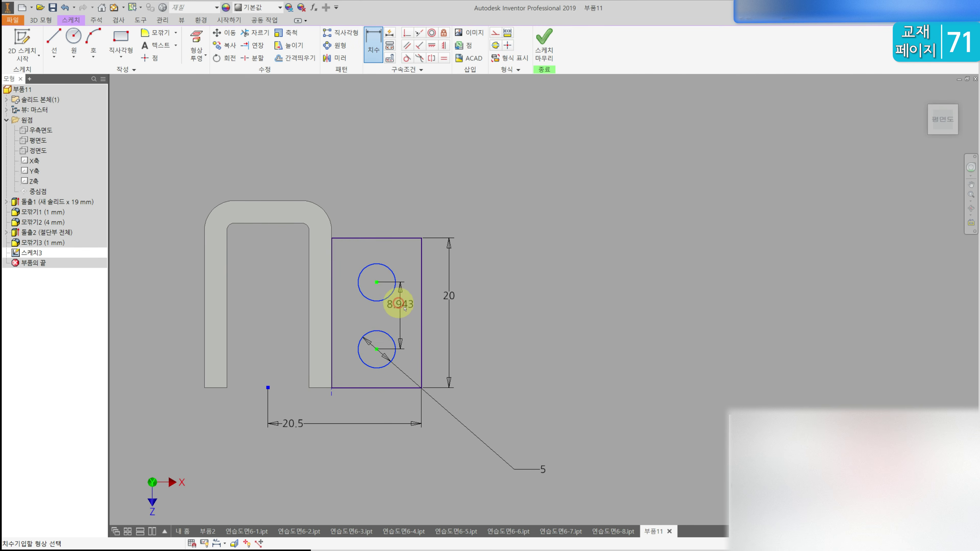
left_click(413, 311)
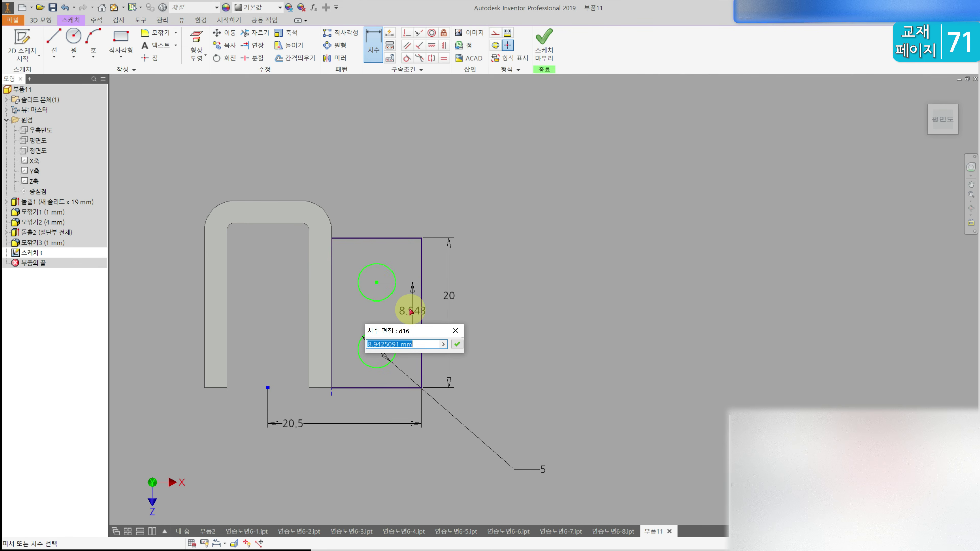
key("Return")
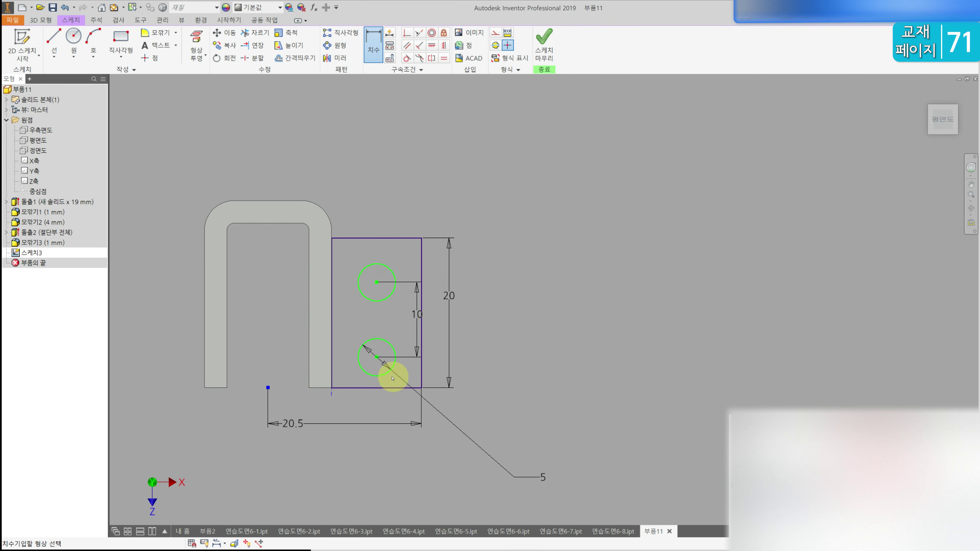
left_click(412, 371)
key("Return")
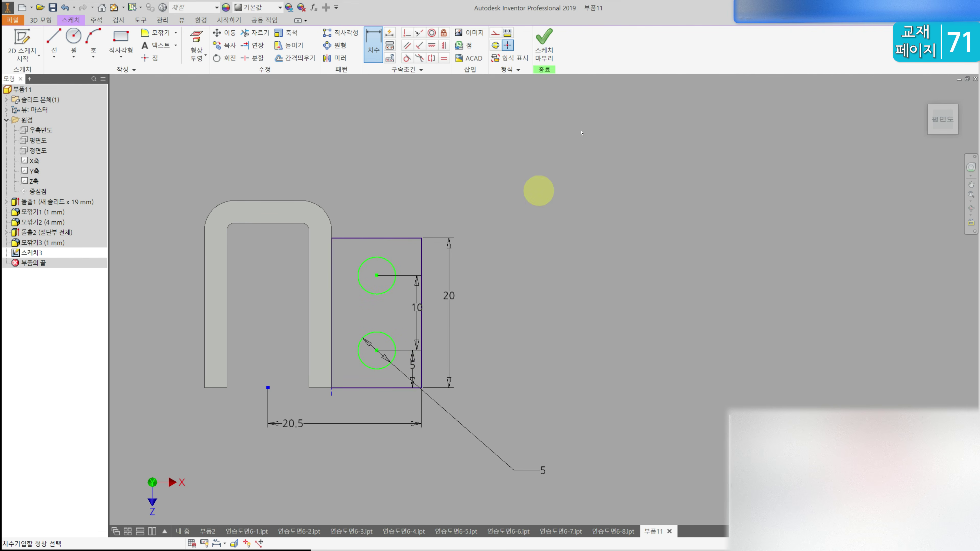
- Place the lower circle's centre 5 mm from the rectangle's outer side and align both centres vertically
left_click(421, 364)
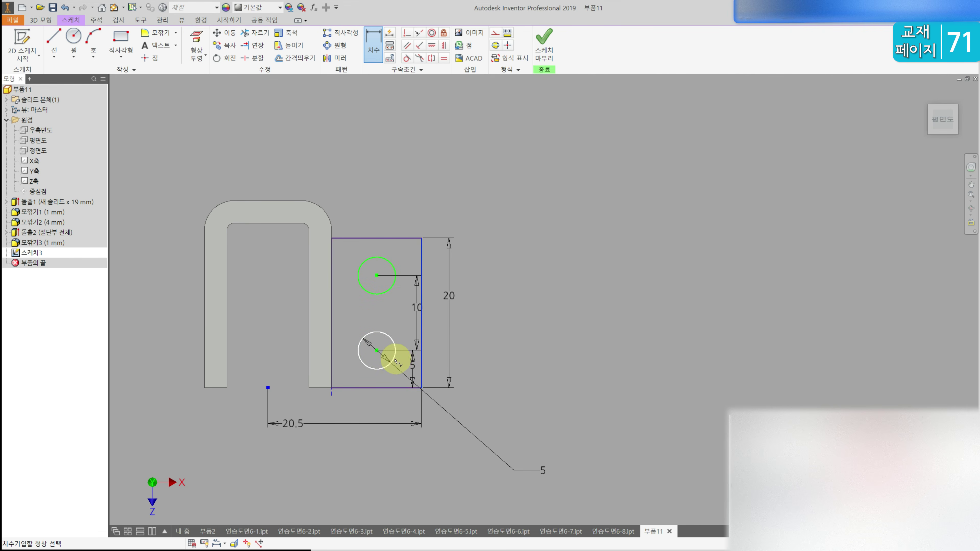
left_click(377, 415)
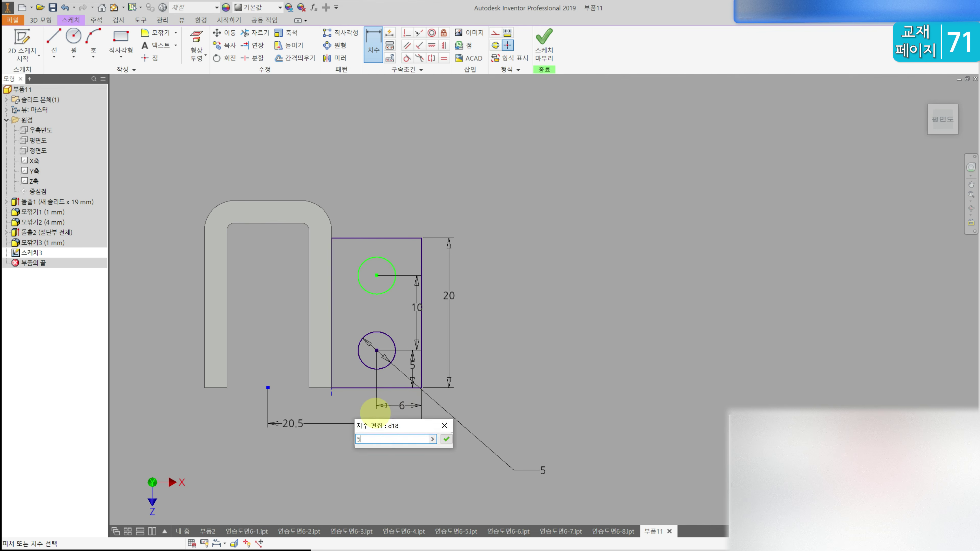
key("Return")
left_click(445, 46)
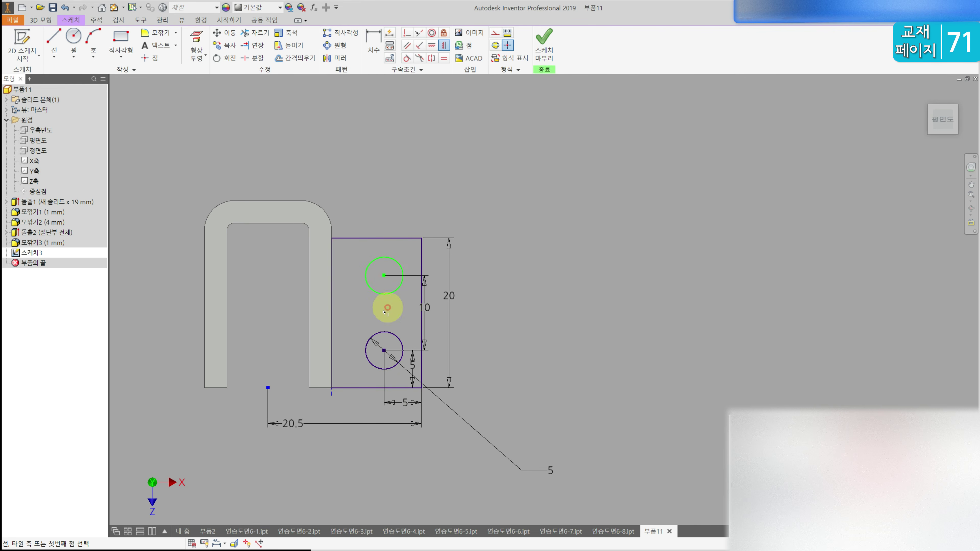
left_click(384, 351)
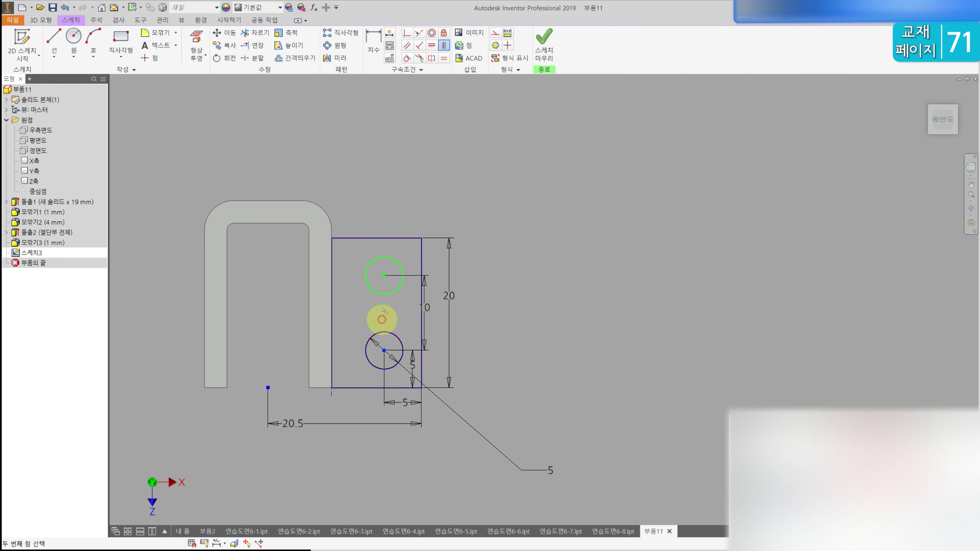
left_click(383, 276)
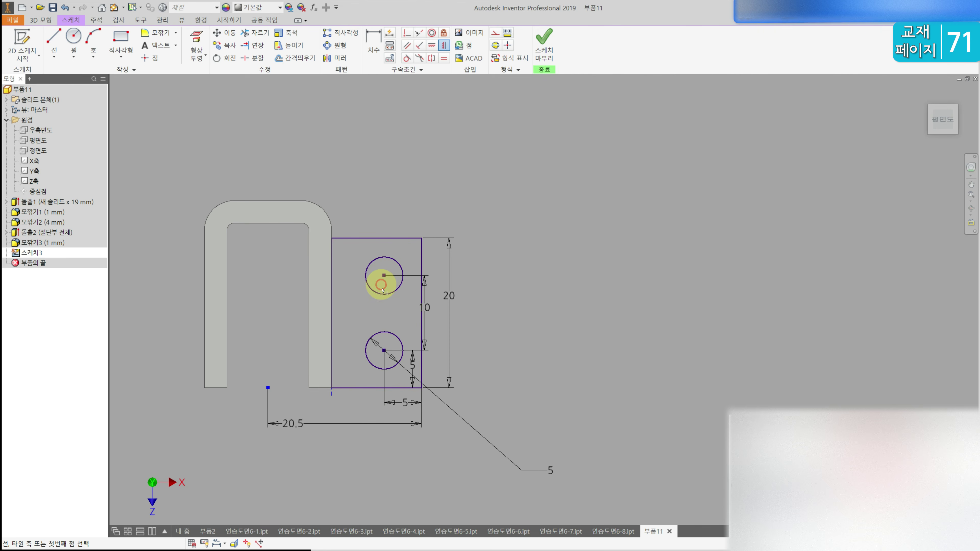
- Extrude the rectangle around the two holes 3 mm upward, joined to the body as a flange
left_click(40, 19)
key("F6")
key("e")
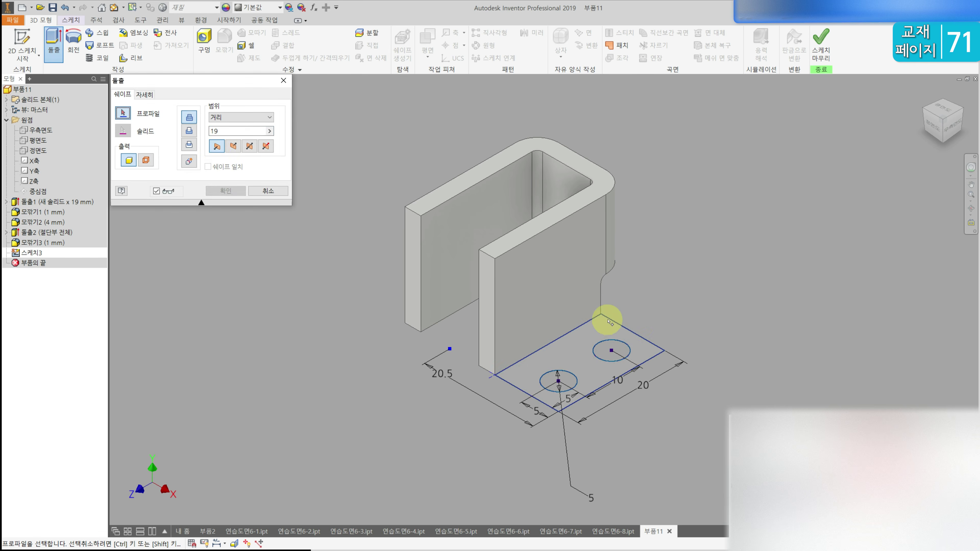
left_click(614, 328)
left_click(191, 120)
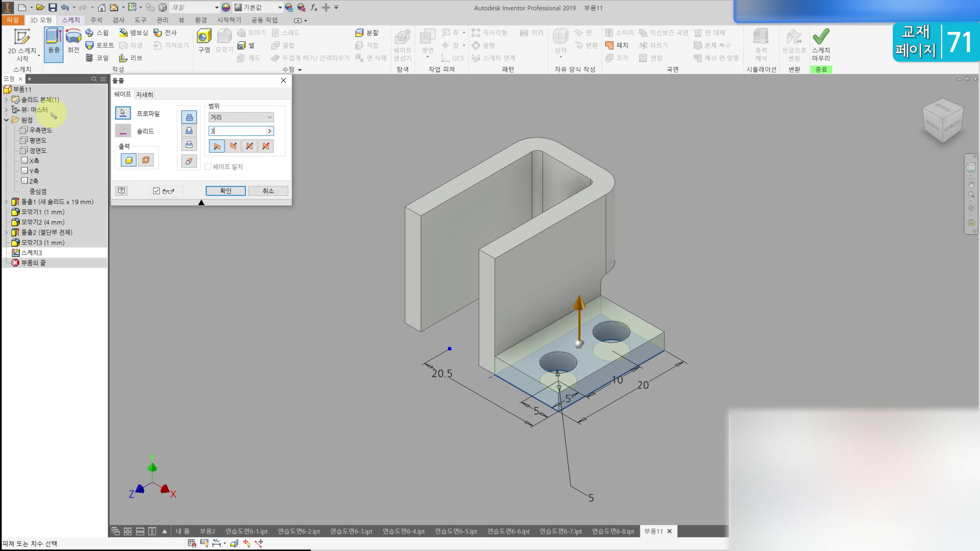
key("Return")
- Fillet the two outer vertical corner edges of the flange with a 3 mm radius
middle_click_drag(541, 321, 421, 320)
left_click(224, 39)
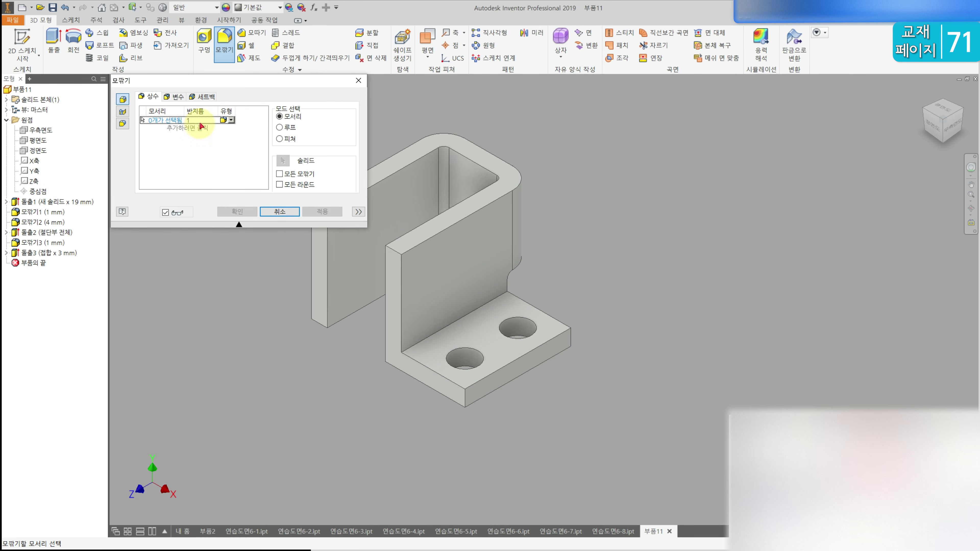
type("3")
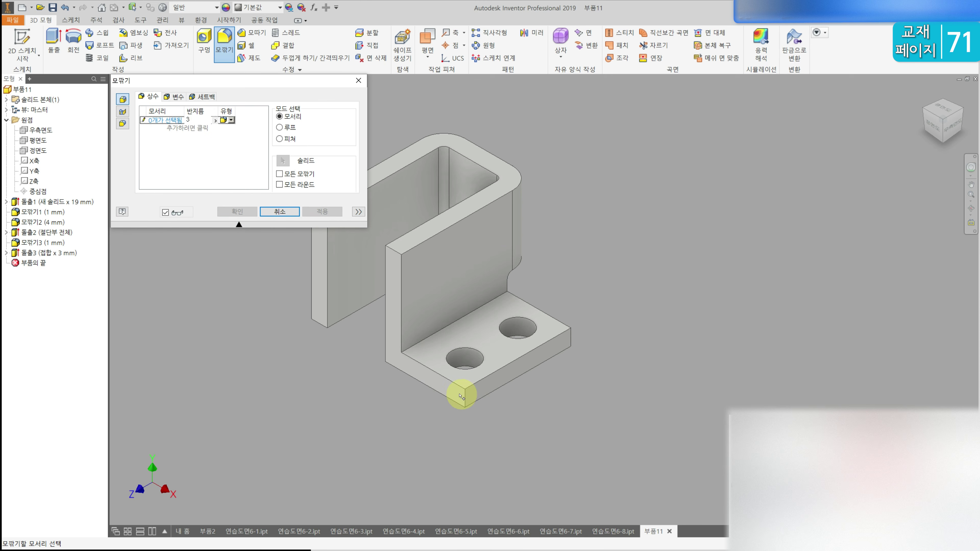
left_click(466, 400)
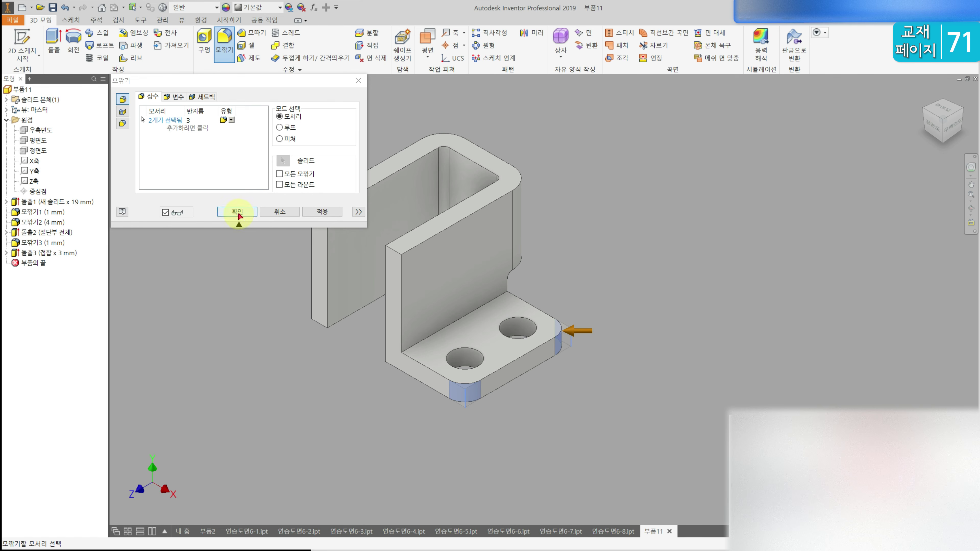
left_click(238, 213)
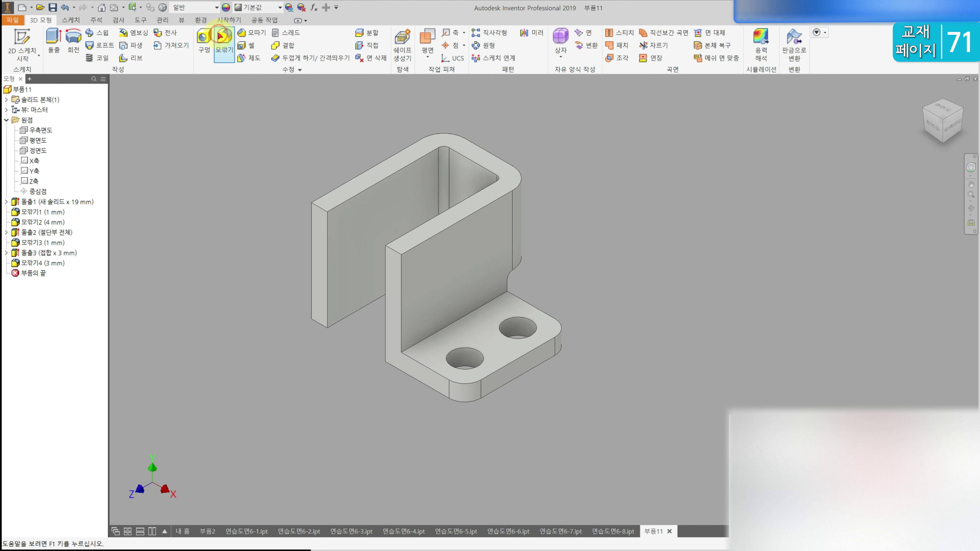
- Fillet the inner edge between the leg's outer face and the flange's top face with a 1 mm radius
left_click(221, 36)
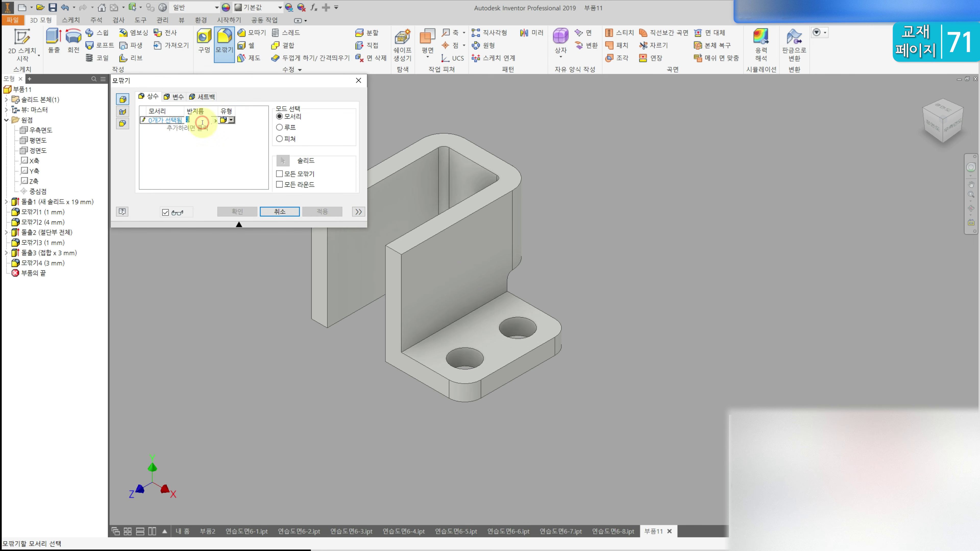
type("1")
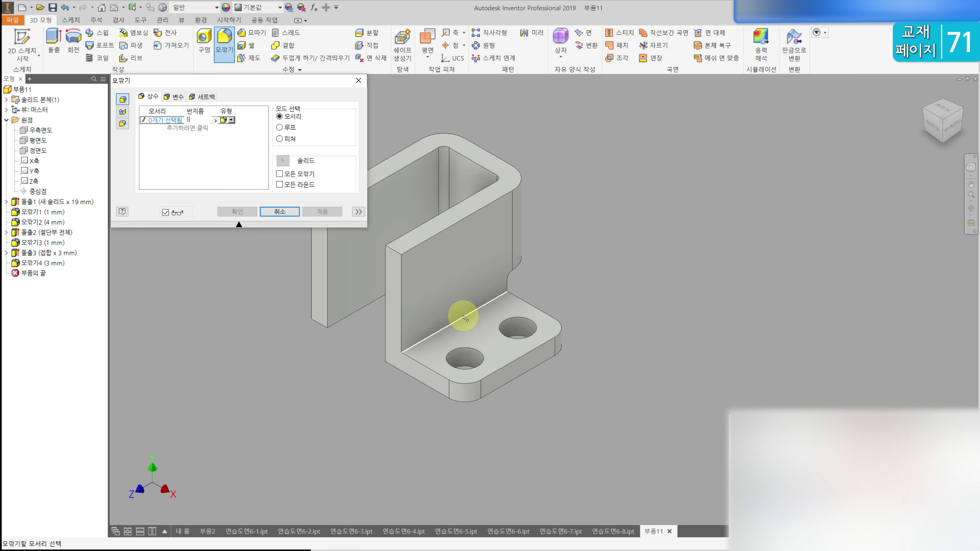
left_click(466, 318)
left_click(240, 211)
- Fillet the outer bend edge beneath the leg, on the side opposite the flange's inner fillet, with a 4 mm radius
left_click(225, 38)
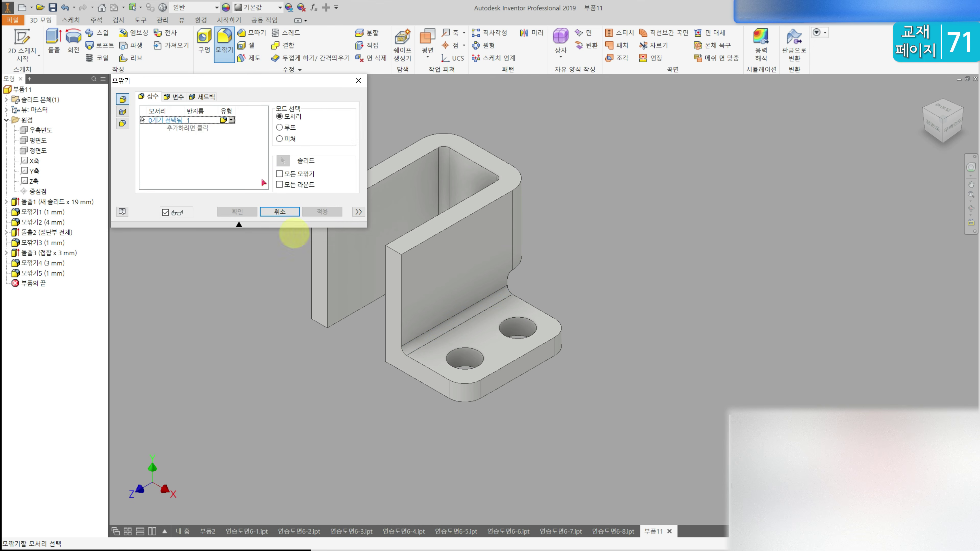
middle_click_drag(307, 361, 385, 335, "shift")
left_click(381, 339)
middle_click_drag(396, 399, 286, 368, "shift")
left_click(232, 210)
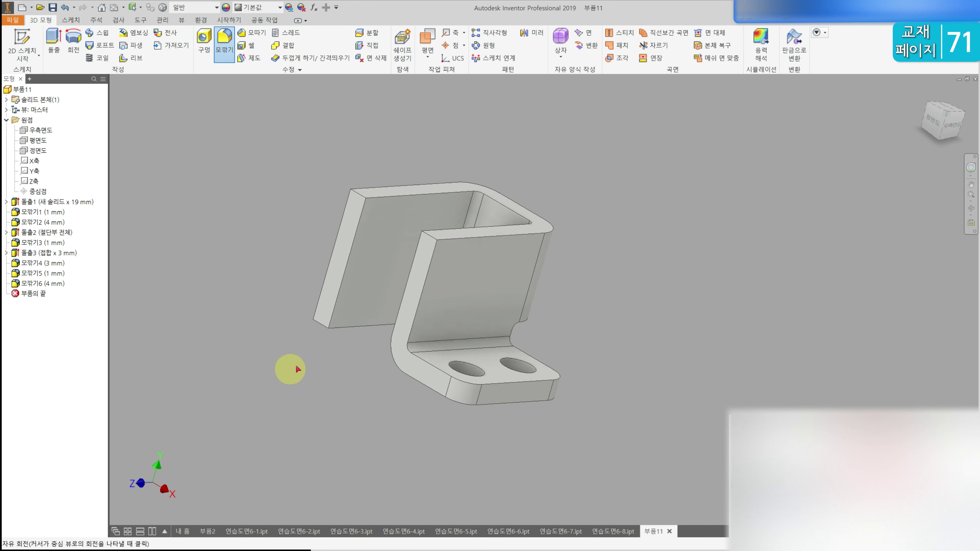
- Start a sketch on the flanged leg's outer face and draw a circle centred about 5.6 mm from its open-end edge
left_click(451, 277)
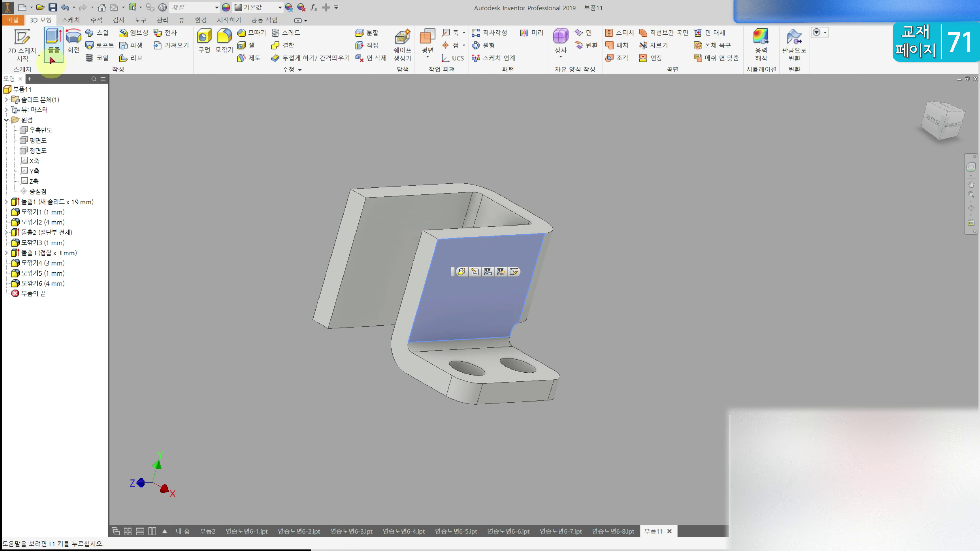
left_click(30, 39)
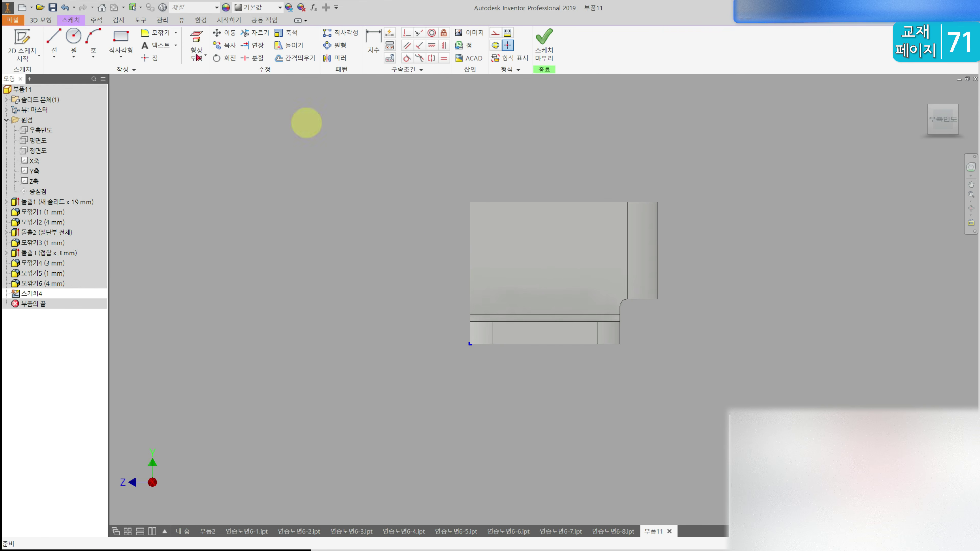
left_click(74, 34)
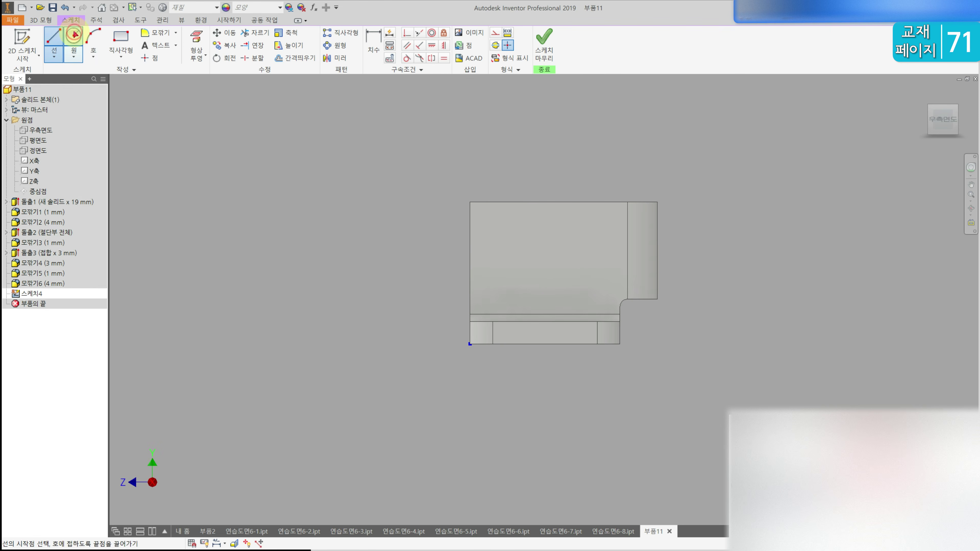
left_click(512, 233)
left_click(530, 250)
- Dimension the circle's centre 4 mm from the leg's open-end edge and link its distance from the top edge to that dimension
left_click(373, 42)
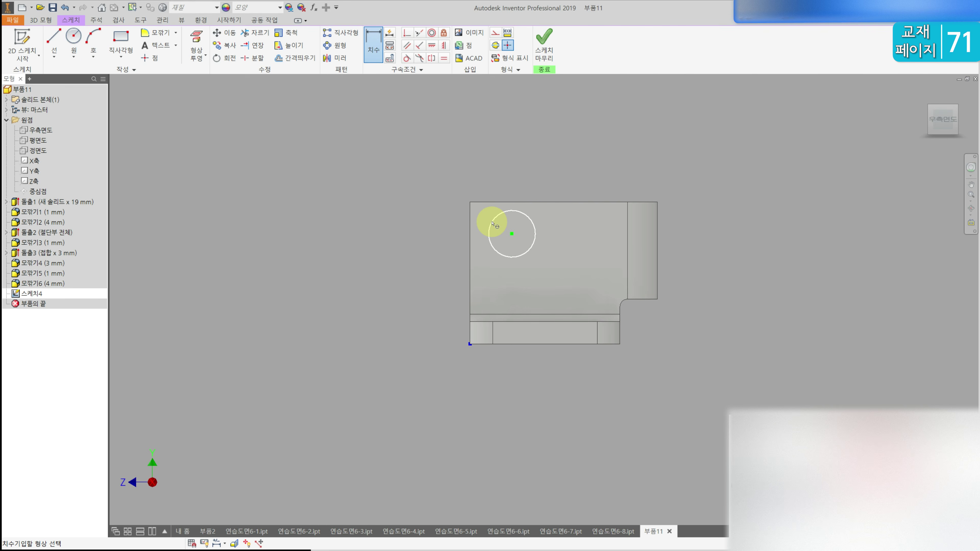
left_click(470, 237)
left_click(480, 176)
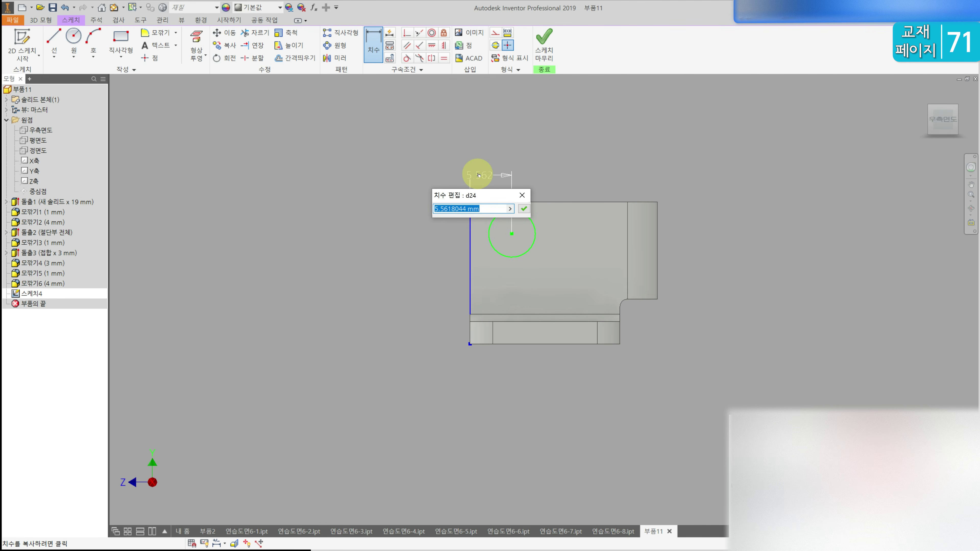
type("4")
key("Return")
left_click(486, 215)
left_click(487, 203)
left_click(451, 211)
left_click(479, 185)
key("Return")
- Dimension the diameter of the circle on the leg's outer face to 5 mm
left_click(511, 213)
left_click(526, 174)
type("5")
key("Return")
key("Escape")
left_click_drag(481, 210, 443, 171)
- Extrude the circle 1 mm outward from the leg's outer face as a joined boss
left_click(42, 20)
key("F6")
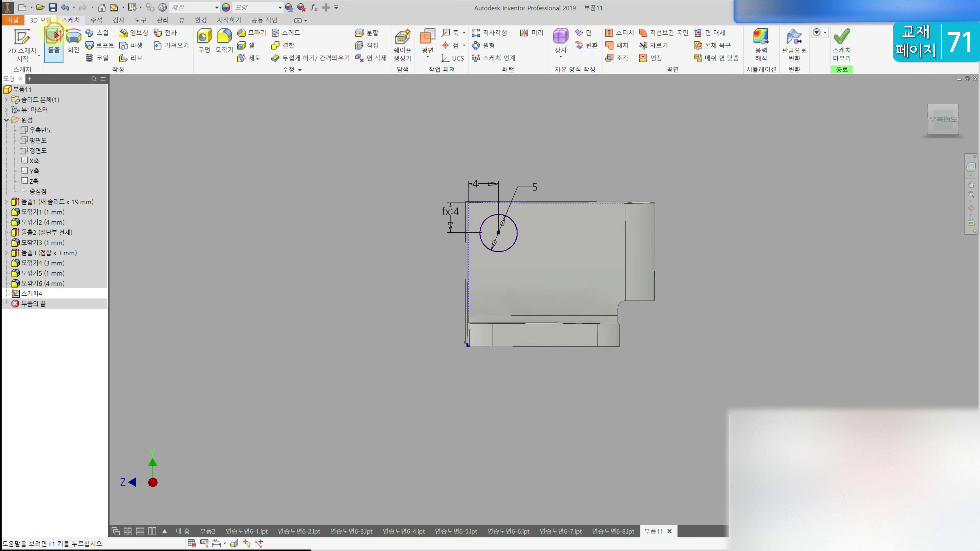
key("e")
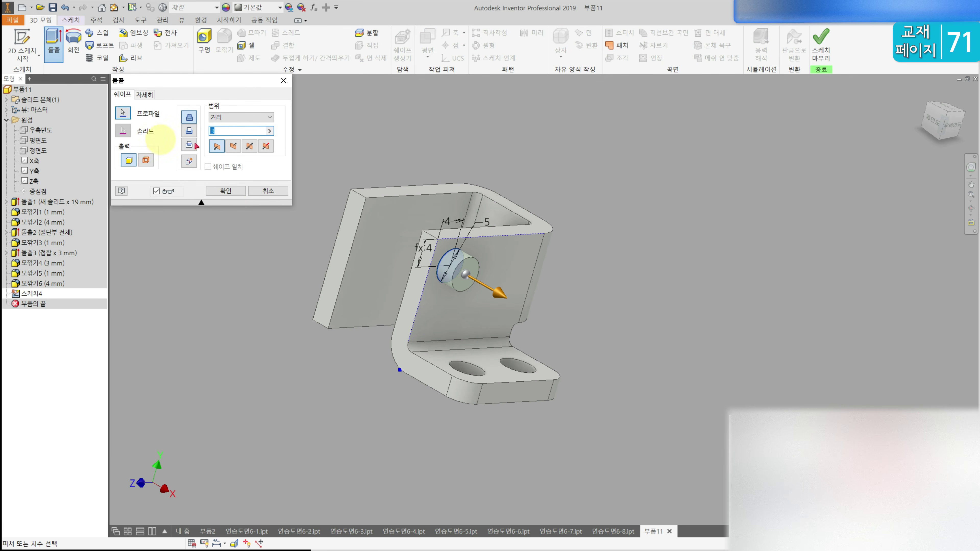
left_click(233, 192)
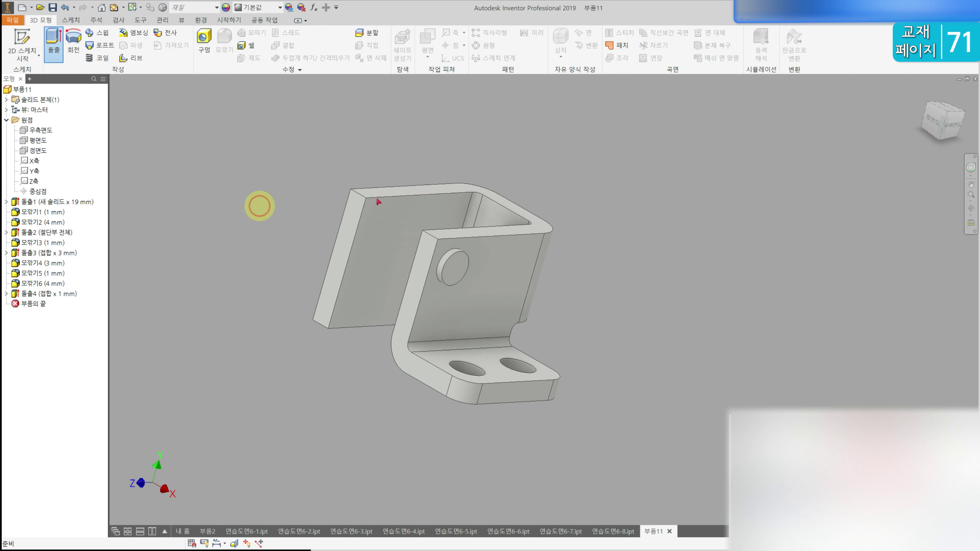
- Try to mirror the boss, the two-hole flange and its 3 mm, 1 mm and 4 mm fillets about the right origin plane (우측면도)
left_click(924, 94)
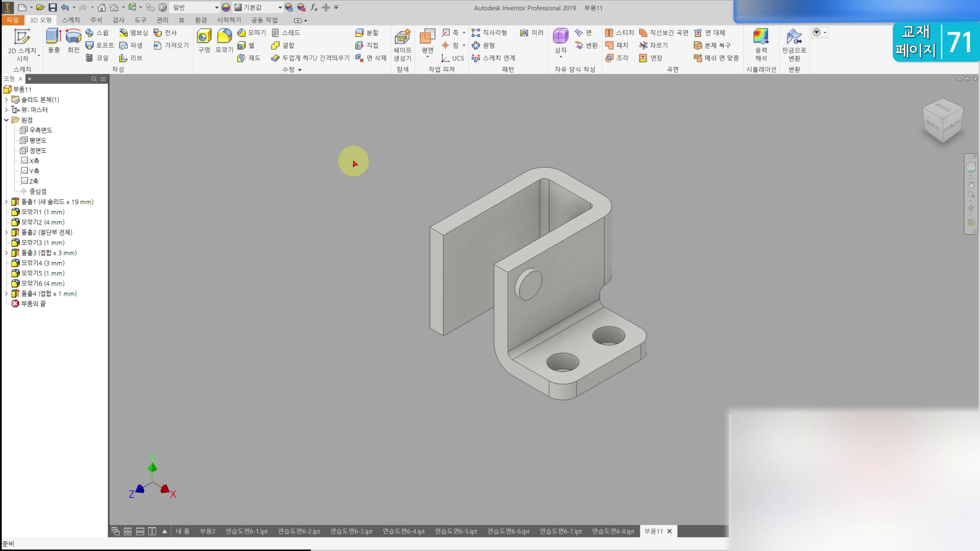
left_click(535, 34)
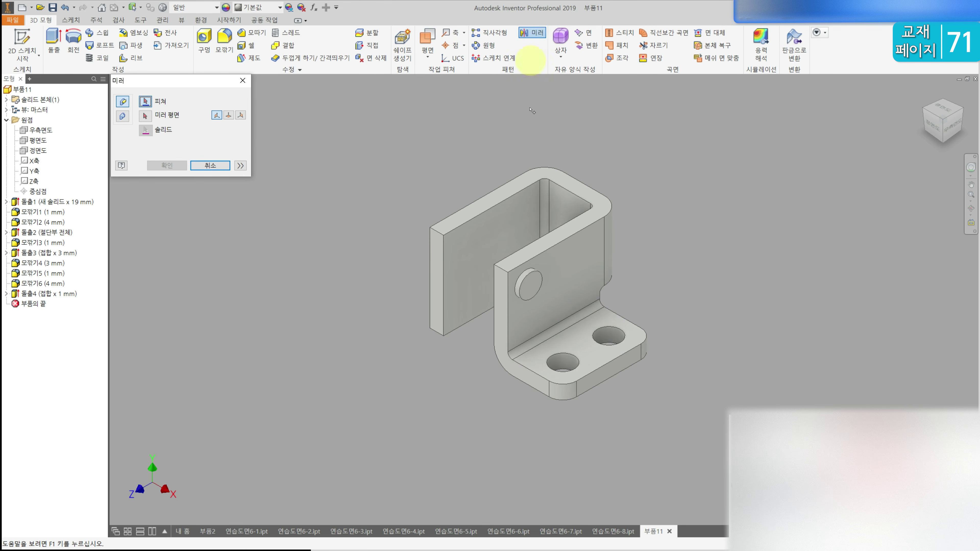
left_click(530, 279)
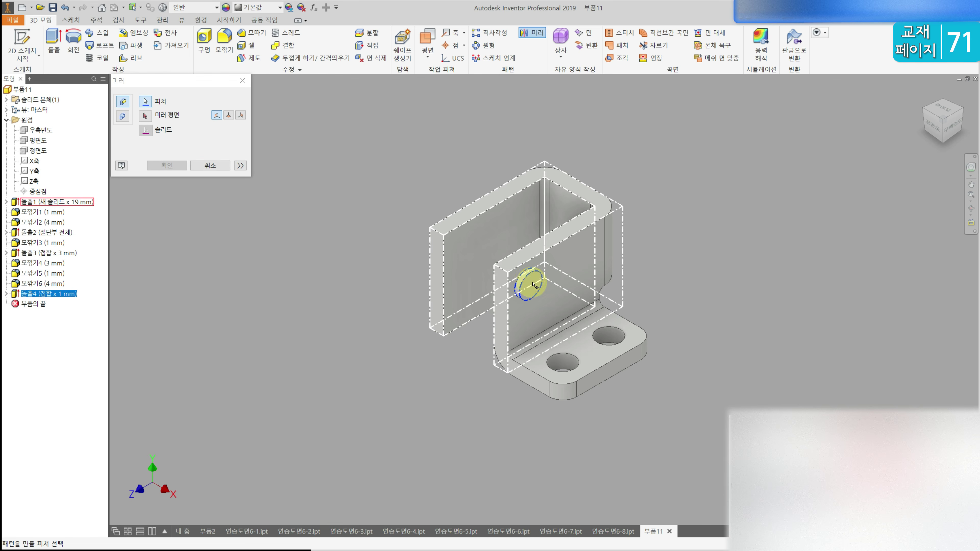
left_click(564, 395)
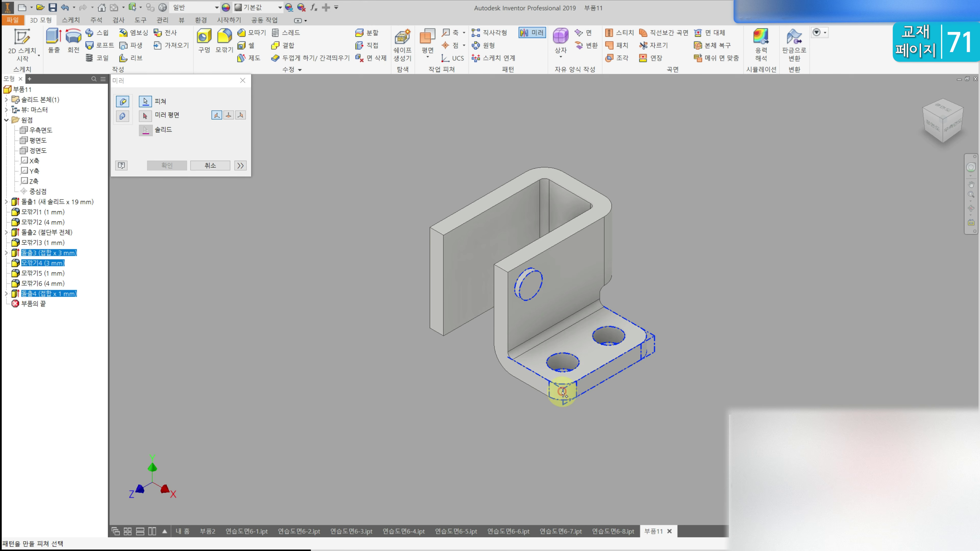
left_click(538, 342)
middle_click_drag(490, 379, 586, 294, "shift")
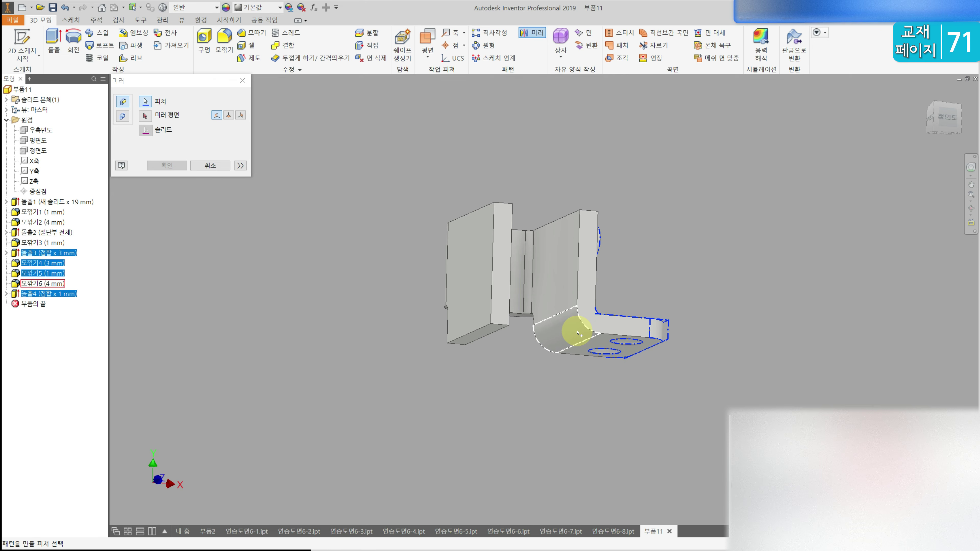
left_click(36, 251)
left_click(146, 116)
left_click(40, 130)
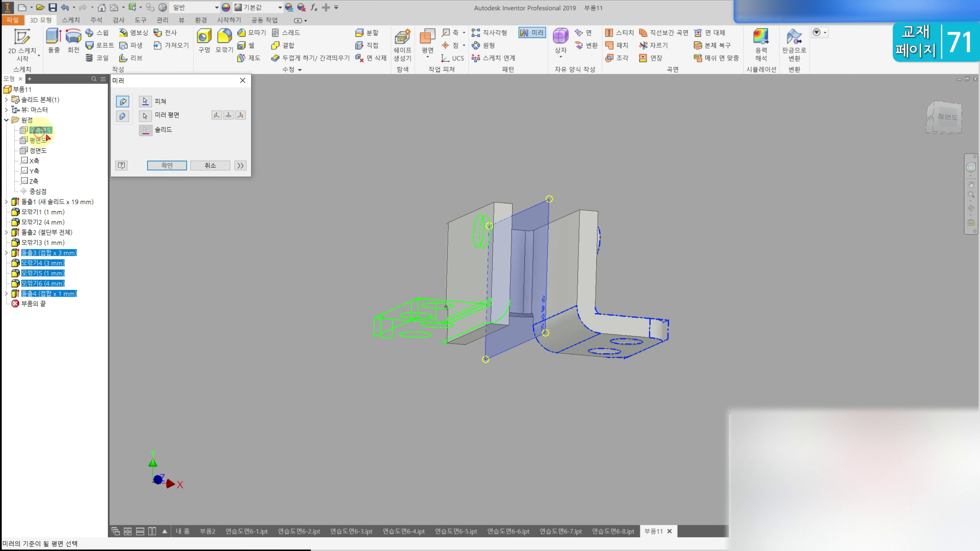
left_click(181, 165)
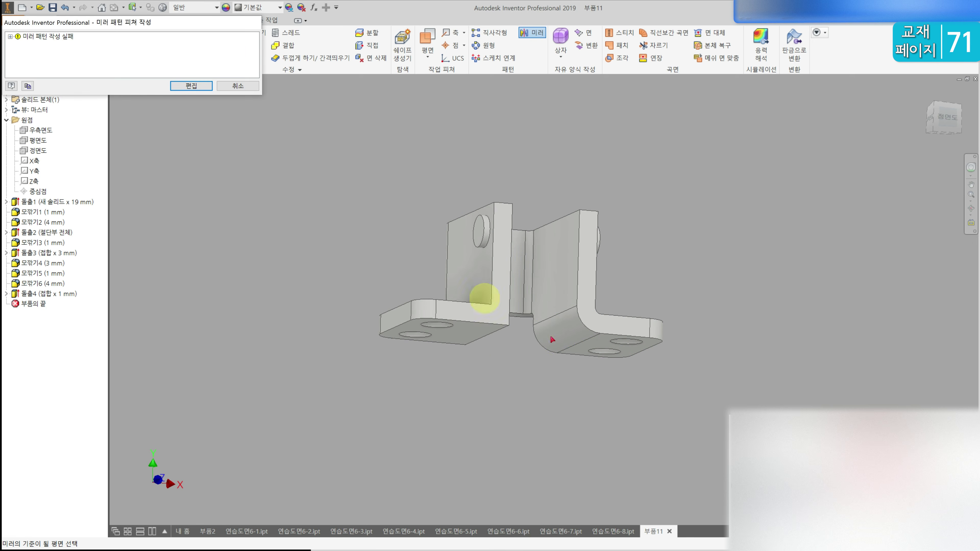
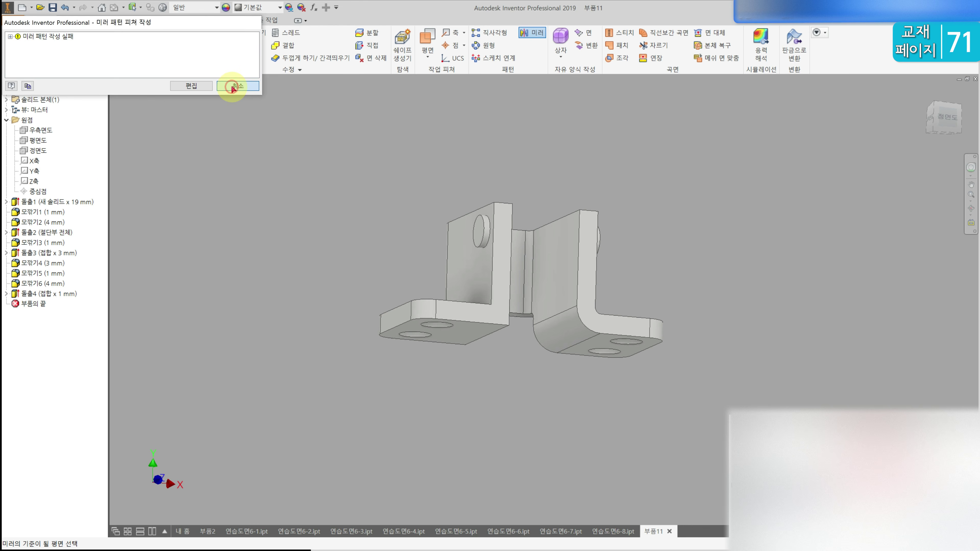
left_click(233, 87)
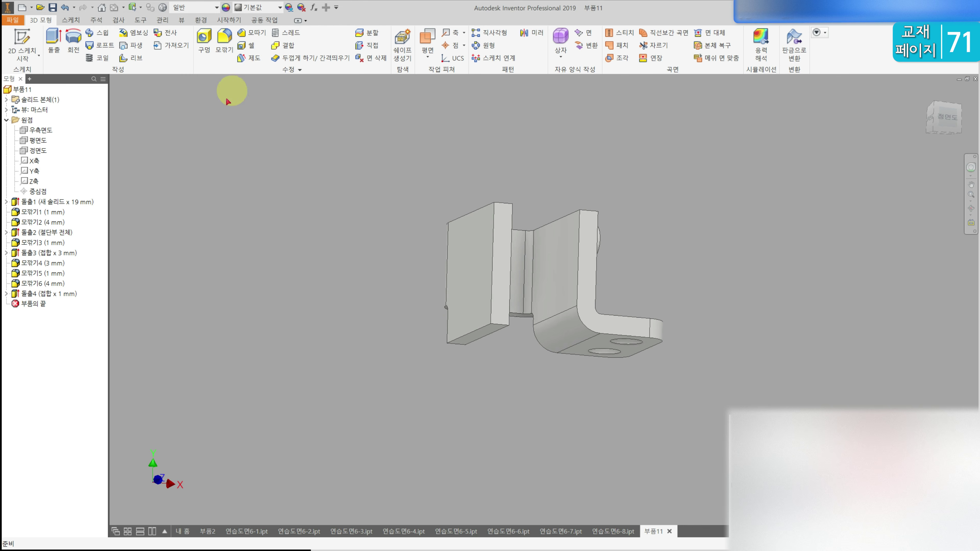
- Mirror the two-hole flange, its 3 mm corner fillets and the round boss about the right origin plane (우측면도)
left_click(533, 34)
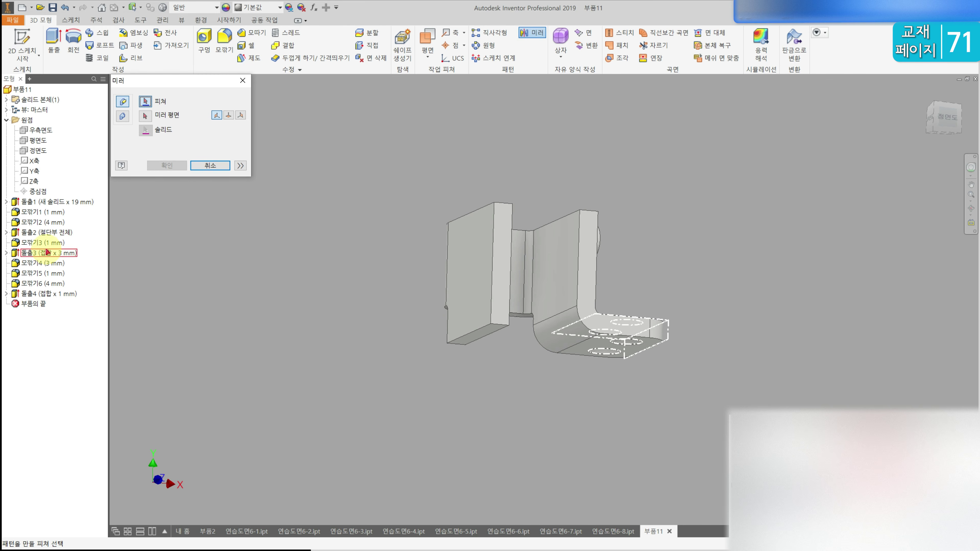
left_click(46, 254)
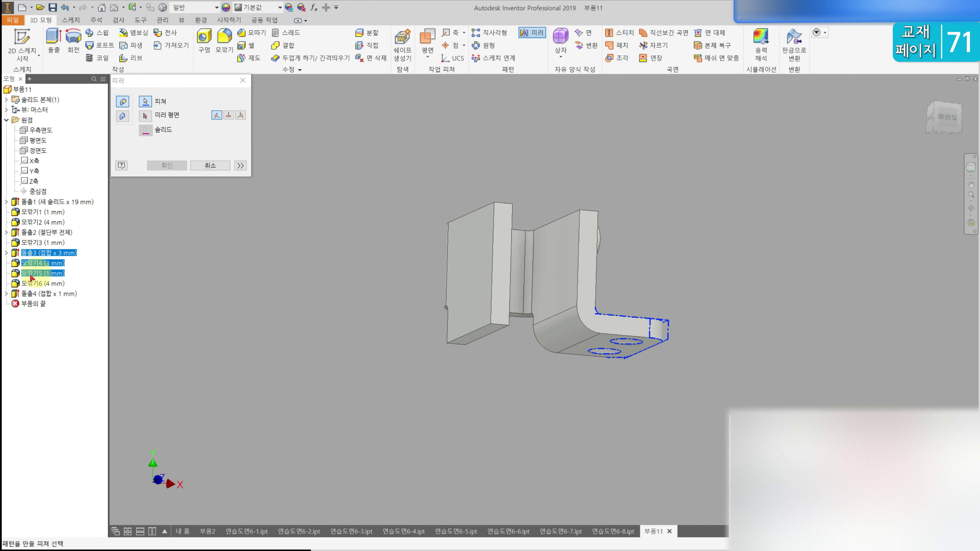
middle_click_drag(149, 240, 554, 261, "shift")
left_click(571, 248)
middle_click_drag(506, 352, 454, 391, "shift")
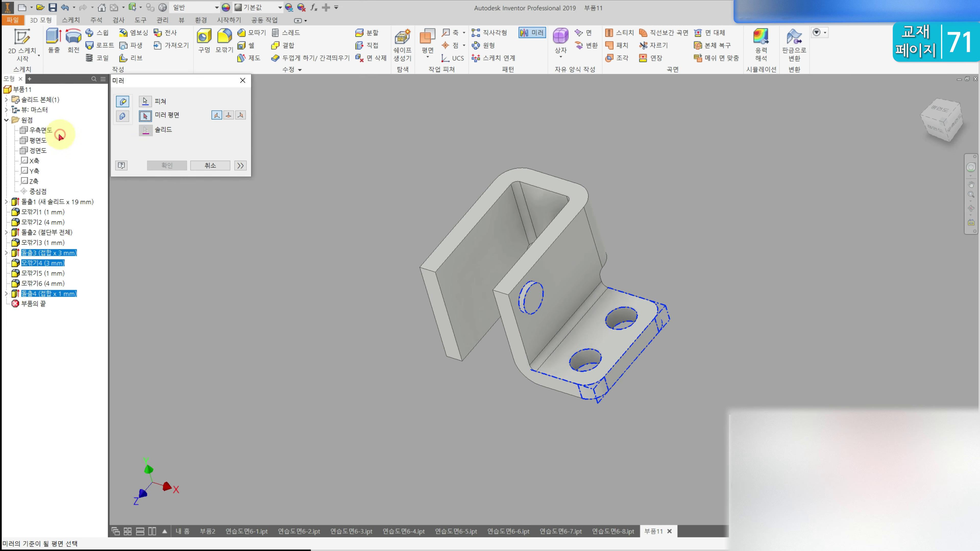
left_click(42, 130)
left_click(172, 165)
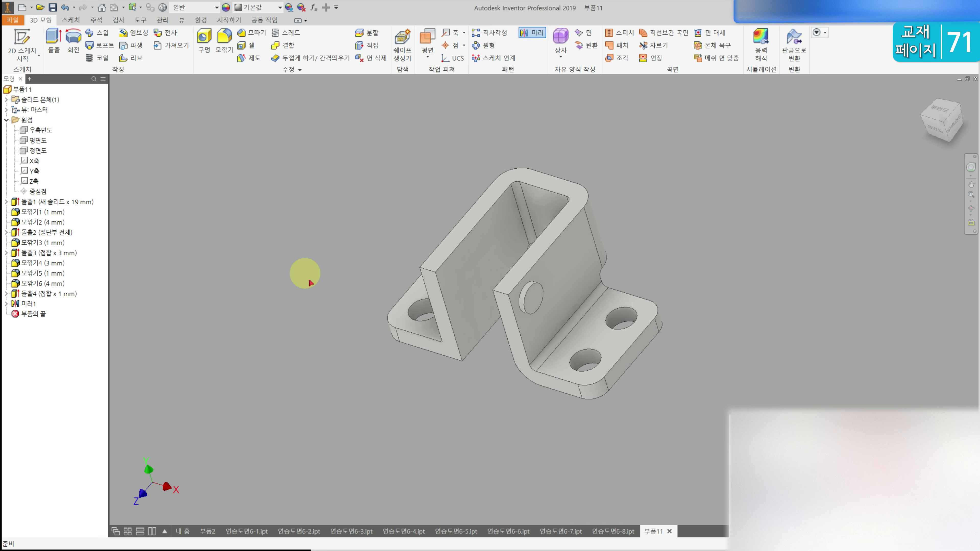
- Fillet the outer lower bend edge between the mirrored flange and its leg with a 4 mm radius
middle_click_drag(295, 265, 477, 278, "shift")
mouse_move(492, 295)
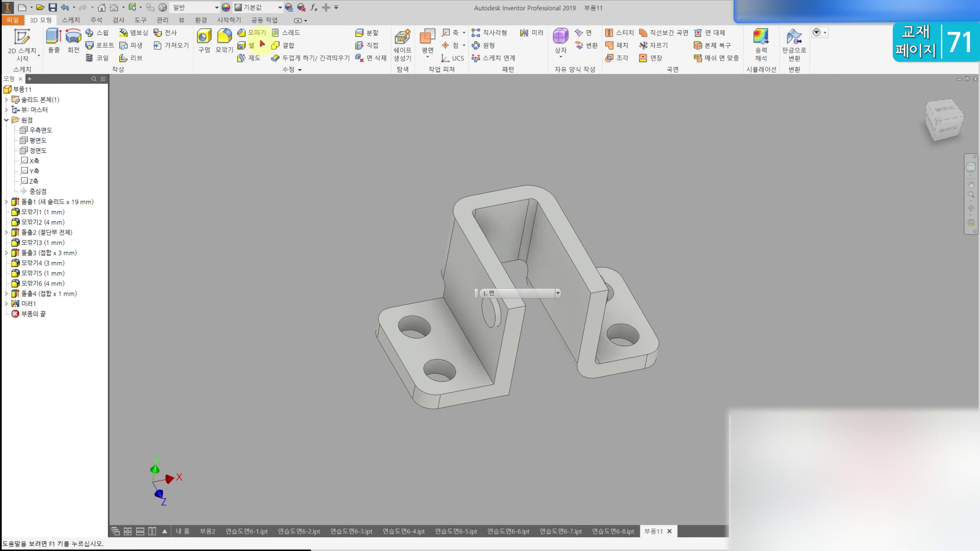
left_click(224, 39)
middle_click_drag(470, 383, 482, 350, "shift")
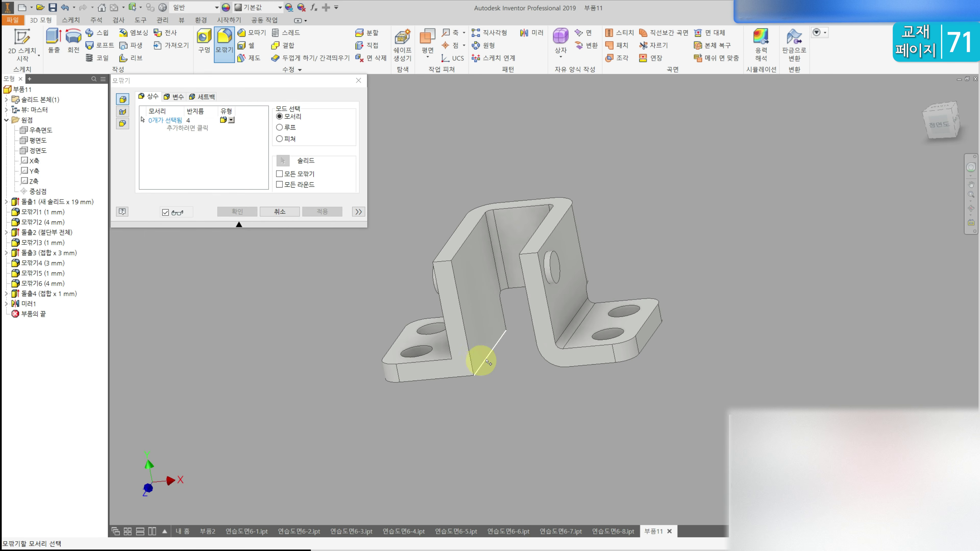
left_click(484, 354)
left_click(239, 211)
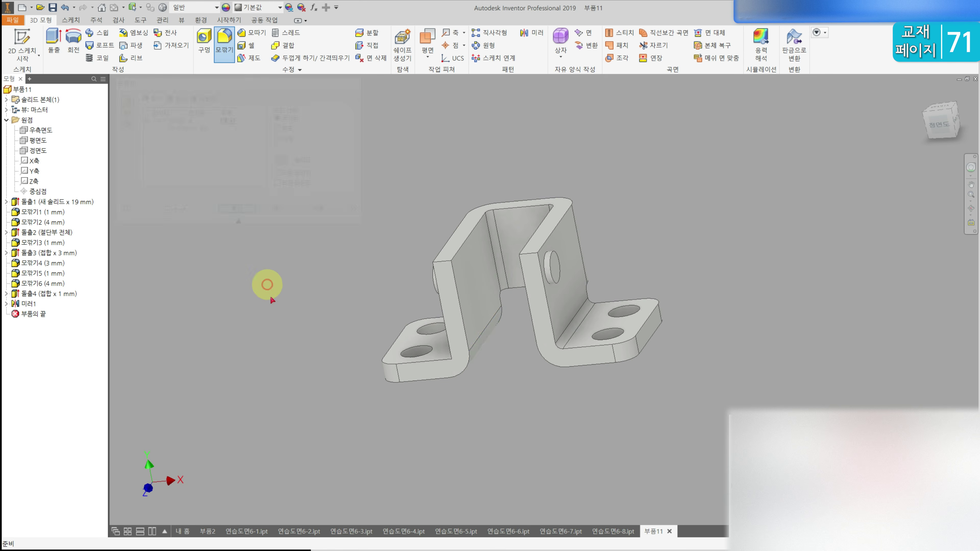
- Fillet the inside corner edge where the mirrored flange meets its leg with a 1 mm radius
middle_click_drag(265, 285, 350, 311, "shift")
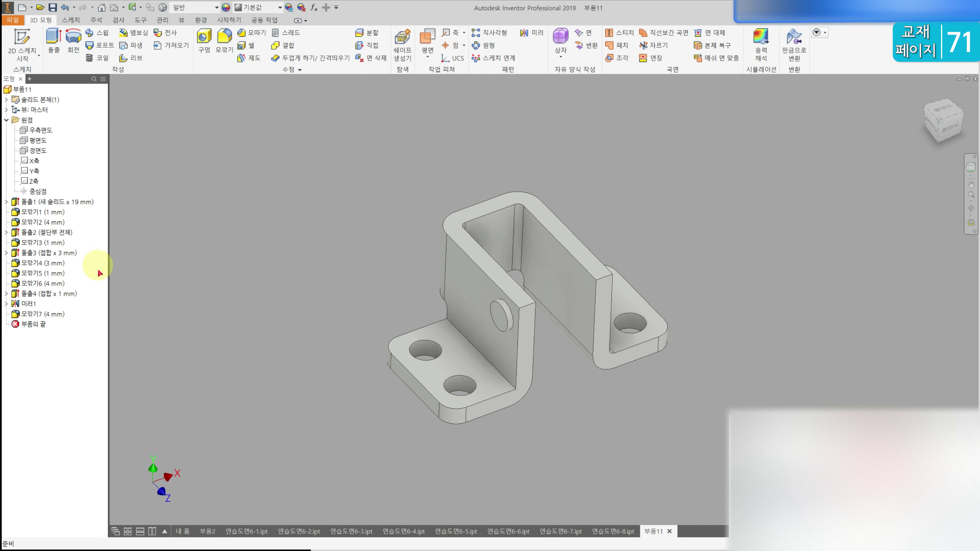
left_click(481, 349)
key("f")
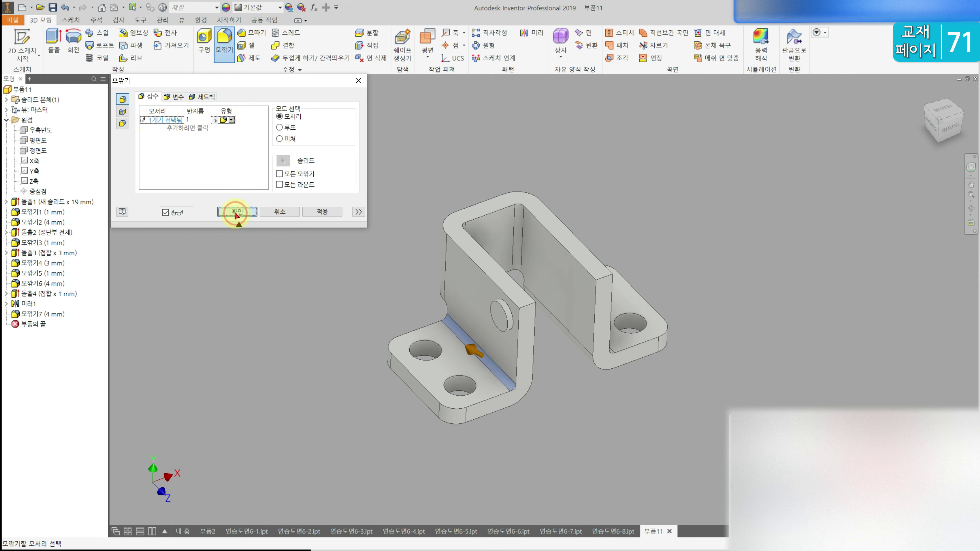
left_click(237, 212)
- Inspect the finished part from the front, top and right side, and review its mass, area and volume in the physical iProperties
left_click(950, 127)
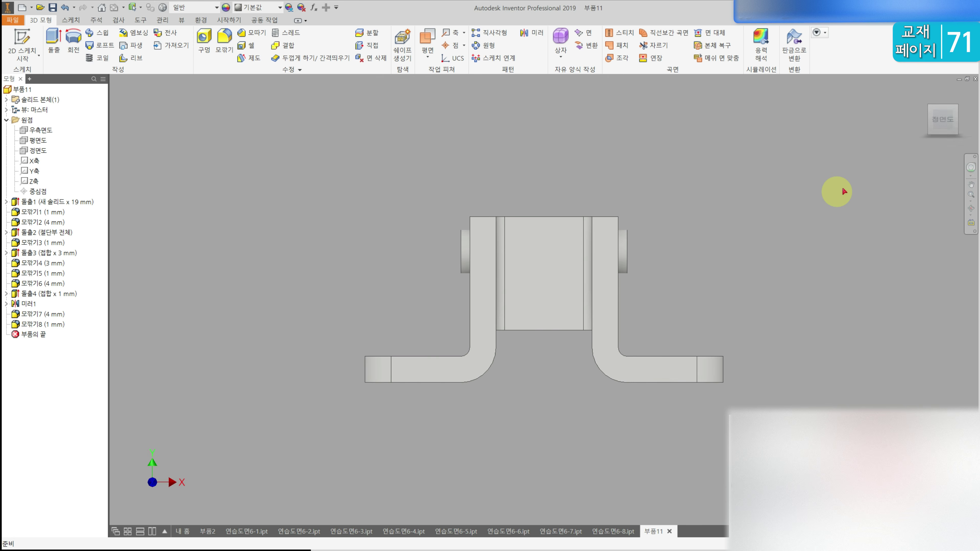
left_click(942, 100)
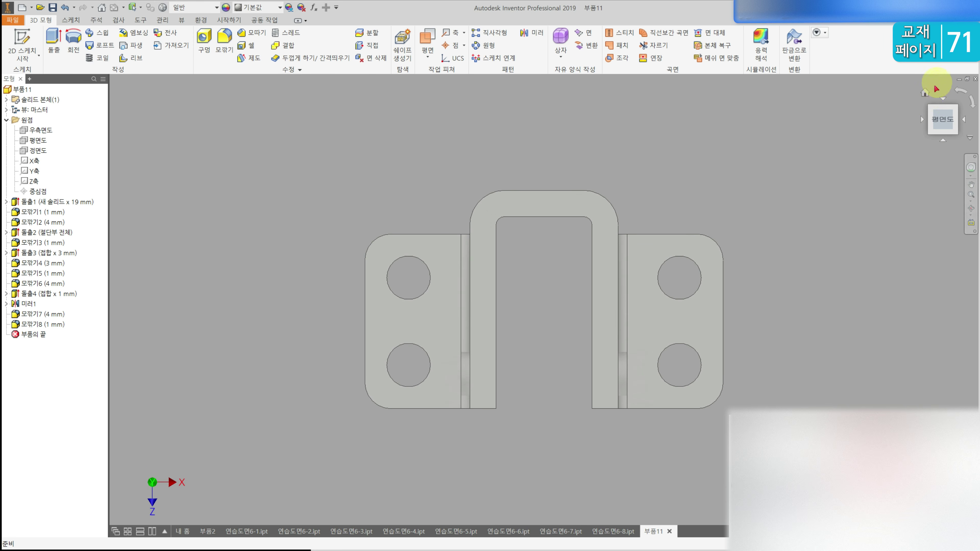
left_click(926, 93)
left_click(951, 128)
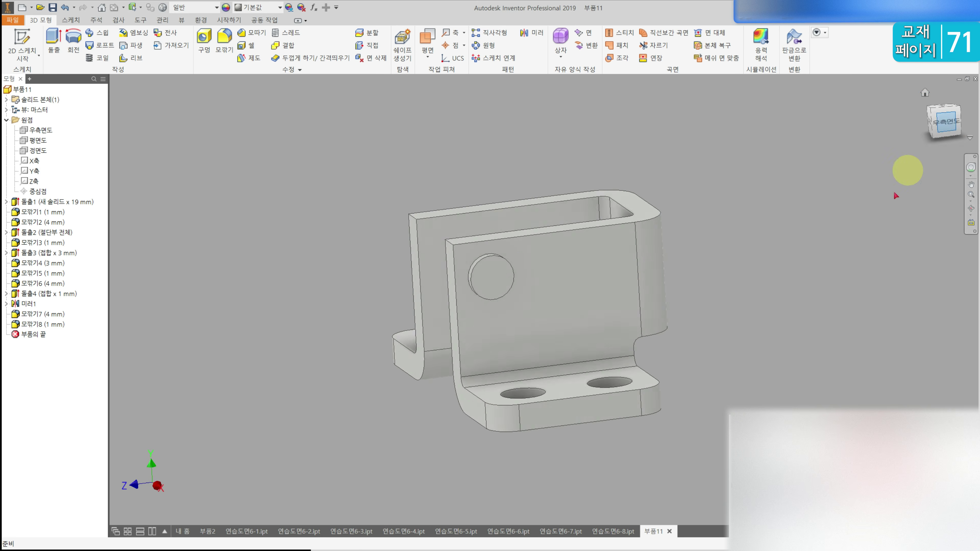
left_click(924, 97)
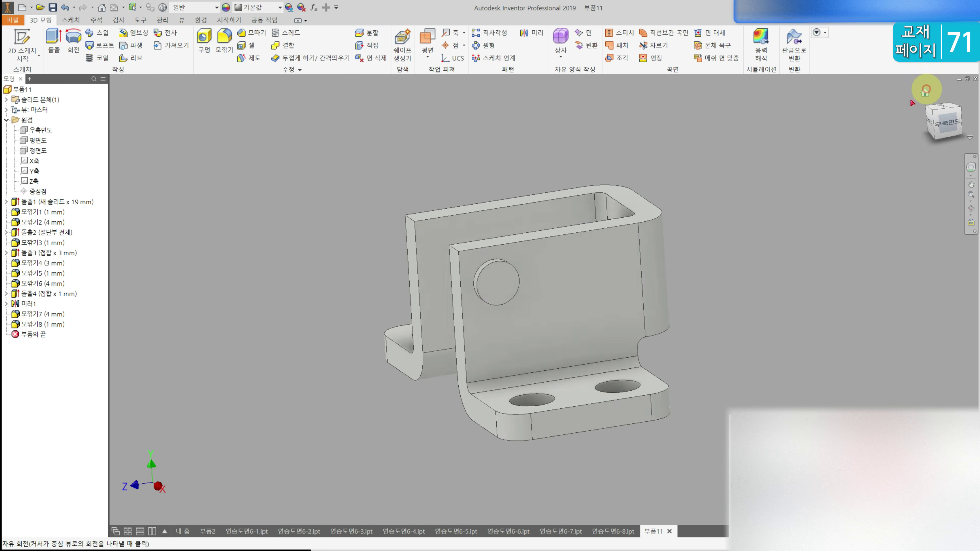
middle_click_drag(291, 250, 500, 239)
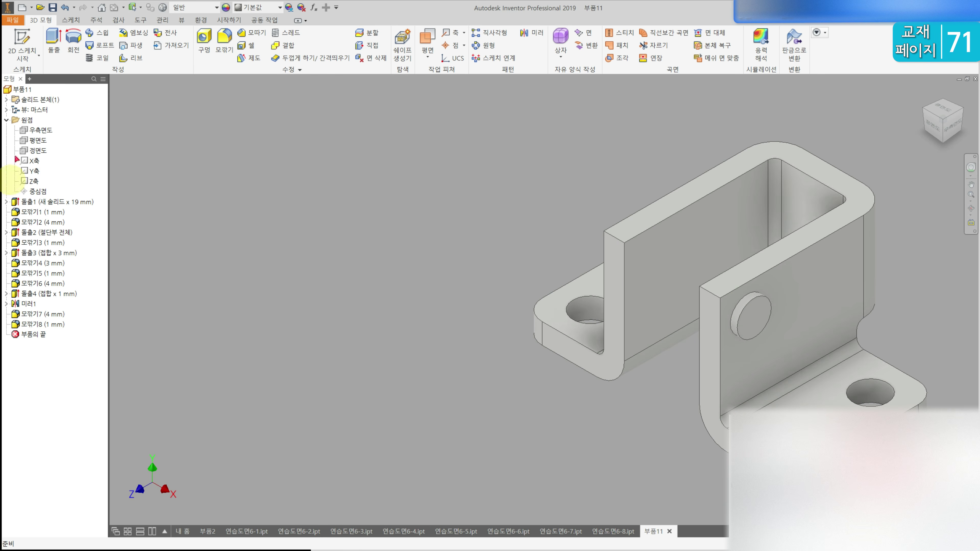
right_click(18, 89)
left_click(54, 188)
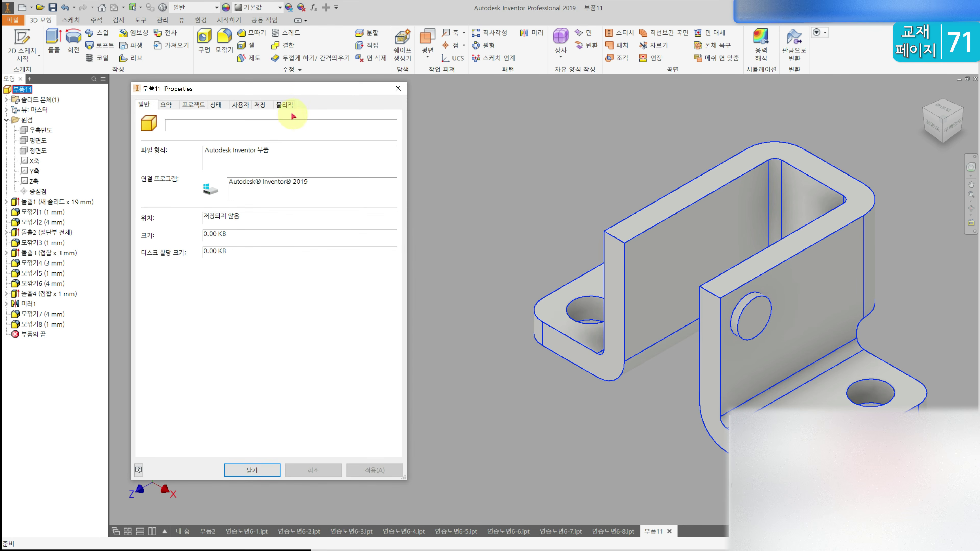
left_click(286, 105)
left_click(342, 135)
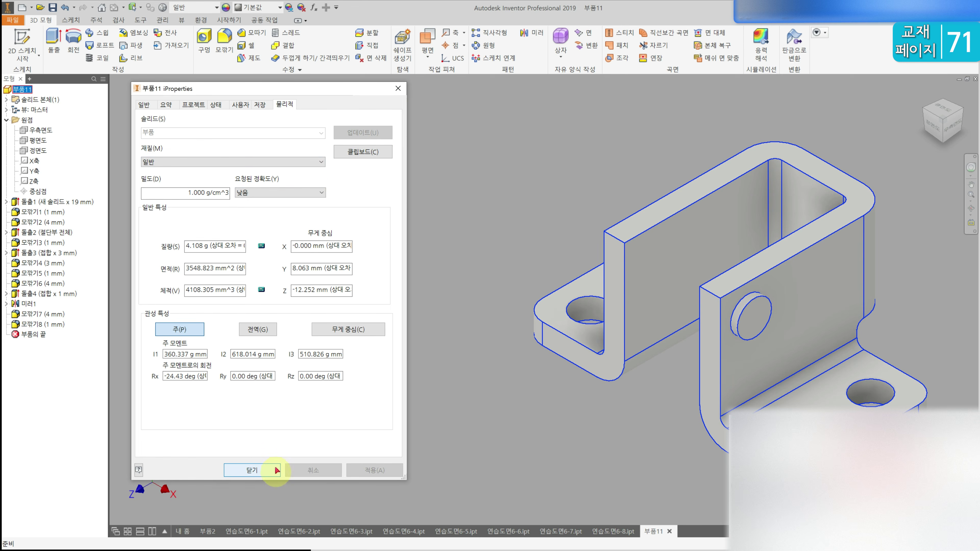
left_click(263, 470)
- Save the part in the 연습도면 folder as 연습도면6-9
left_click(17, 263)
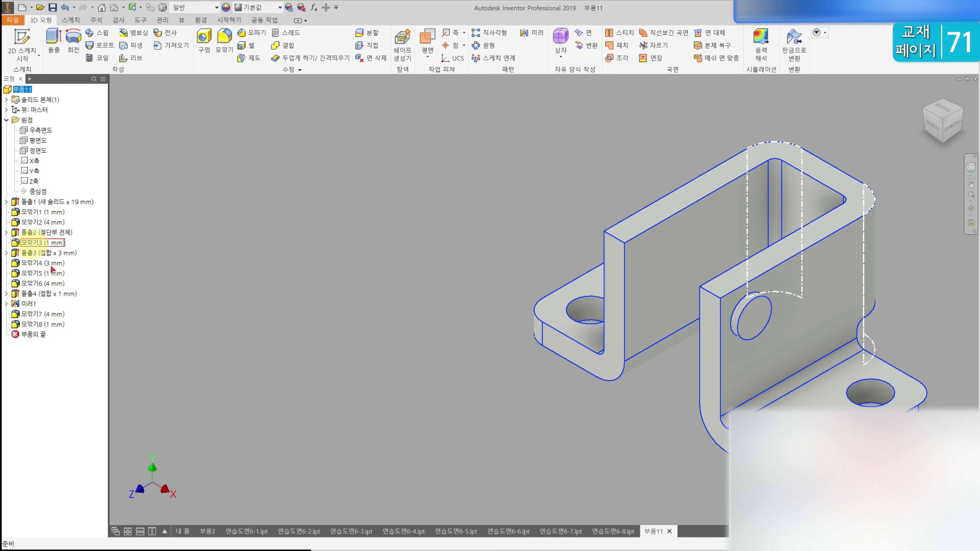
key("ctrl+s")
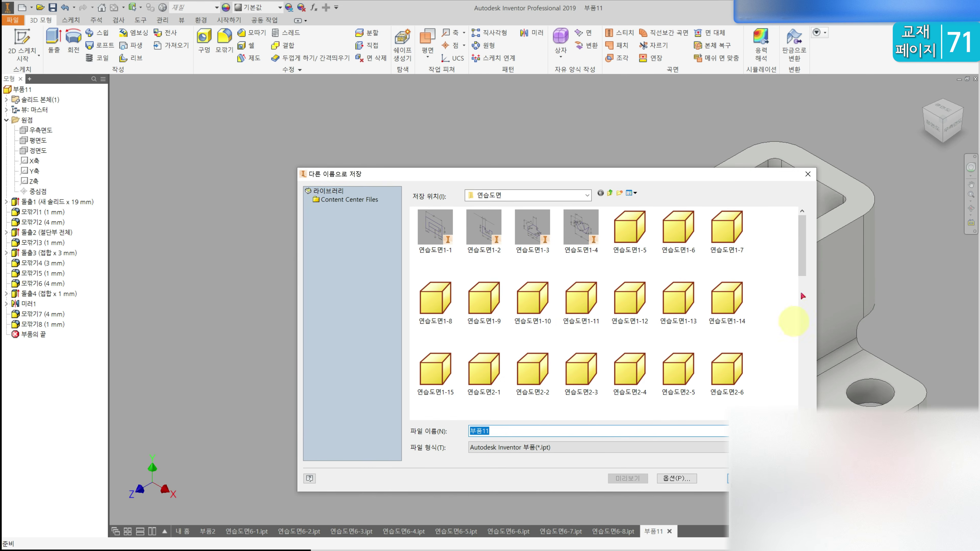
left_click_drag(803, 256, 813, 400)
left_click(635, 406)
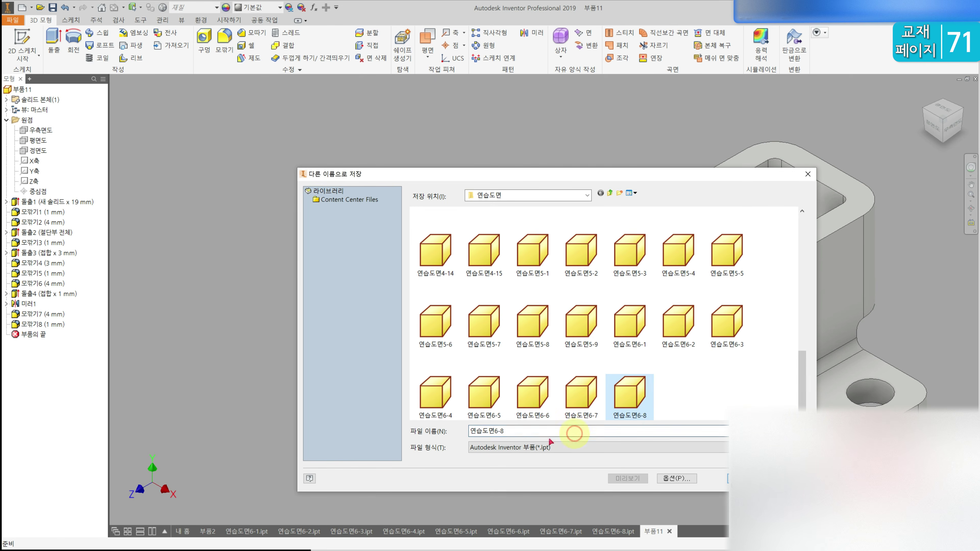
double_click(509, 433)
type("9")
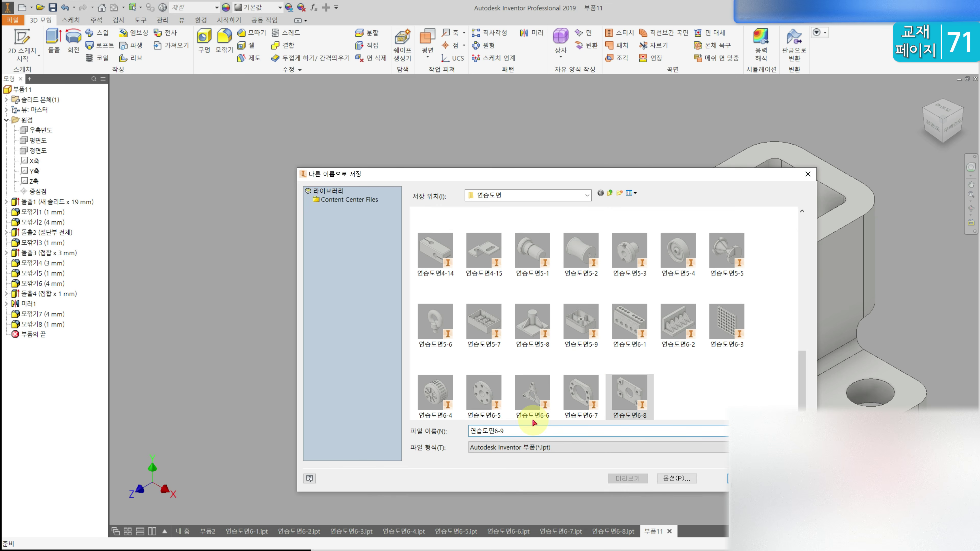
key("Return")
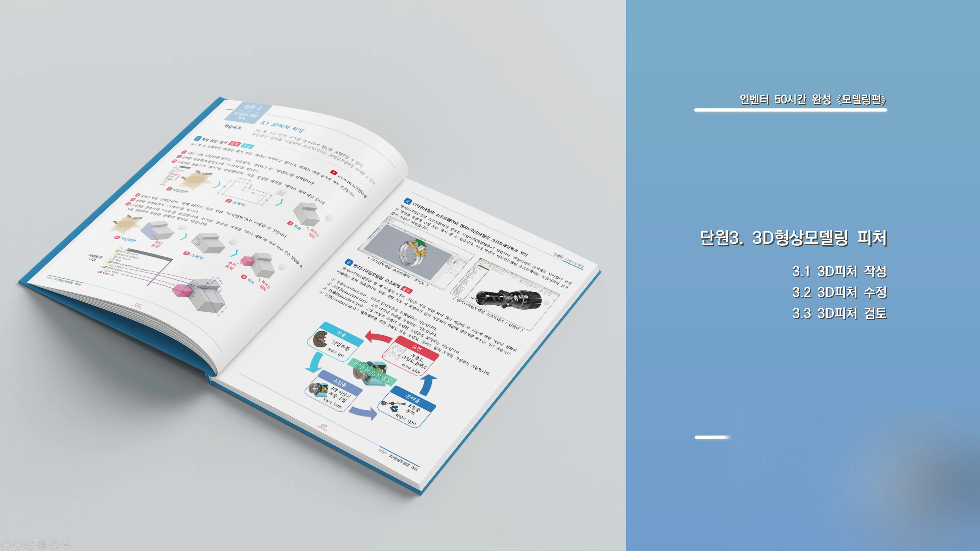